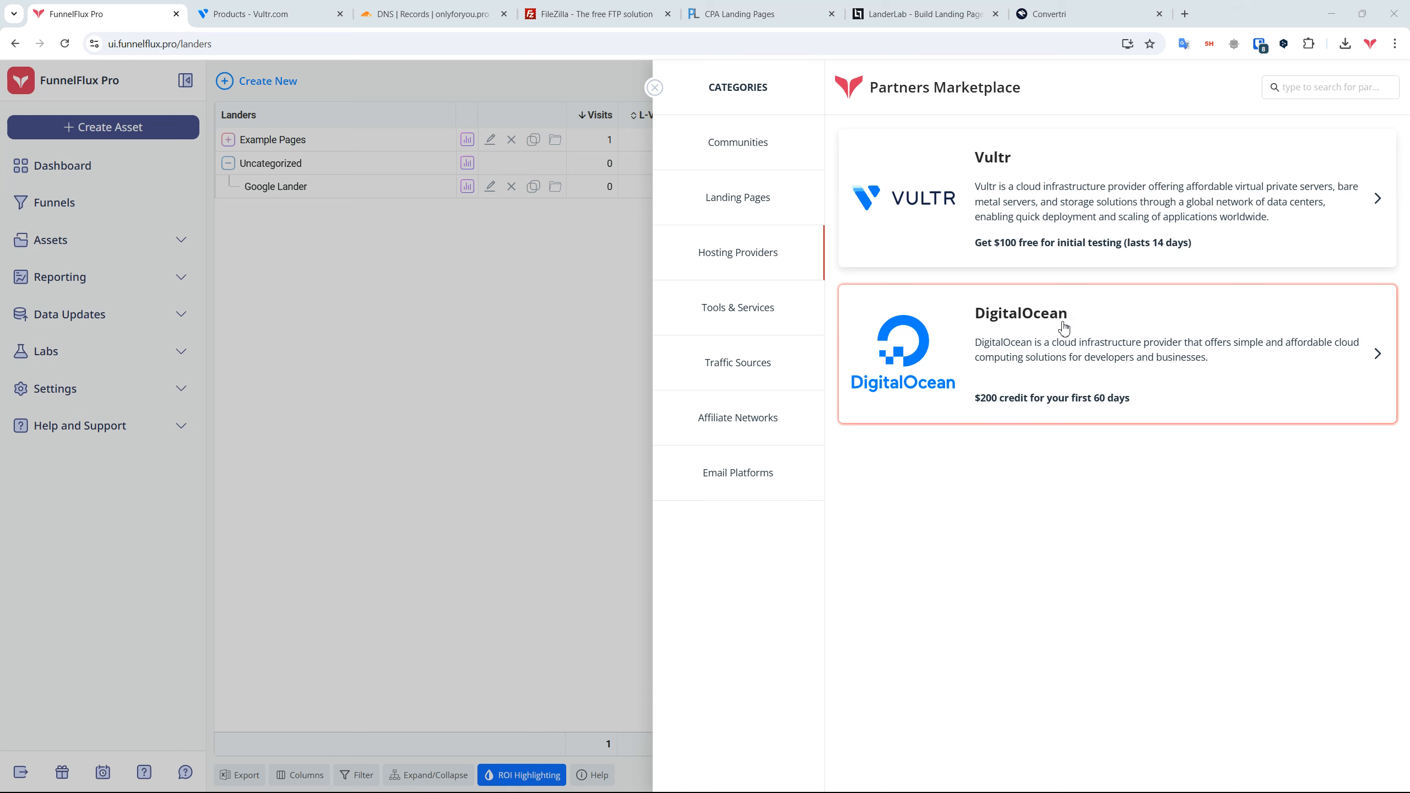
Step: Look through the Landing Pages and Hosting Providers partners, then close the Partners Marketplace
left_click(771, 220)
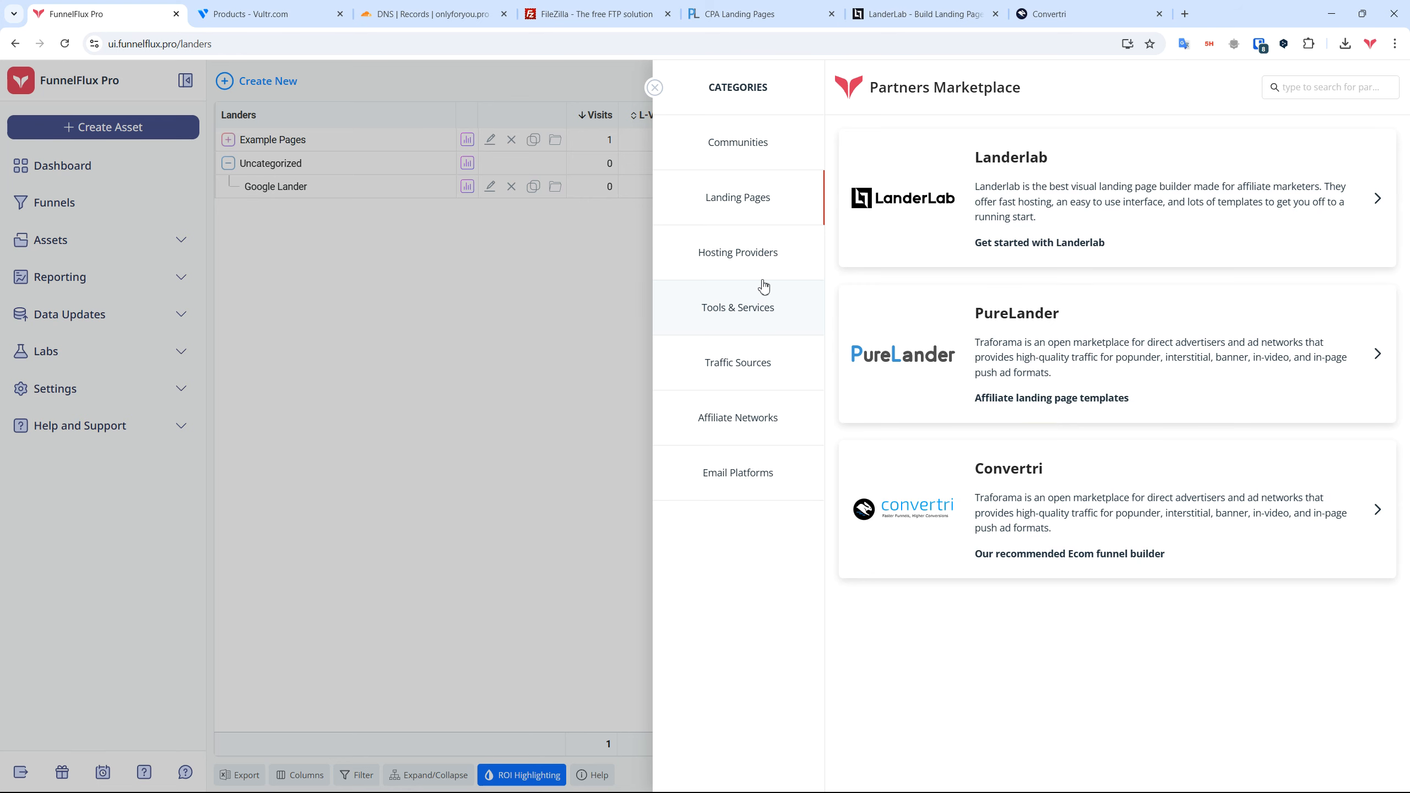
left_click(765, 259)
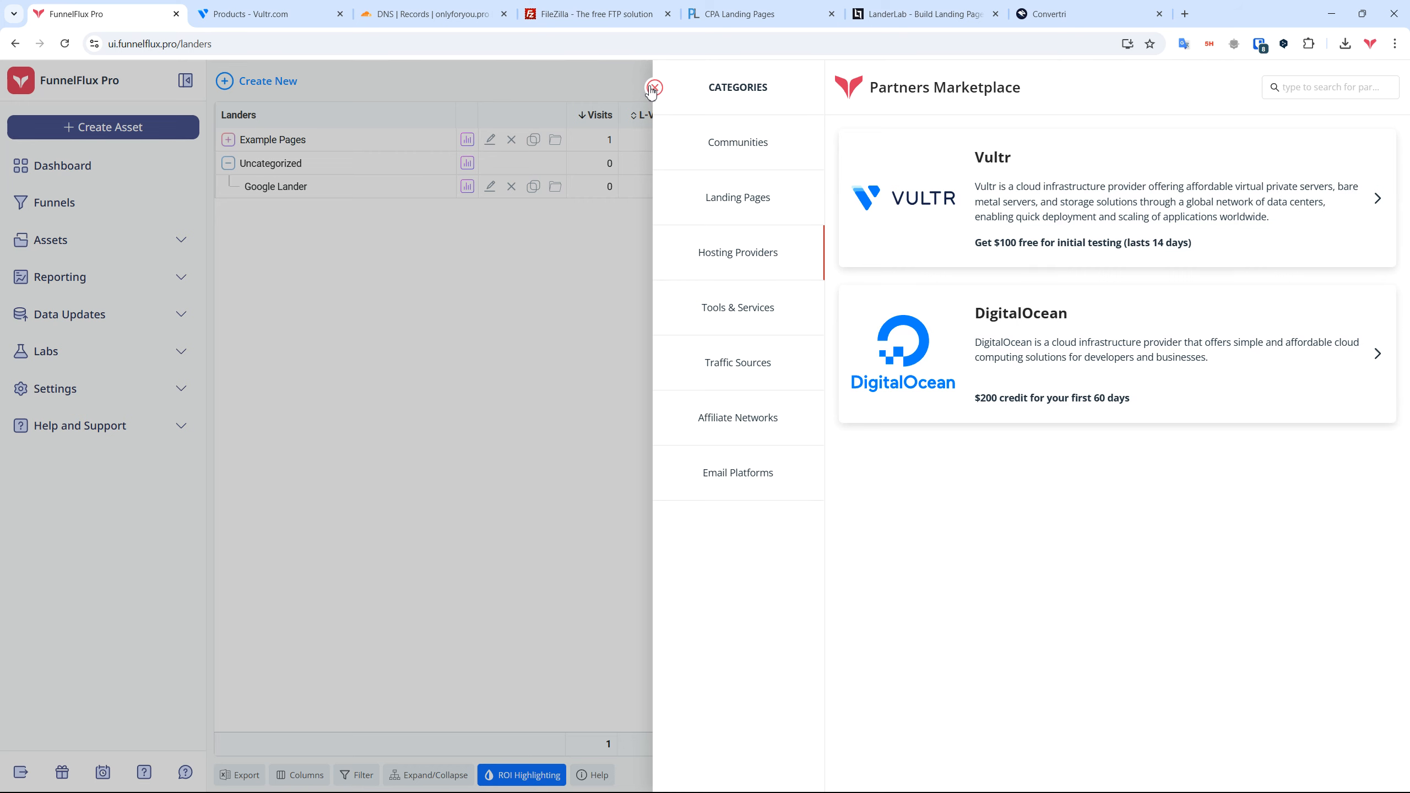
left_click(655, 89)
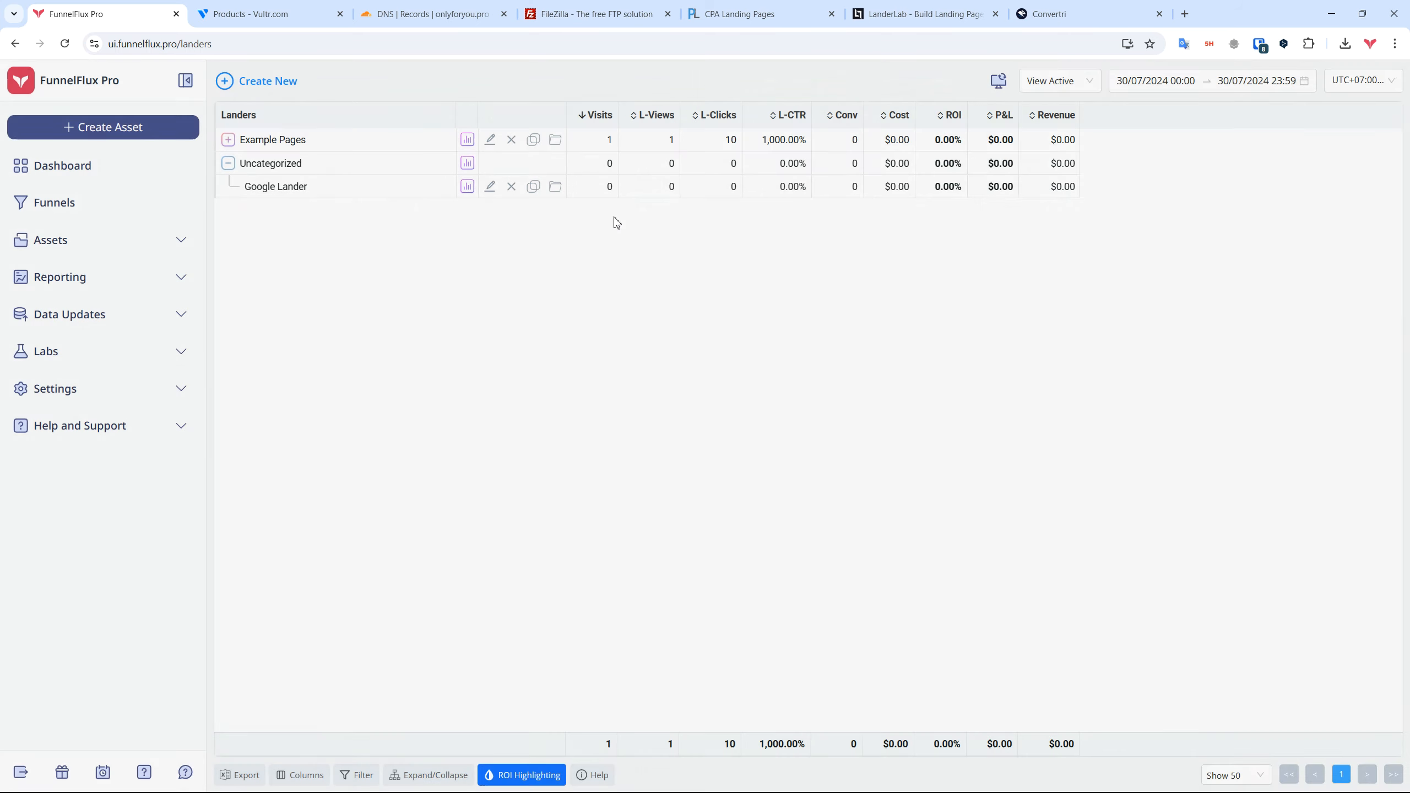
Step: Review the onlyforyou.pro DNS records in Cloudflare and the FileZilla site, then go to the Vultr server list
left_click(430, 13)
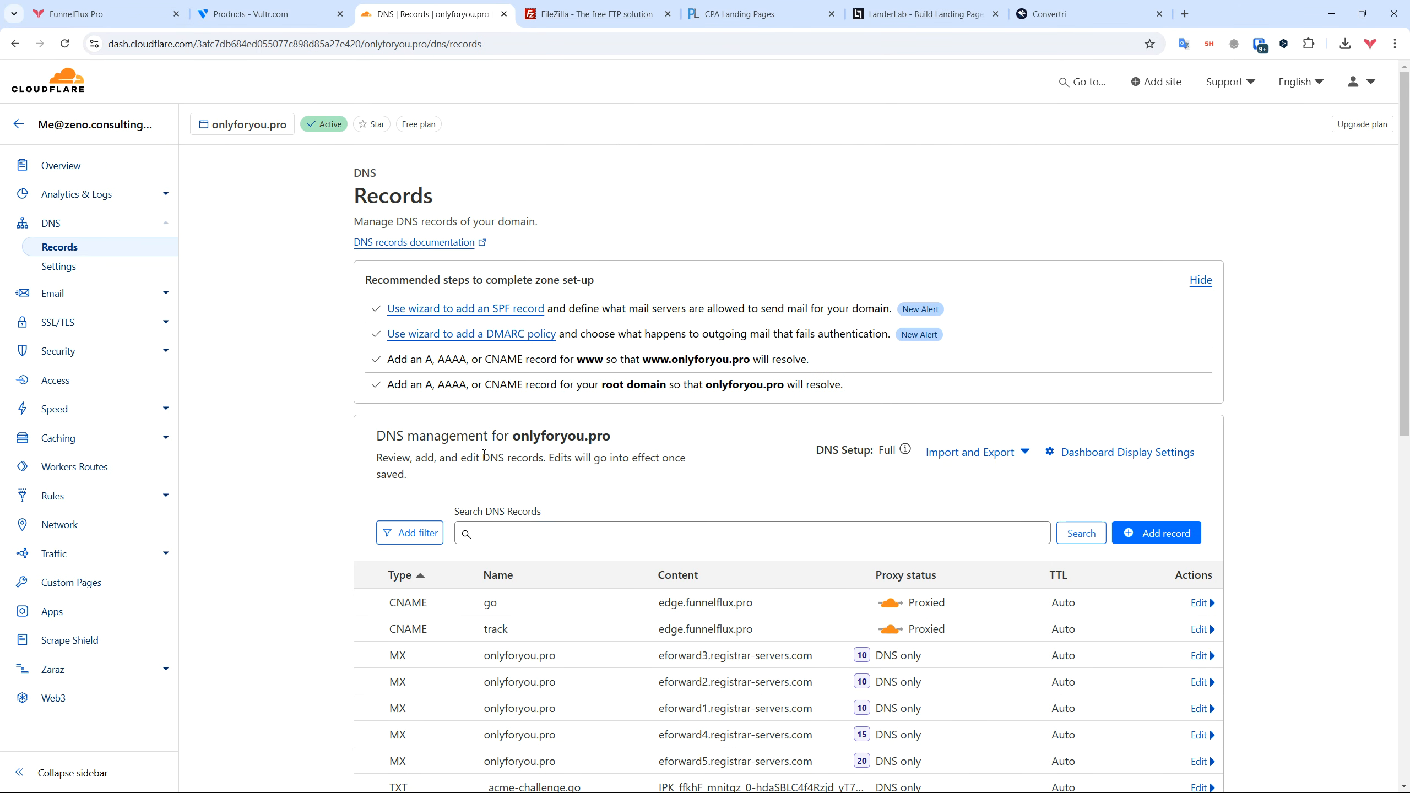
left_click(567, 17)
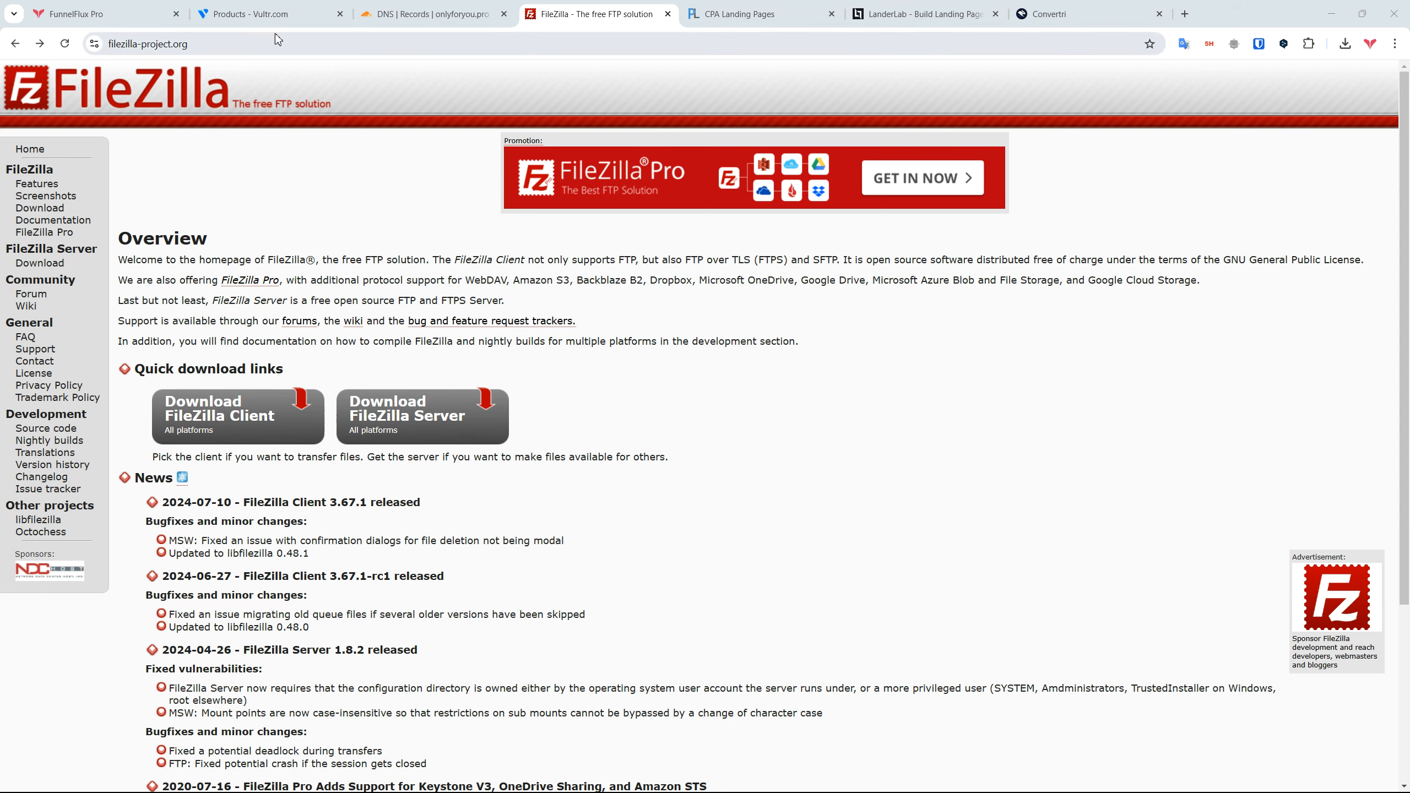
left_click(283, 16)
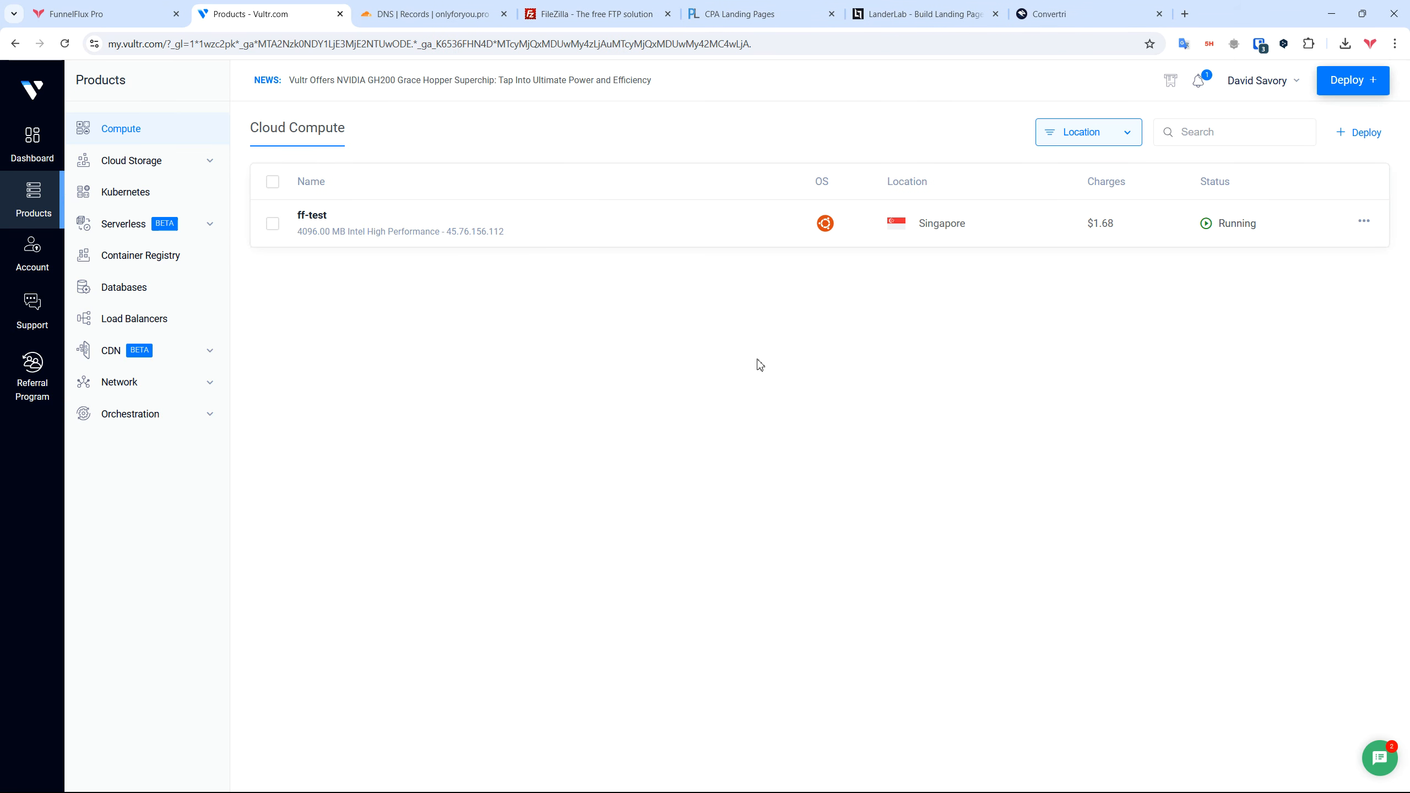
left_click(1366, 85)
Step: Start a new Vultr Cloud Compute - Shared CPU deployment located in Asia > Singapore
left_click(1366, 85)
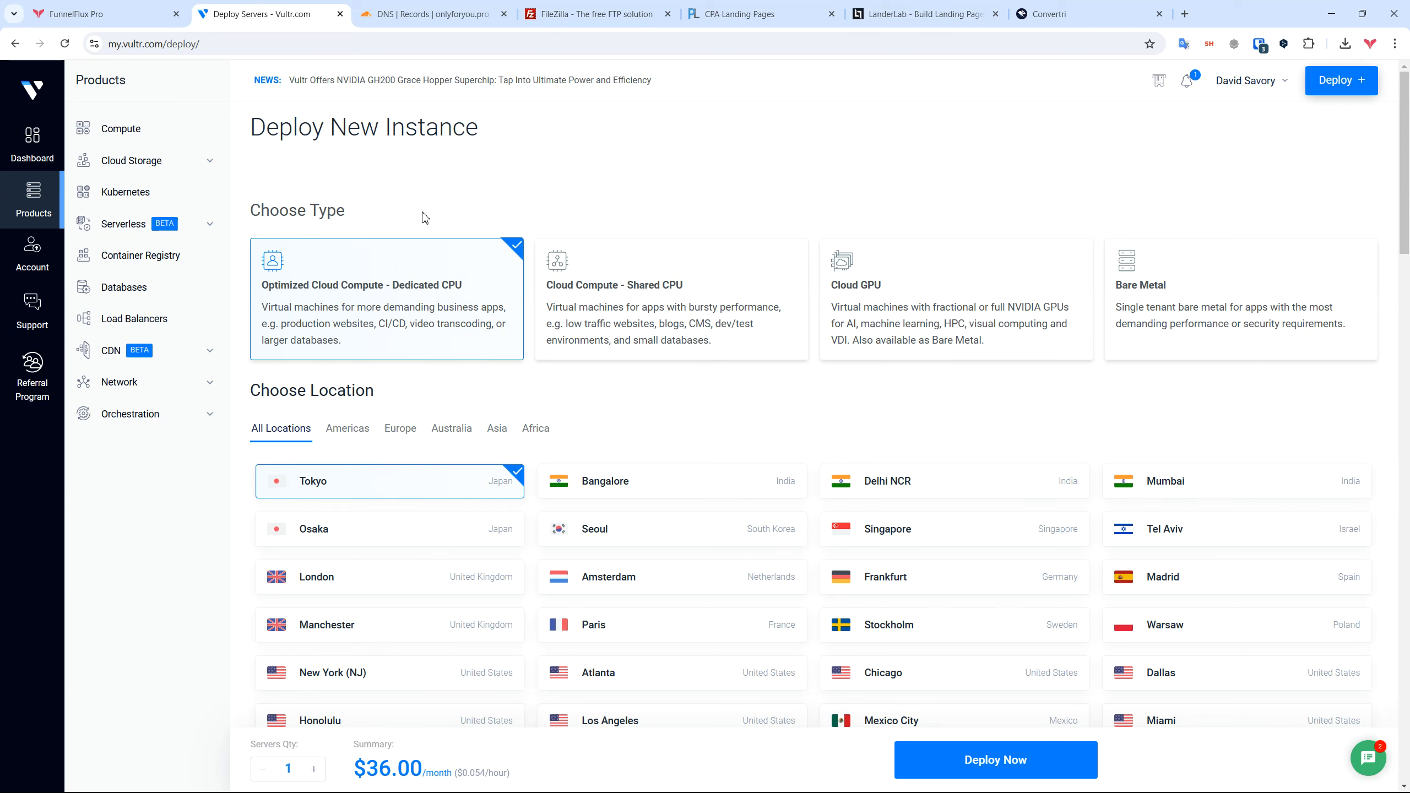
left_click(672, 301)
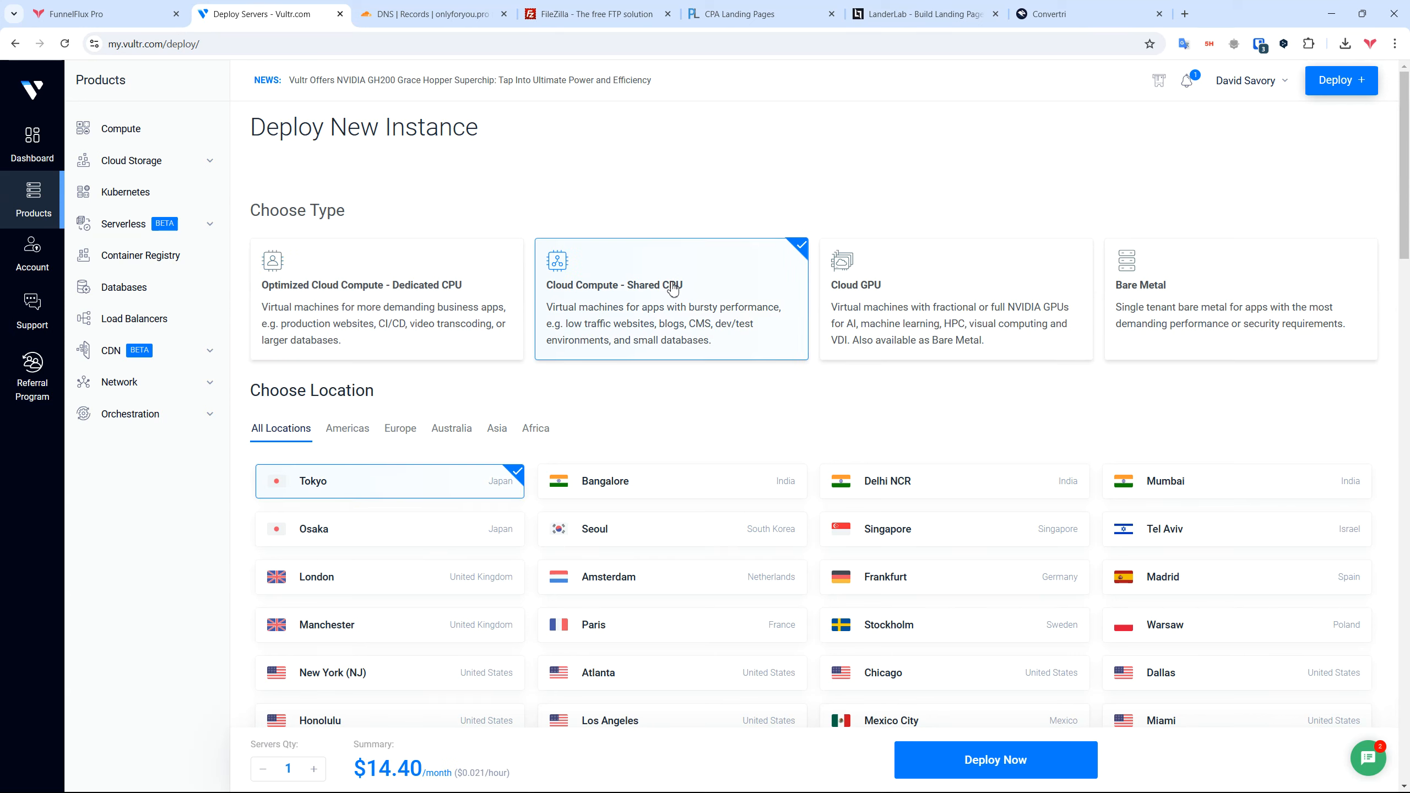
scroll(682, 327, "down", 1)
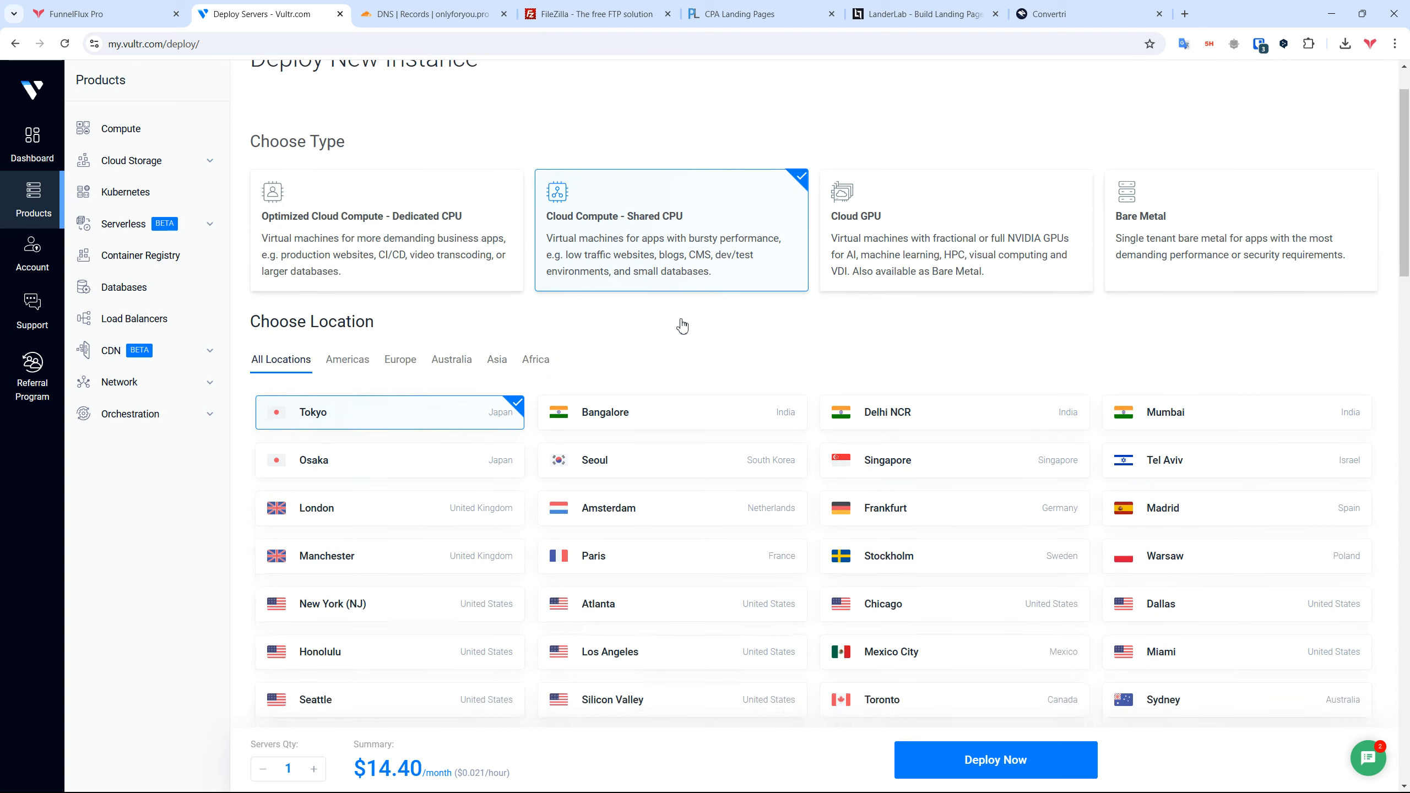
scroll(682, 326, "down", 1)
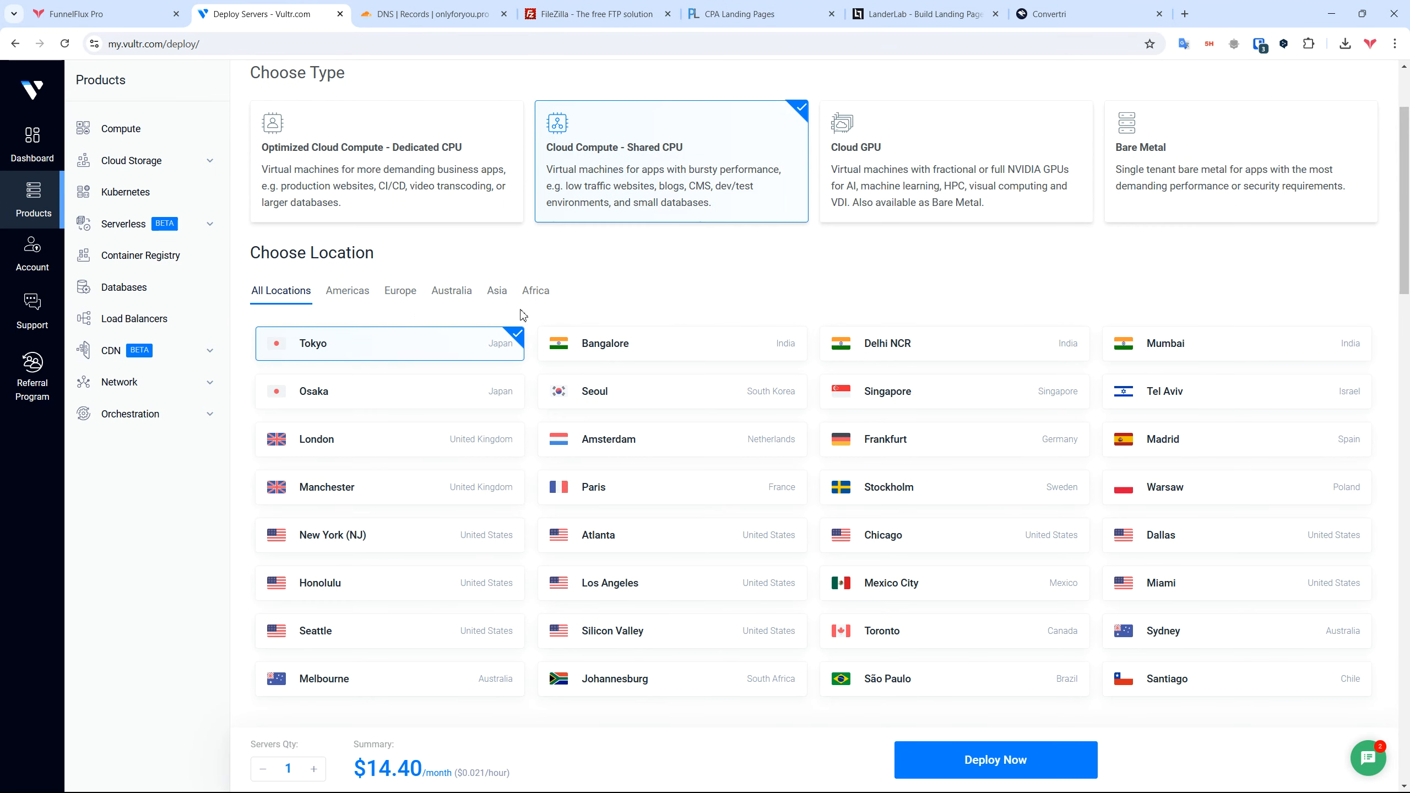
left_click(497, 290)
left_click(919, 391)
Step: Select the CloudPanel 2 - Ubuntu 24.04 marketplace image and review the Intel High Performance plans
scroll(921, 383, "down", 3)
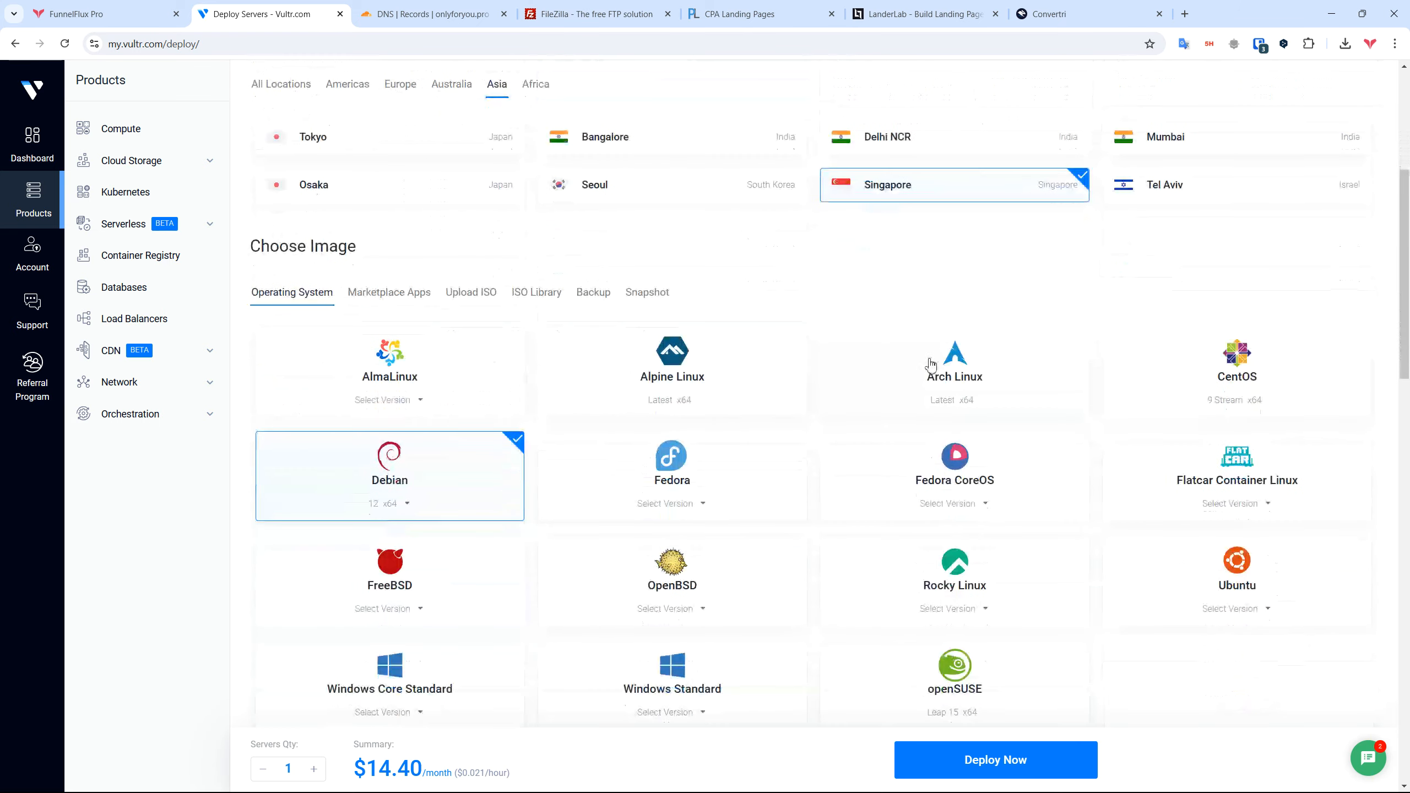
left_click(390, 301)
scroll(444, 272, "down", 2)
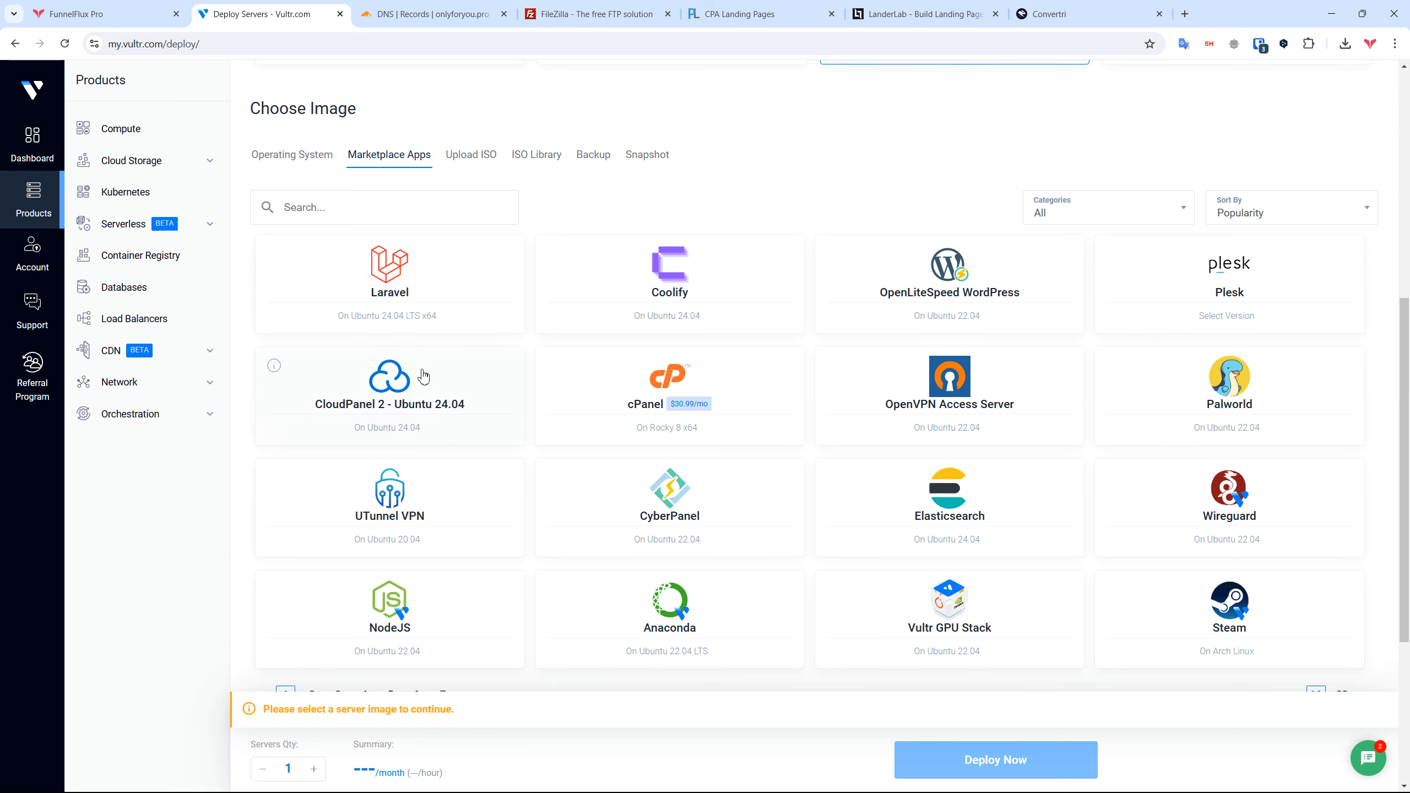
type("cloudpanel")
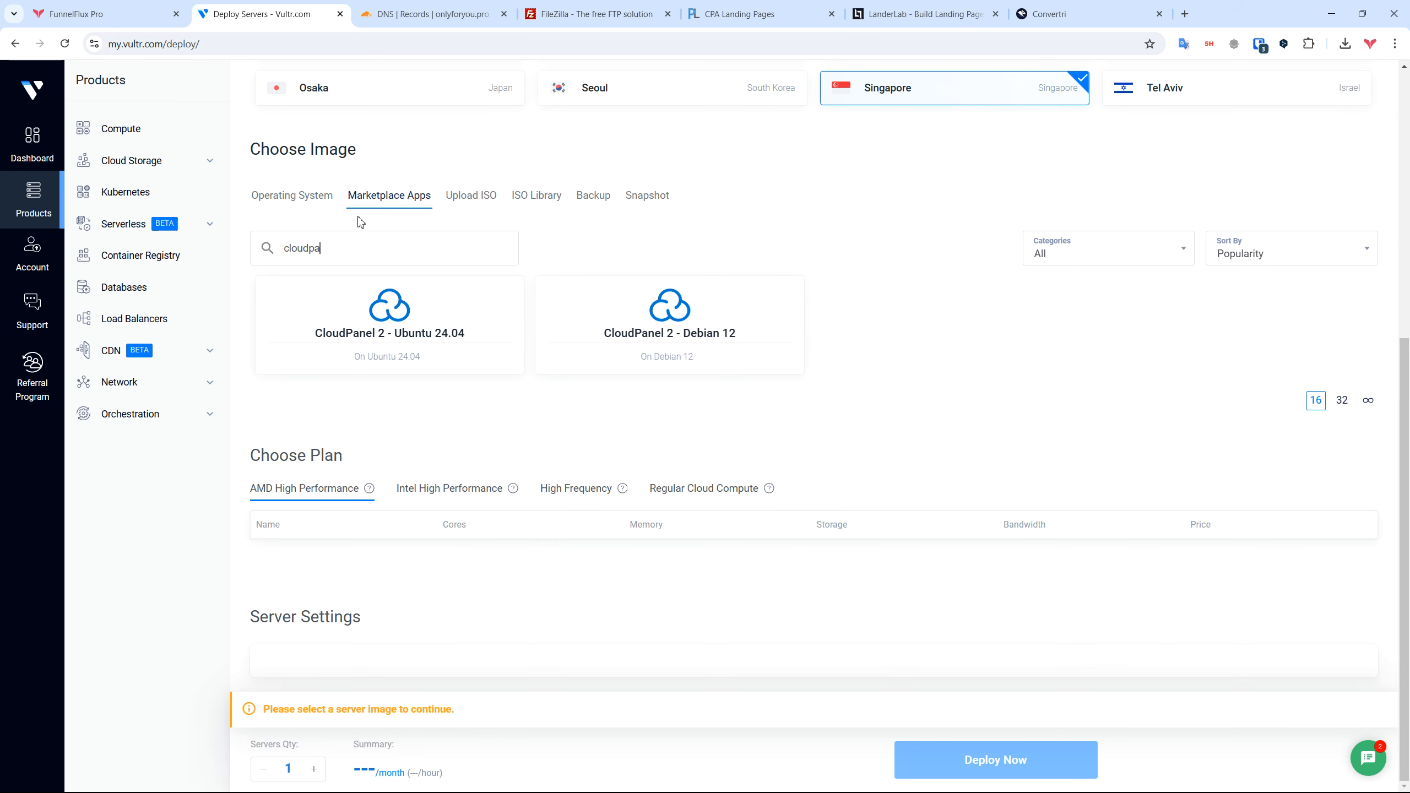
left_click(426, 347)
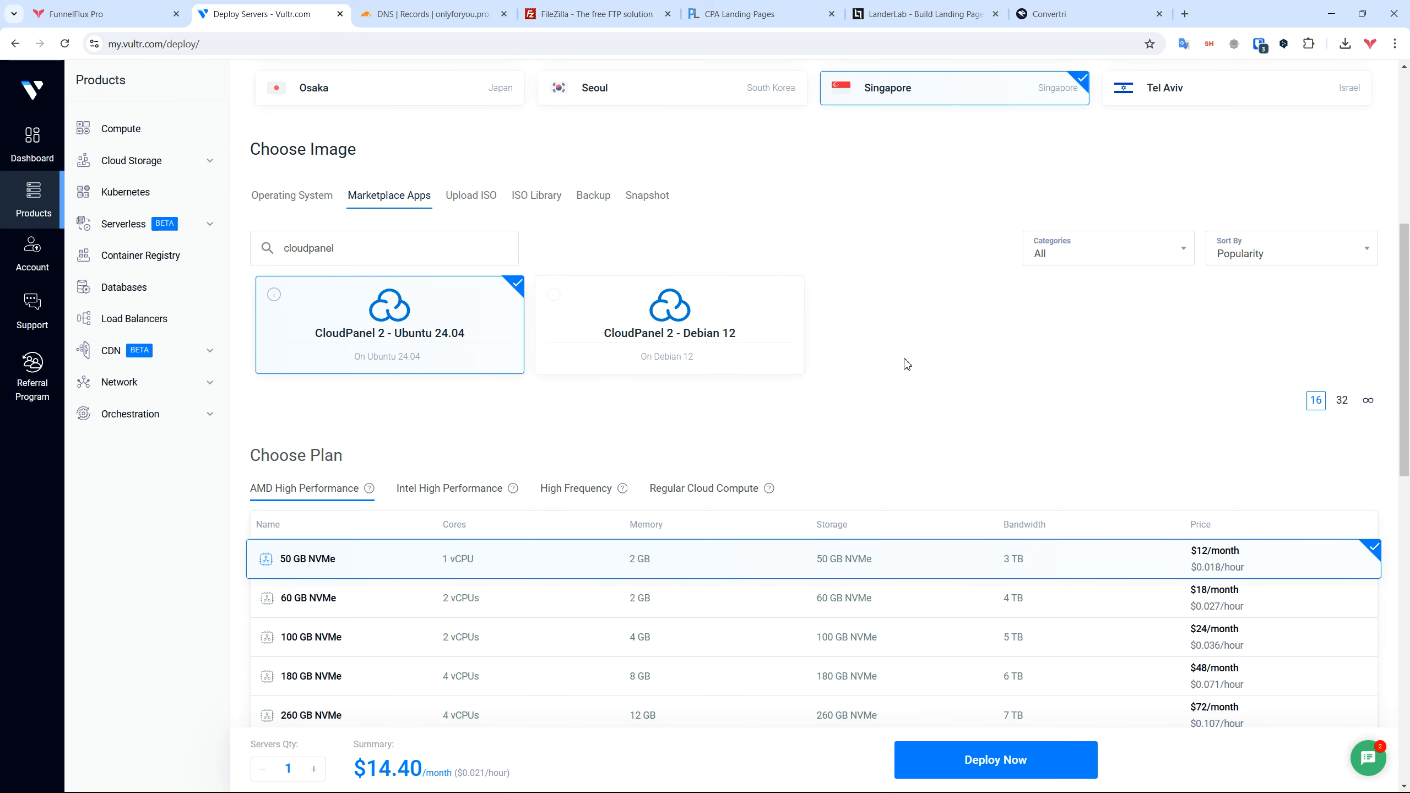
scroll(913, 358, "down", 2)
scroll(918, 348, "down", 1)
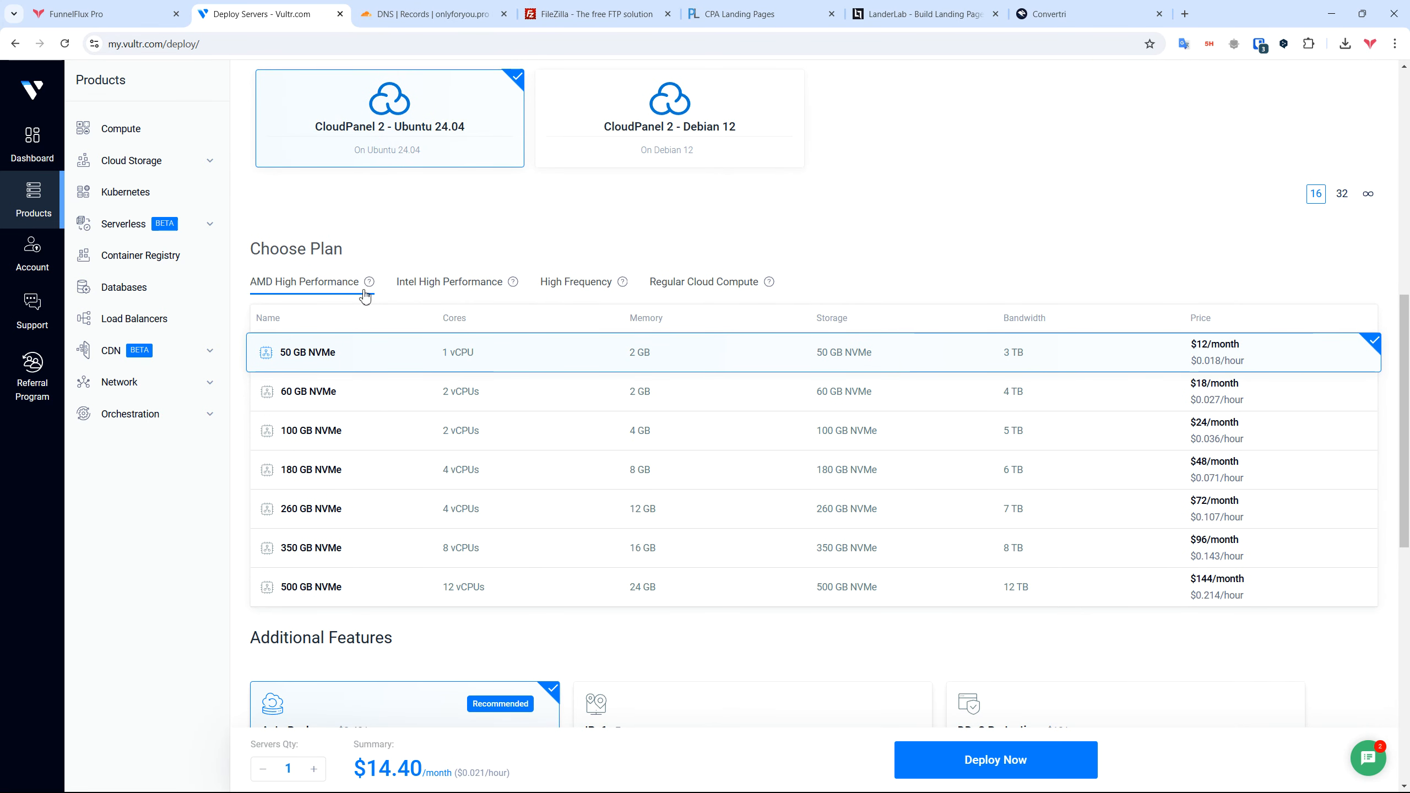
left_click(473, 296)
scroll(952, 280, "down", 5)
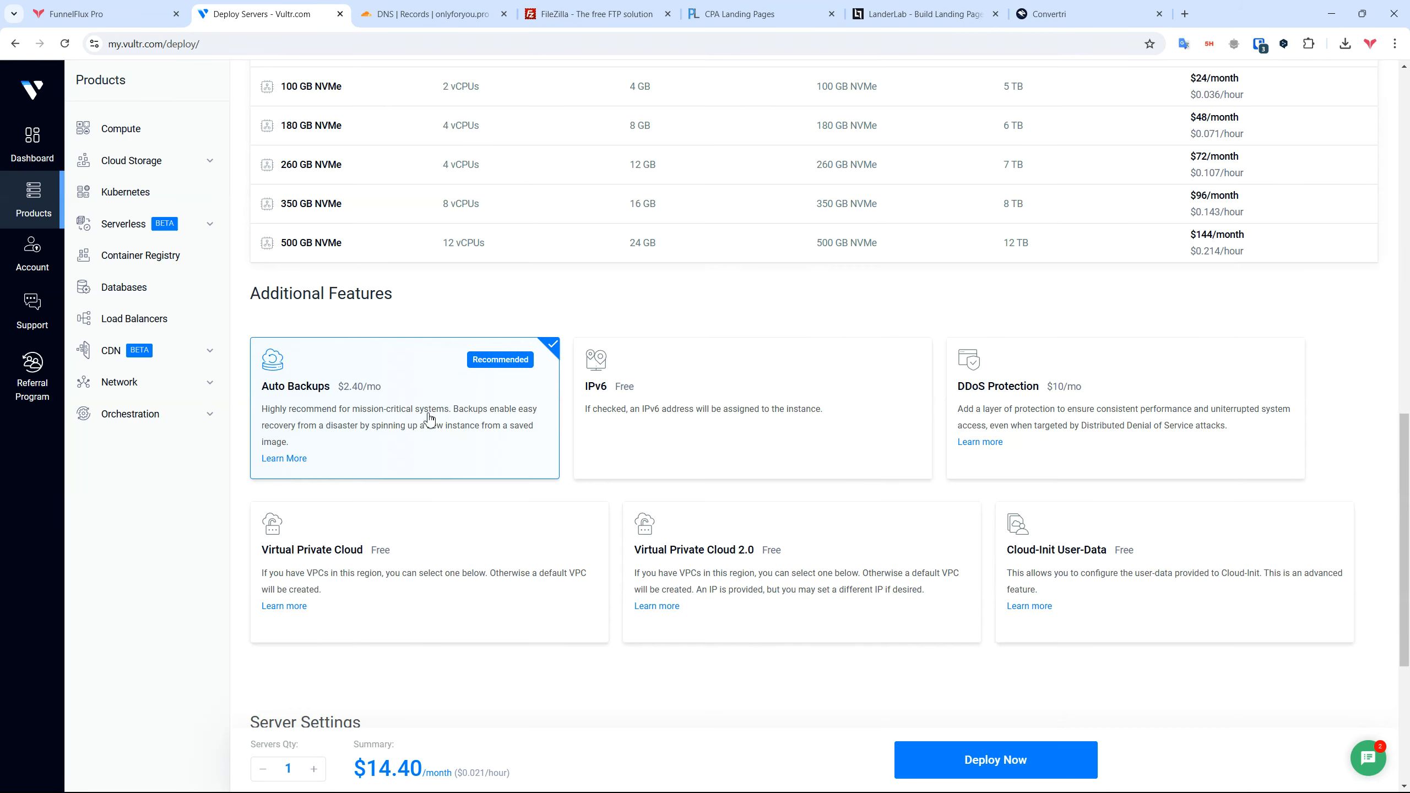
Step: Disable Auto Backups, acknowledging the risks warning
left_click(432, 411)
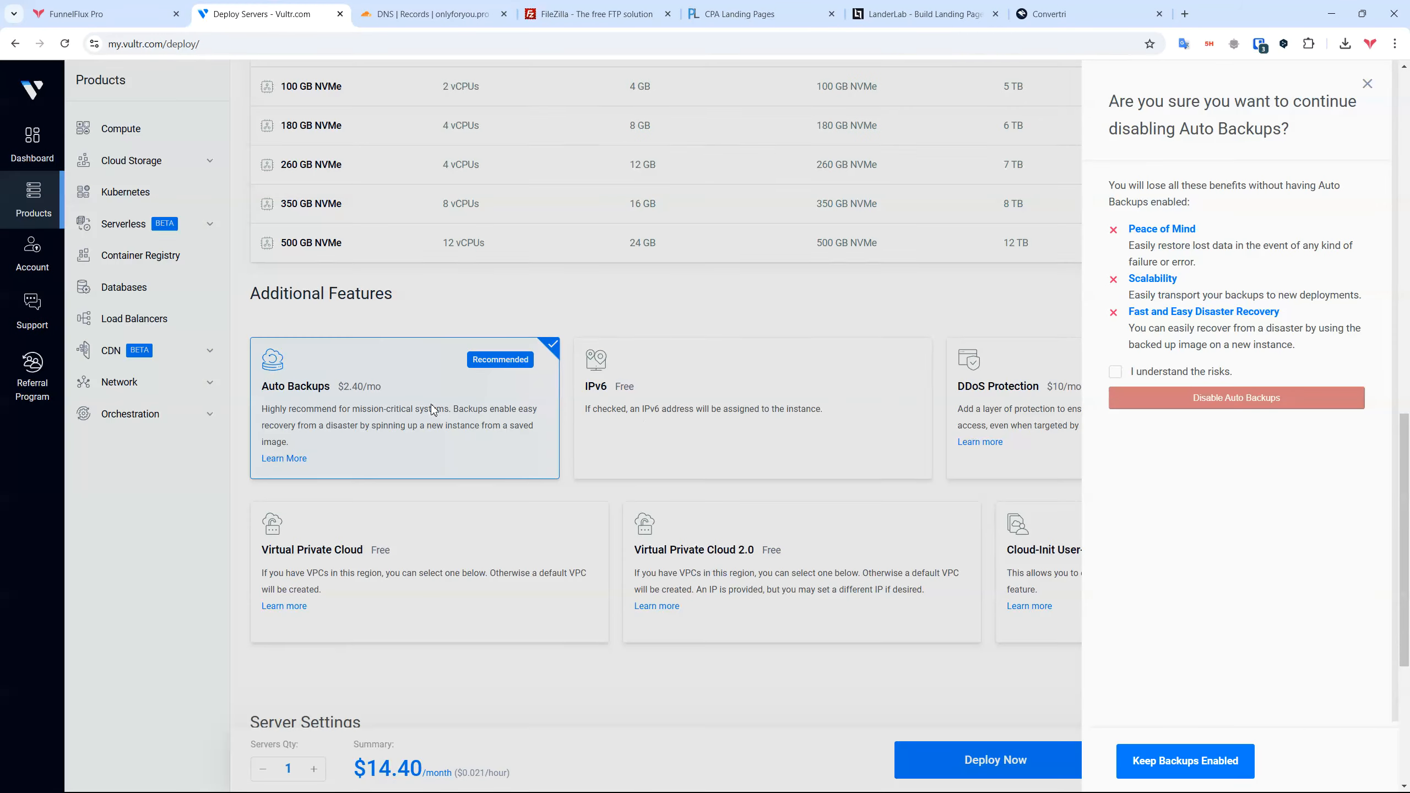
left_click(1180, 378)
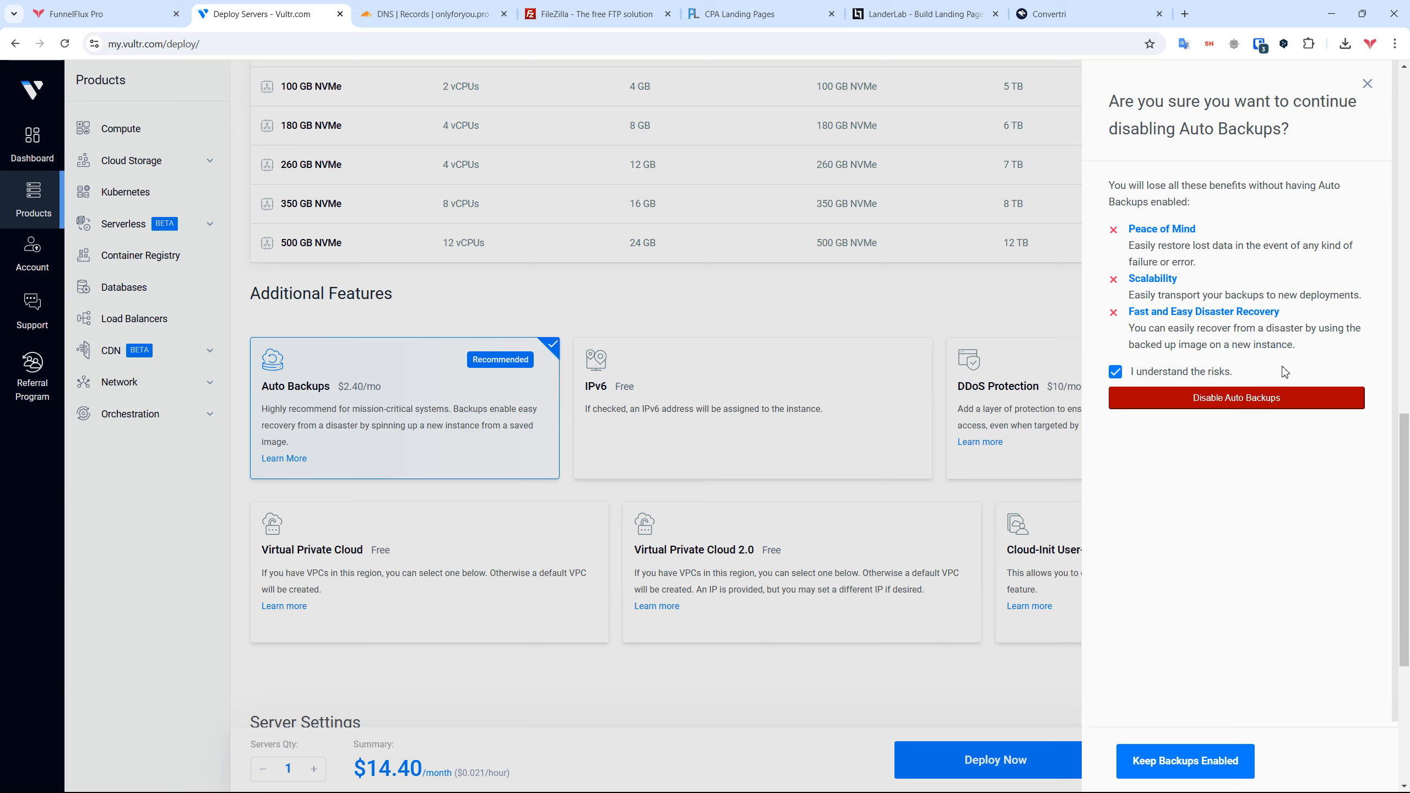
left_click(1236, 402)
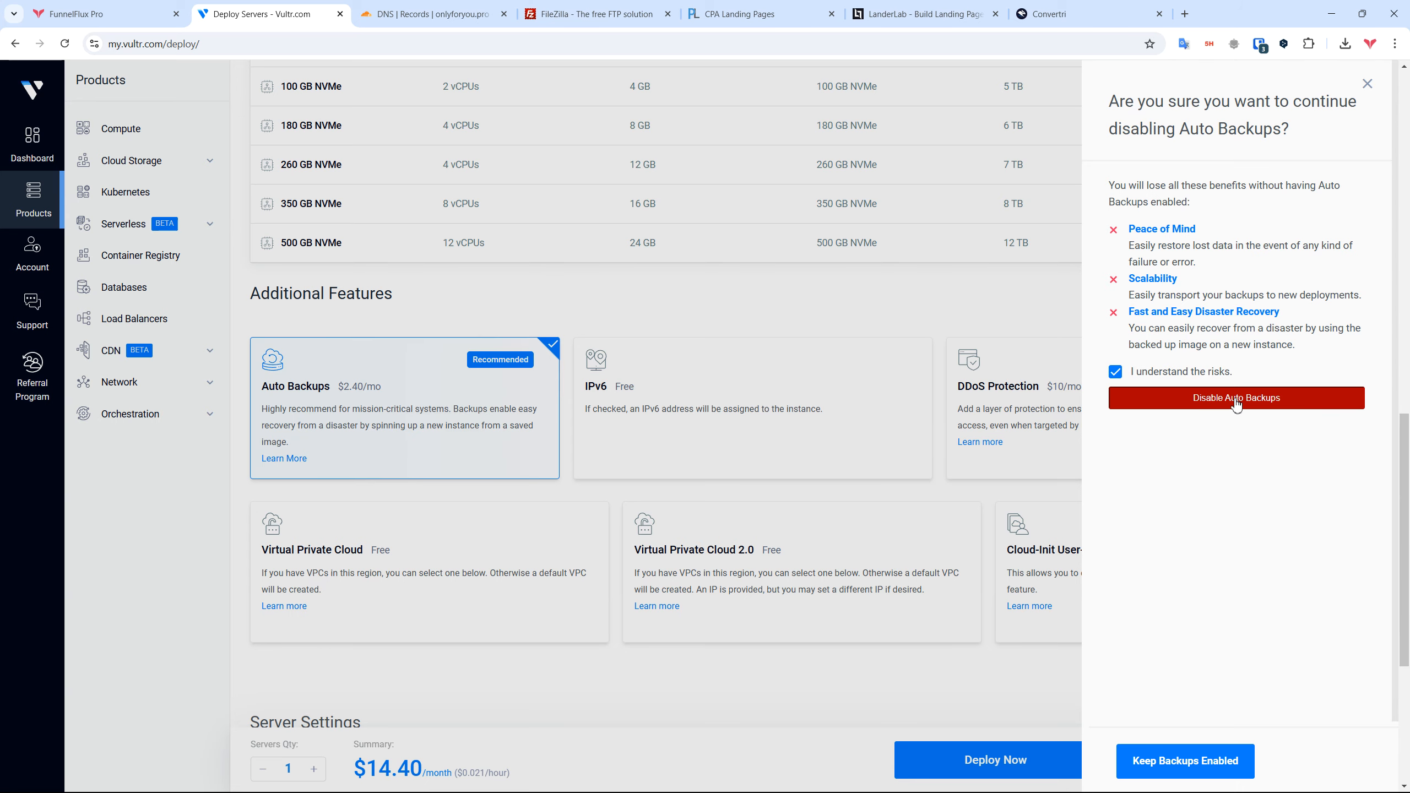
Step: Enable IPv6, set the hostname to landing-page-server, and deploy the server
left_click(761, 427)
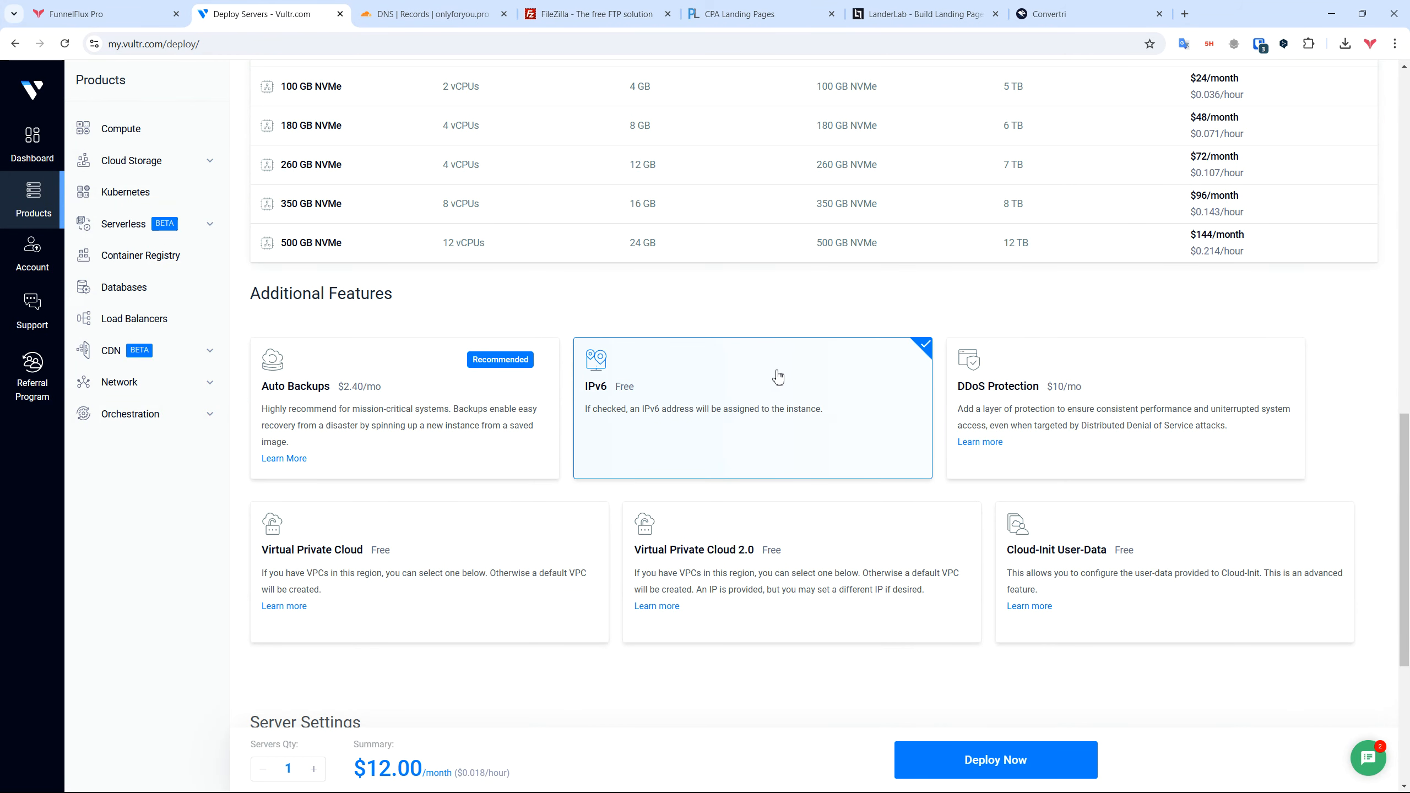
scroll(774, 377, "down", 5)
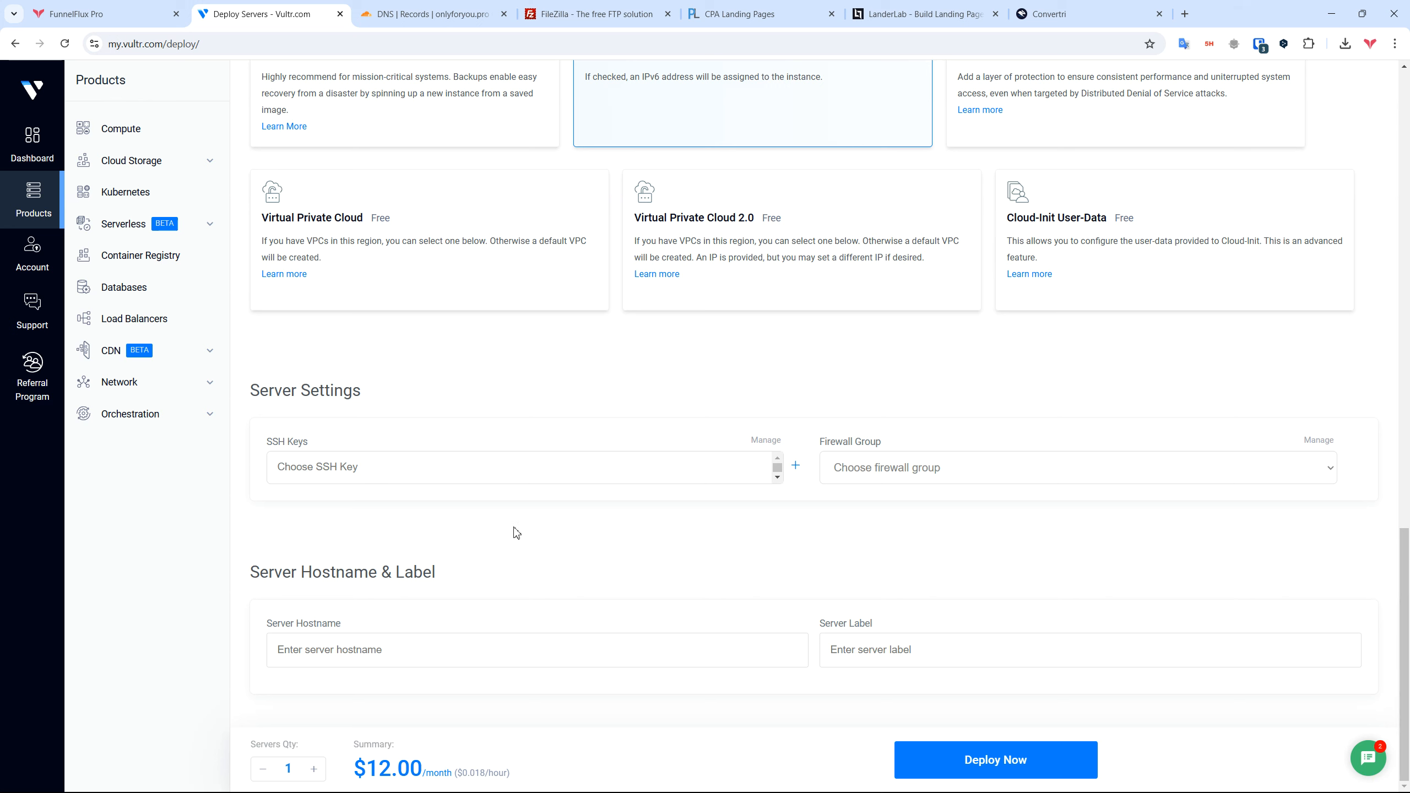
left_click(417, 642)
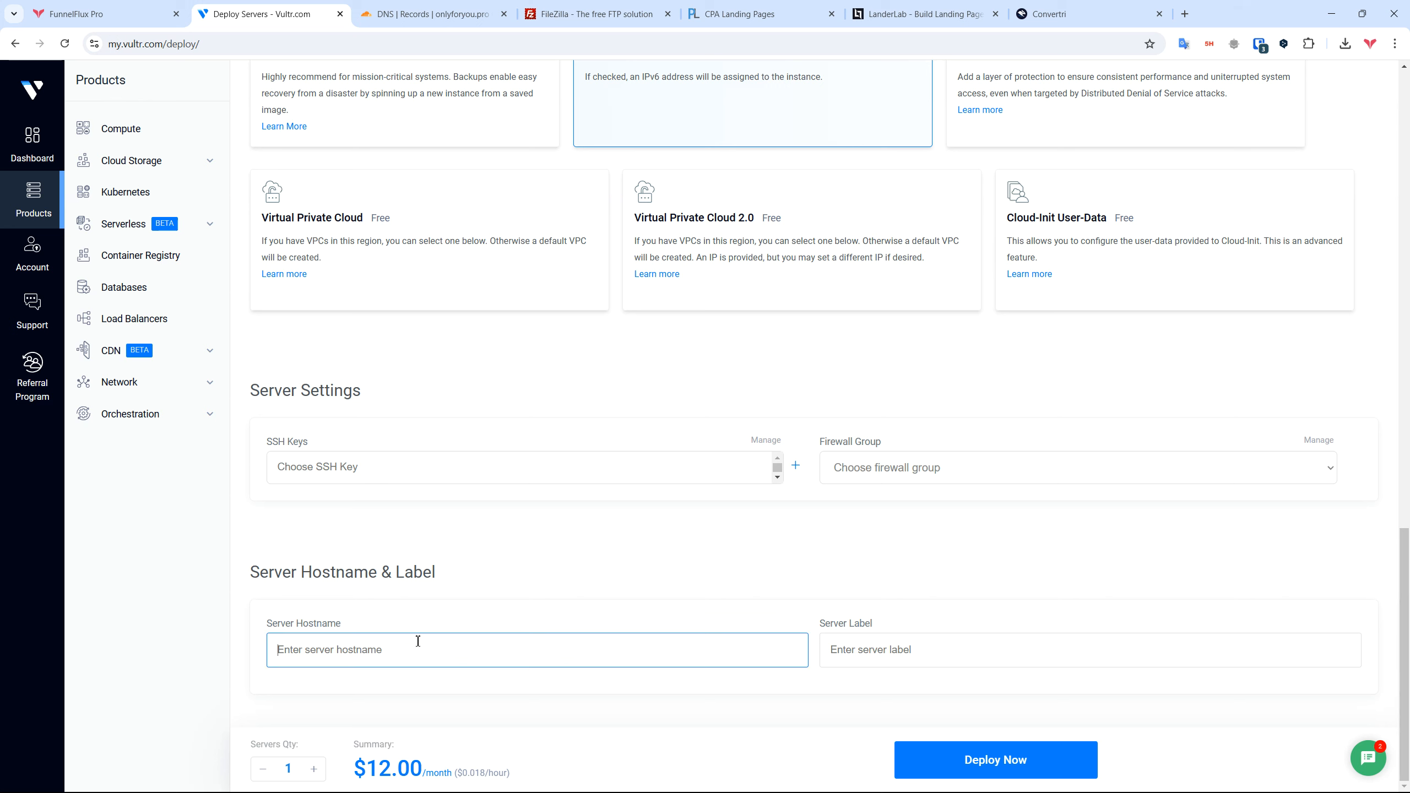
type("landing-page-")
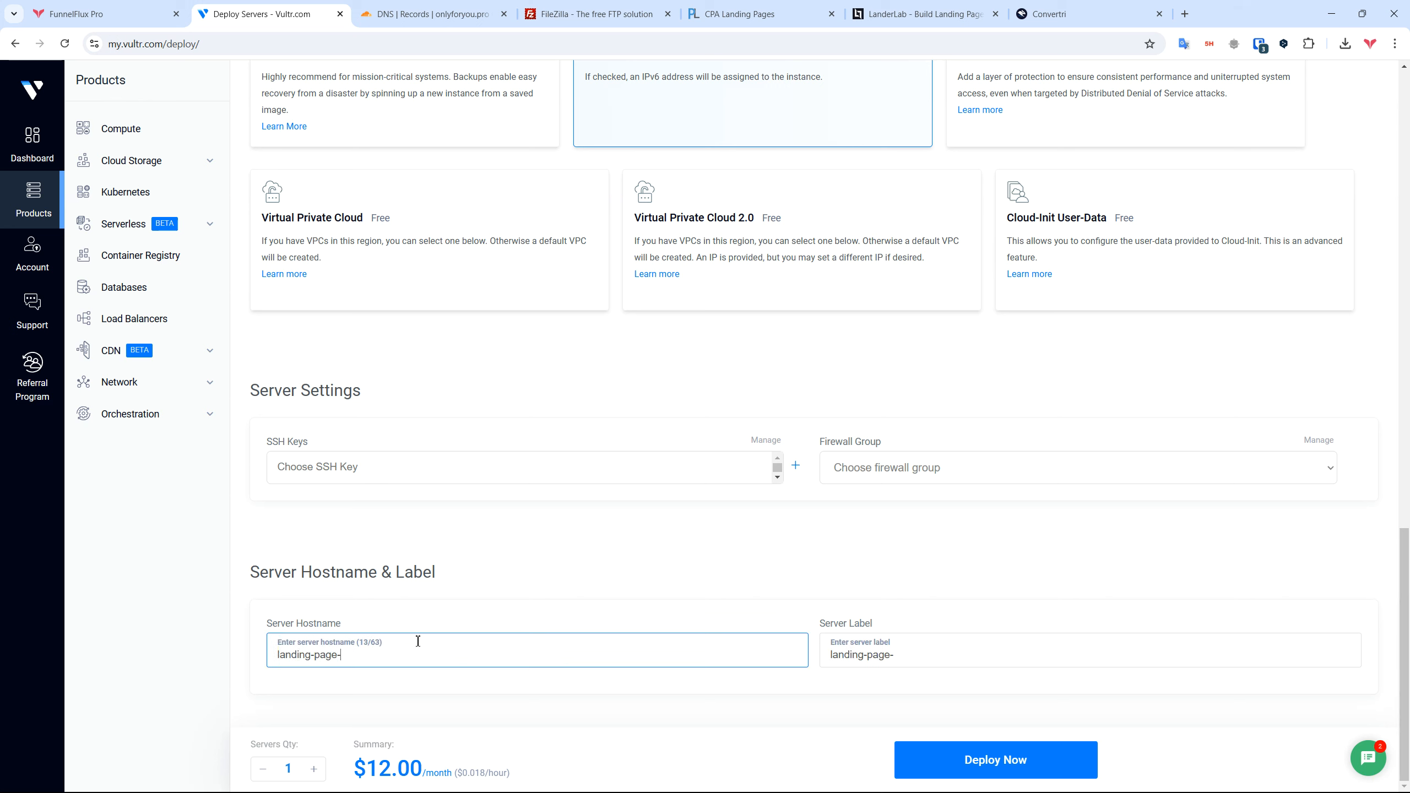
type("server")
left_click(963, 759)
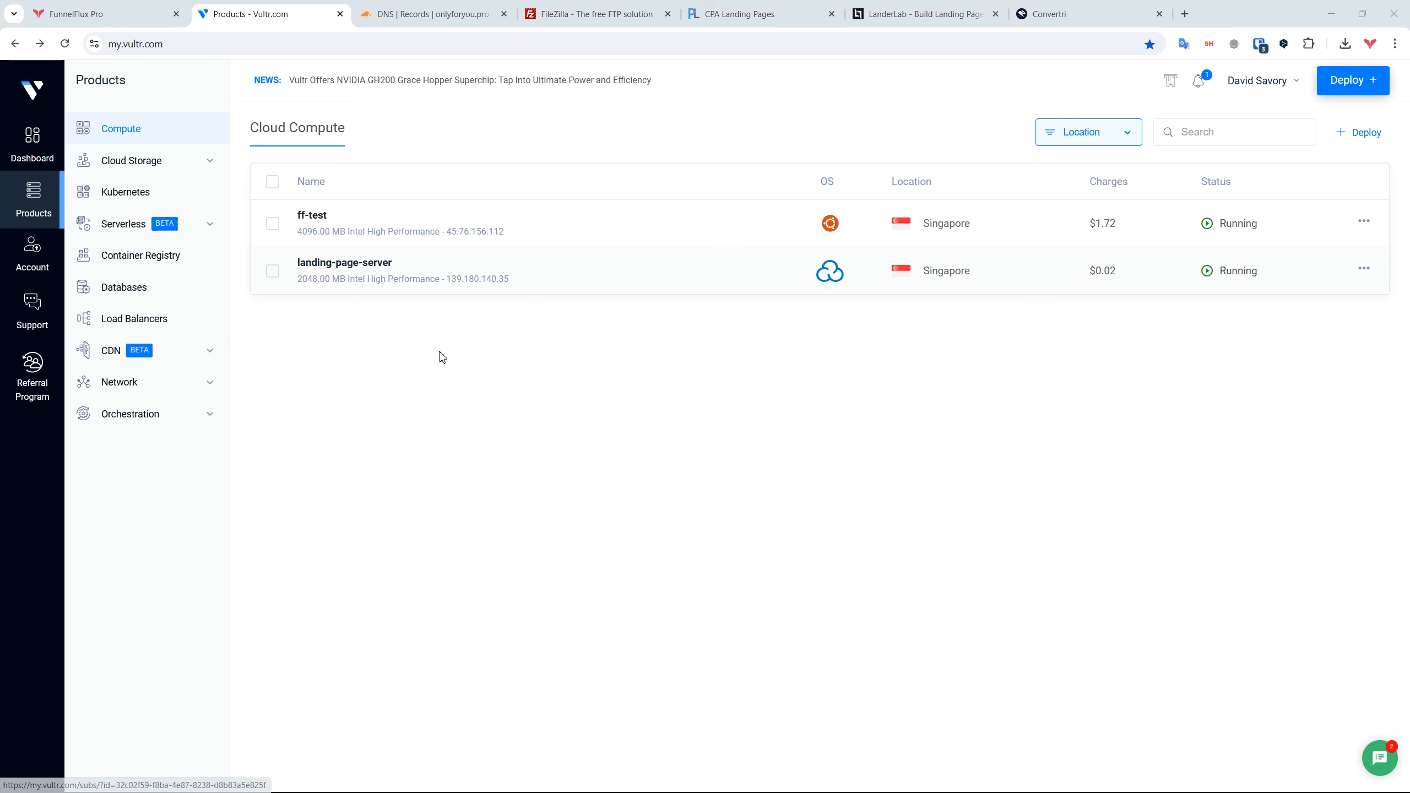
Step: Open the landing-page-server details and check its boot progress in the console
left_click(341, 271)
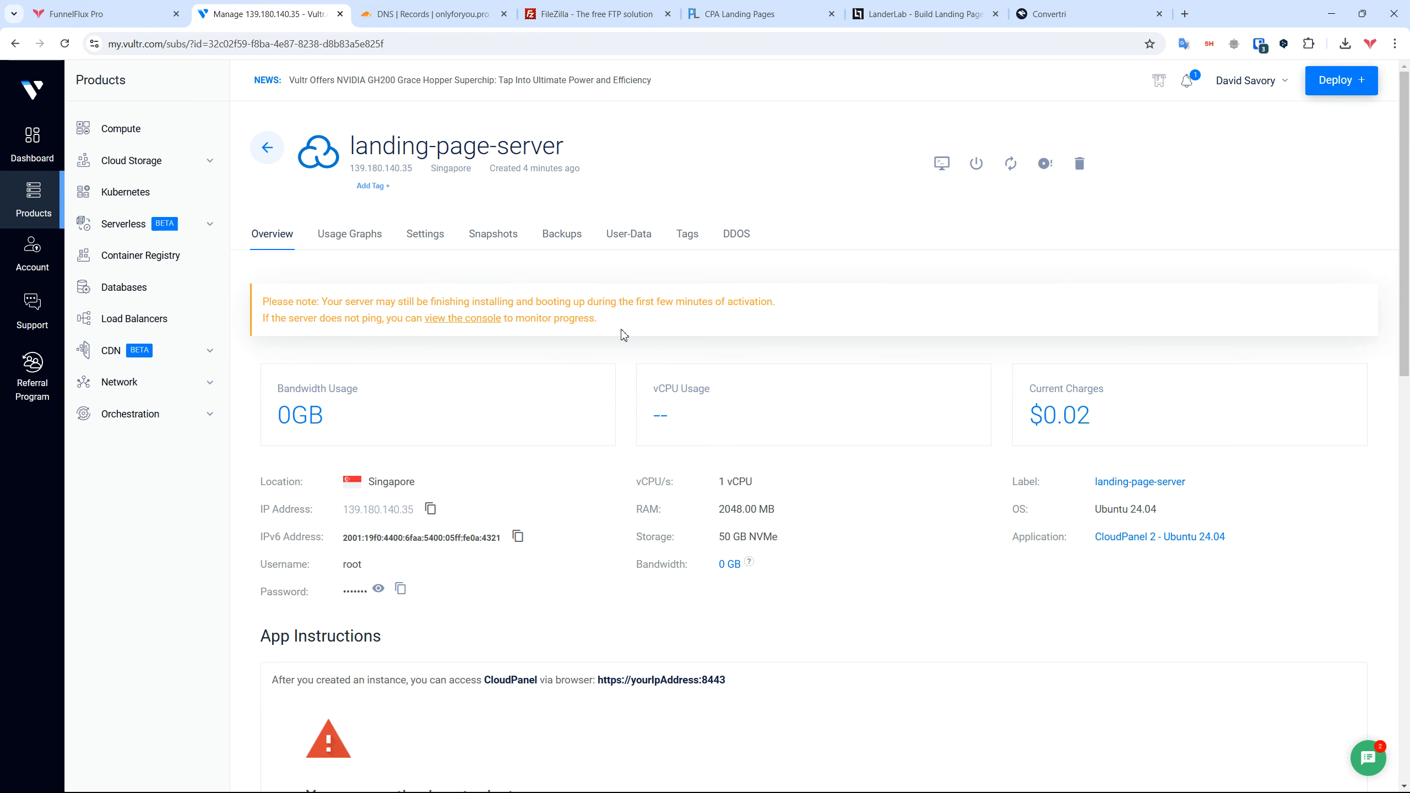
left_click_drag(622, 332, 266, 291)
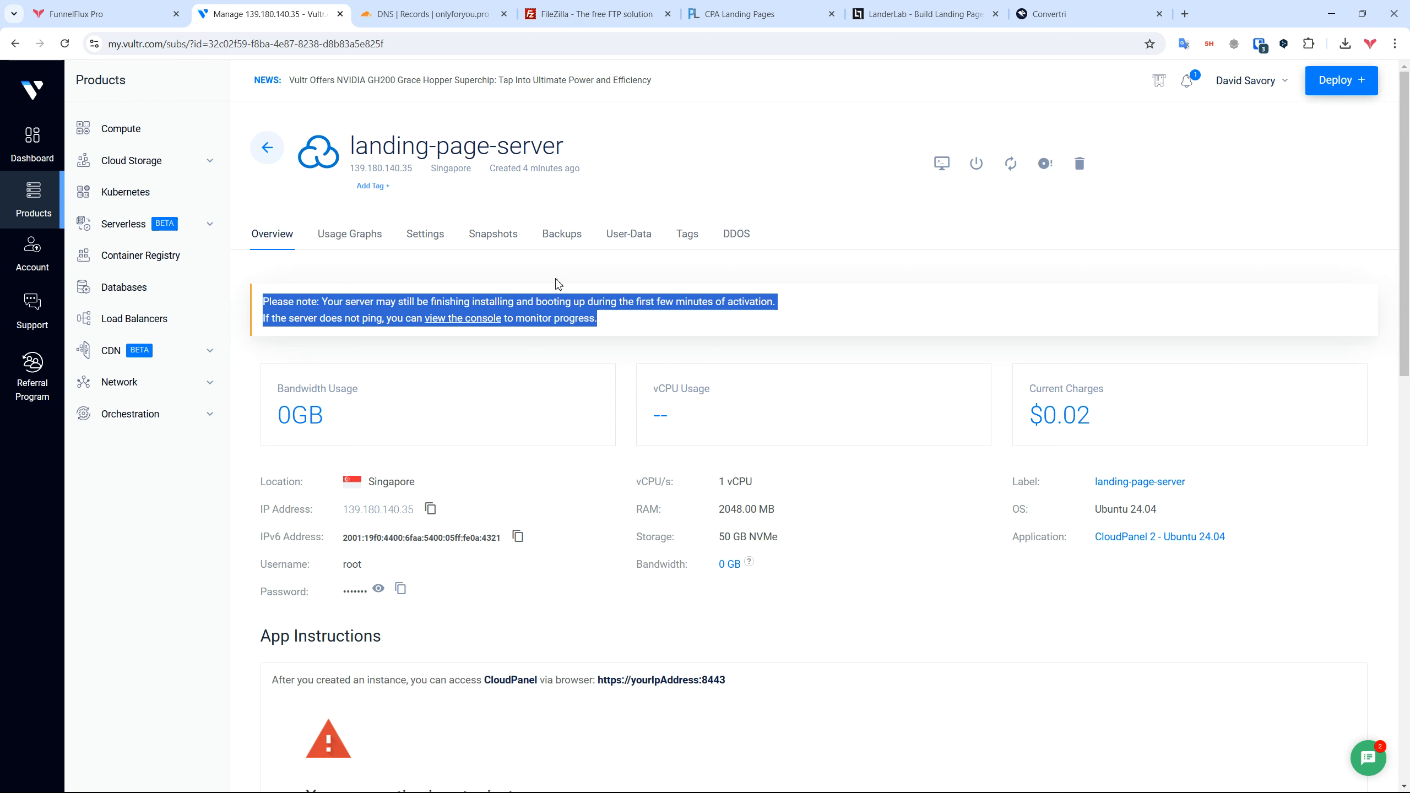
left_click(577, 289)
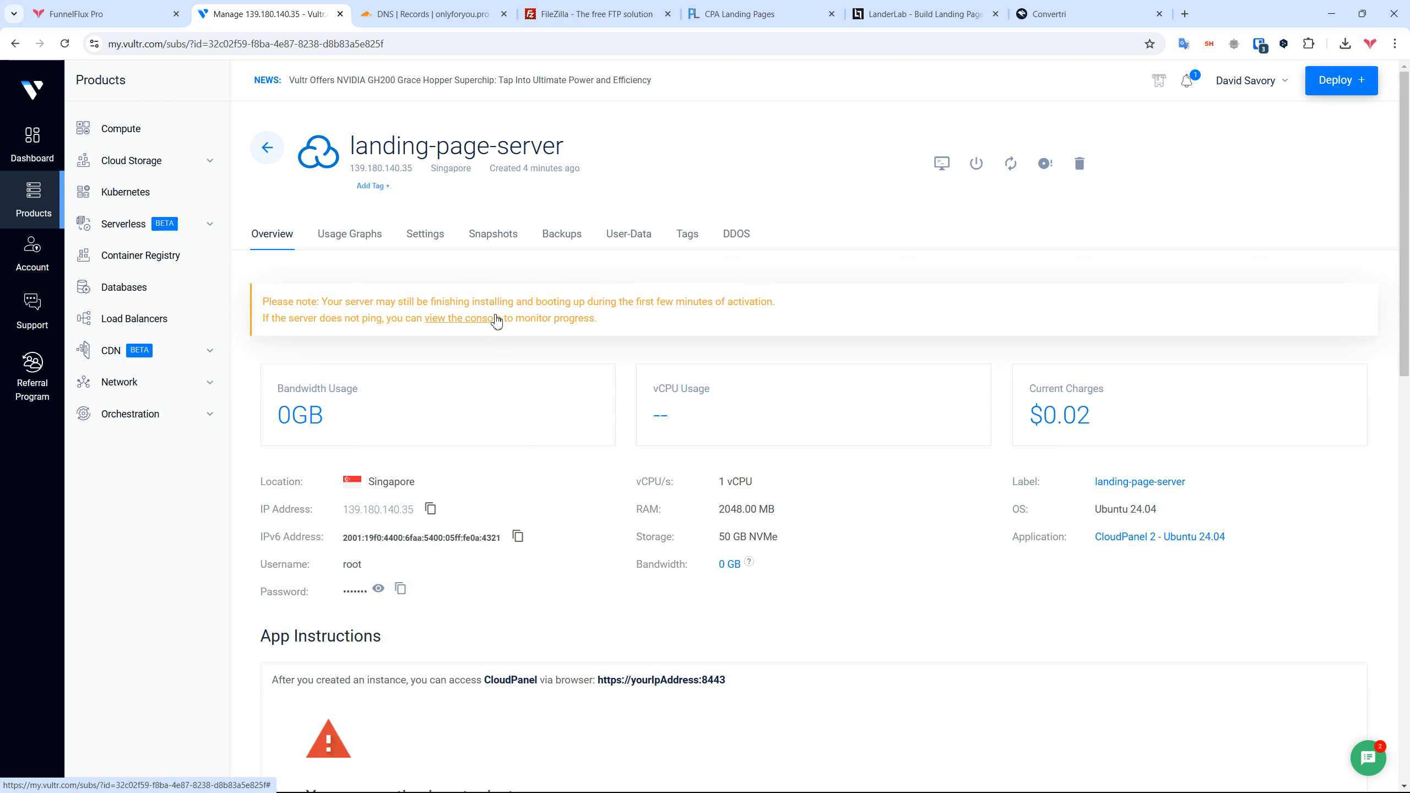
left_click(479, 319)
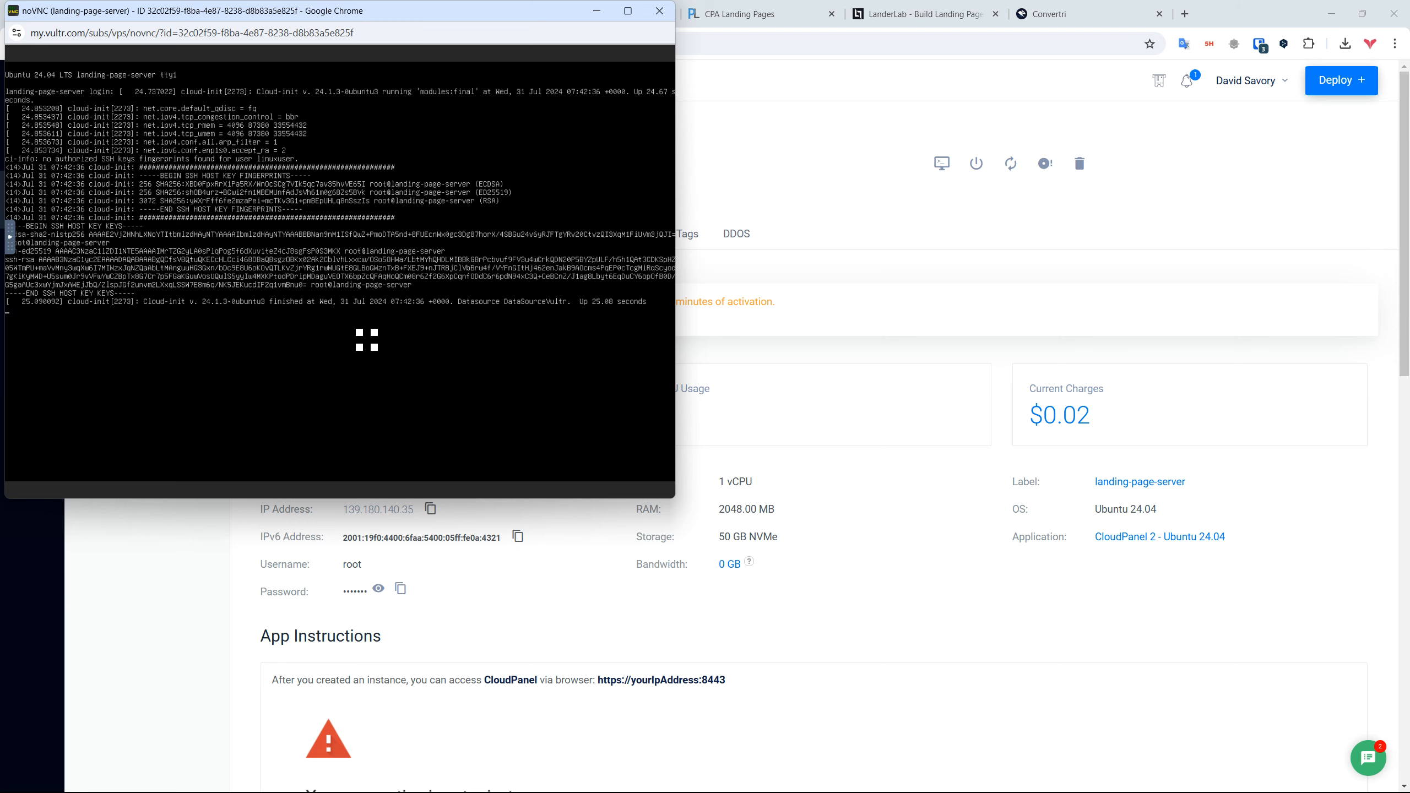
left_click(660, 17)
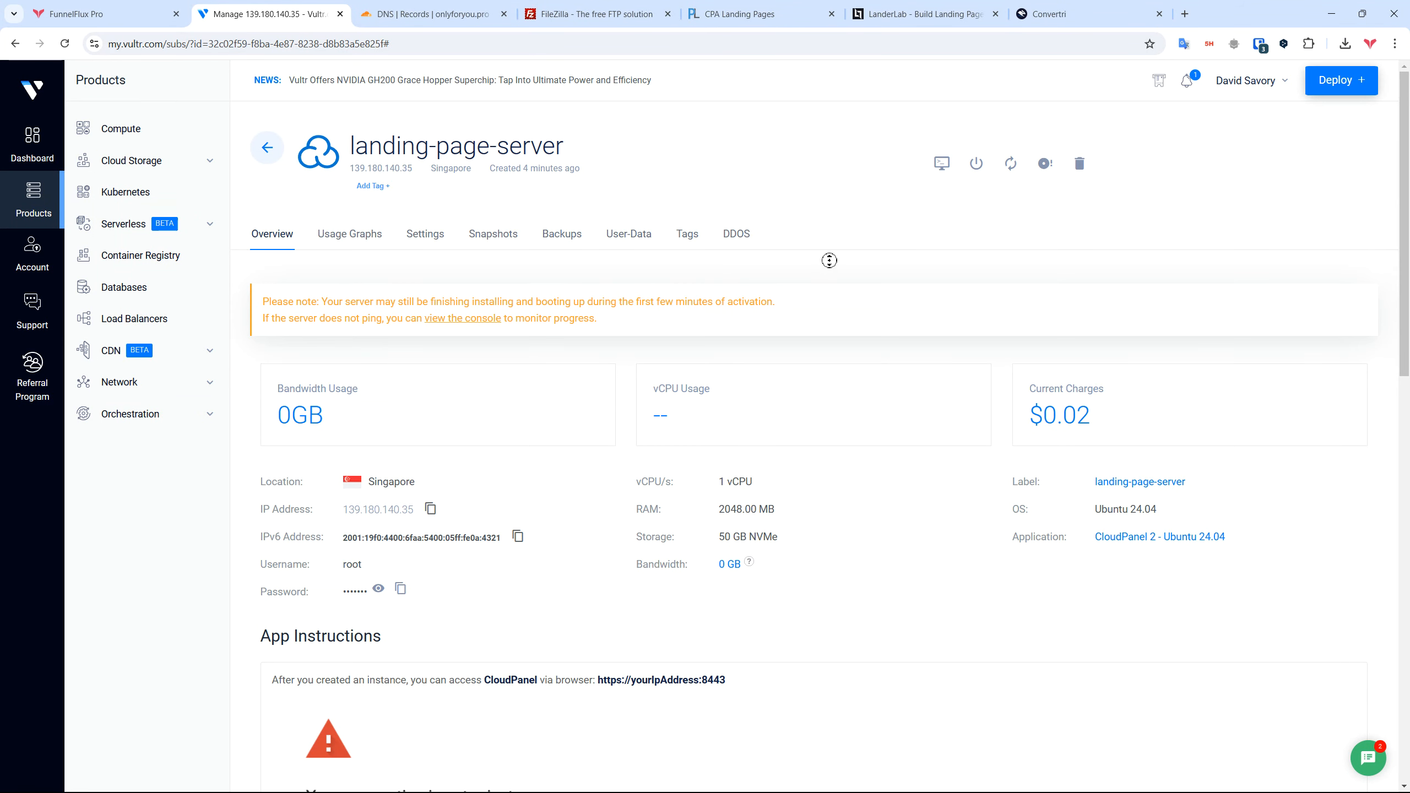
Step: Read through the CloudPanel App Instructions, noting the access address on port 8443
scroll(832, 319, "down", 2)
scroll(832, 319, "down", 6)
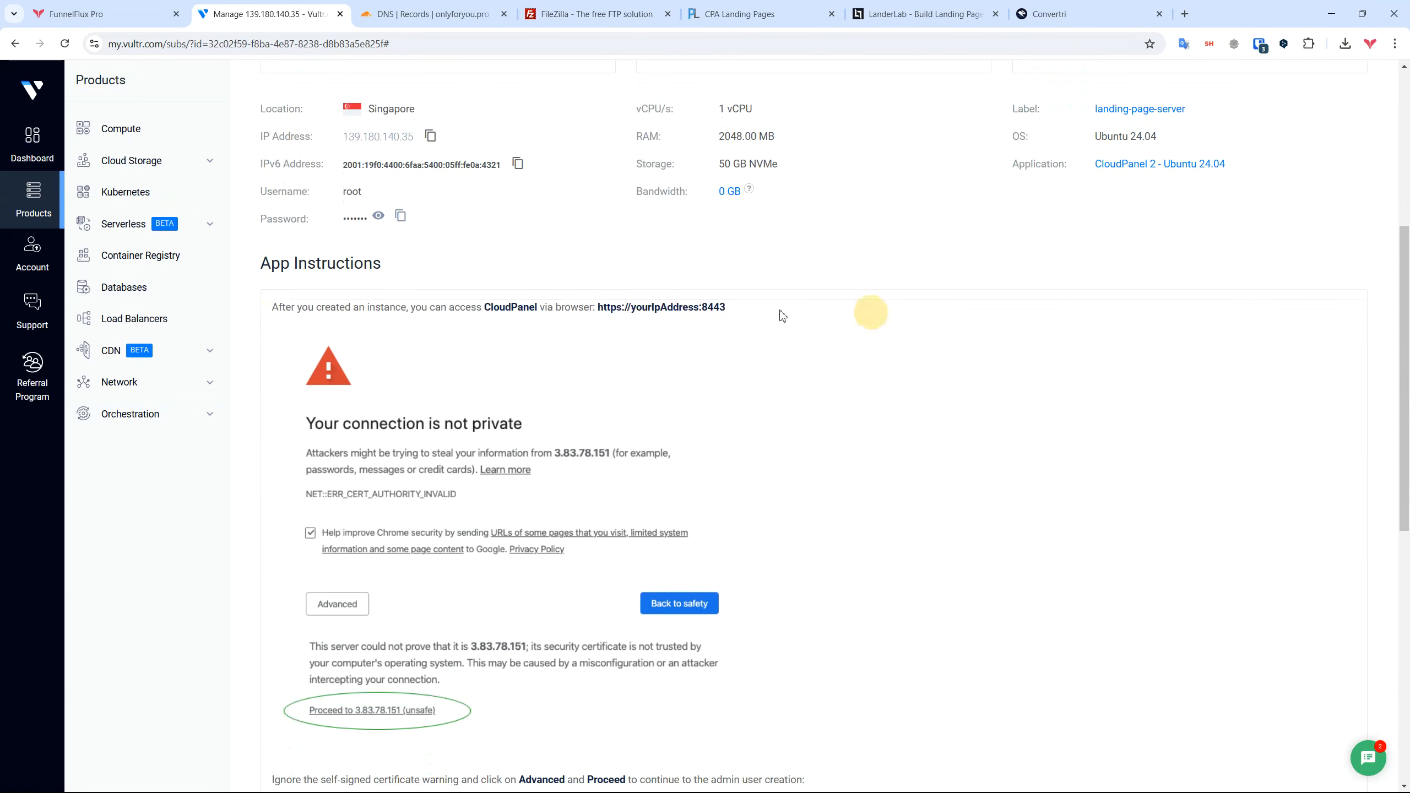
triple_click(333, 265)
left_click(498, 238)
left_click_drag(632, 307, 697, 309)
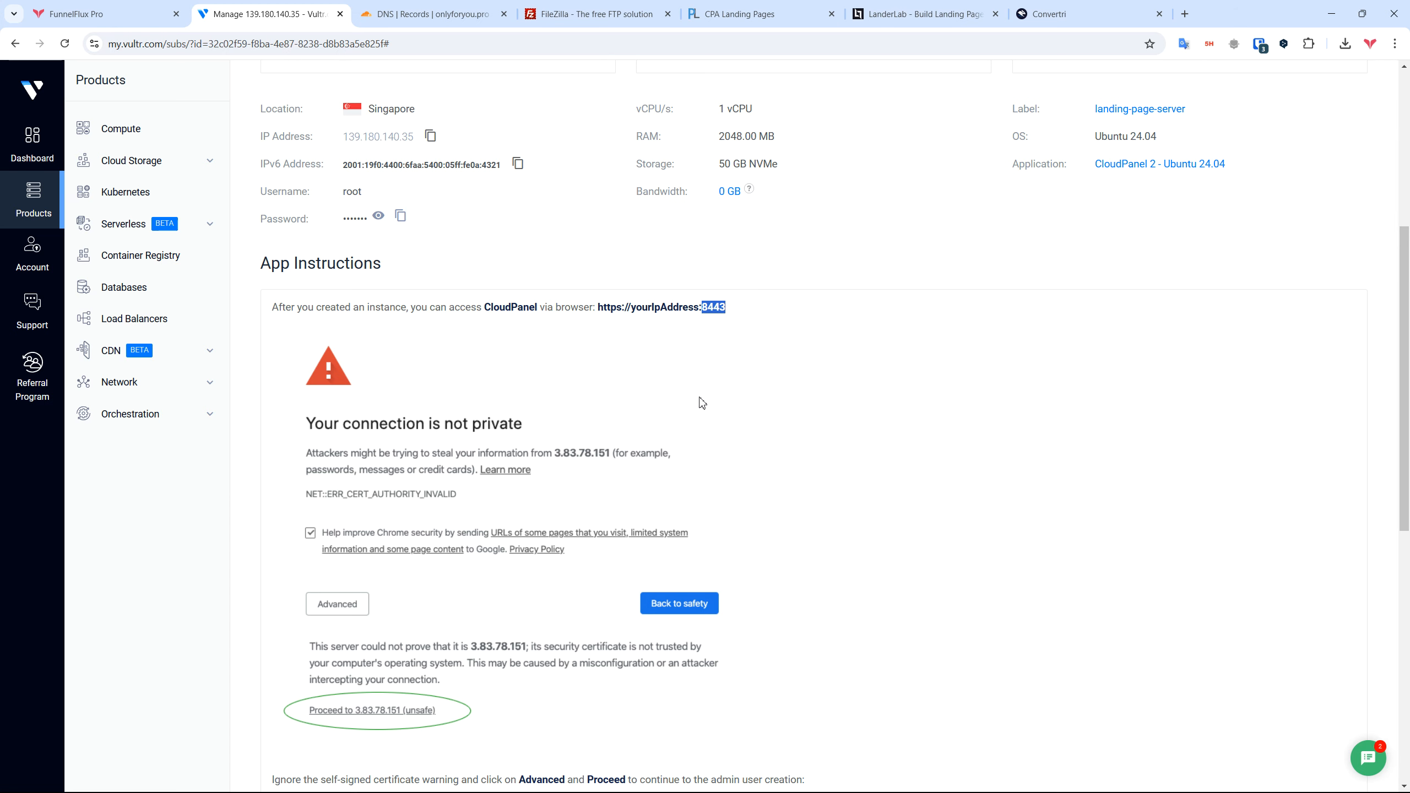
scroll(703, 403, "down", 5)
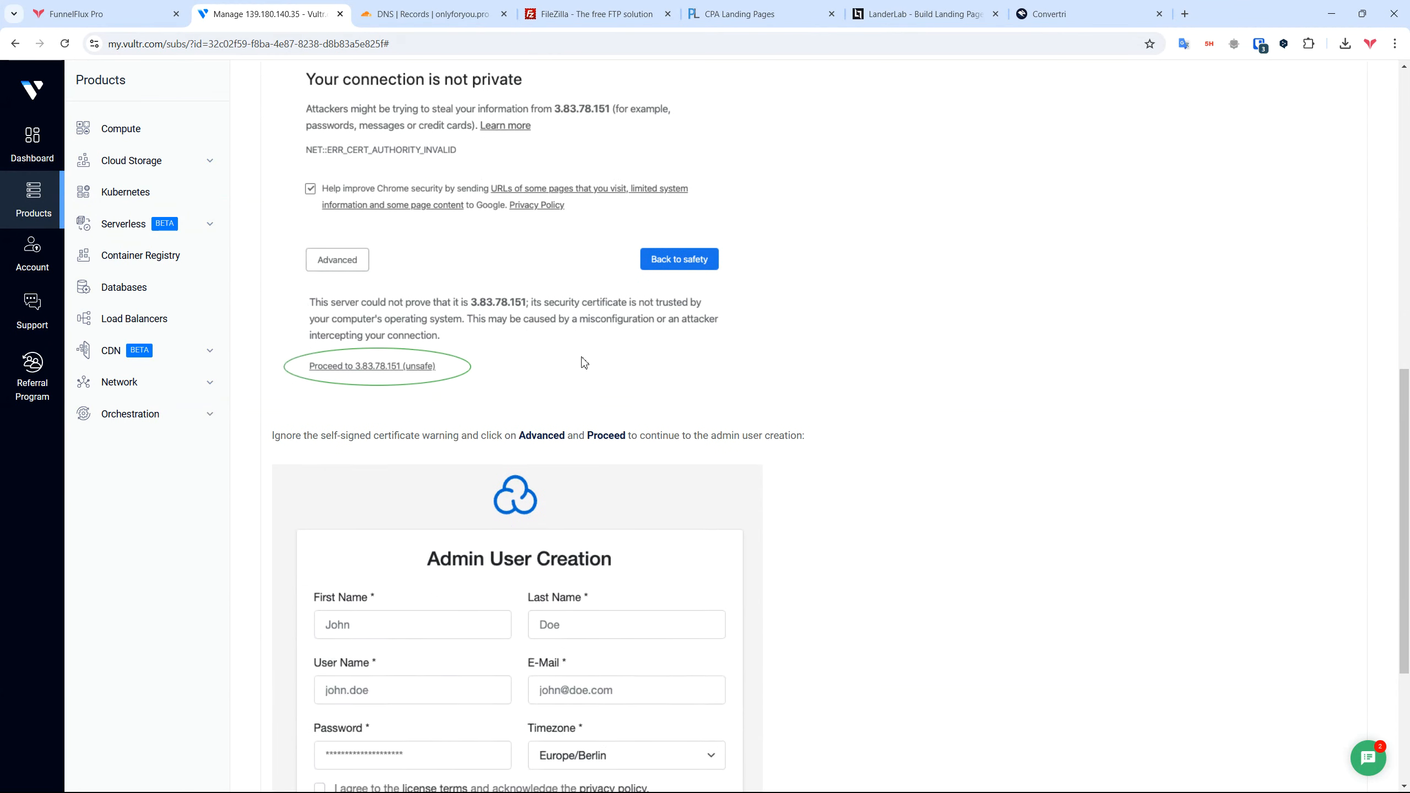
scroll(584, 362, "down", 3)
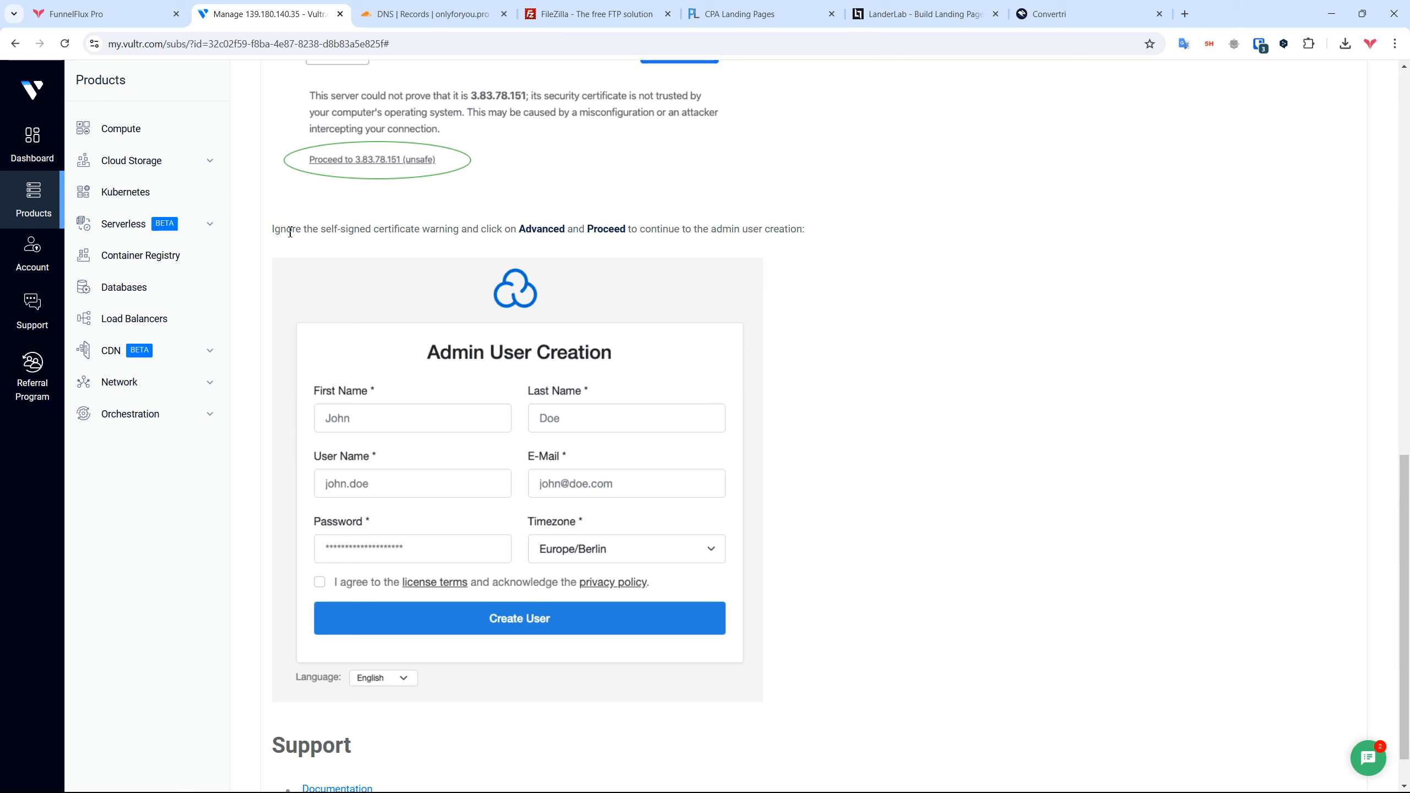
scroll(448, 316, "down", 1)
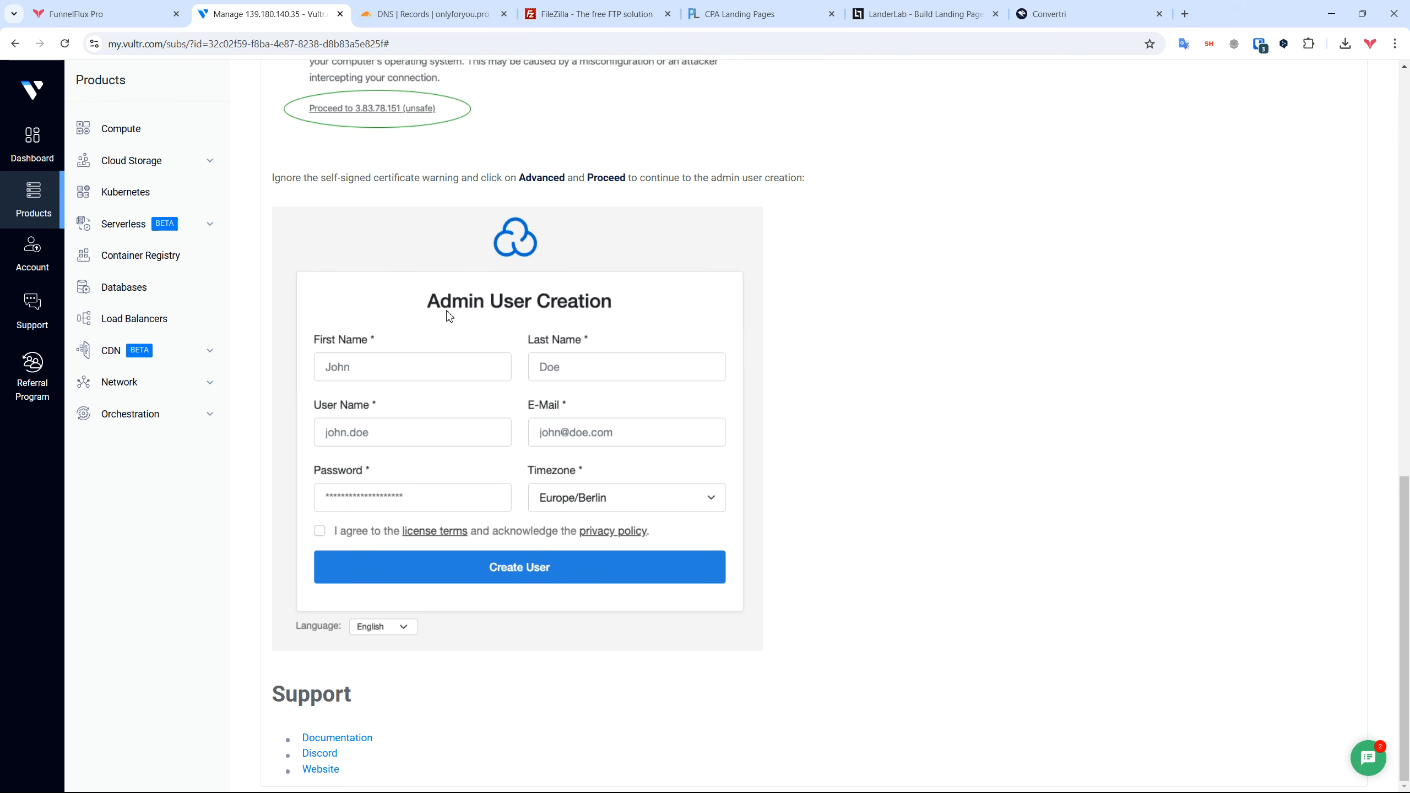
scroll(617, 566, "up", 15)
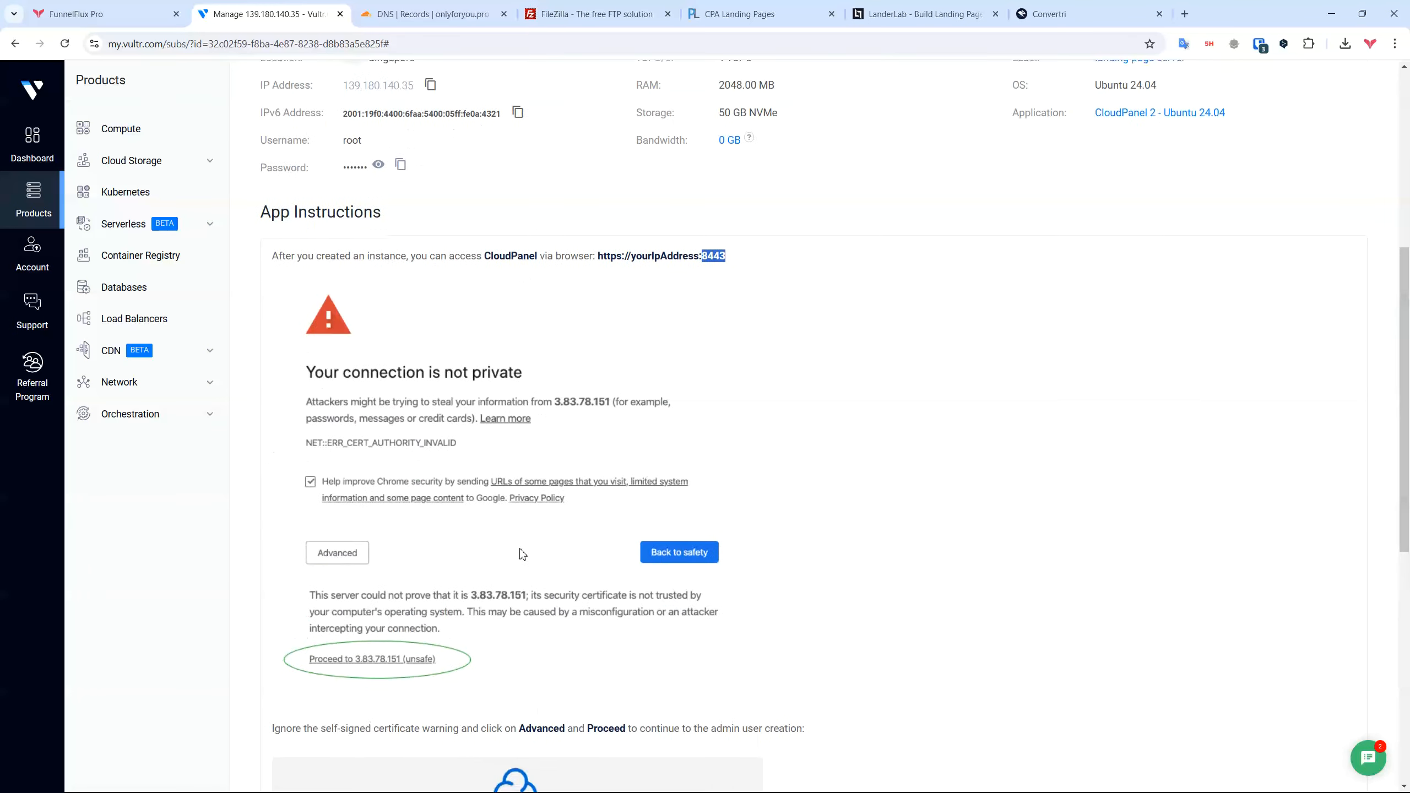
Step: Open the copied server IP with :8443 in a new browser tab
left_click(431, 361)
key("ctrl+t")
key("ctrl+v")
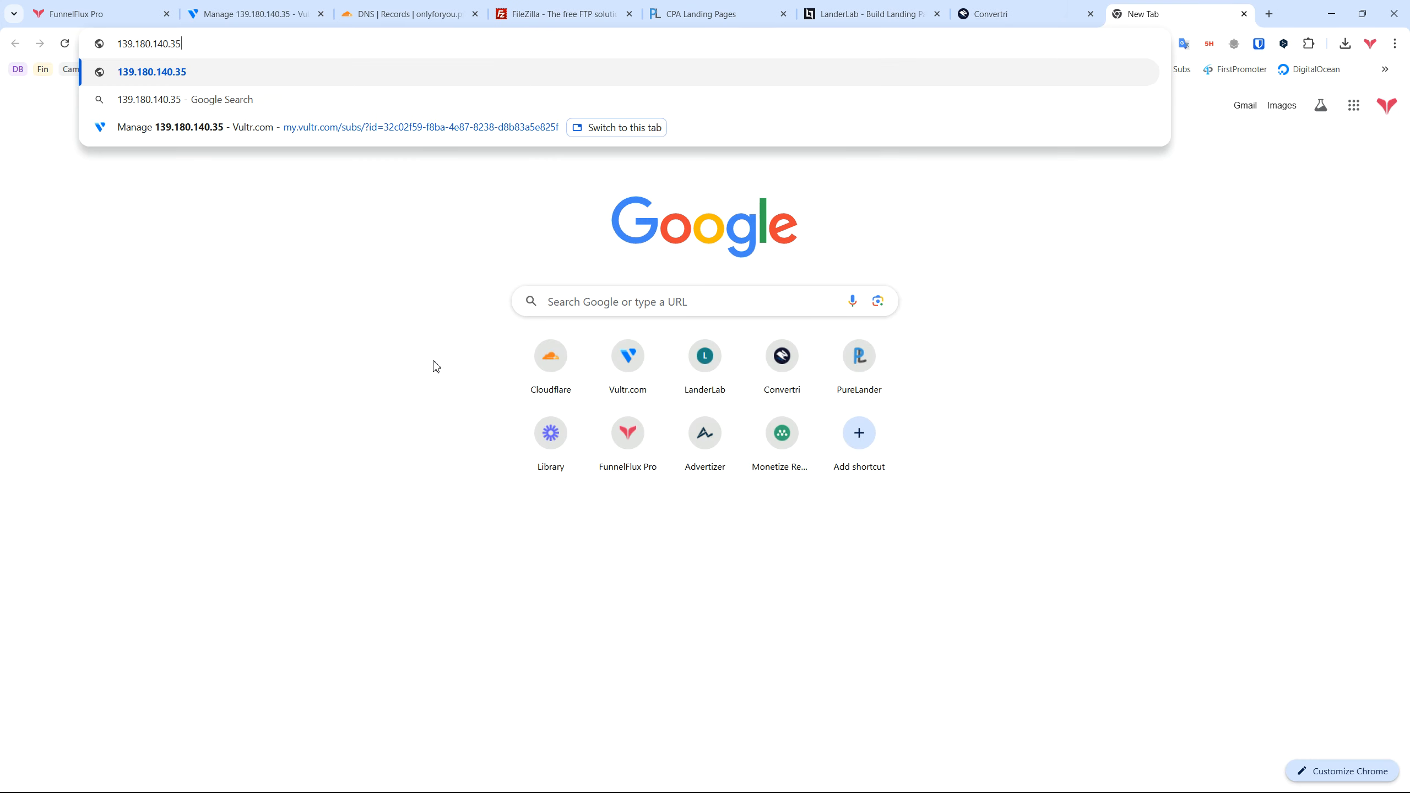
type(":8443")
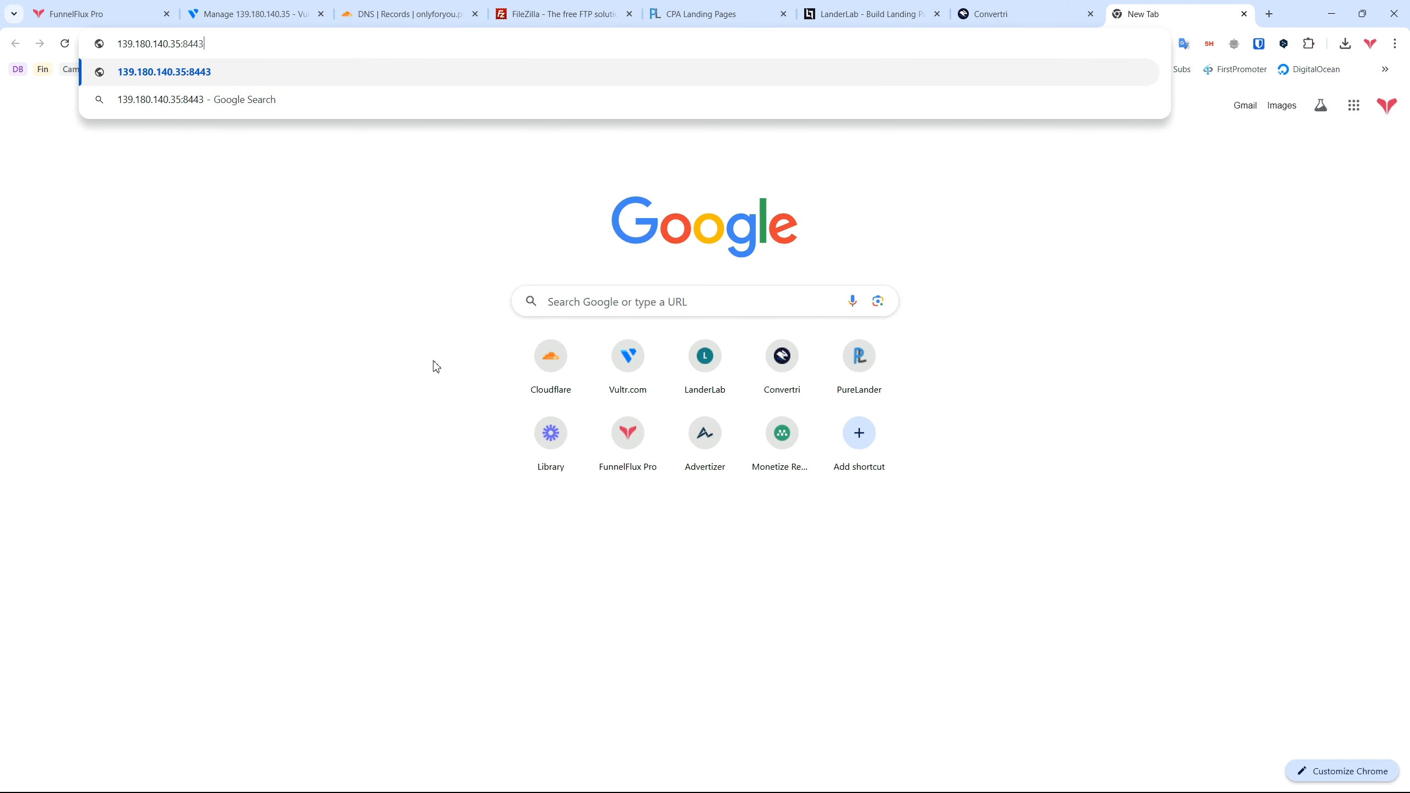
key("Return")
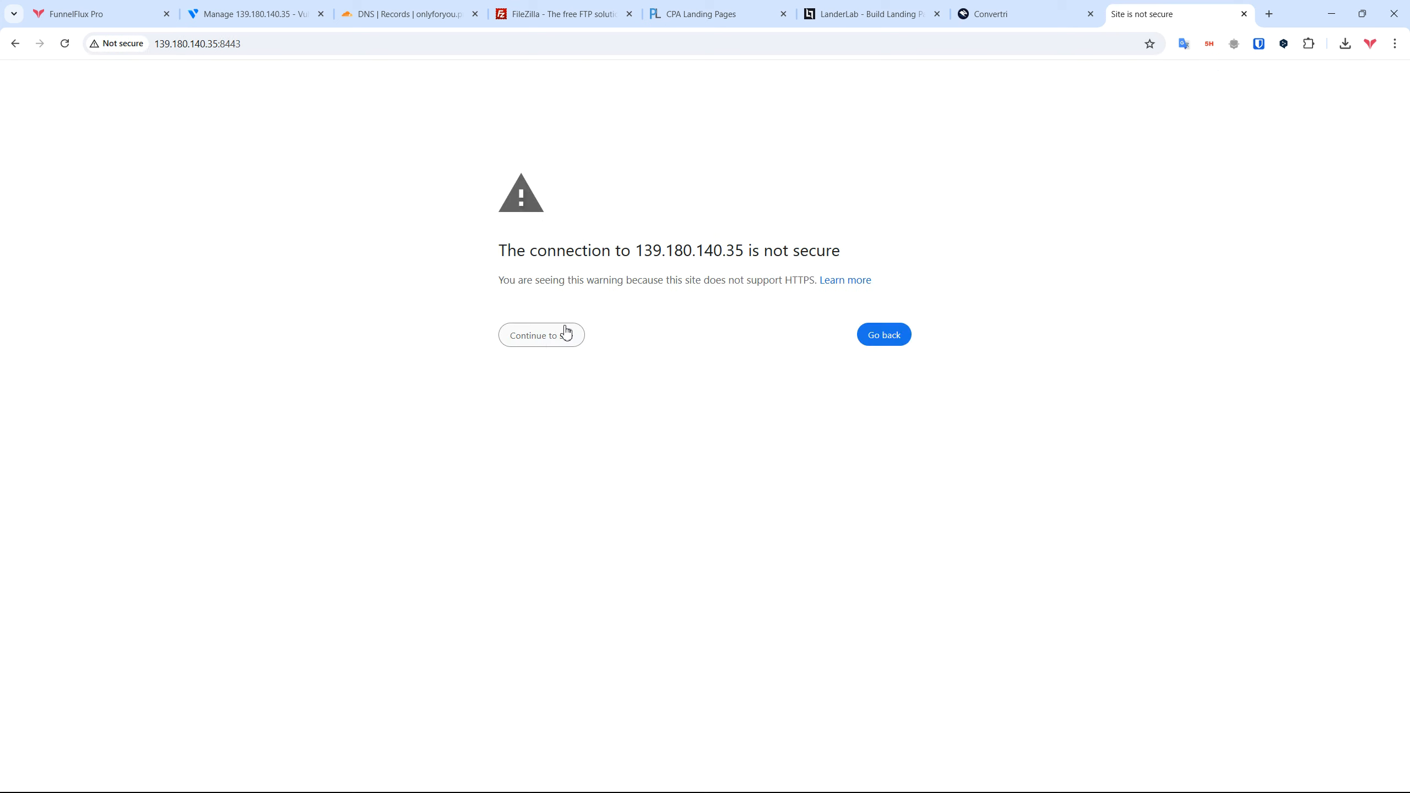
left_click(541, 340)
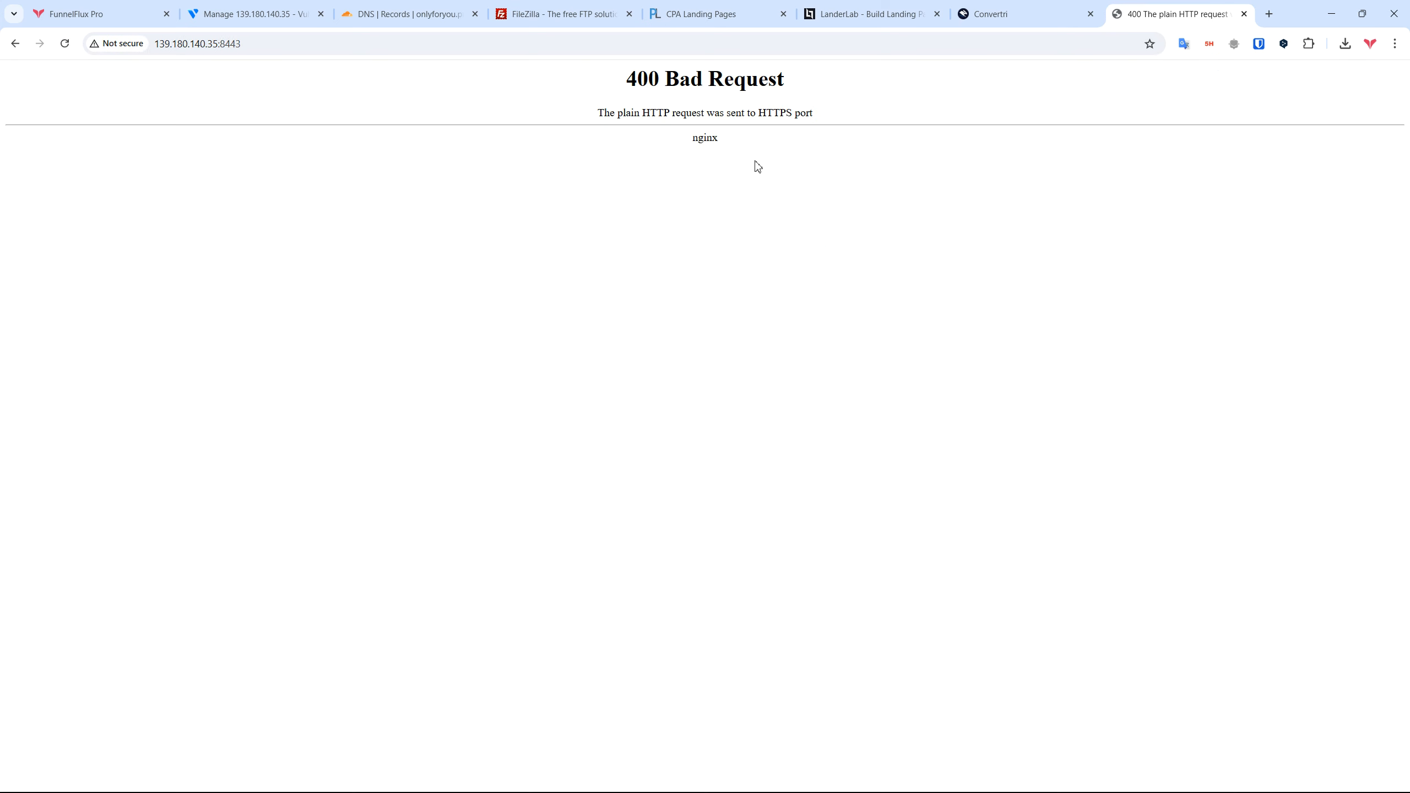
left_click(261, 45)
key("Home")
type("https://")
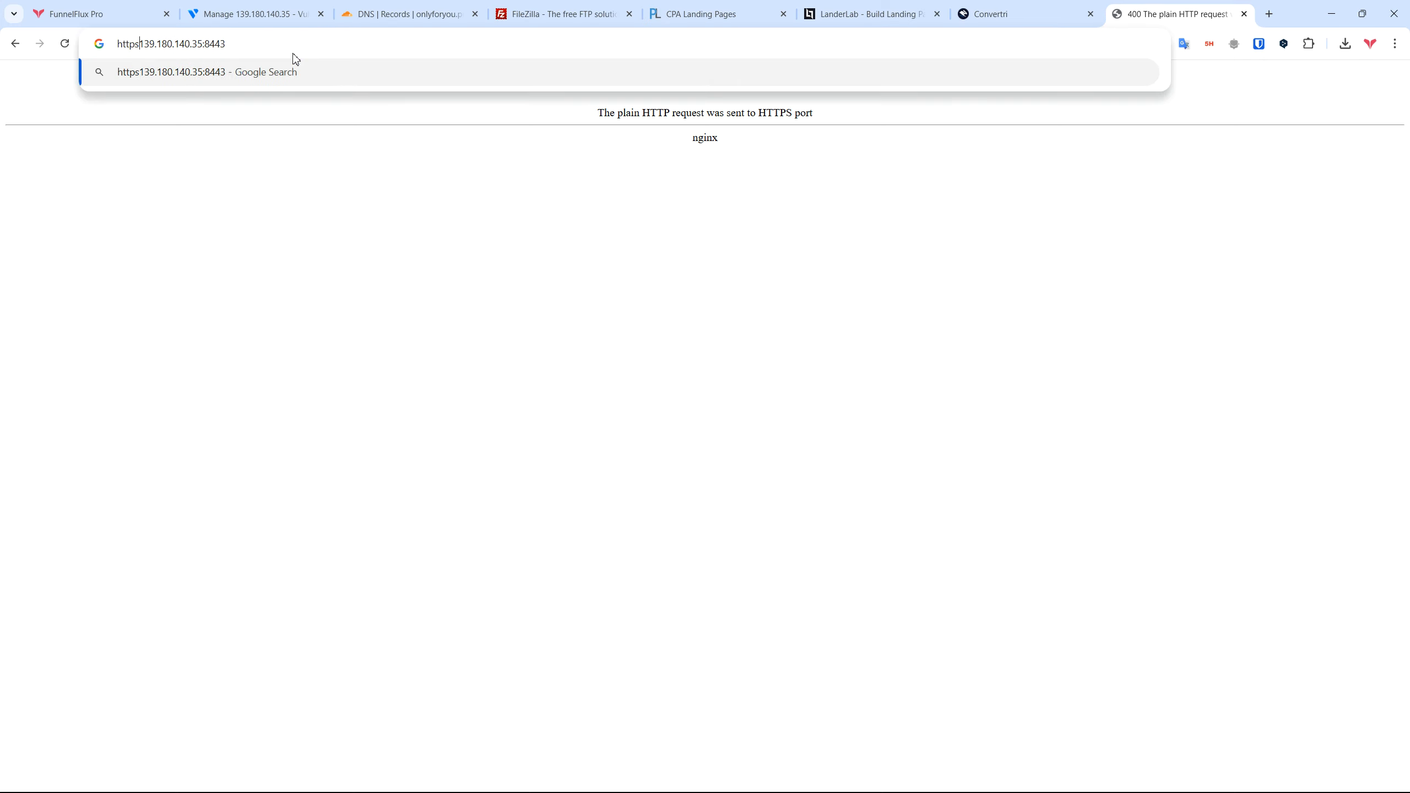
key("Return")
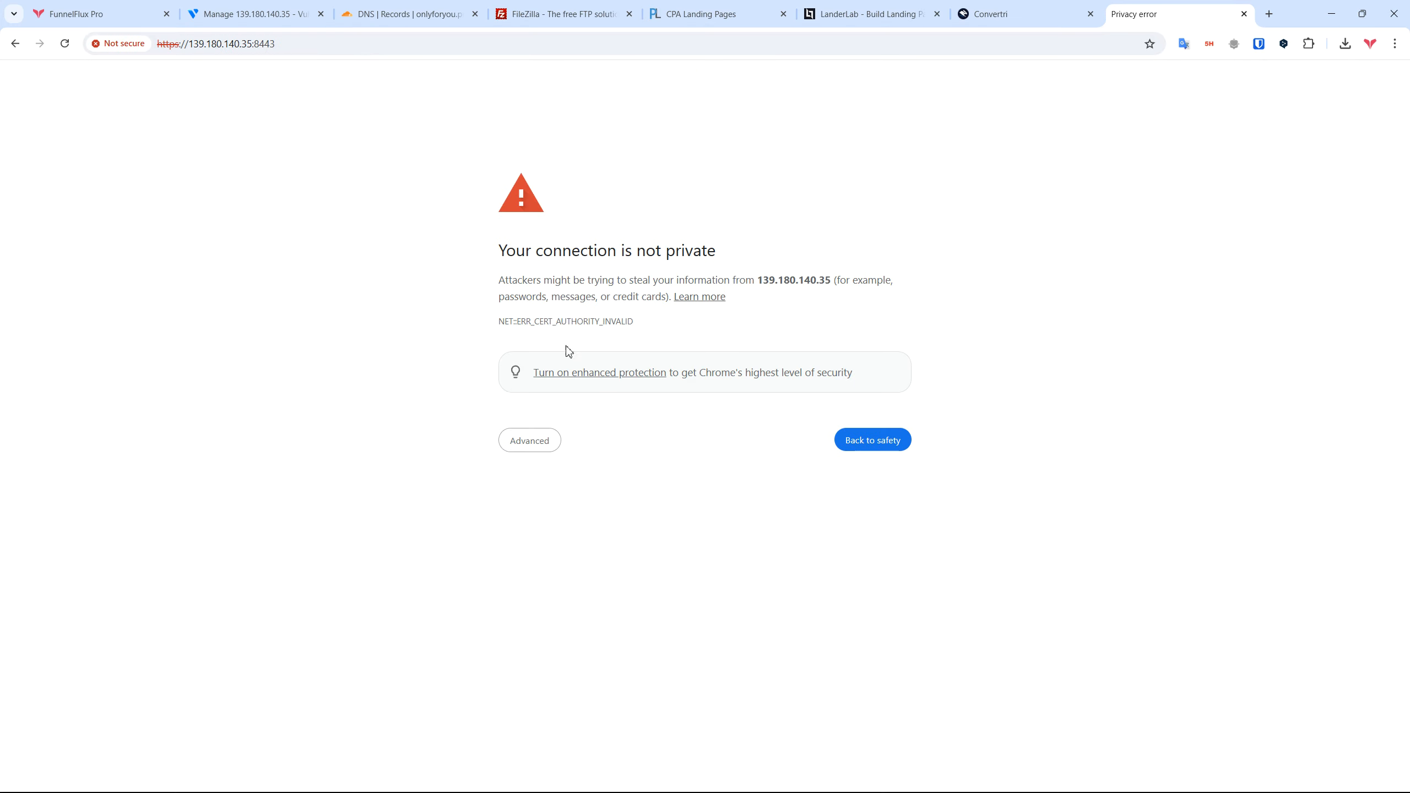
left_click(539, 441)
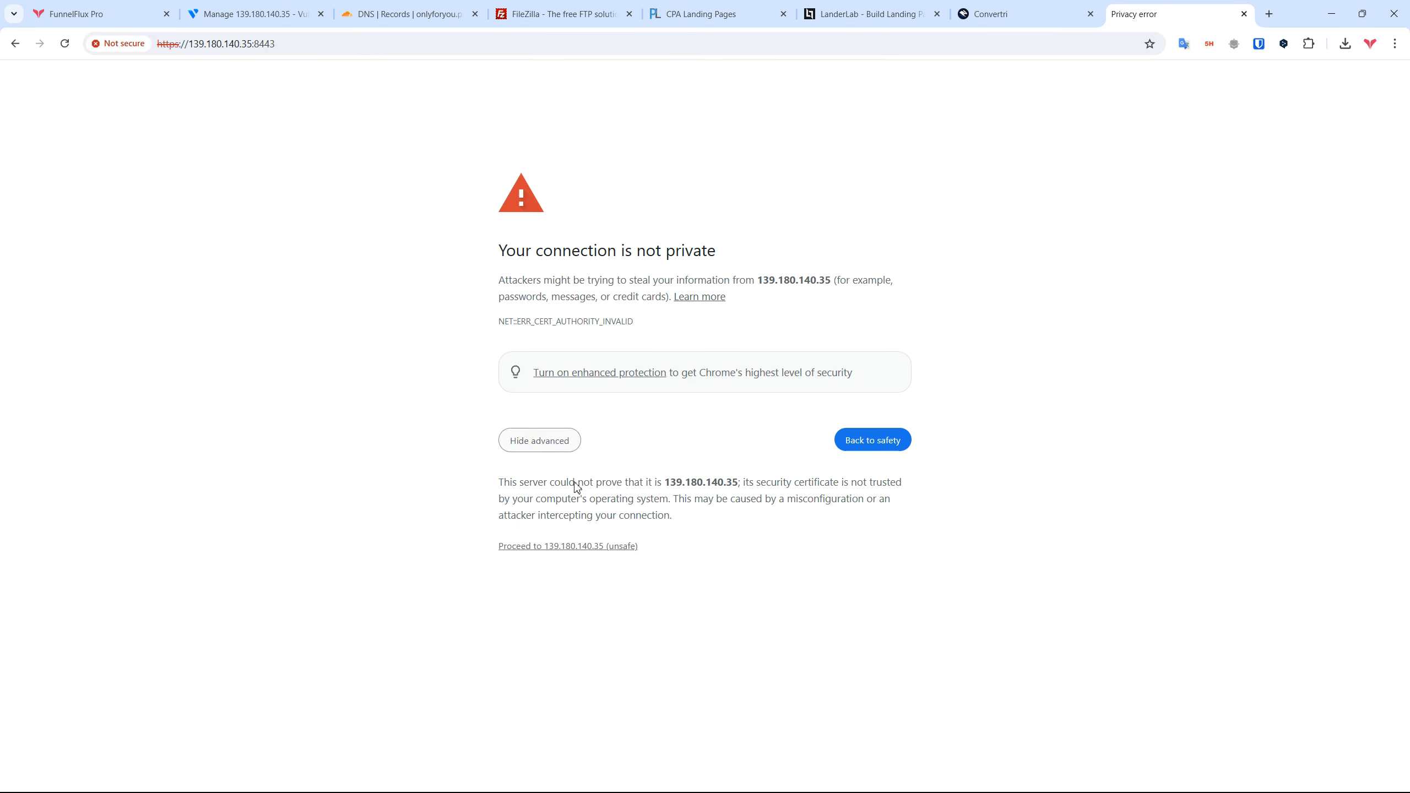
left_click(560, 546)
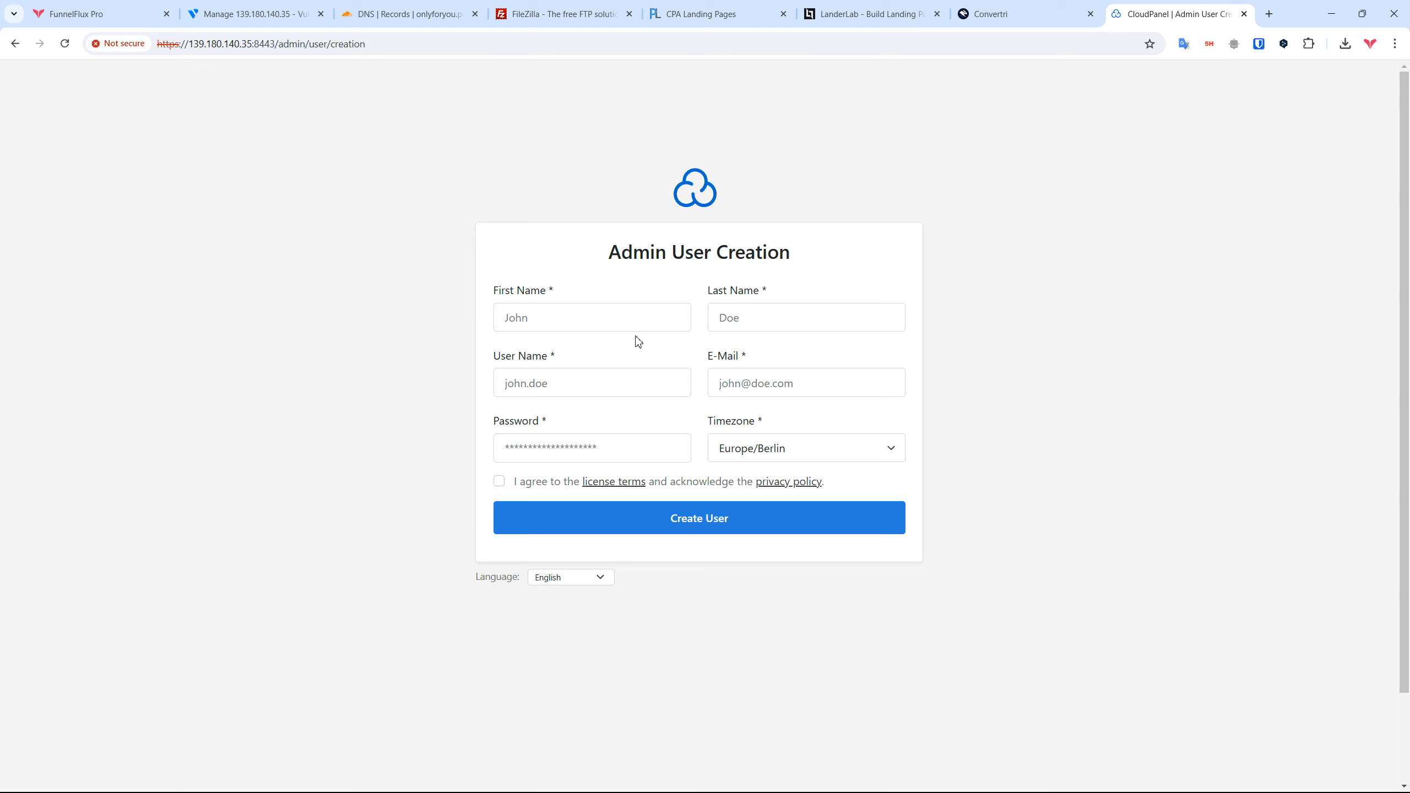
left_click(612, 320)
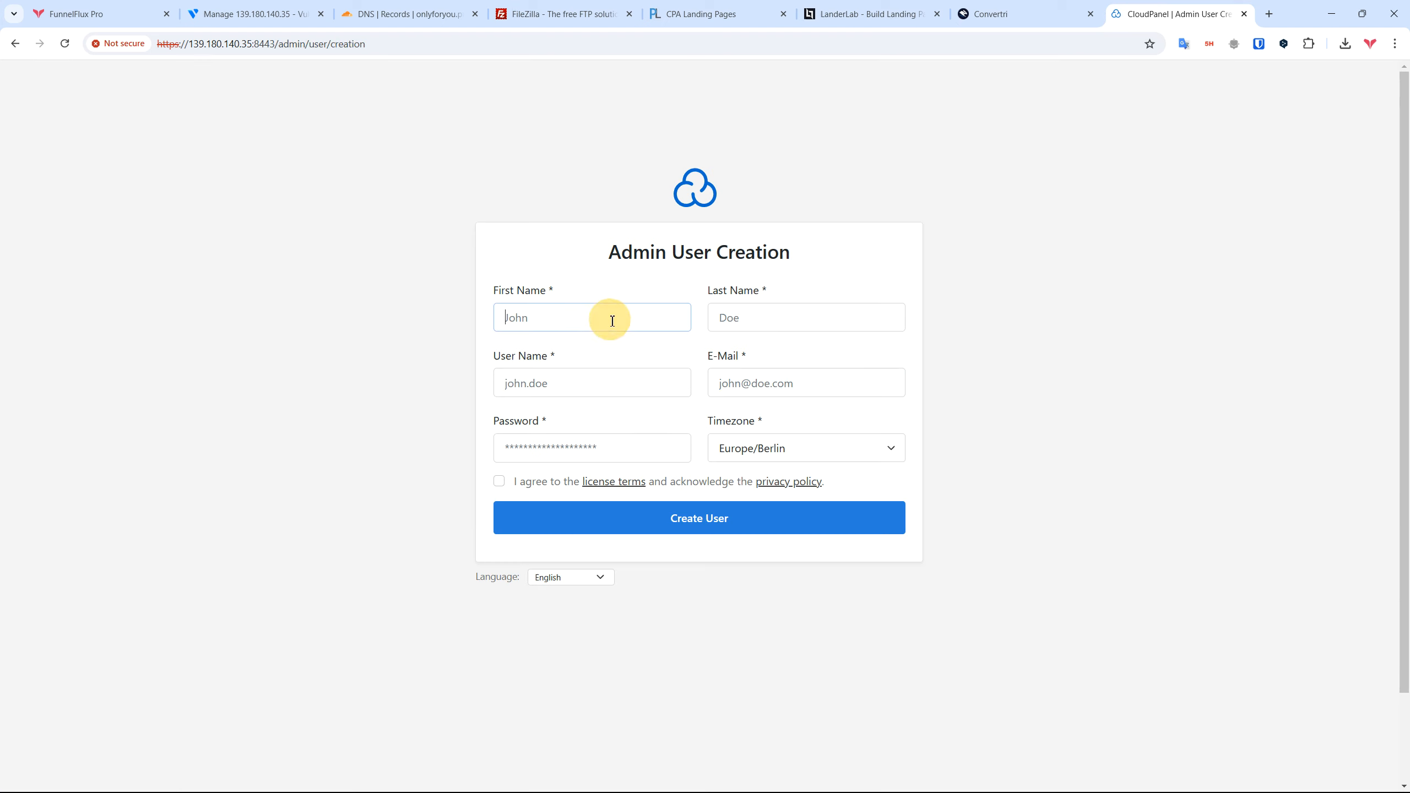
Step: Enter the admin's first name, user name and e-mail address
type("Zeno")
key("Tab")
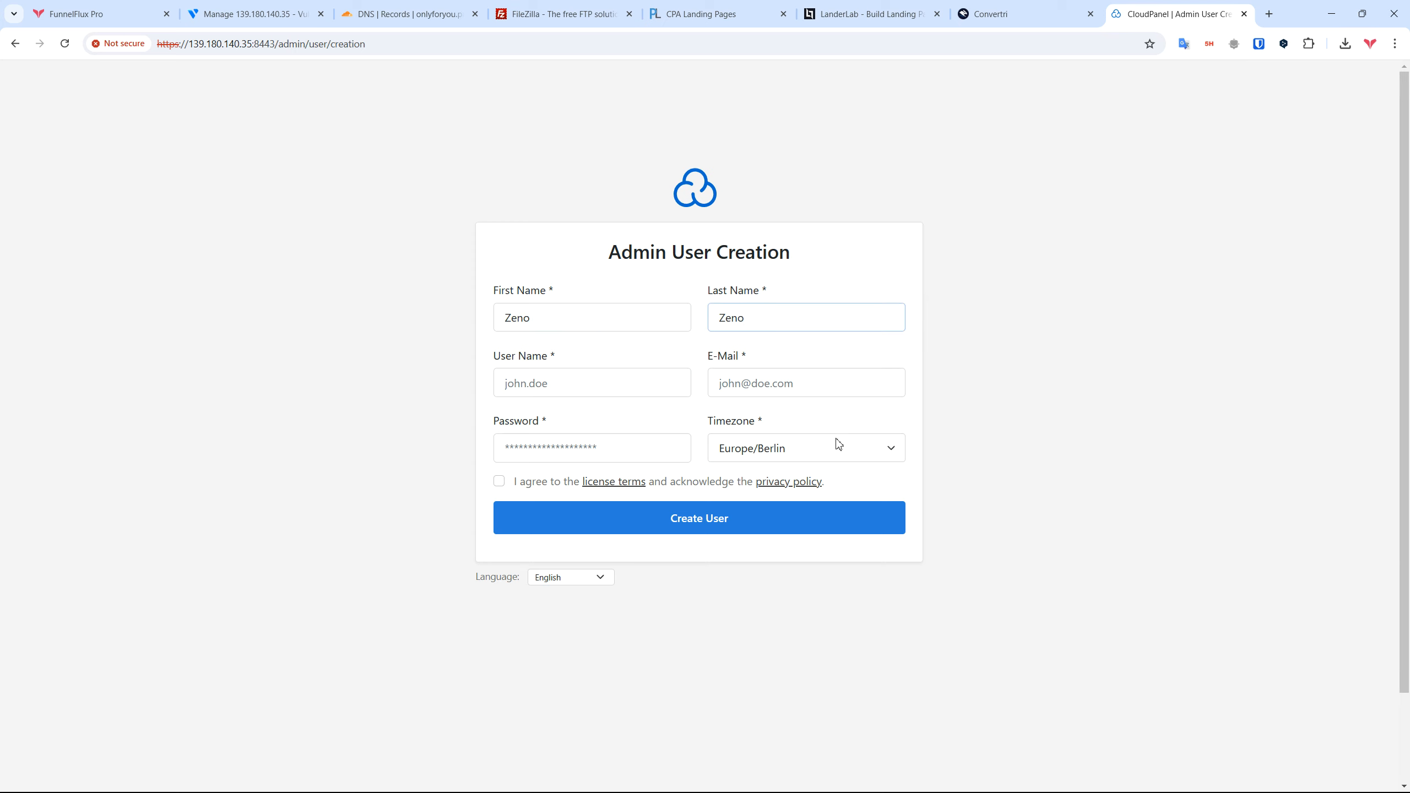
left_click(625, 390)
type("zen")
key("BackSpace")
key("BackSpace")
key("BackSpace")
type("zeno")
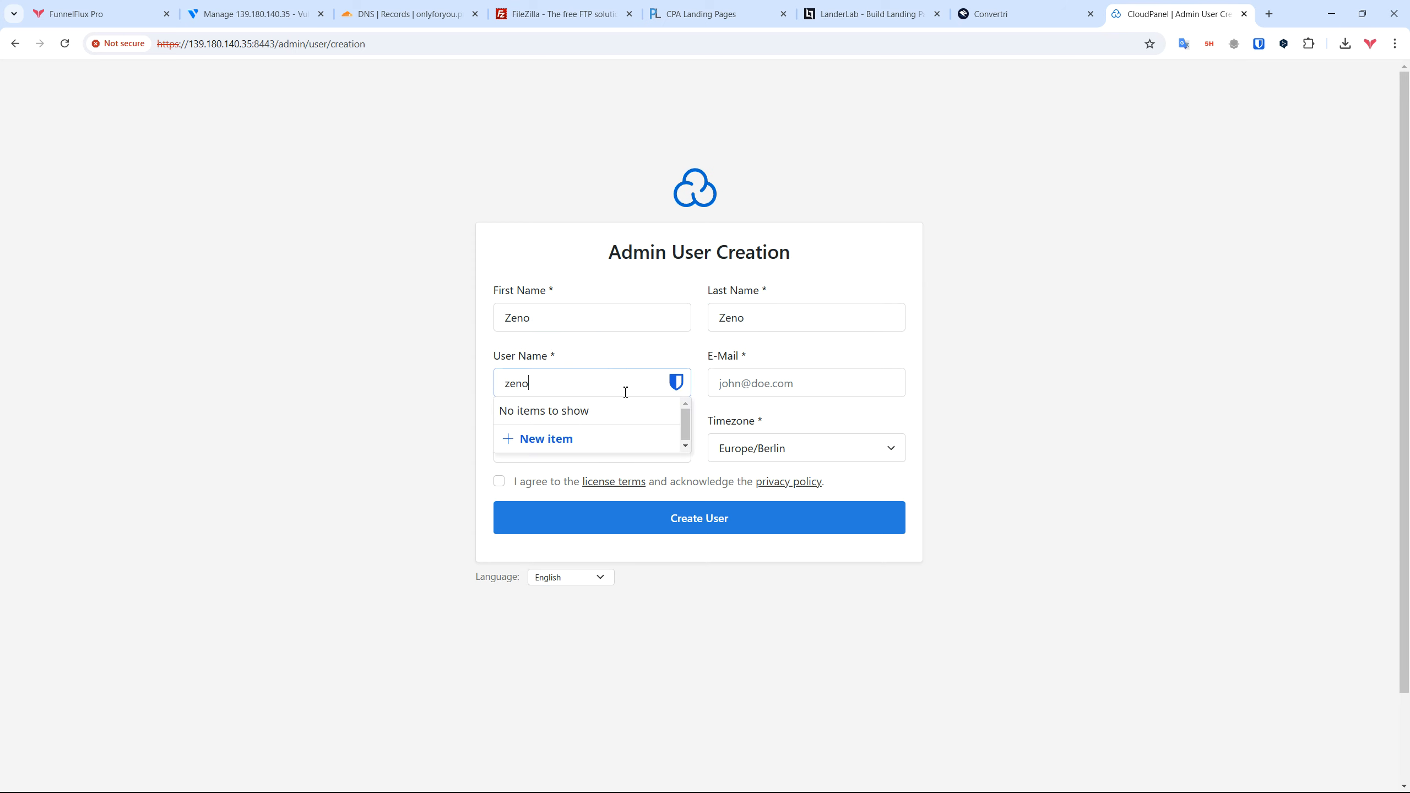
left_click(819, 381)
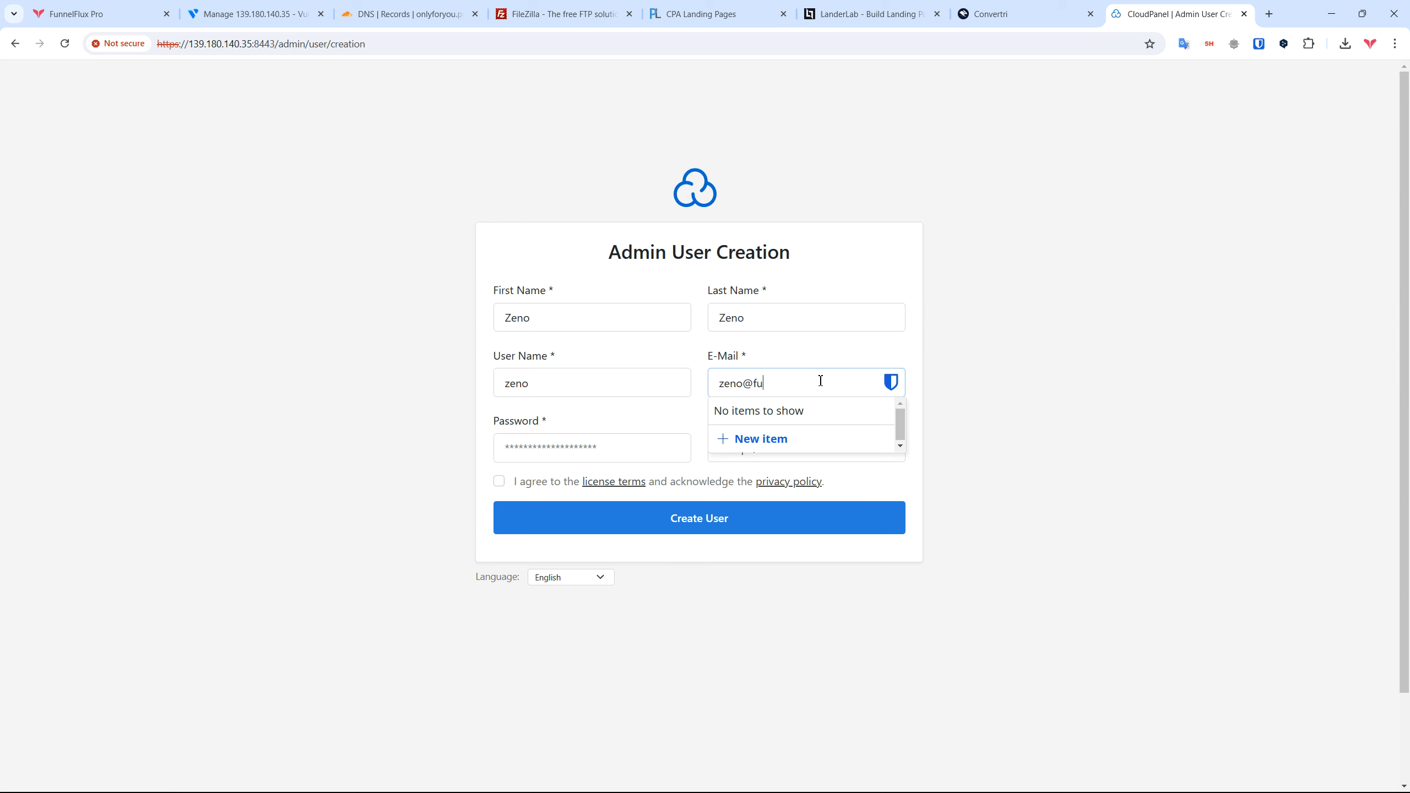
Step: Type a password, accept the license terms and submit the admin form
left_click(593, 449)
left_click(1090, 394)
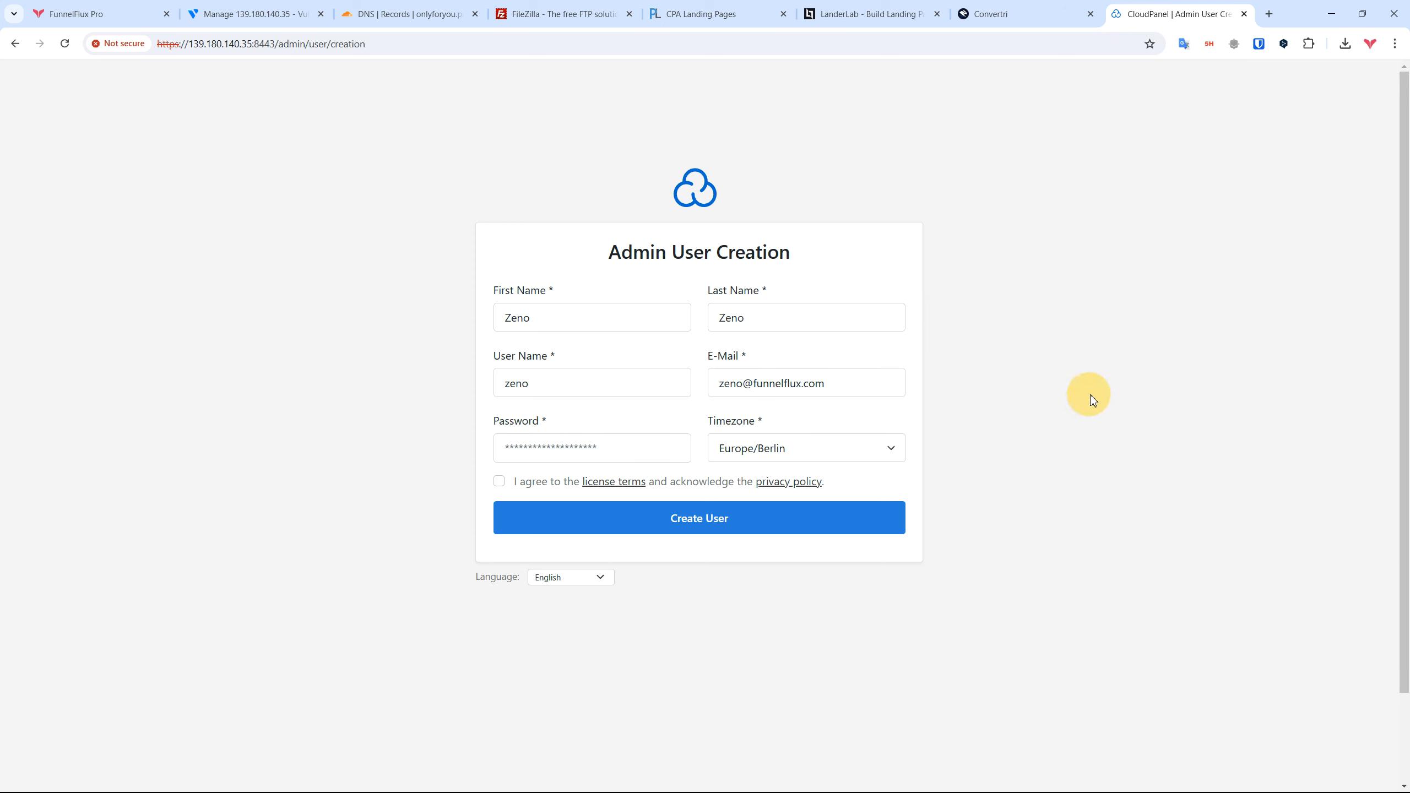
left_click(615, 454)
type("••••••")
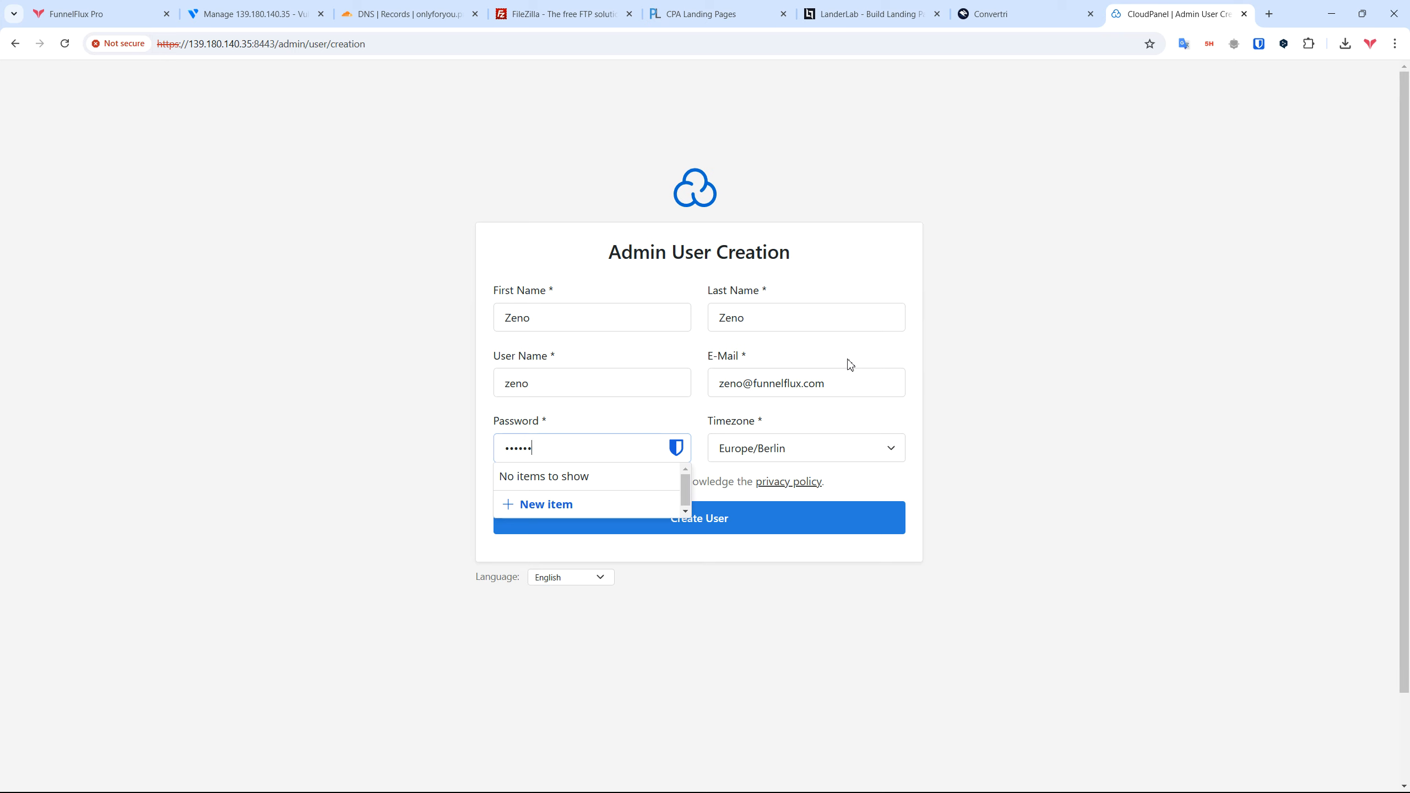
key("ctrl+a")
type("••")
left_click(1052, 388)
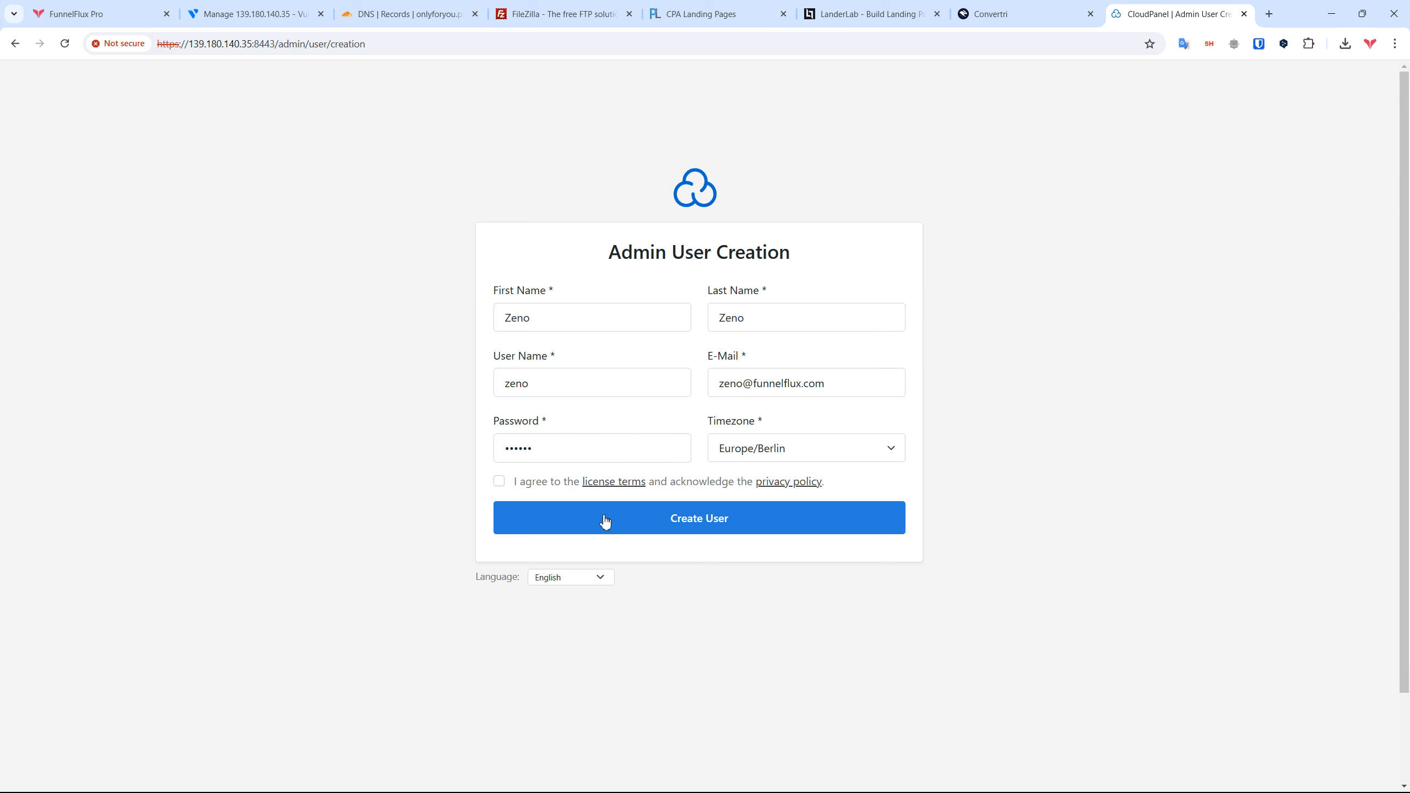
left_click(499, 481)
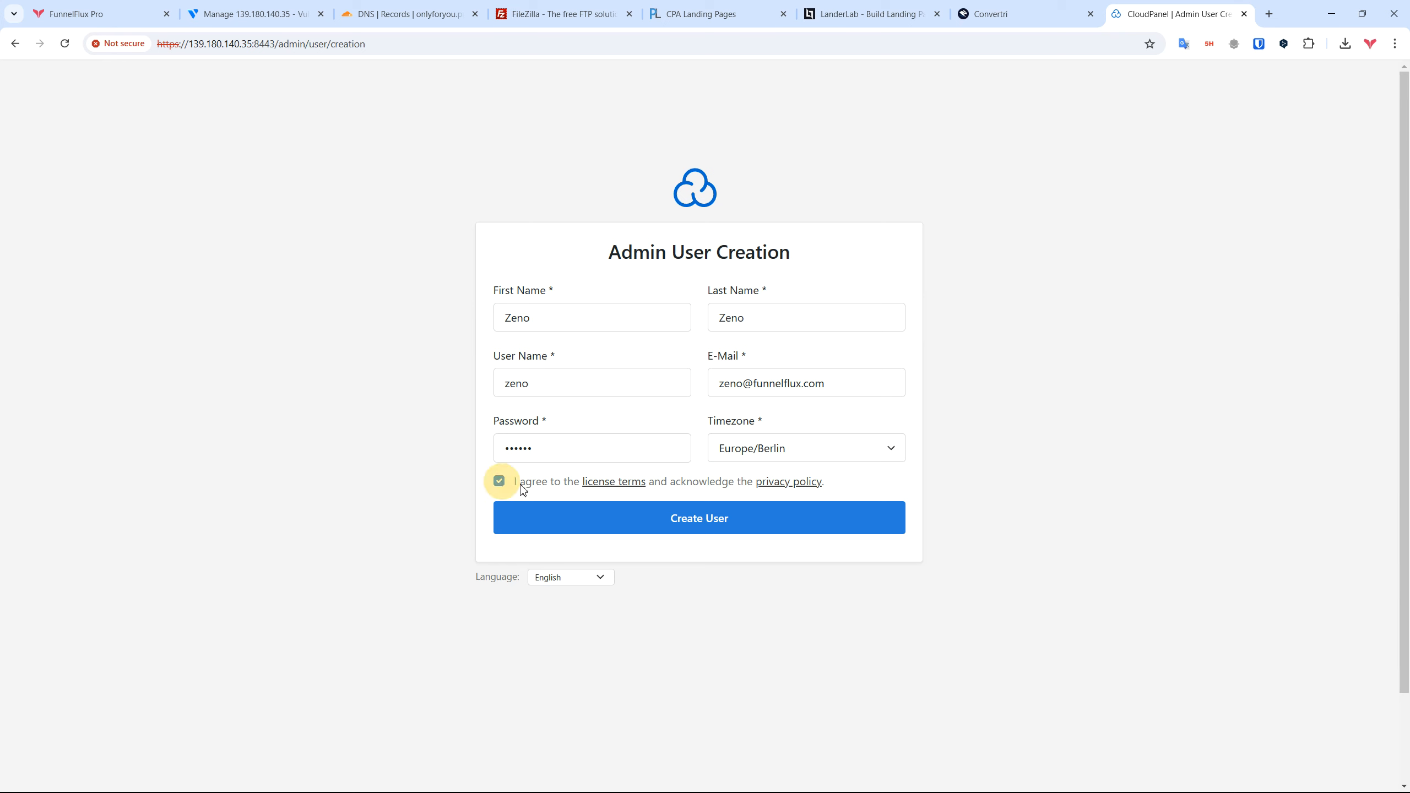
left_click(698, 519)
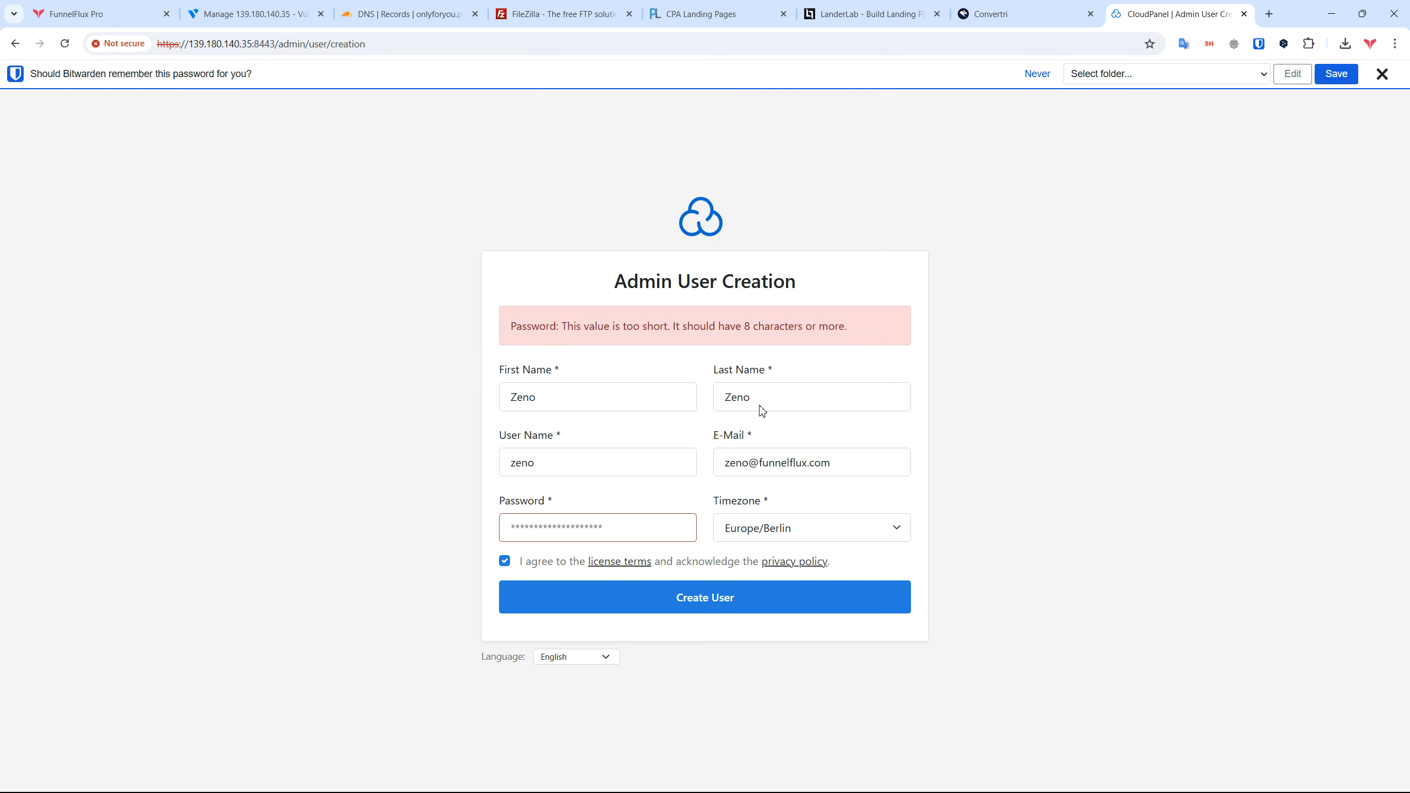
Step: Generate a 28-character password in Bitwarden and keep a copy in Sublime Text
left_click(1282, 74)
left_click(1201, 456)
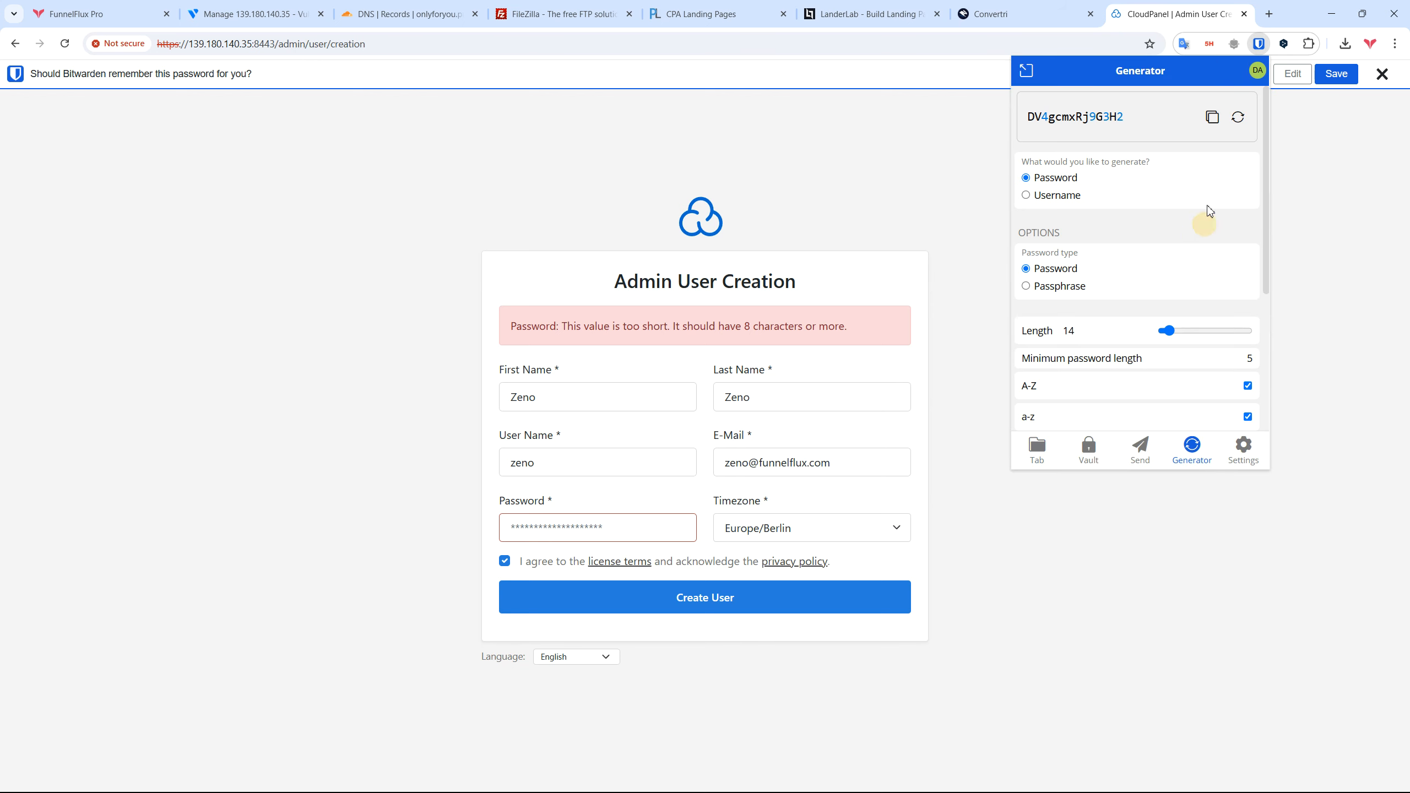
left_click_drag(1169, 330, 1178, 330)
left_click(1212, 127)
left_click(941, 216)
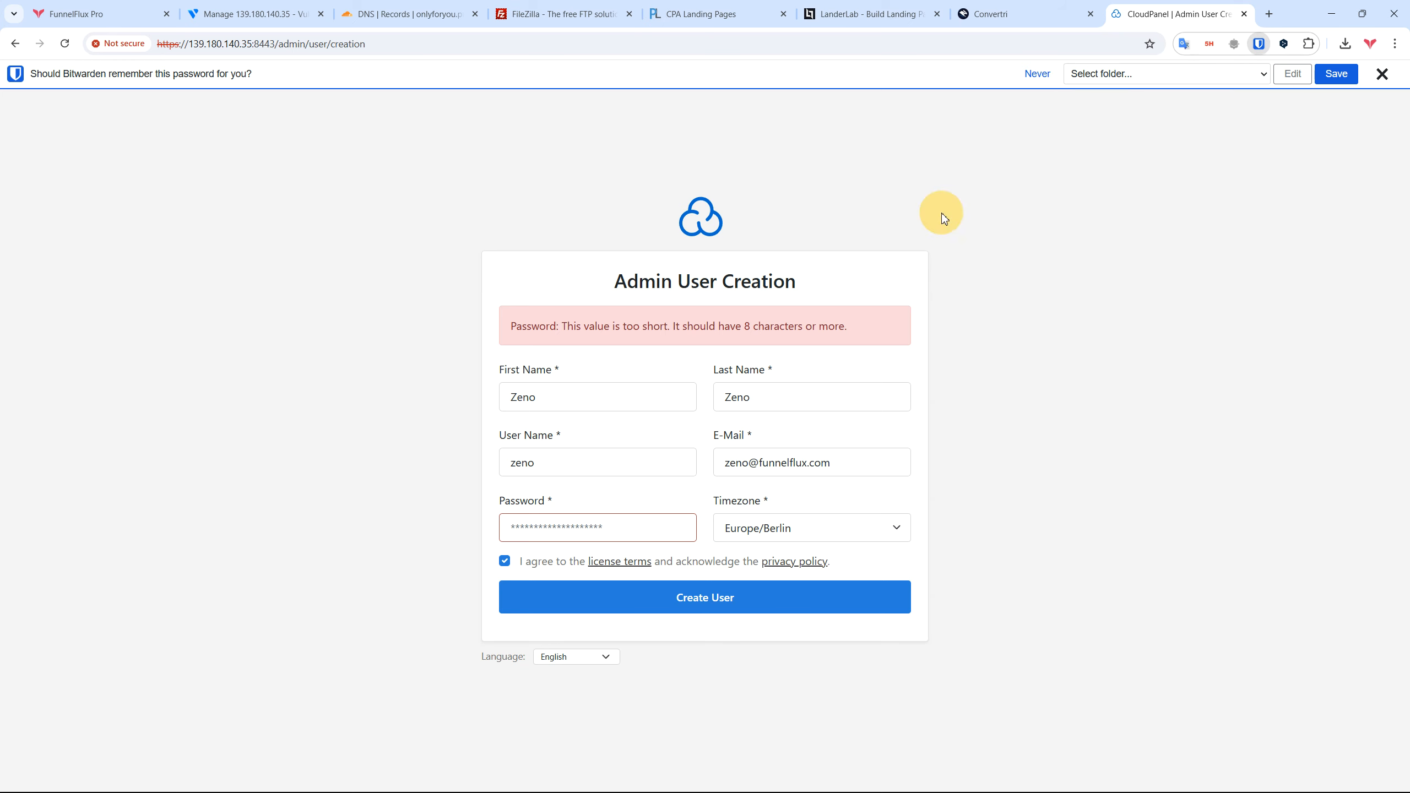
key("super")
type("sub")
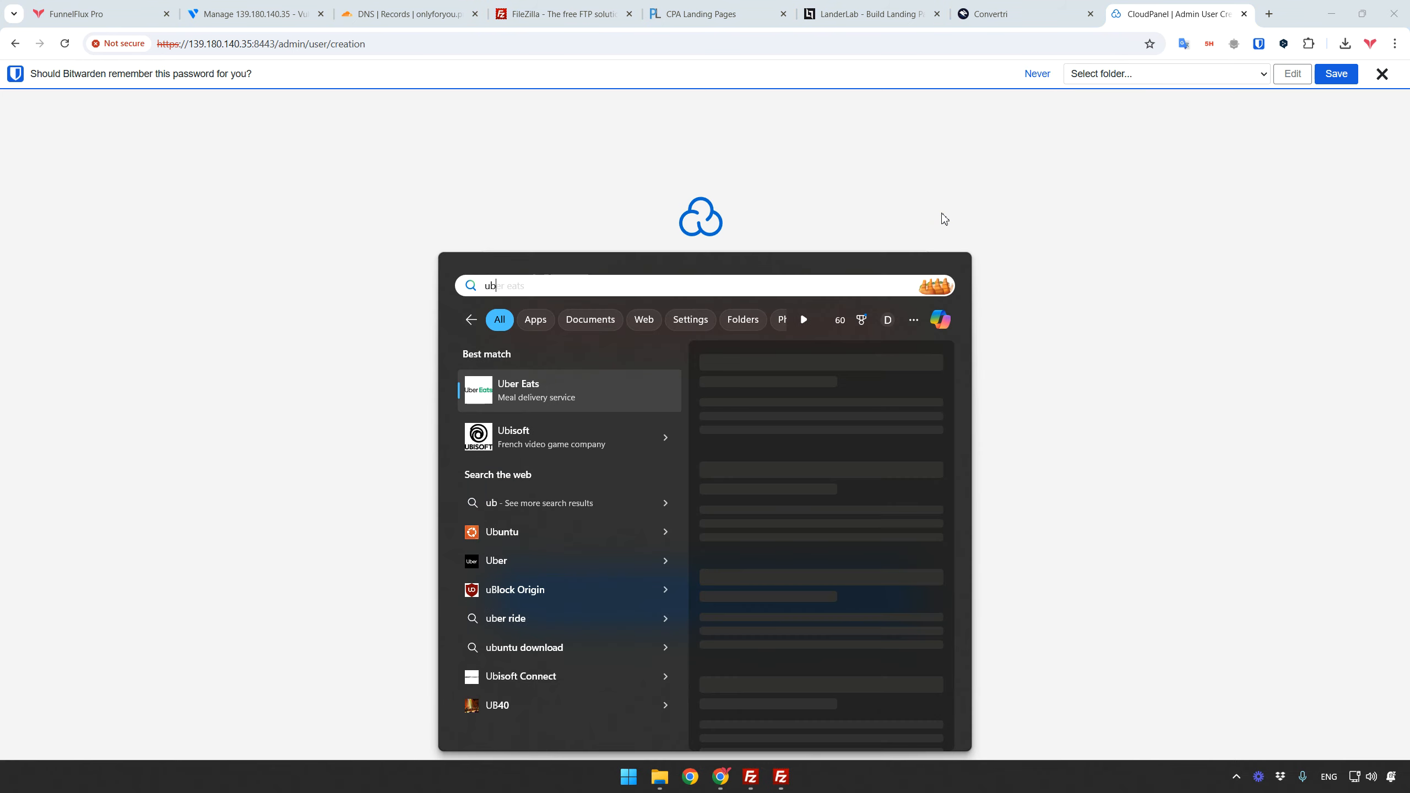
key("Return")
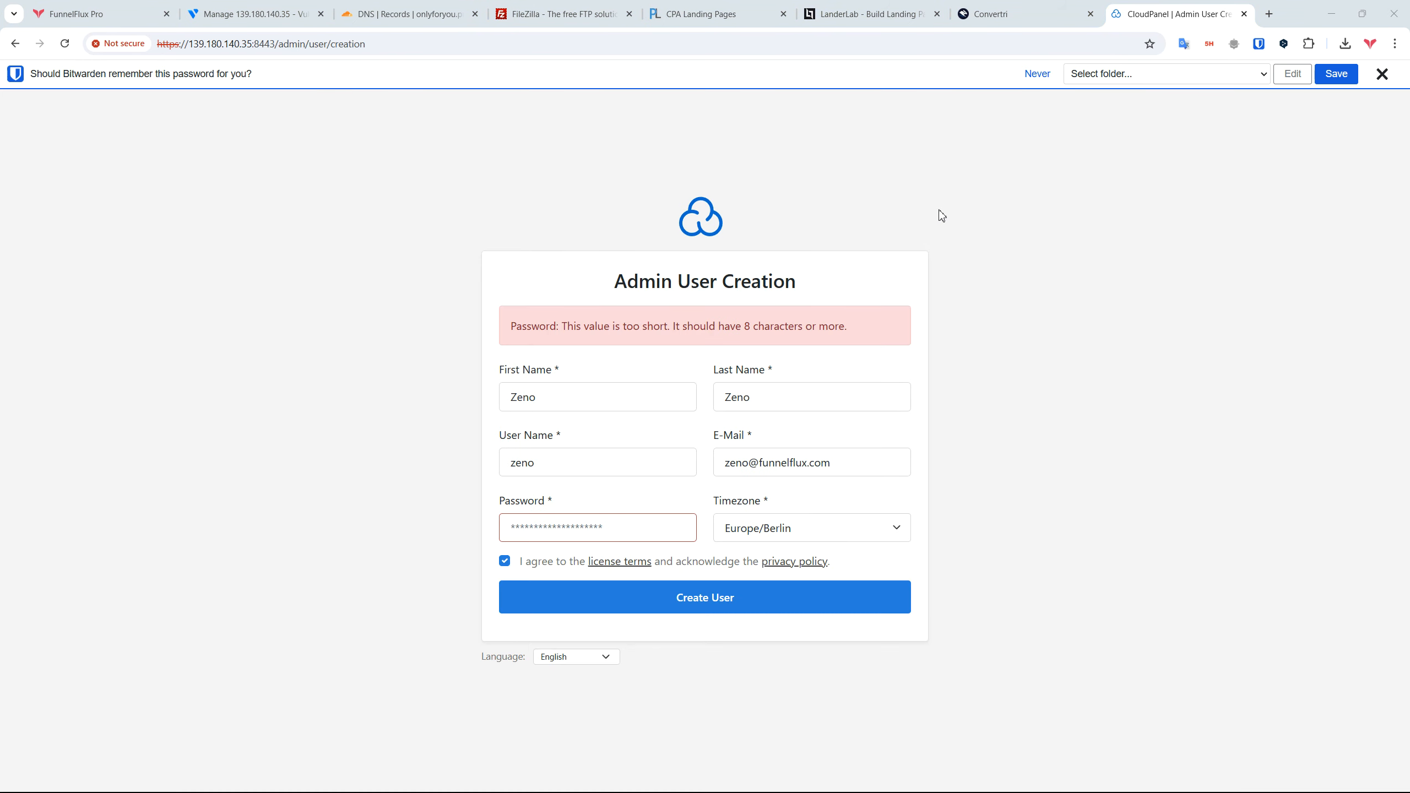
left_click(679, 236)
key("ctrl+v")
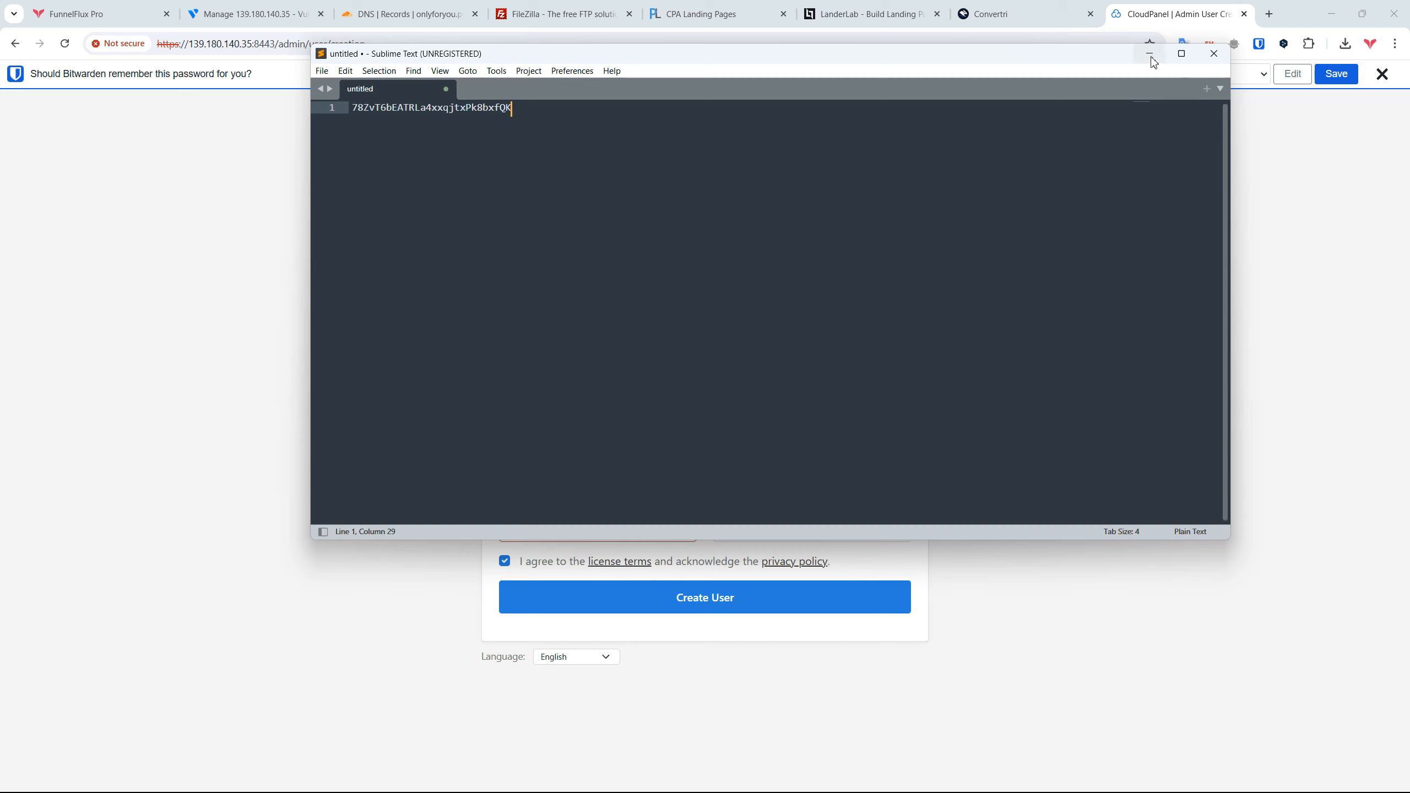
left_click(1149, 54)
Step: Paste the generated password into the admin password field and resubmit the form
left_click(684, 531)
key("ctrl+v")
left_click(832, 587)
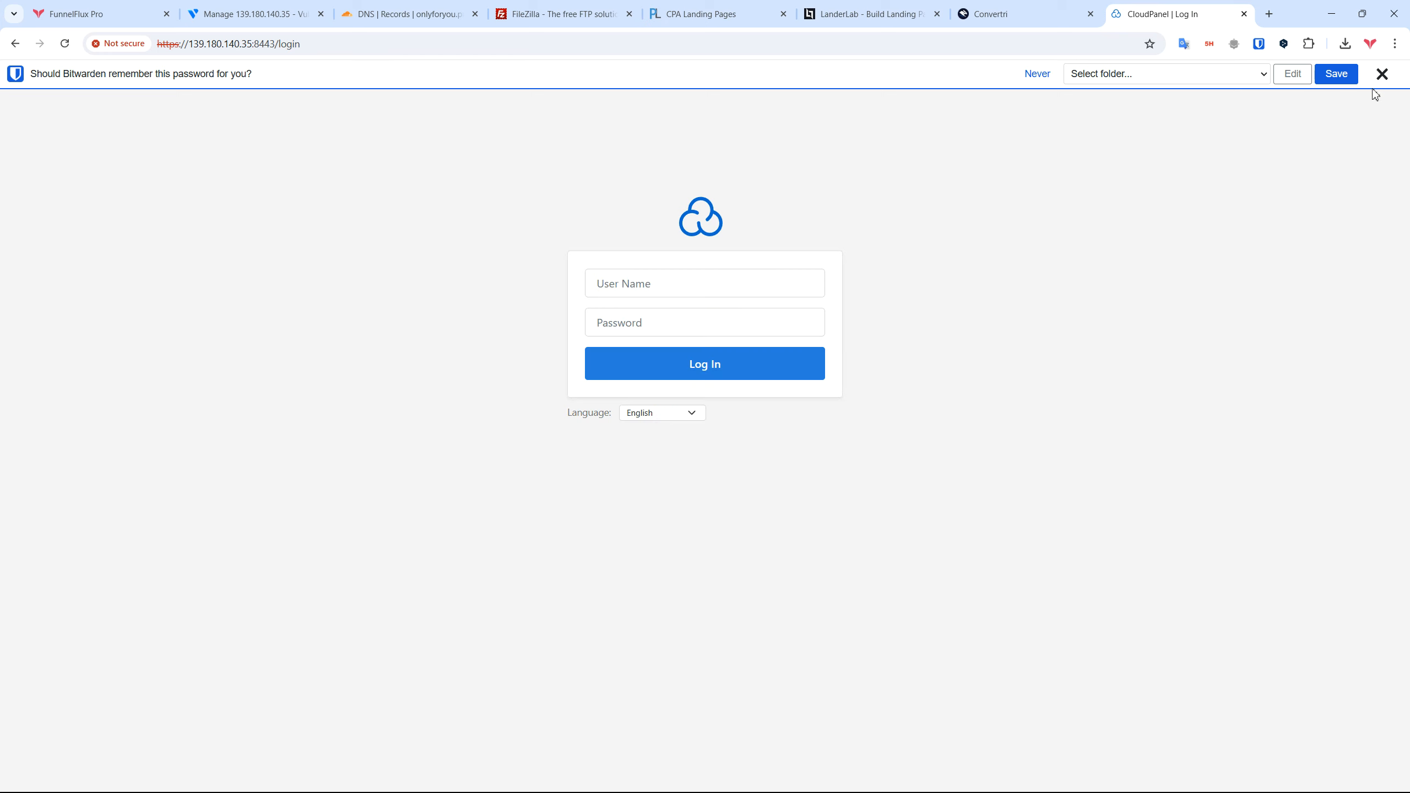
Step: Log in with the admin user name and pasted password, dismissing the save-password prompts
left_click(1378, 76)
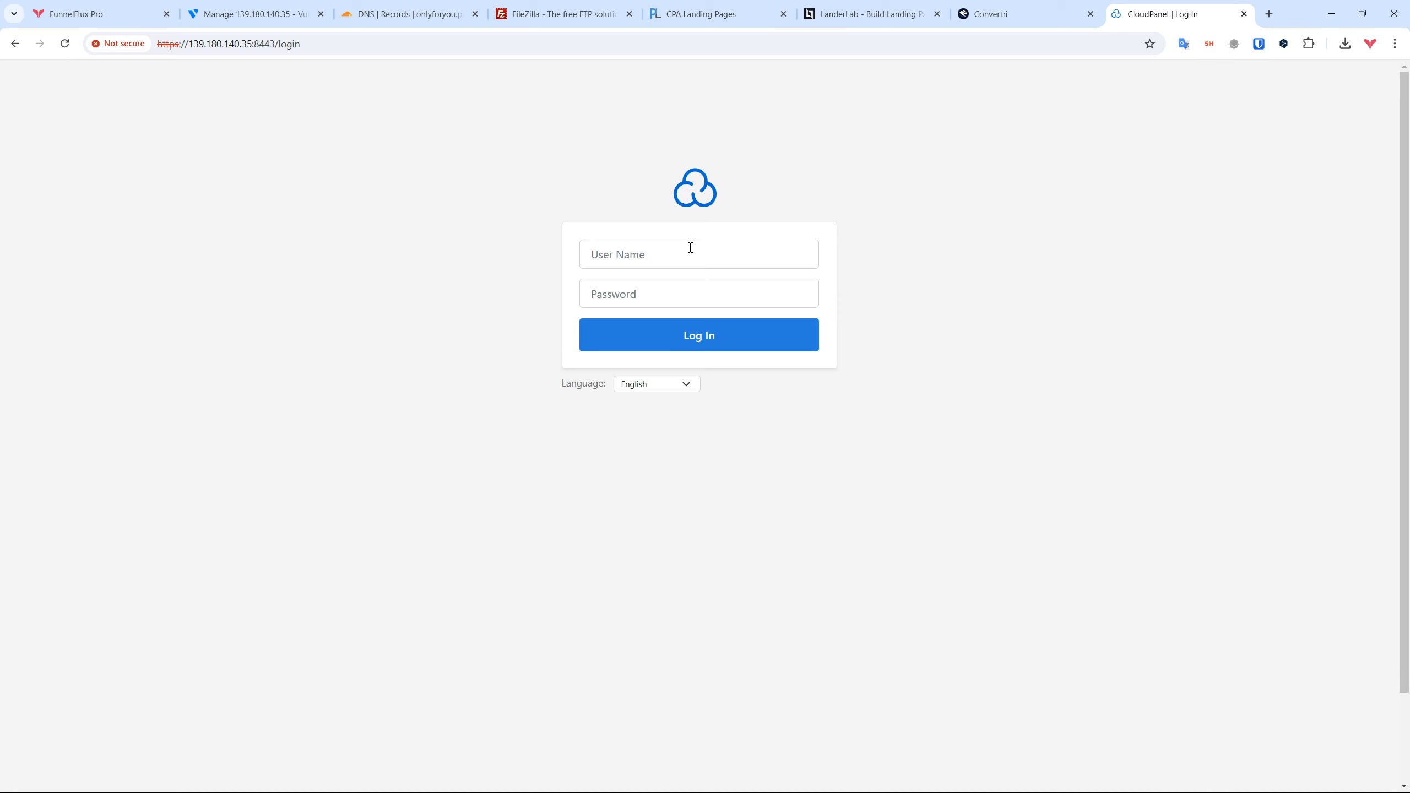
left_click(662, 252)
type("zeno")
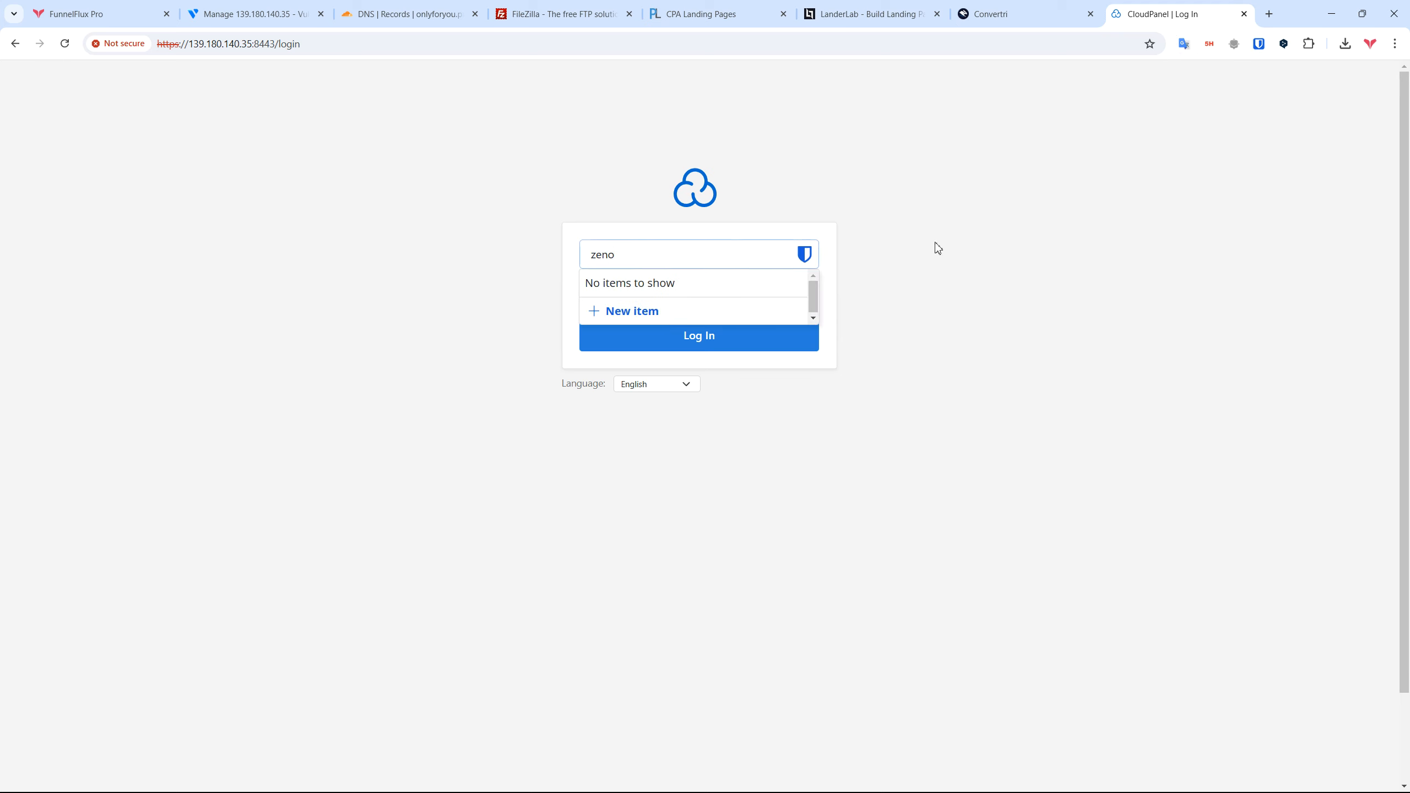
left_click(1026, 247)
left_click(673, 309)
key("ctrl+v")
left_click(907, 325)
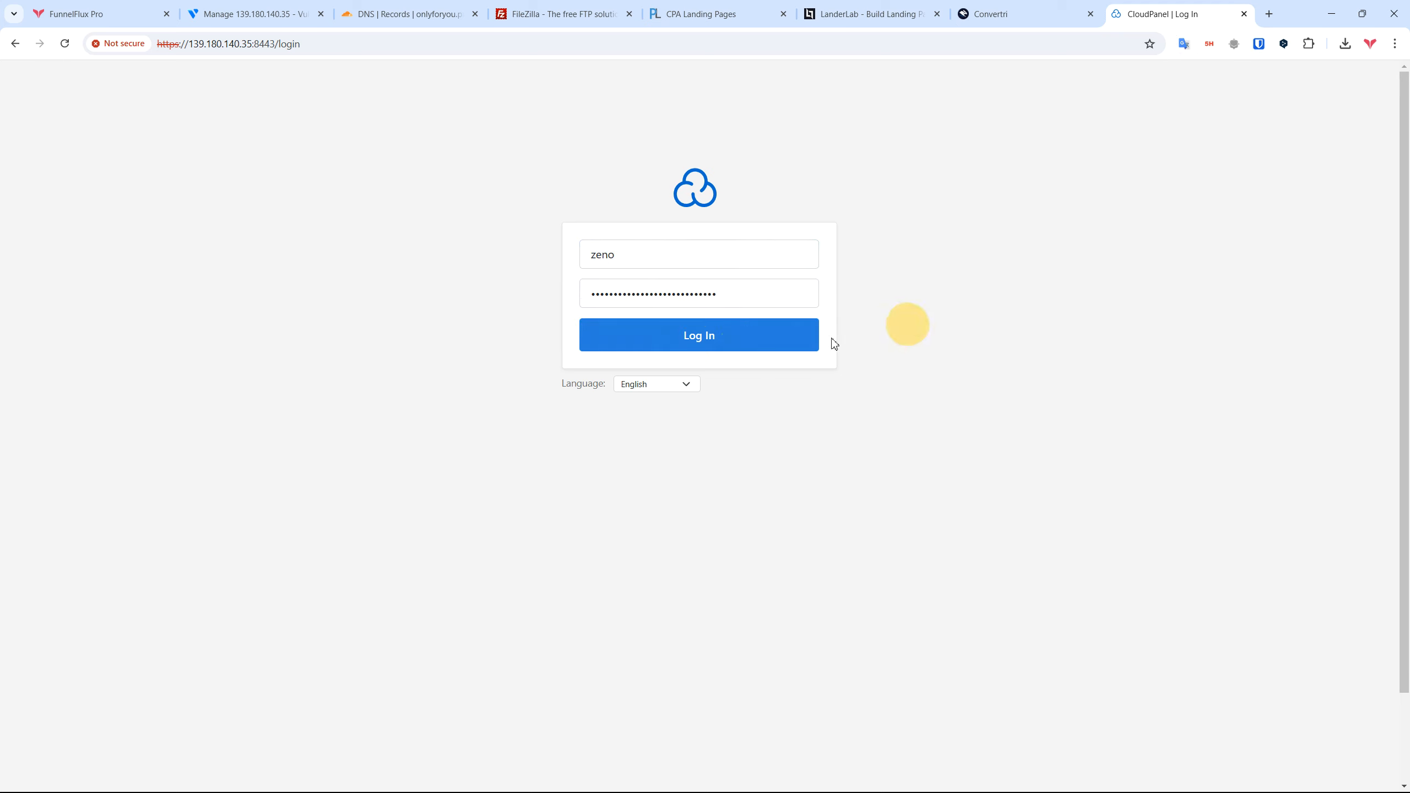
left_click(710, 345)
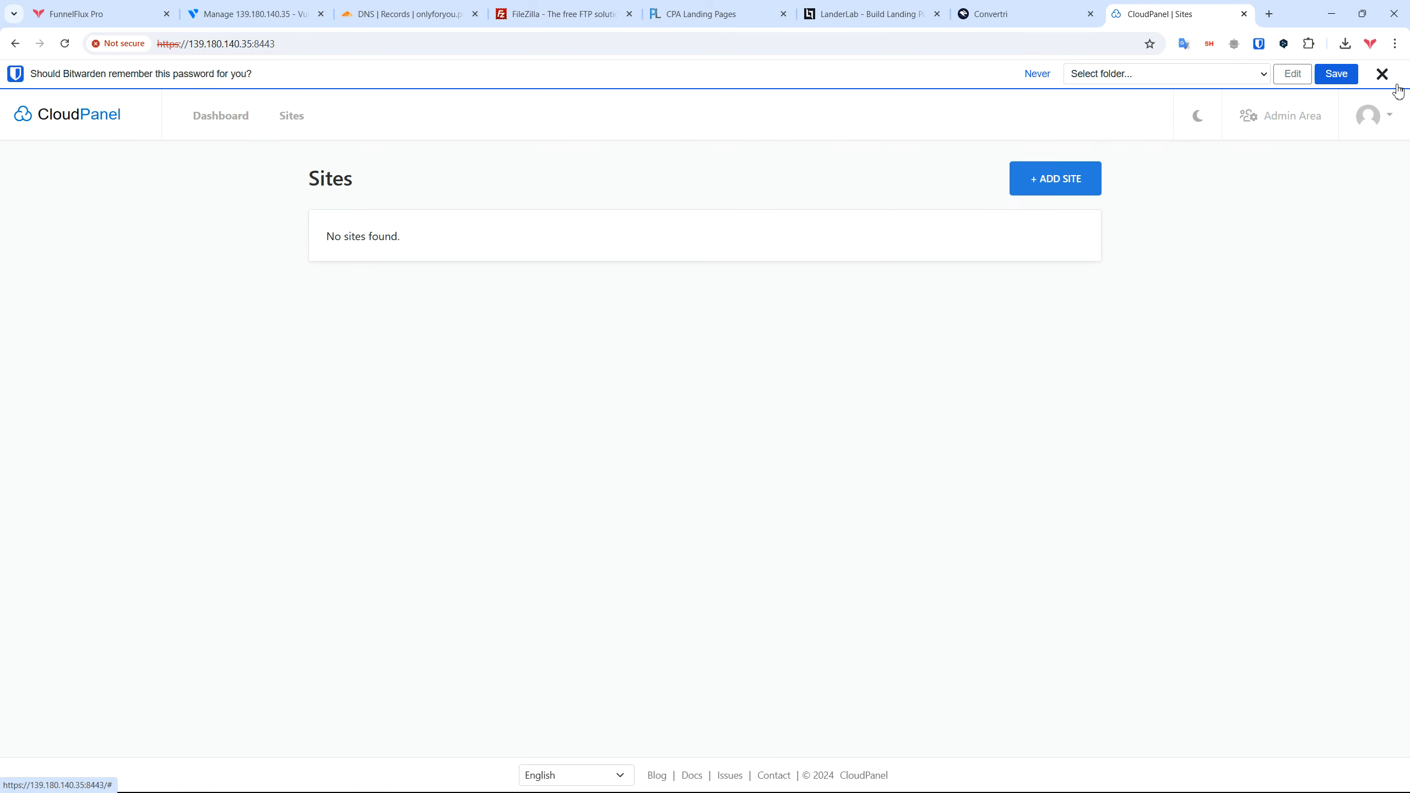
left_click(1382, 73)
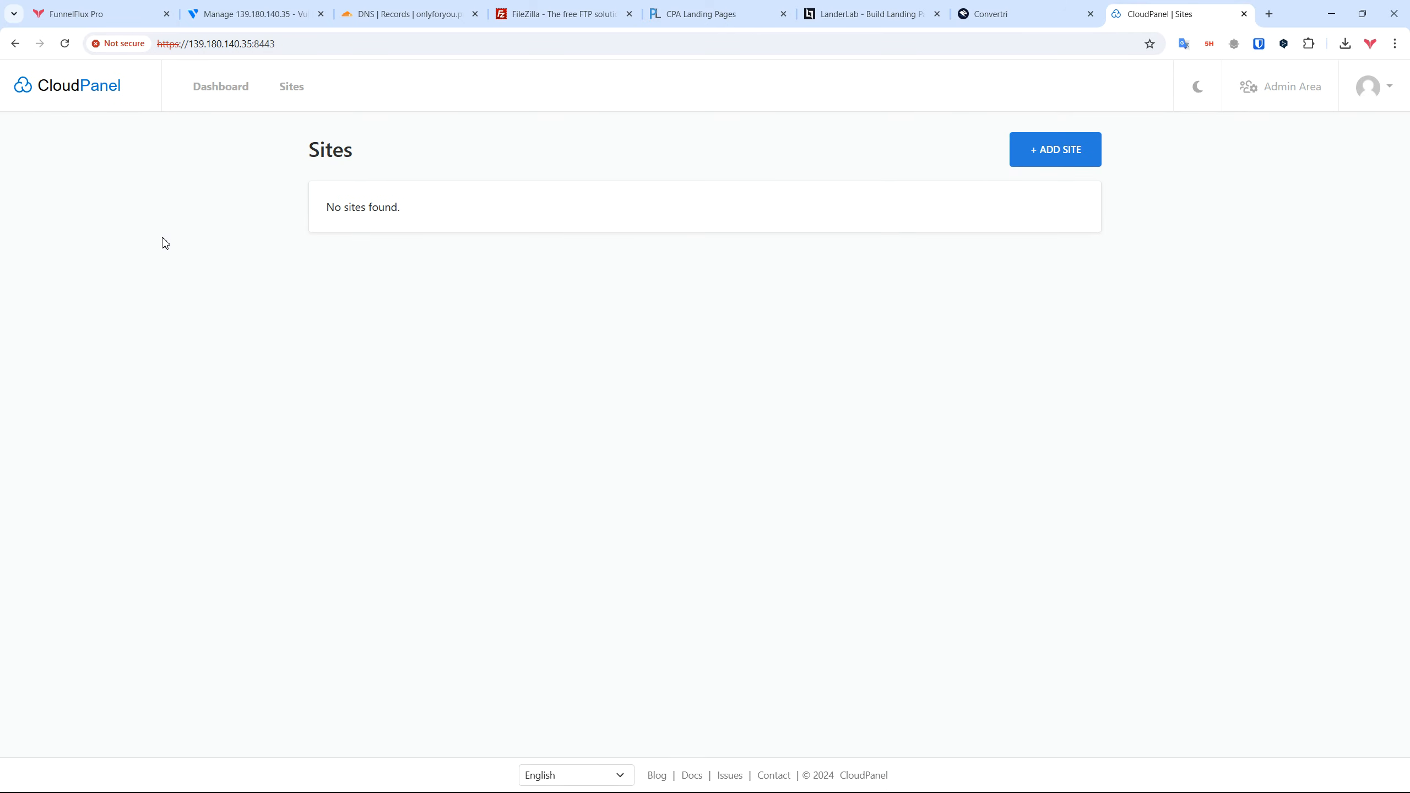
left_click(276, 44)
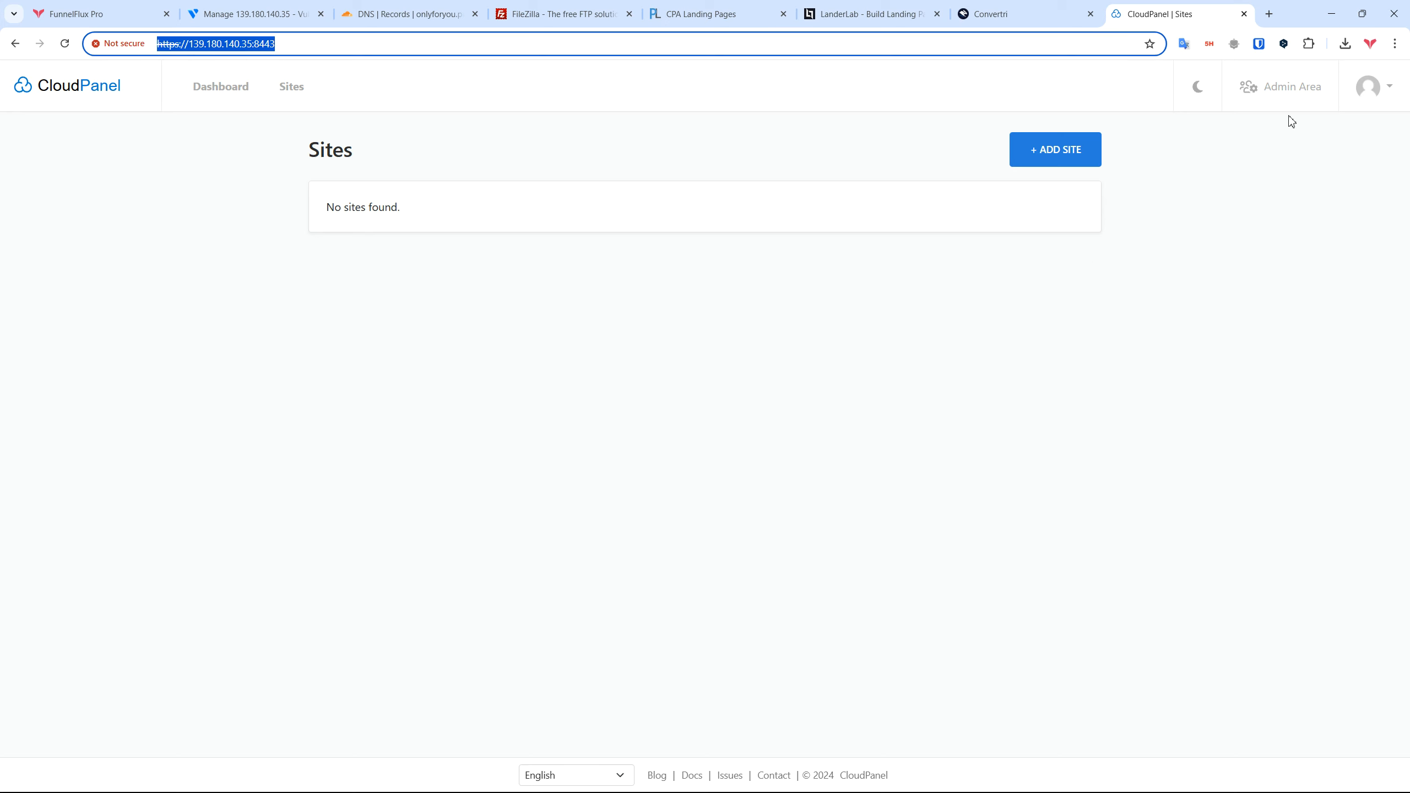
Step: Go to the Admin Area's Settings, passing Events and Instance, to the Custom Domain section
left_click(1293, 87)
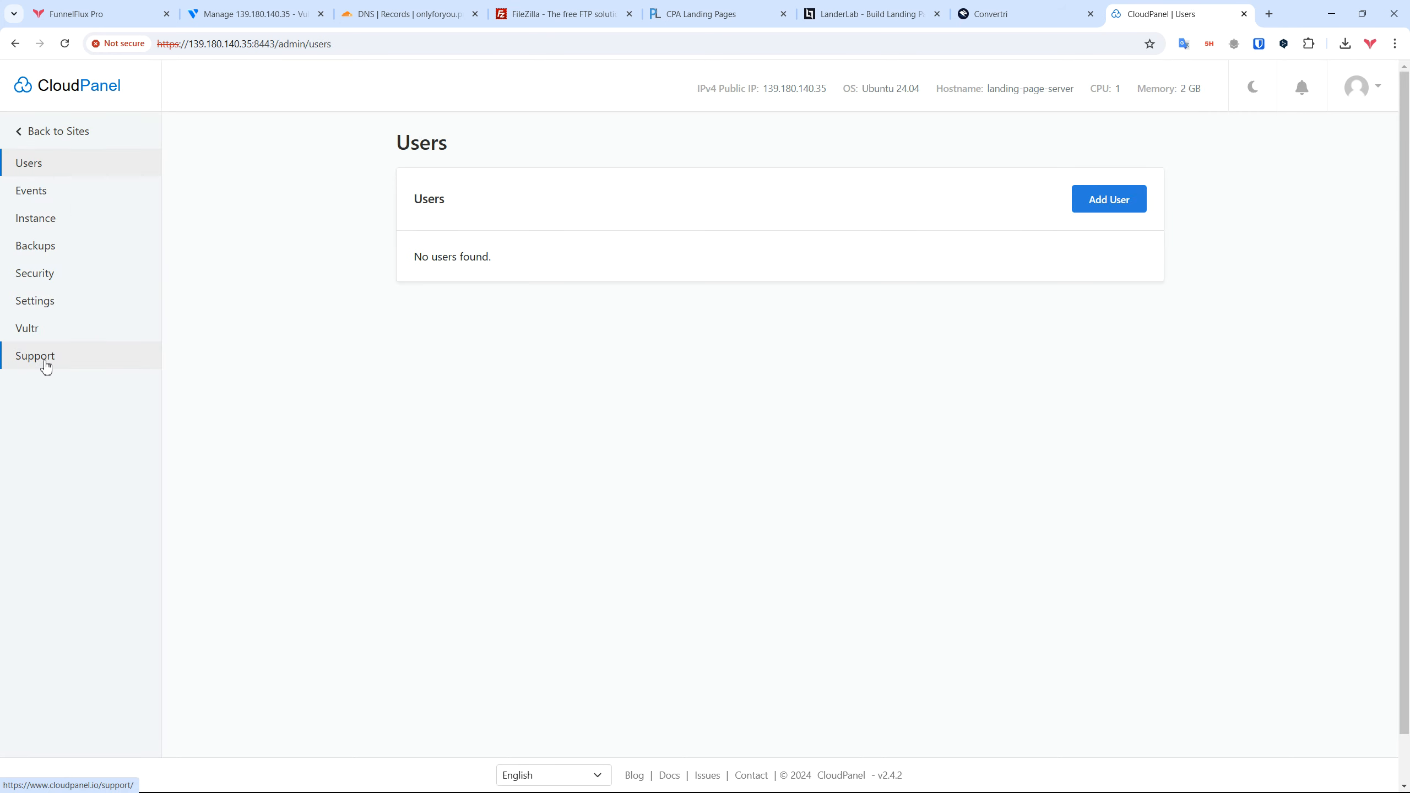
left_click(48, 192)
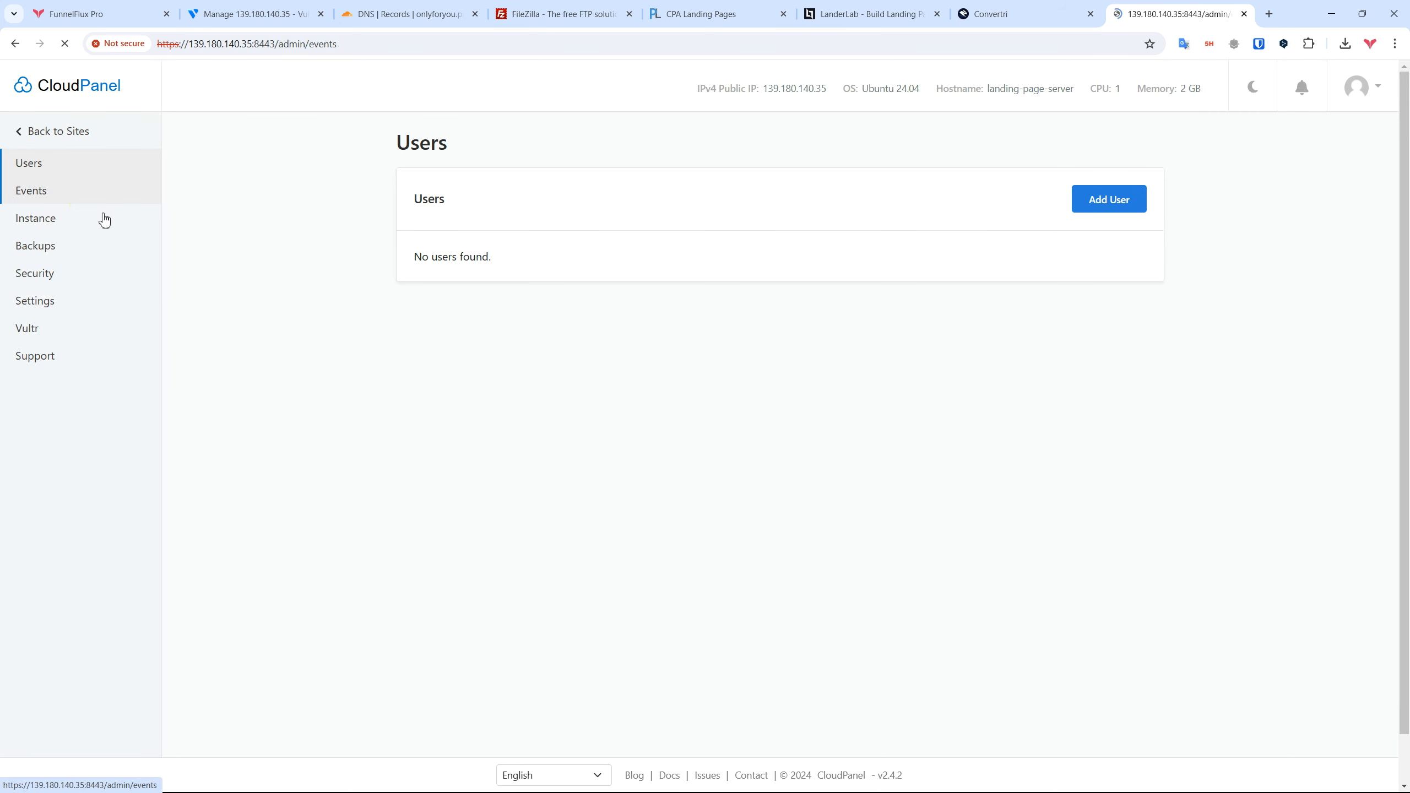
left_click(108, 218)
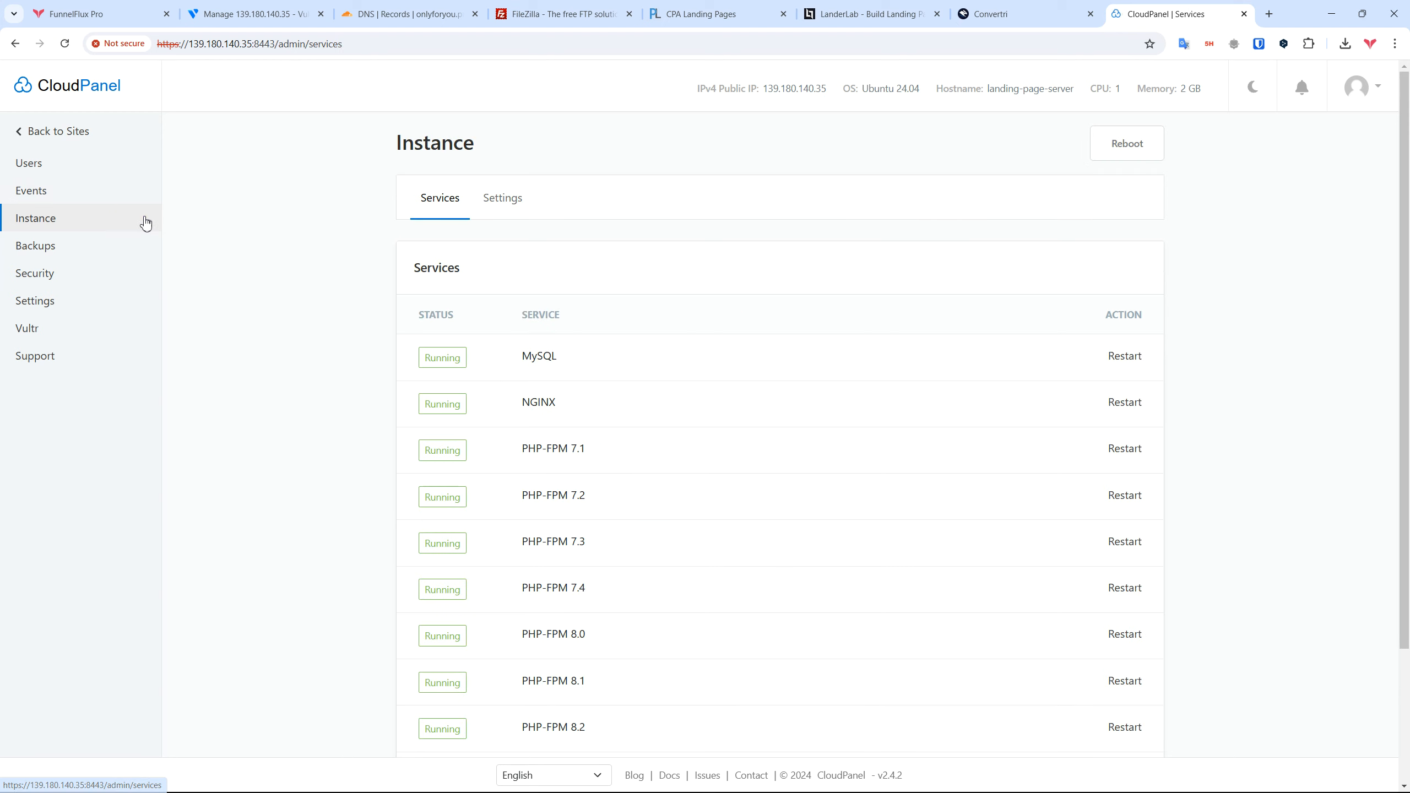
left_click(499, 199)
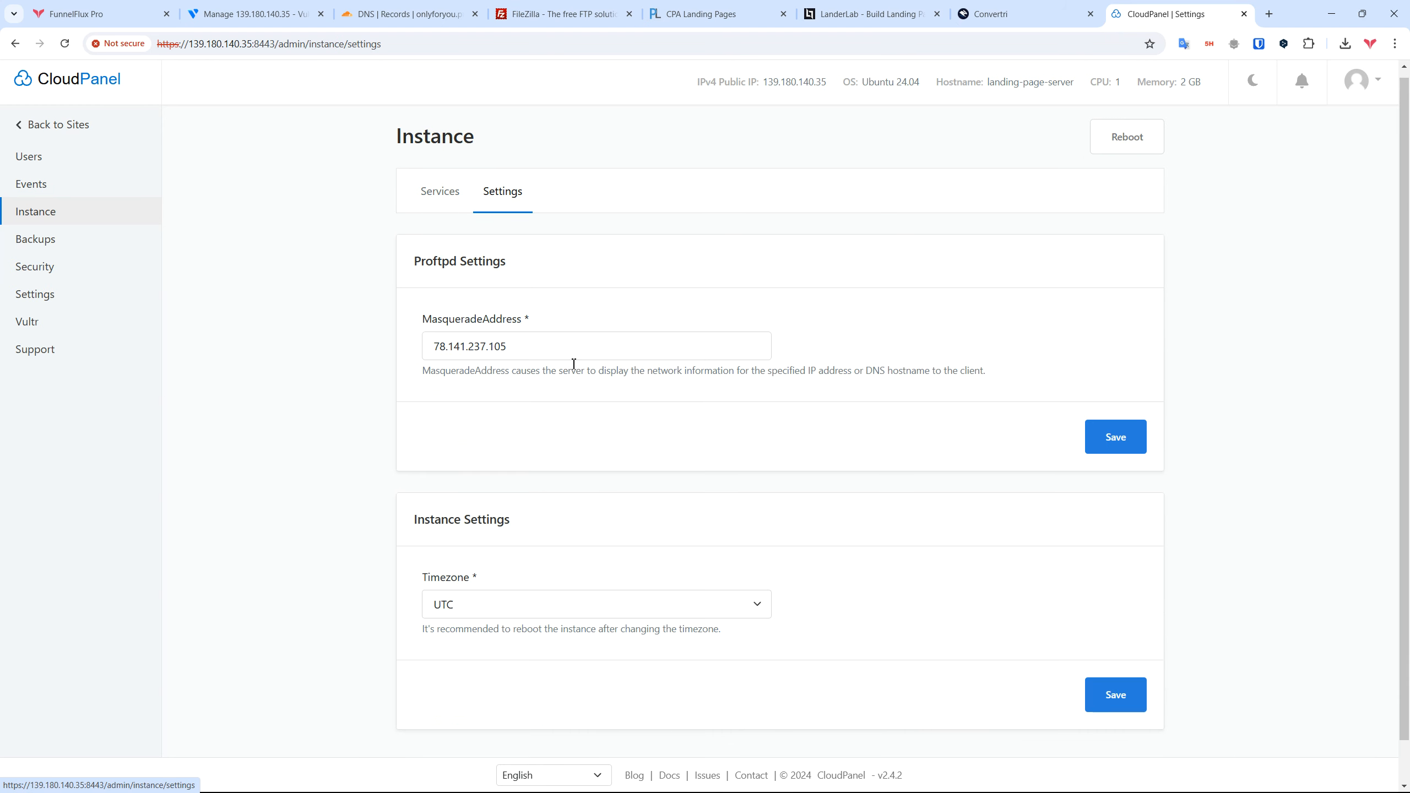
left_click(52, 308)
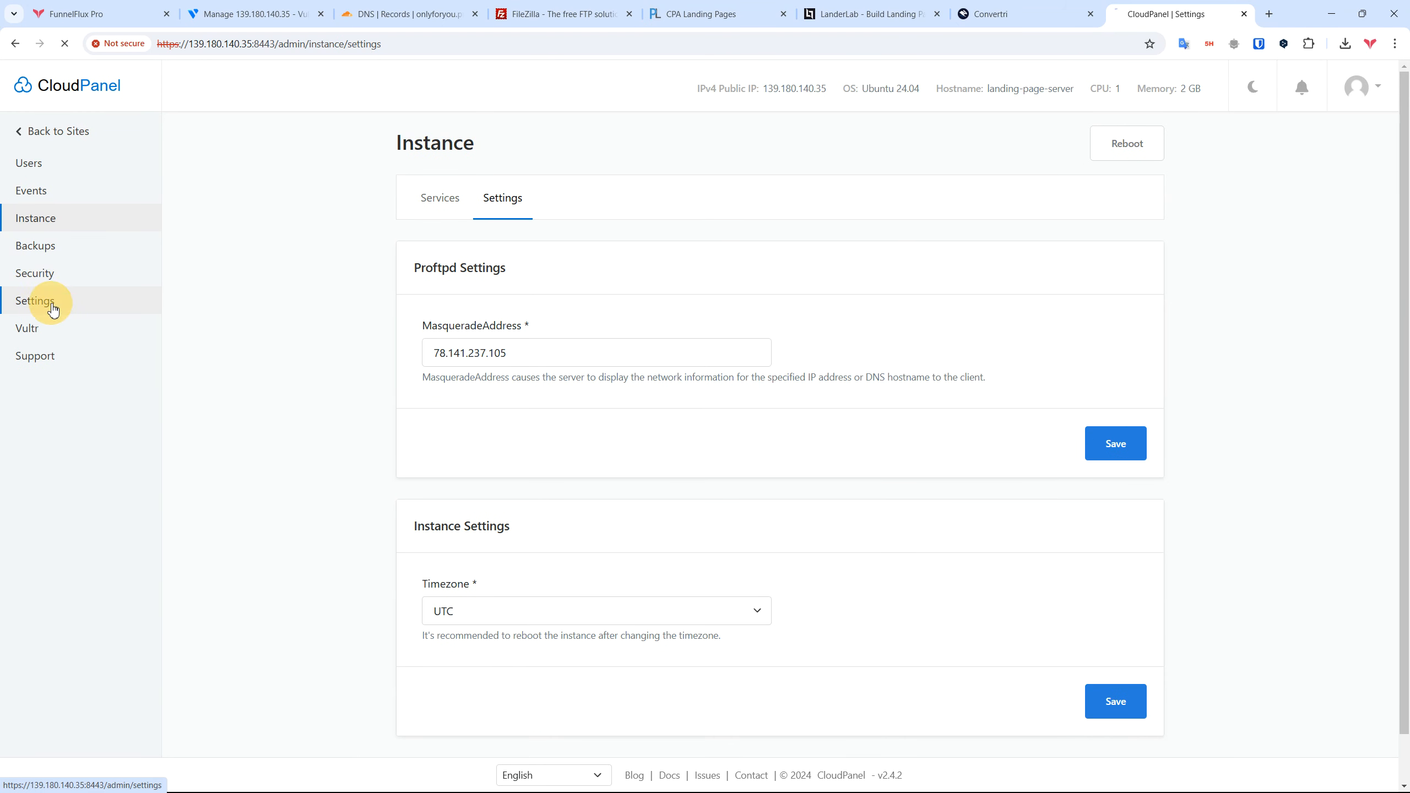
triple_click(444, 260)
Step: Enter and save cpanel.onlyforyou.pro as the panel's custom domain
left_click(598, 340)
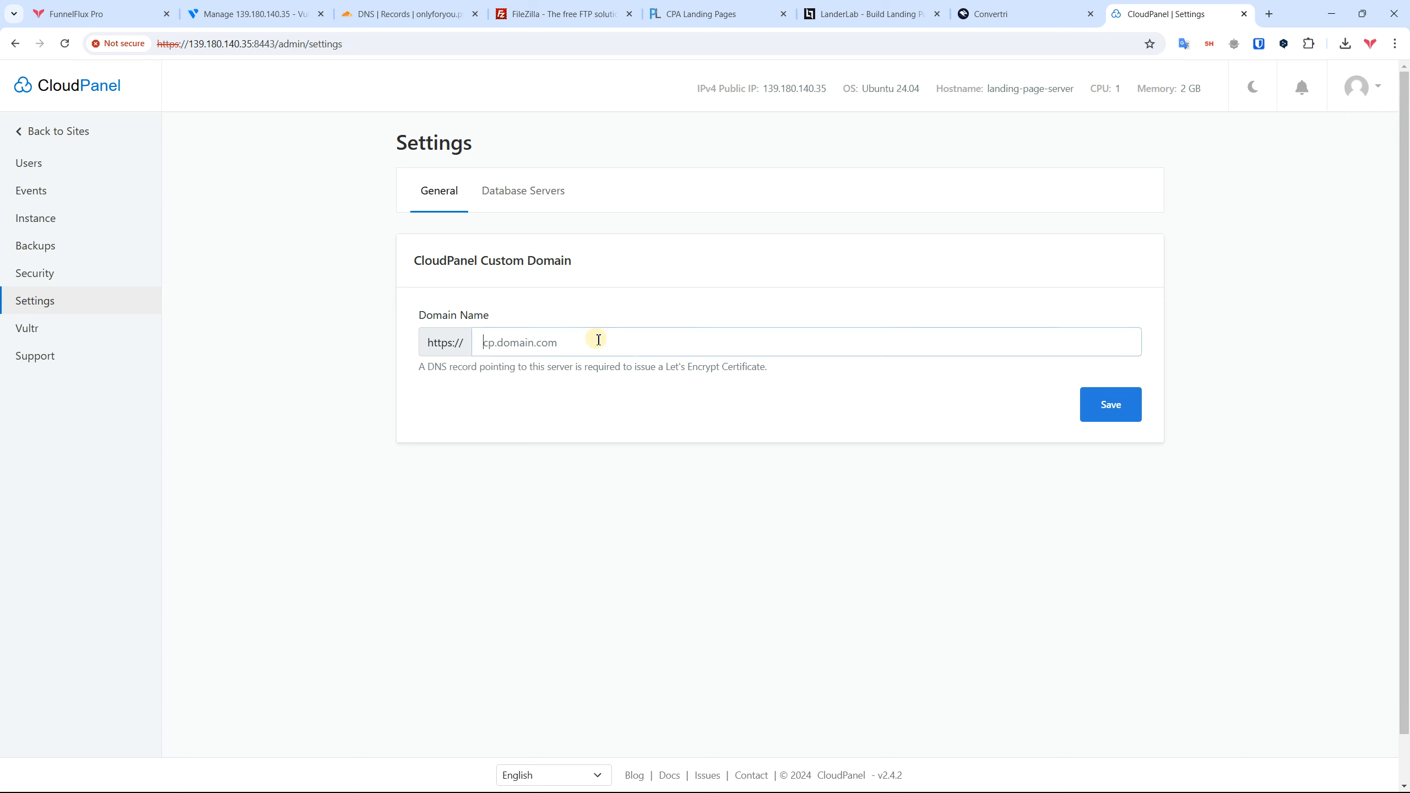
type("cpan")
left_click(408, 16)
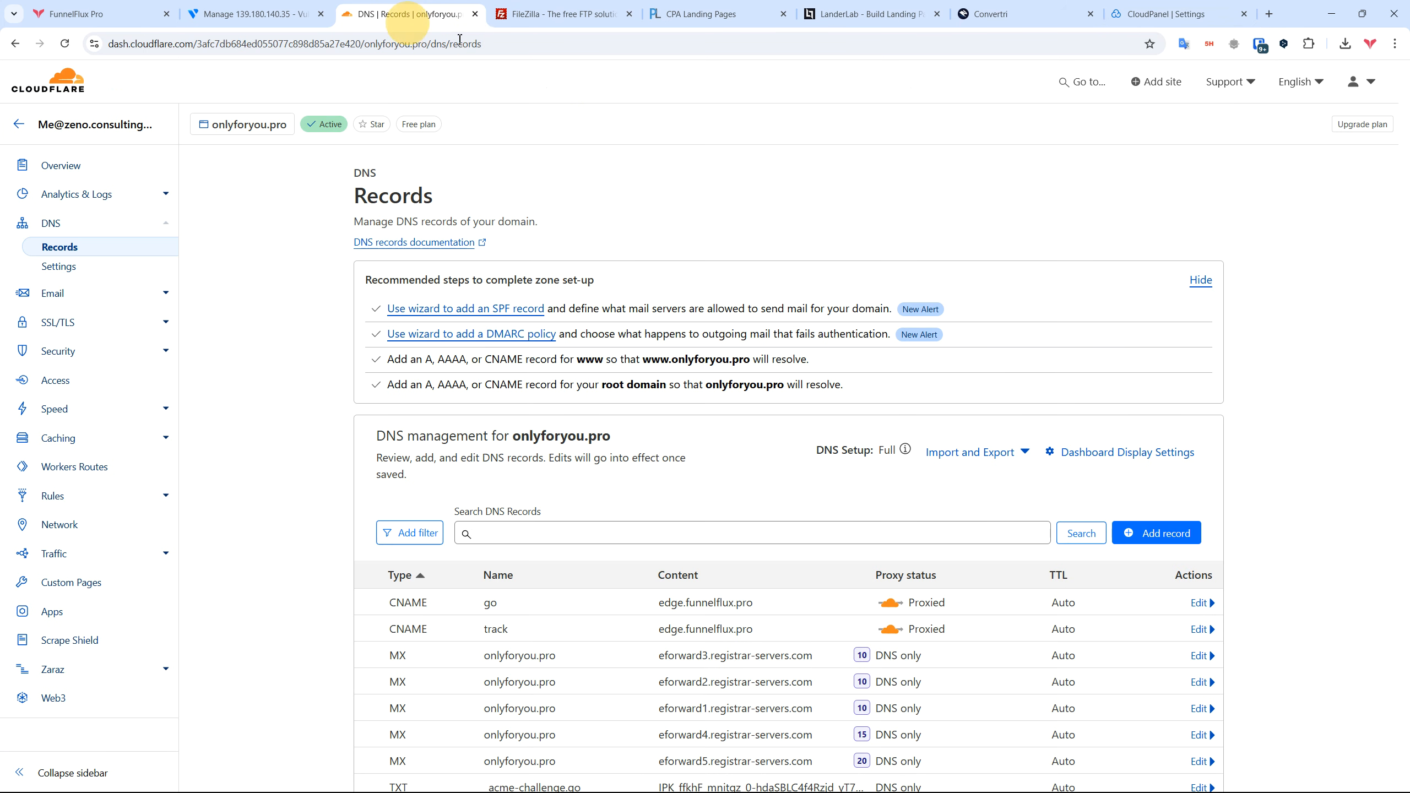
left_click(1165, 14)
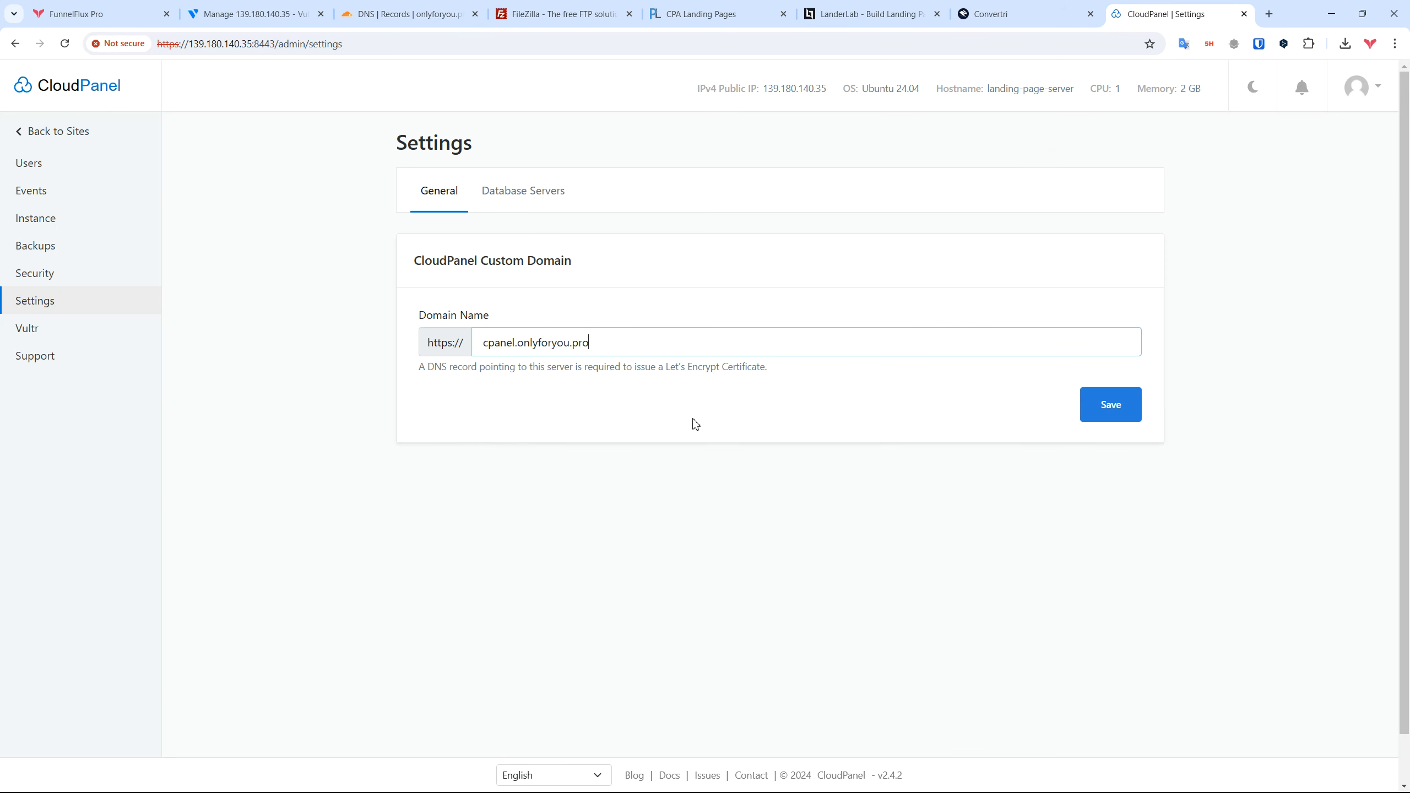
left_click(1108, 408)
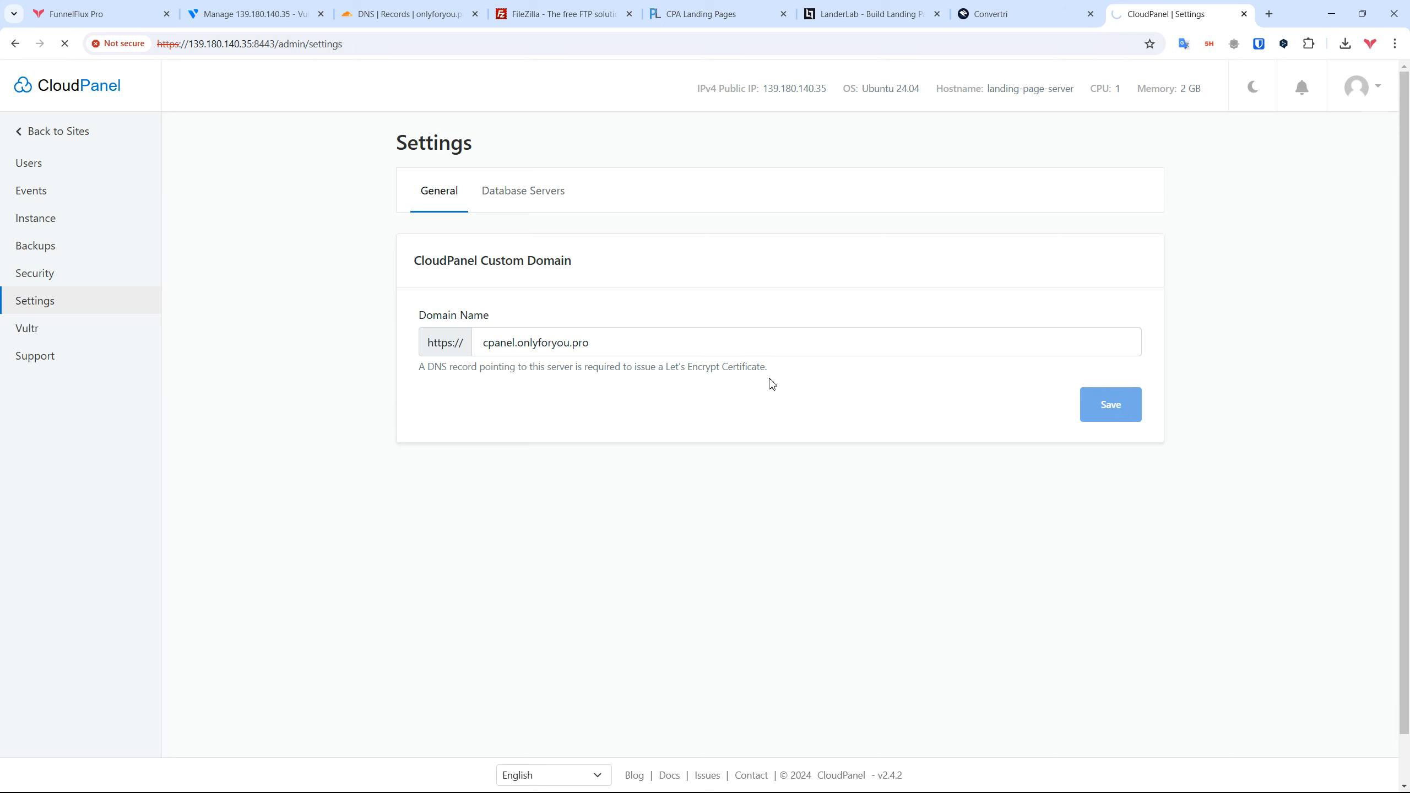
left_click_drag(614, 344, 473, 345)
double_click(491, 344)
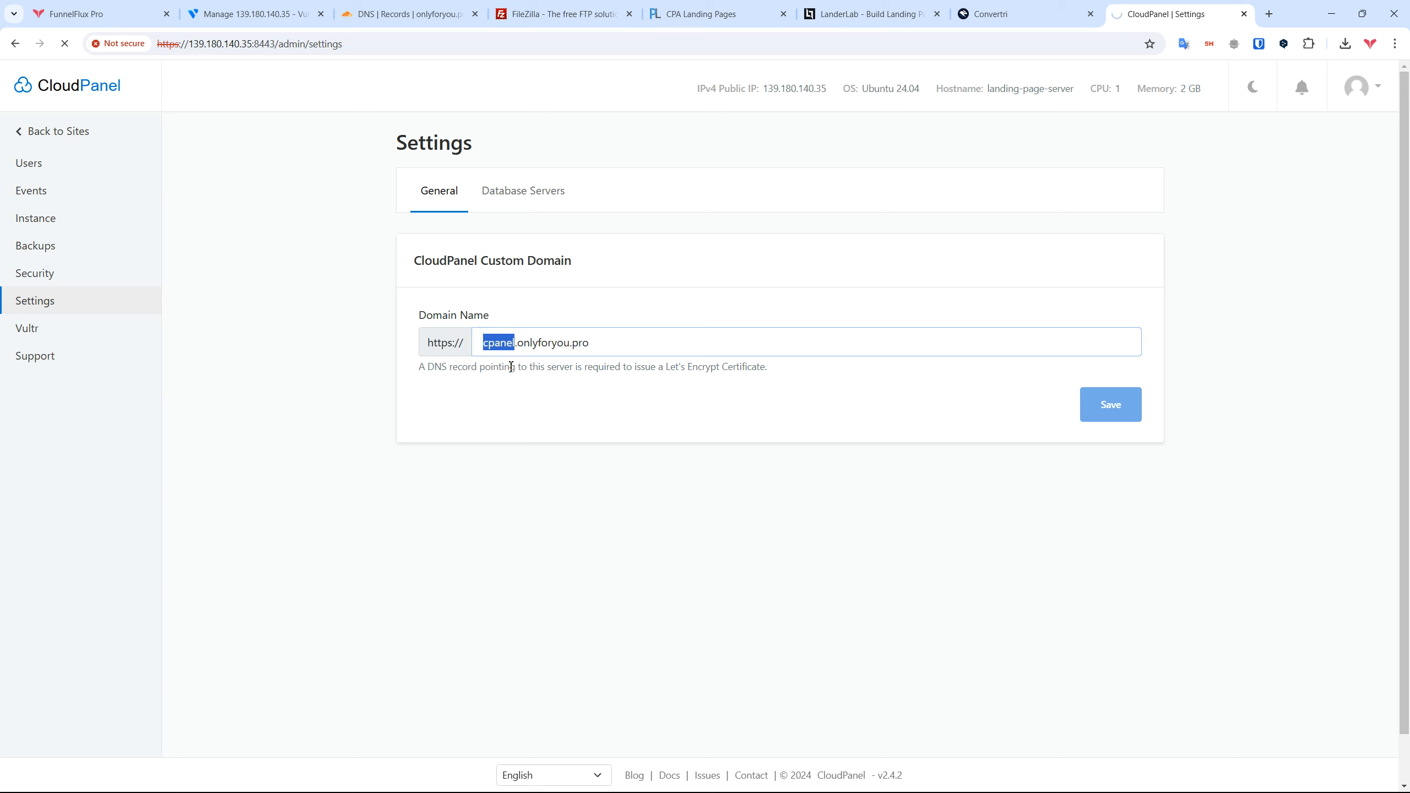
left_click(406, 13)
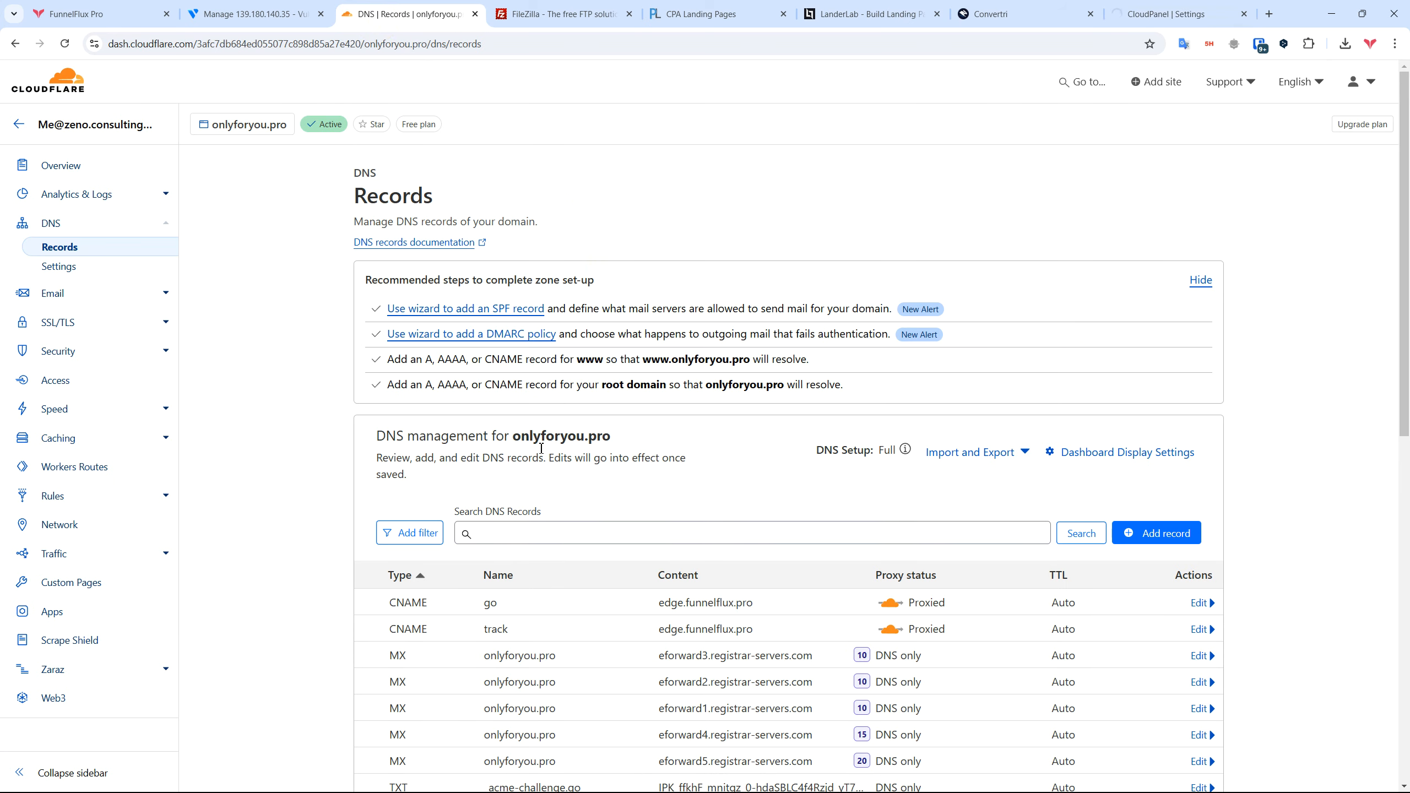
Step: Start a new DNS record named cpanel with IPv4 139.180.140.35 copied from Vultr
left_click(1153, 524)
scroll(1153, 524, "down", 3)
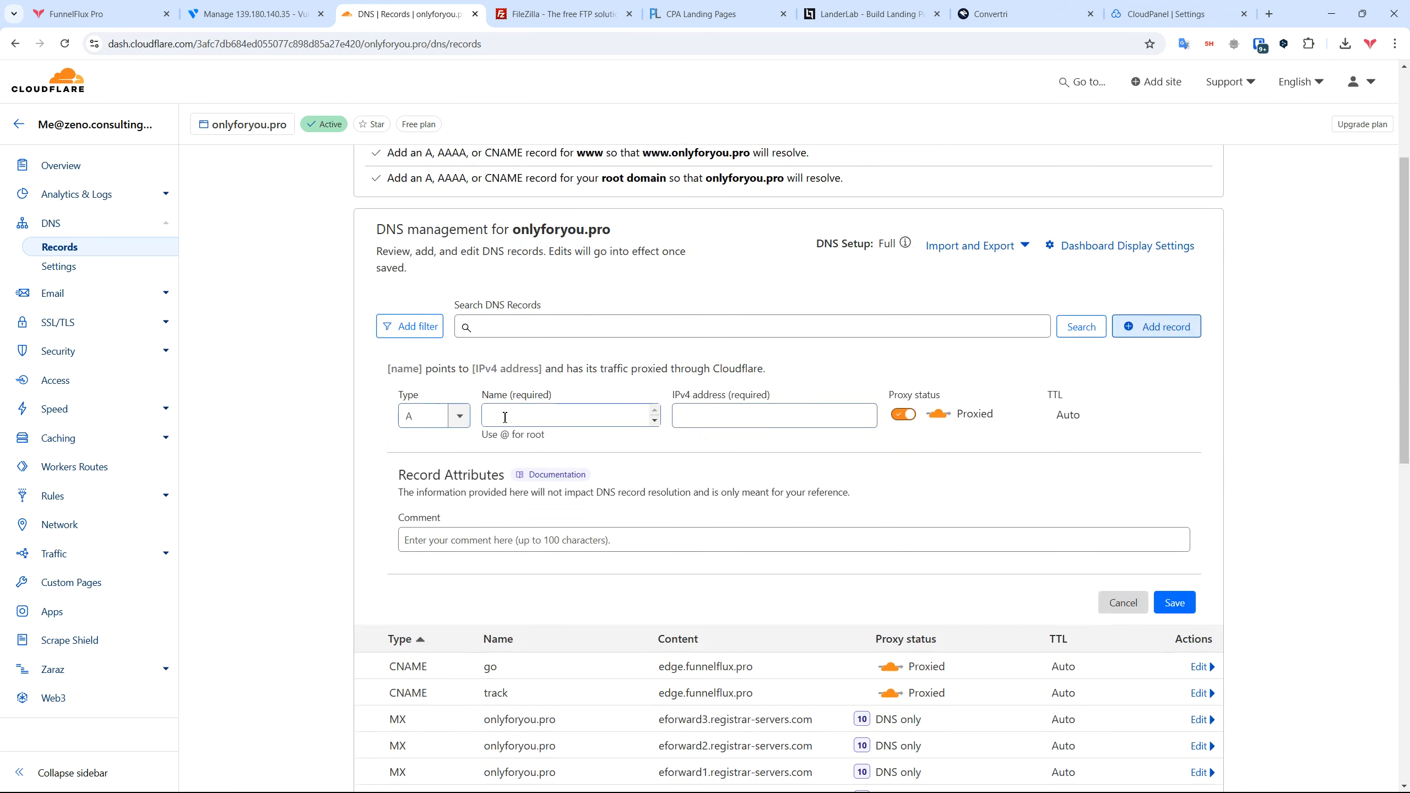
left_click(546, 422)
type("cpanel")
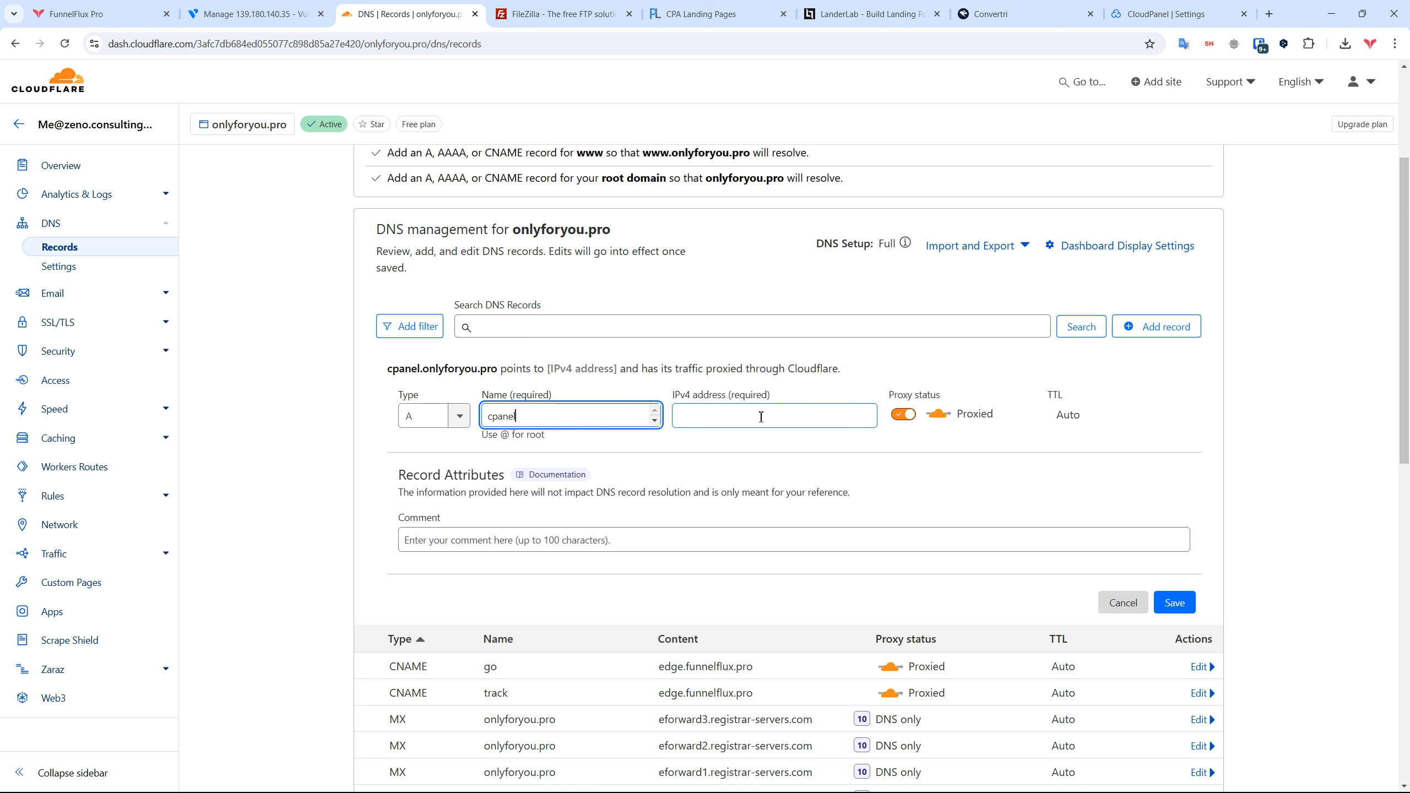
left_click(1149, 12)
left_click_drag(189, 43, 252, 45)
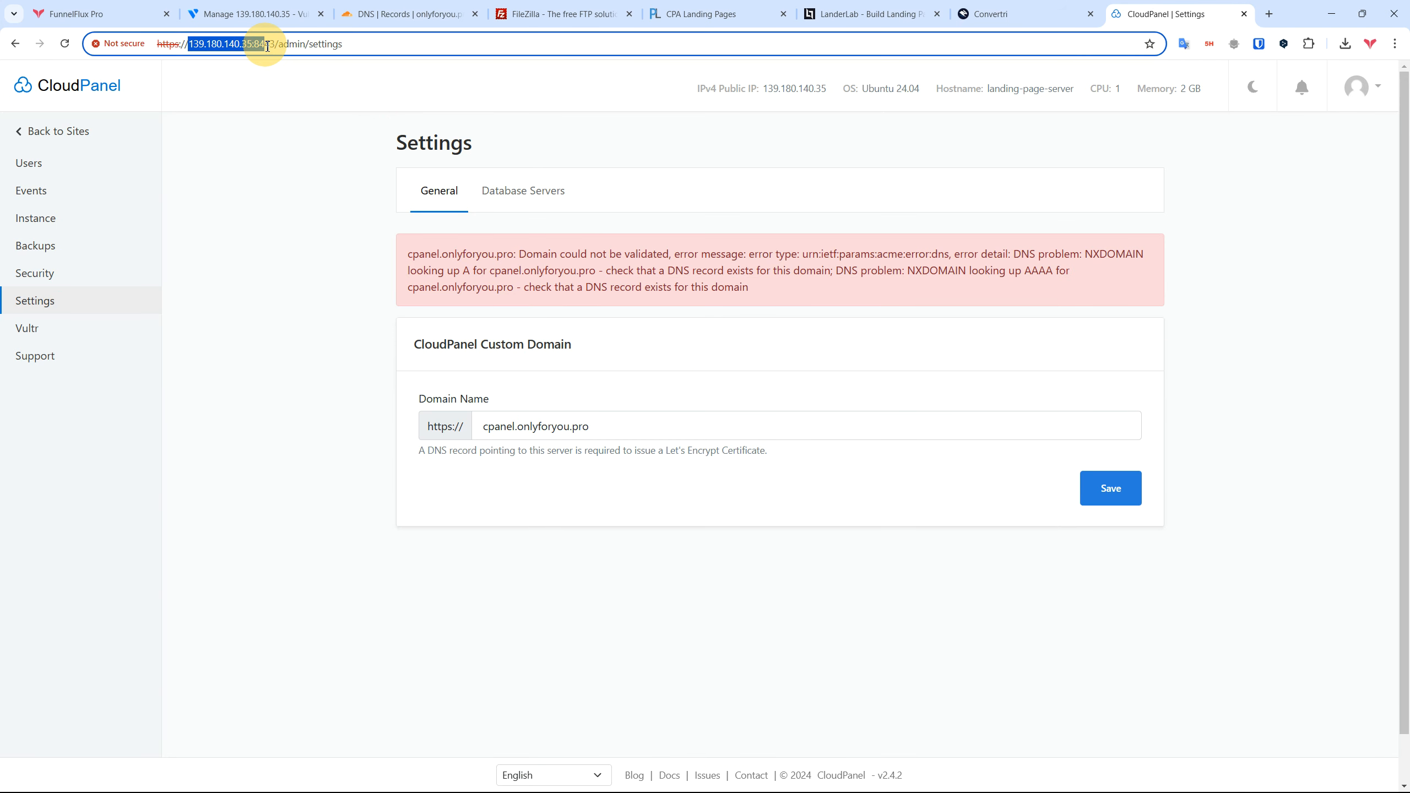
left_click(251, 12)
left_click(431, 360)
left_click(1174, 8)
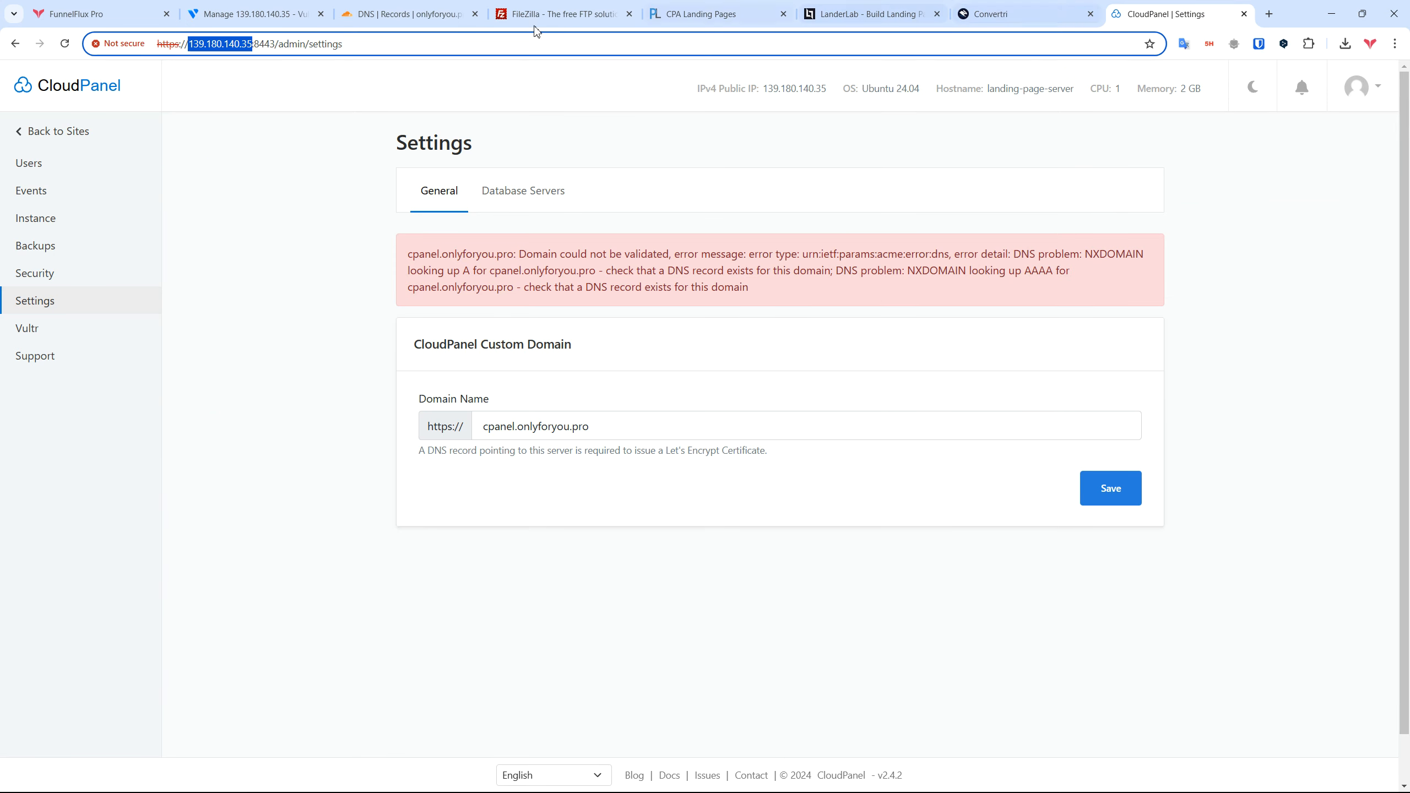
left_click(411, 13)
left_click(745, 413)
key("ctrl+v")
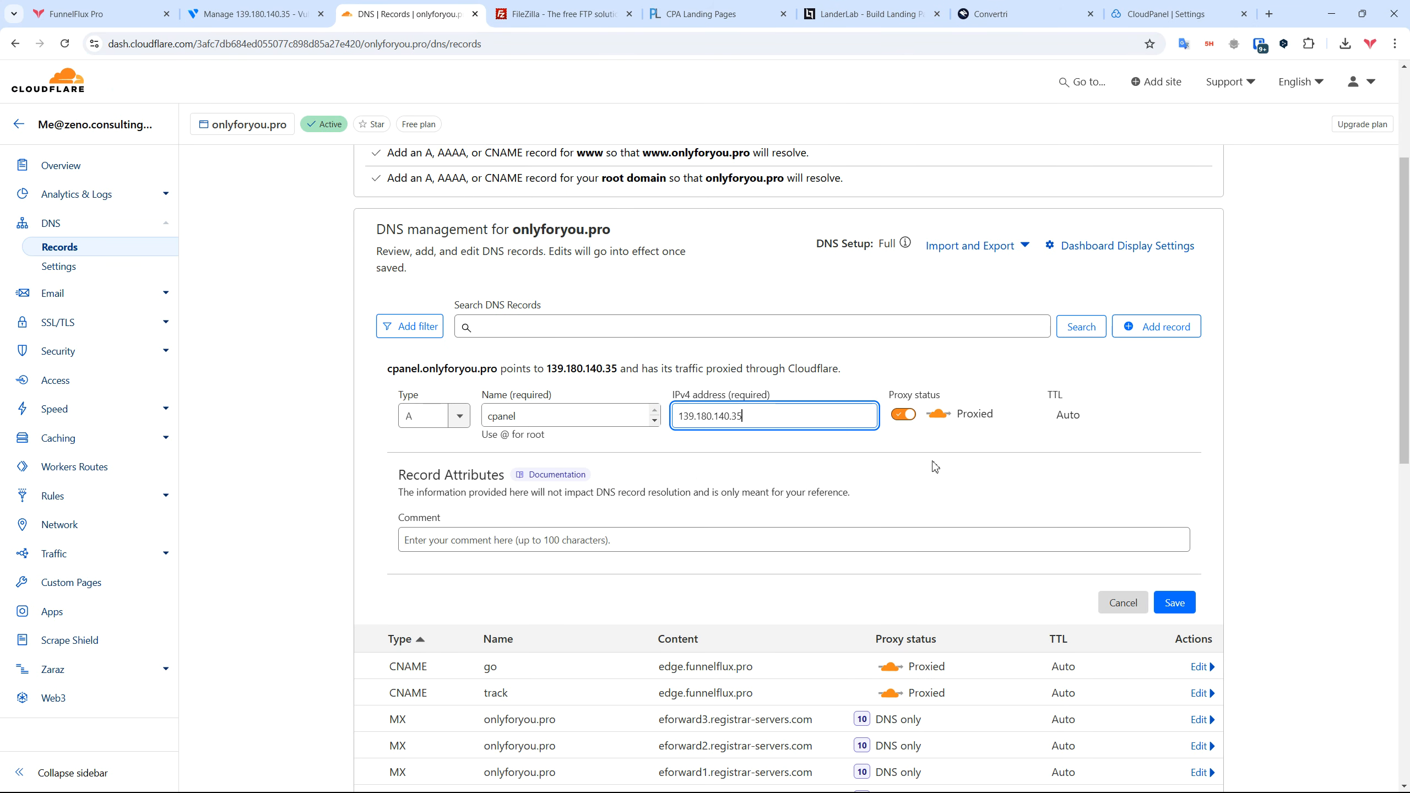
Step: Check CloudPanel's required-DNS-record note and its domain-validation error
left_click(1166, 17)
left_click_drag(420, 454, 777, 451)
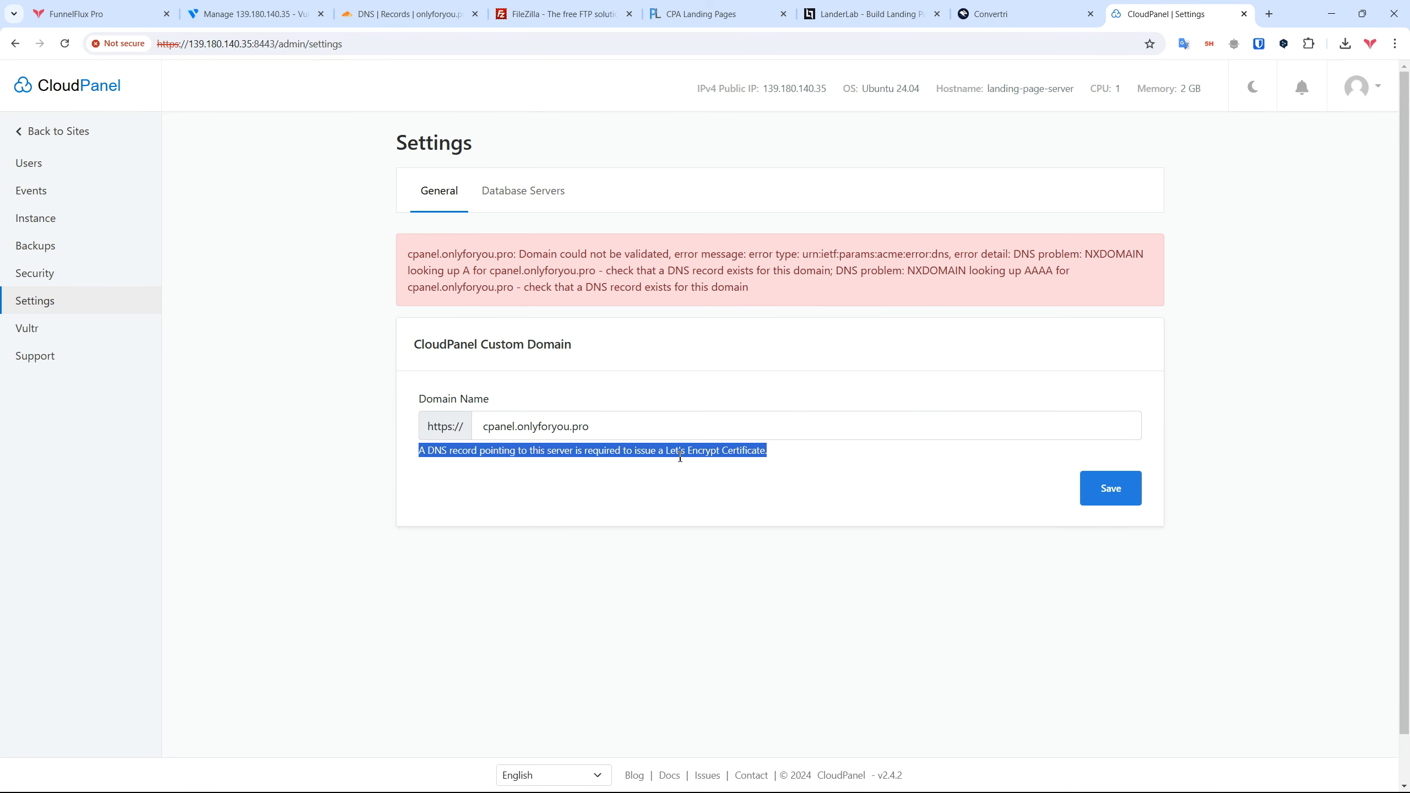
left_click(667, 452)
left_click_drag(668, 453, 788, 452)
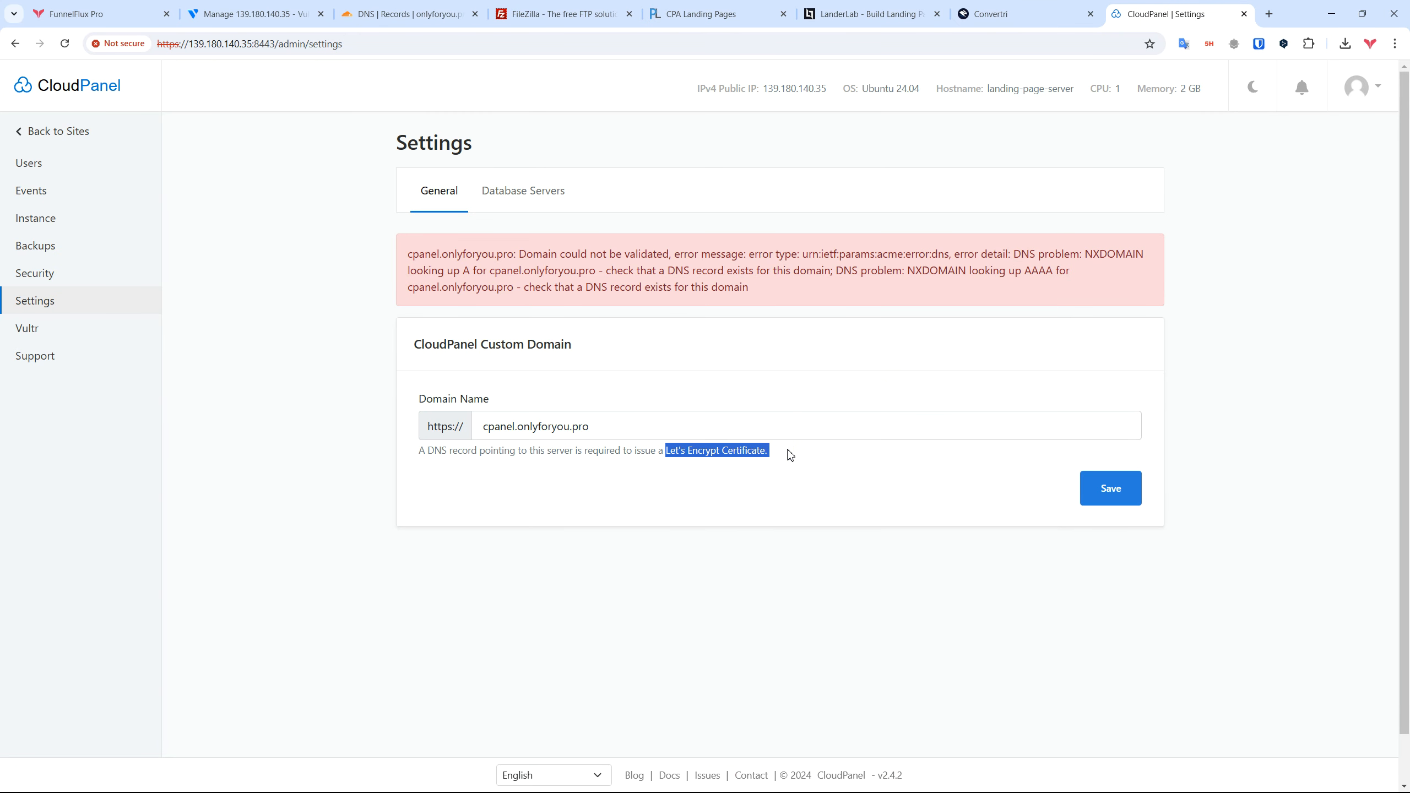
left_click_drag(773, 293, 411, 253)
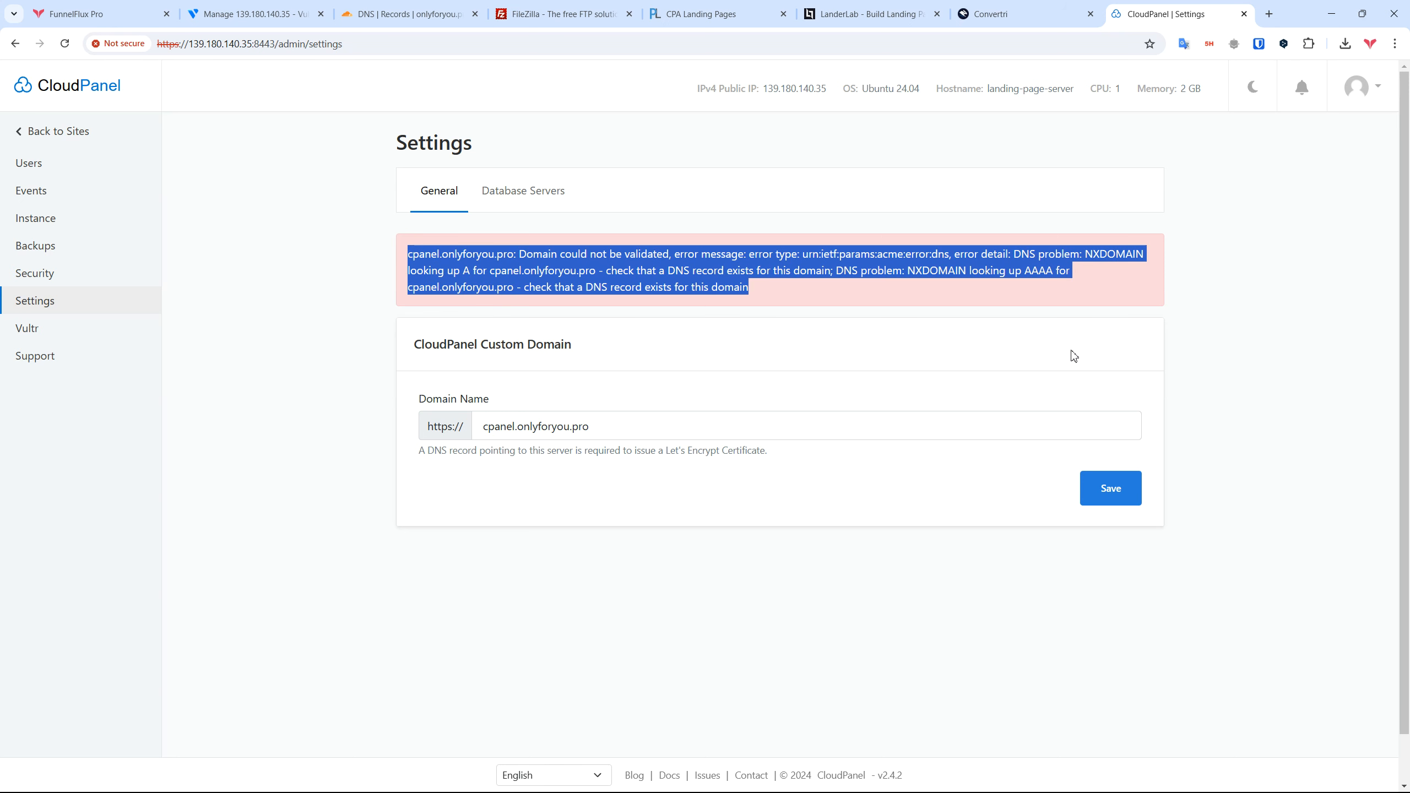
Step: Make the cpanel A record DNS only and save it
left_click(438, 14)
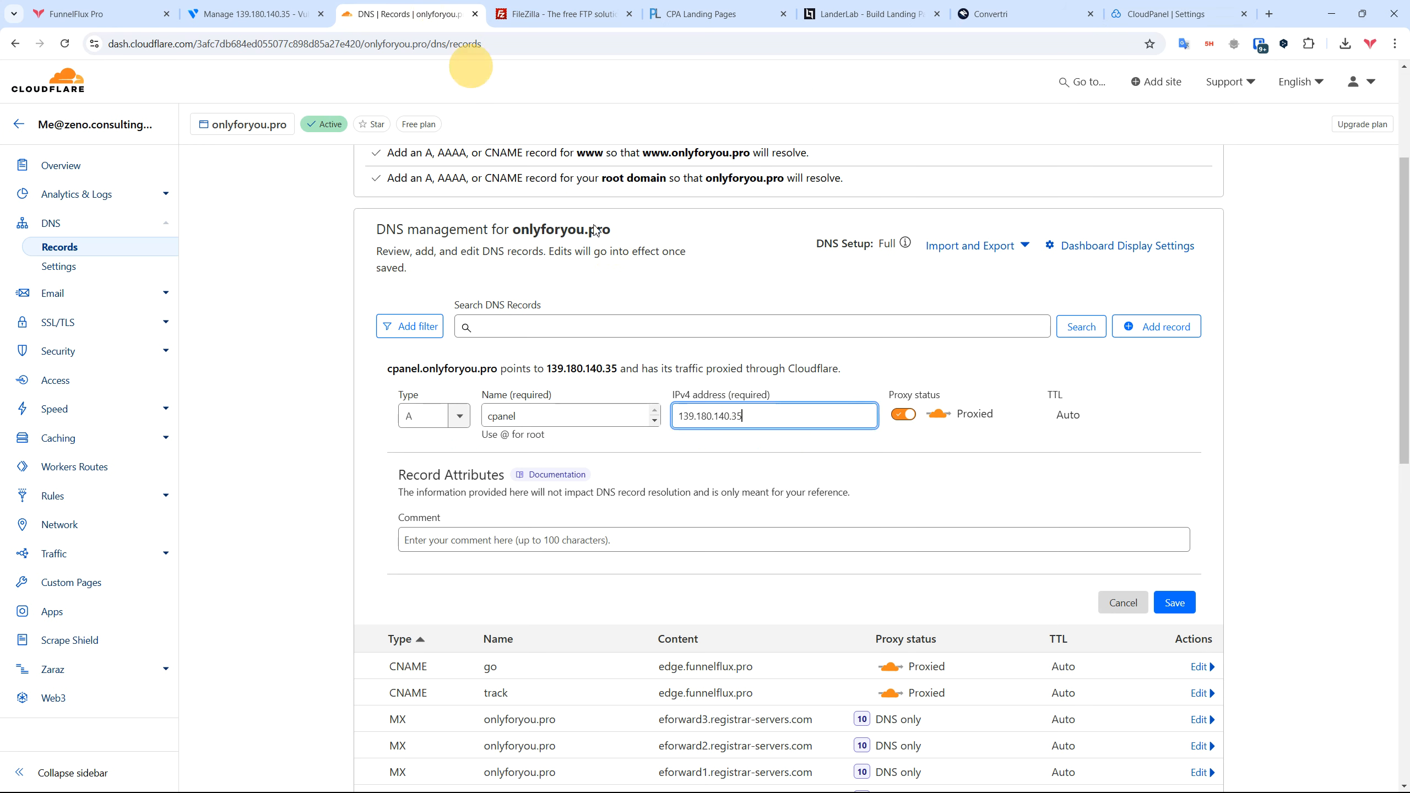
left_click(905, 415)
left_click(735, 468)
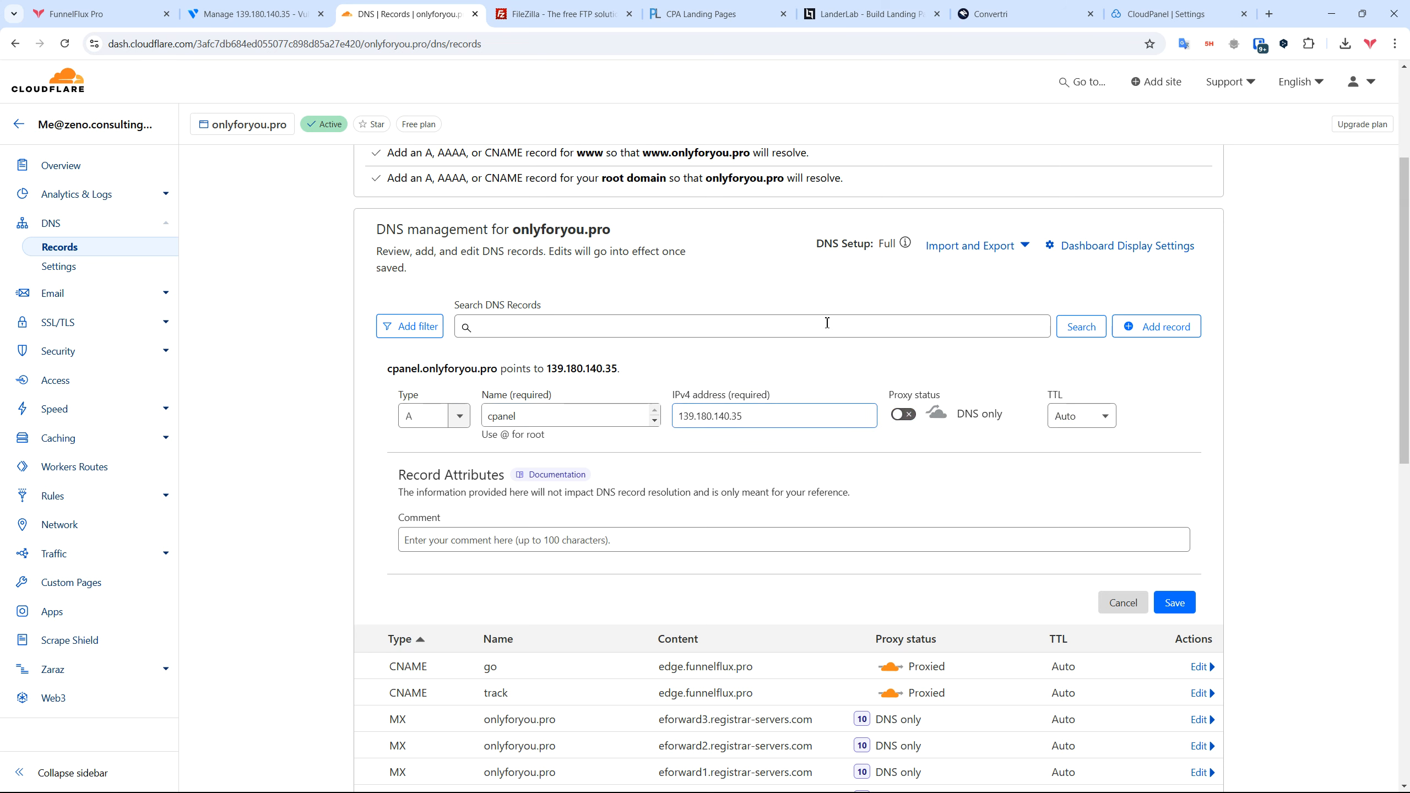
scroll(910, 355, "down", 1)
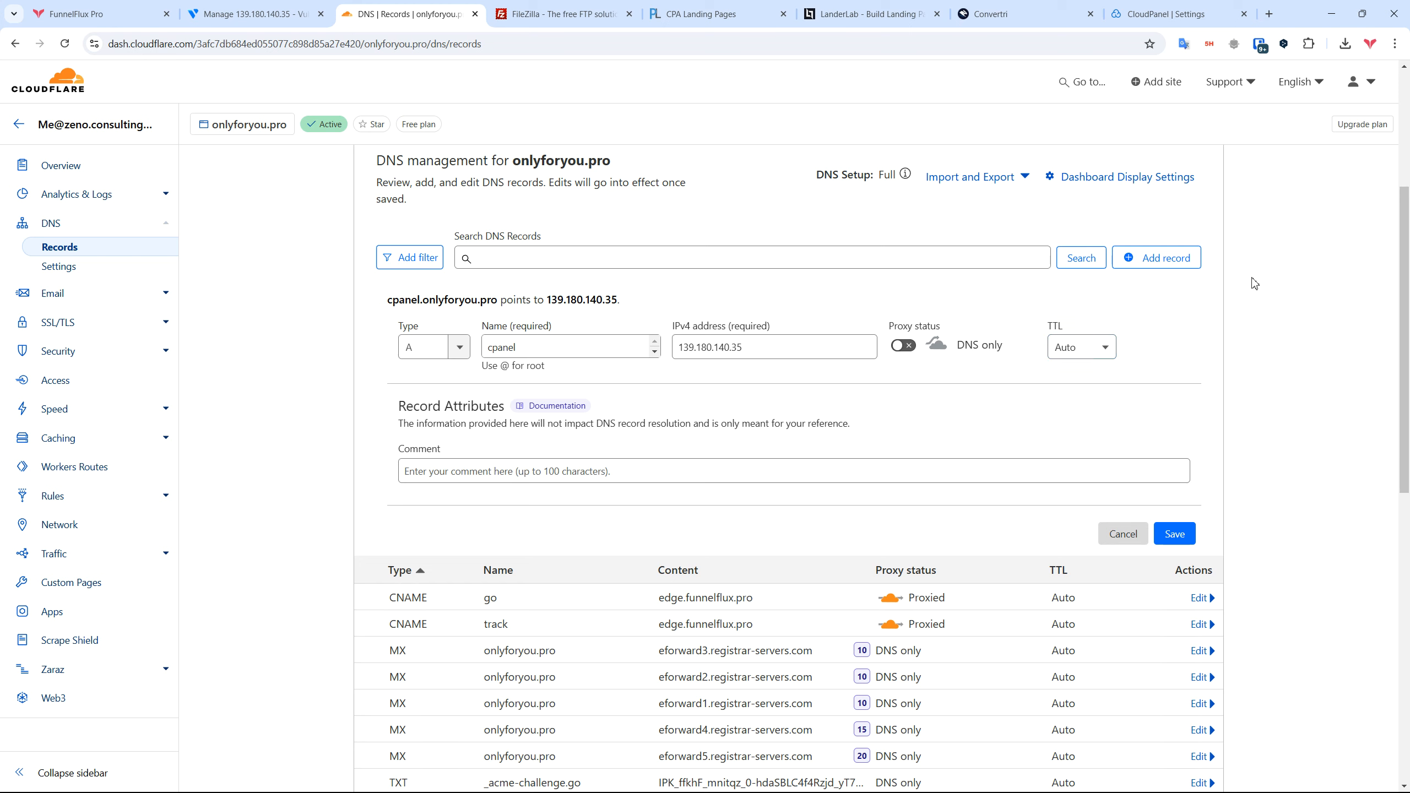
left_click_drag(536, 351, 478, 352)
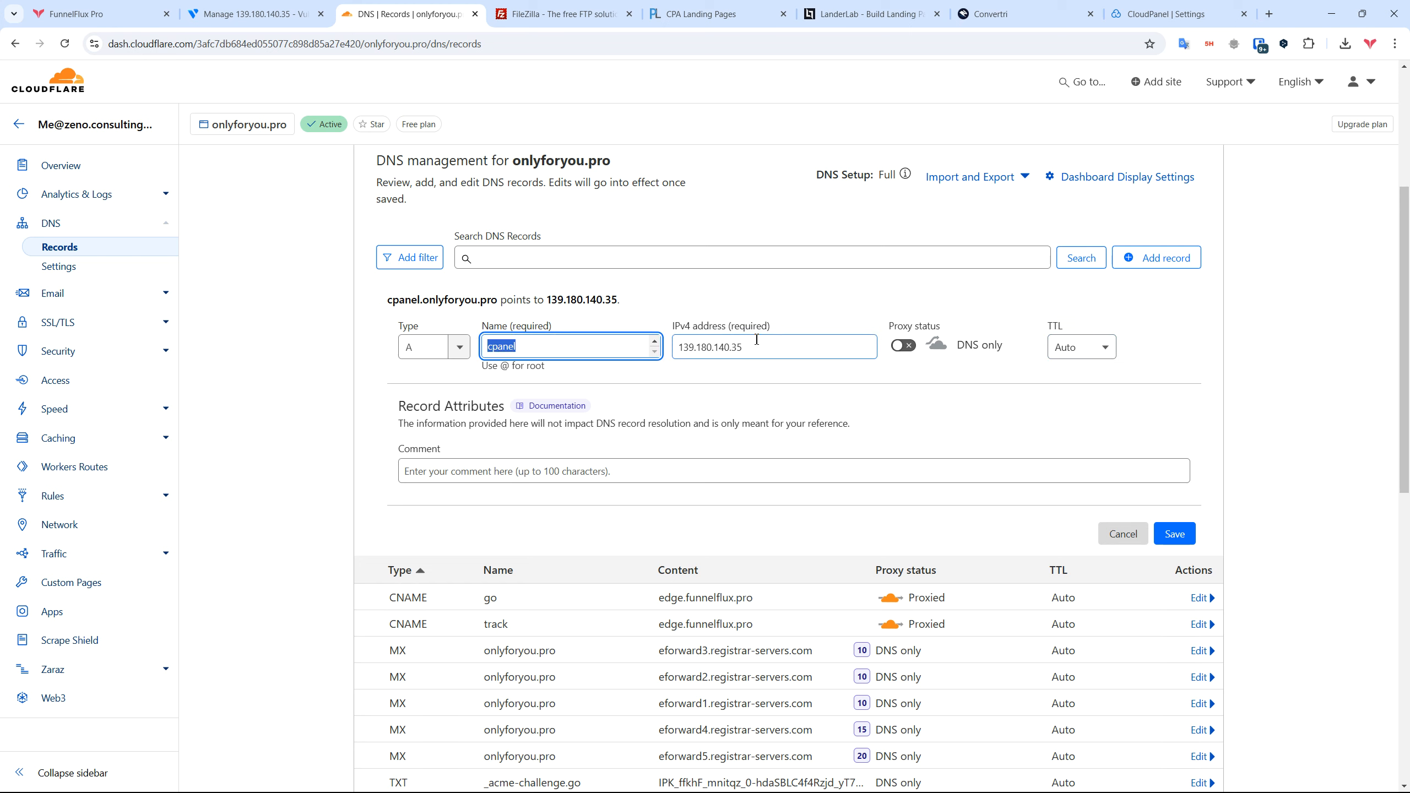
left_click_drag(751, 348, 645, 352)
left_click(1051, 391)
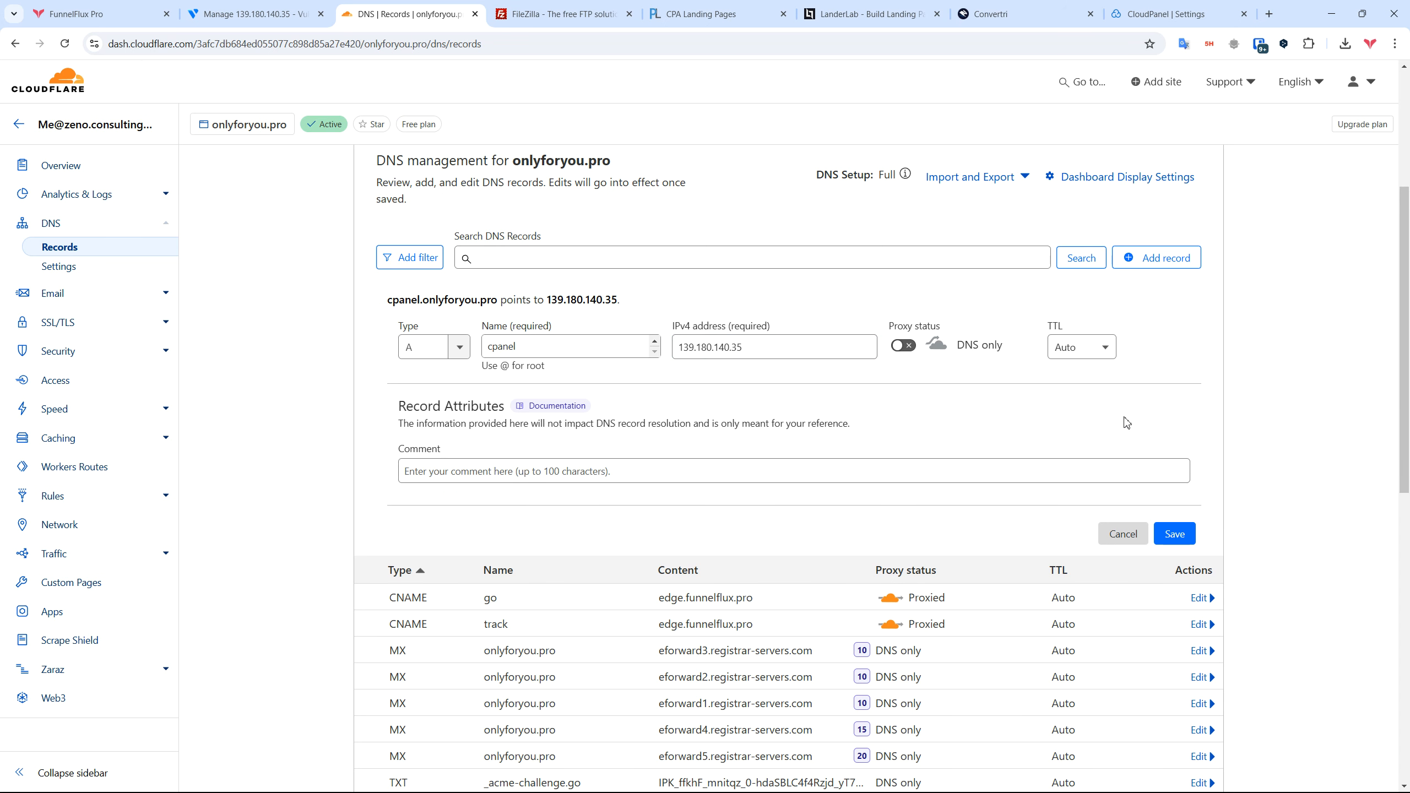
left_click(1175, 537)
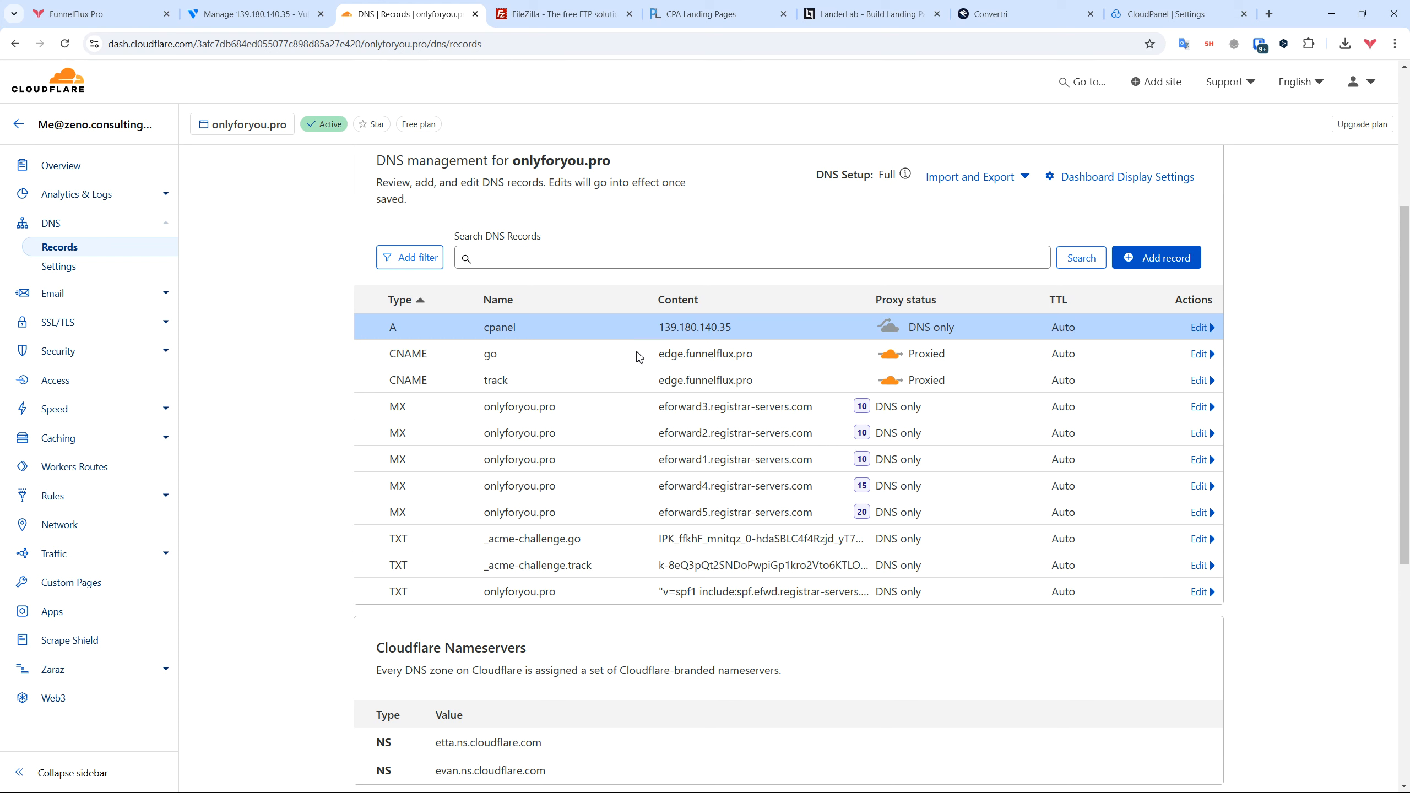
left_click_drag(383, 332, 771, 330)
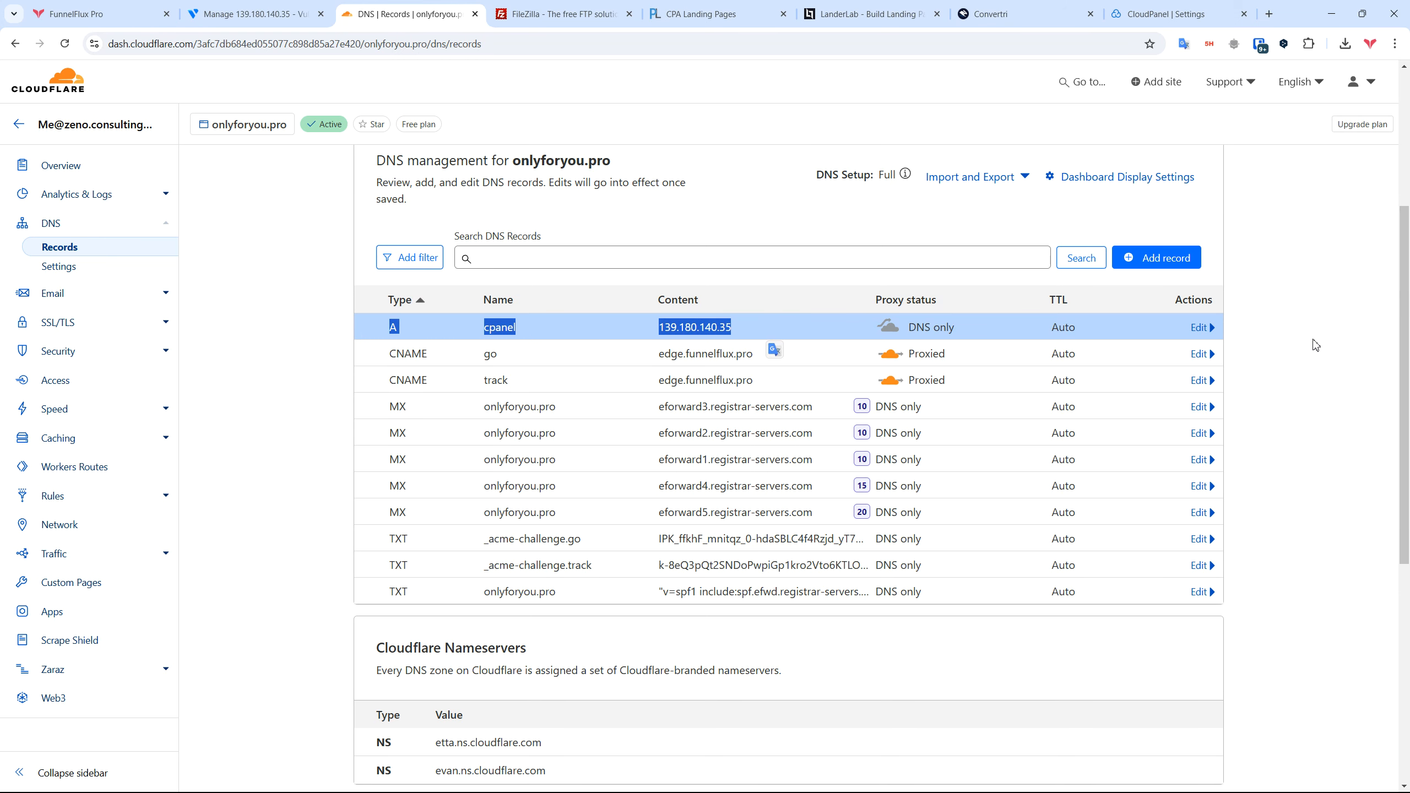
left_click(1326, 329)
left_click(1166, 14)
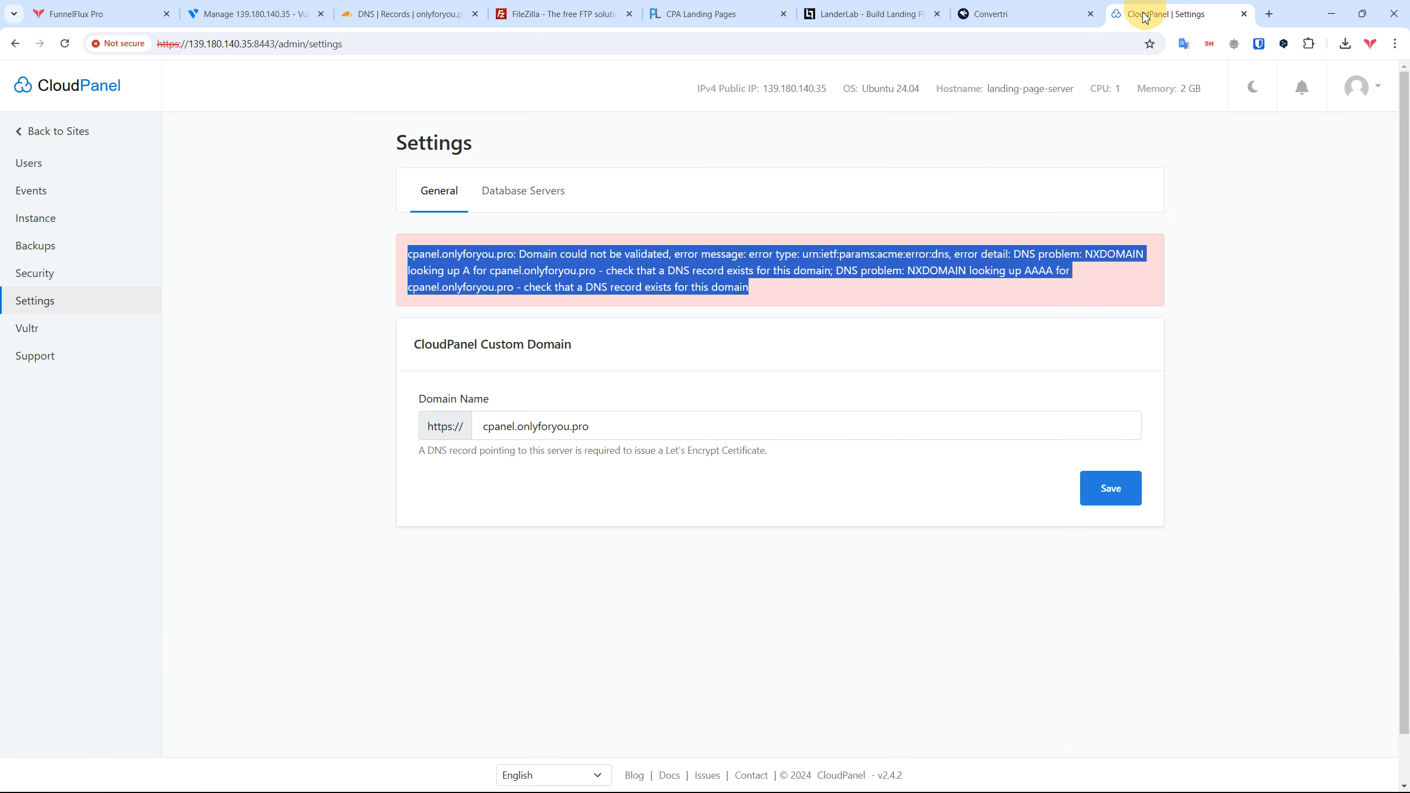
Step: Save cpanel.onlyforyou.pro as CloudPanel's custom domain in General settings
left_click(677, 419)
left_click(1101, 507)
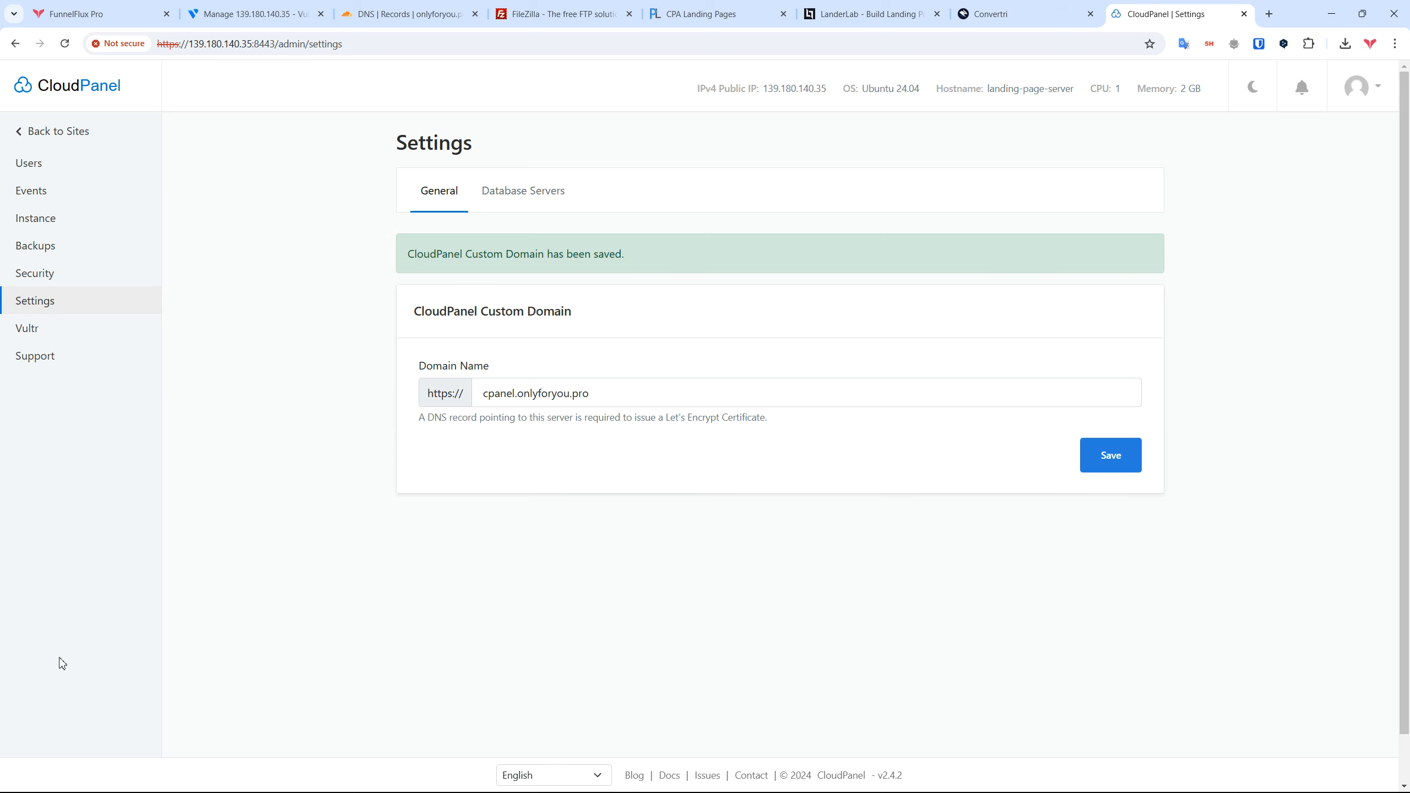
triple_click(457, 246)
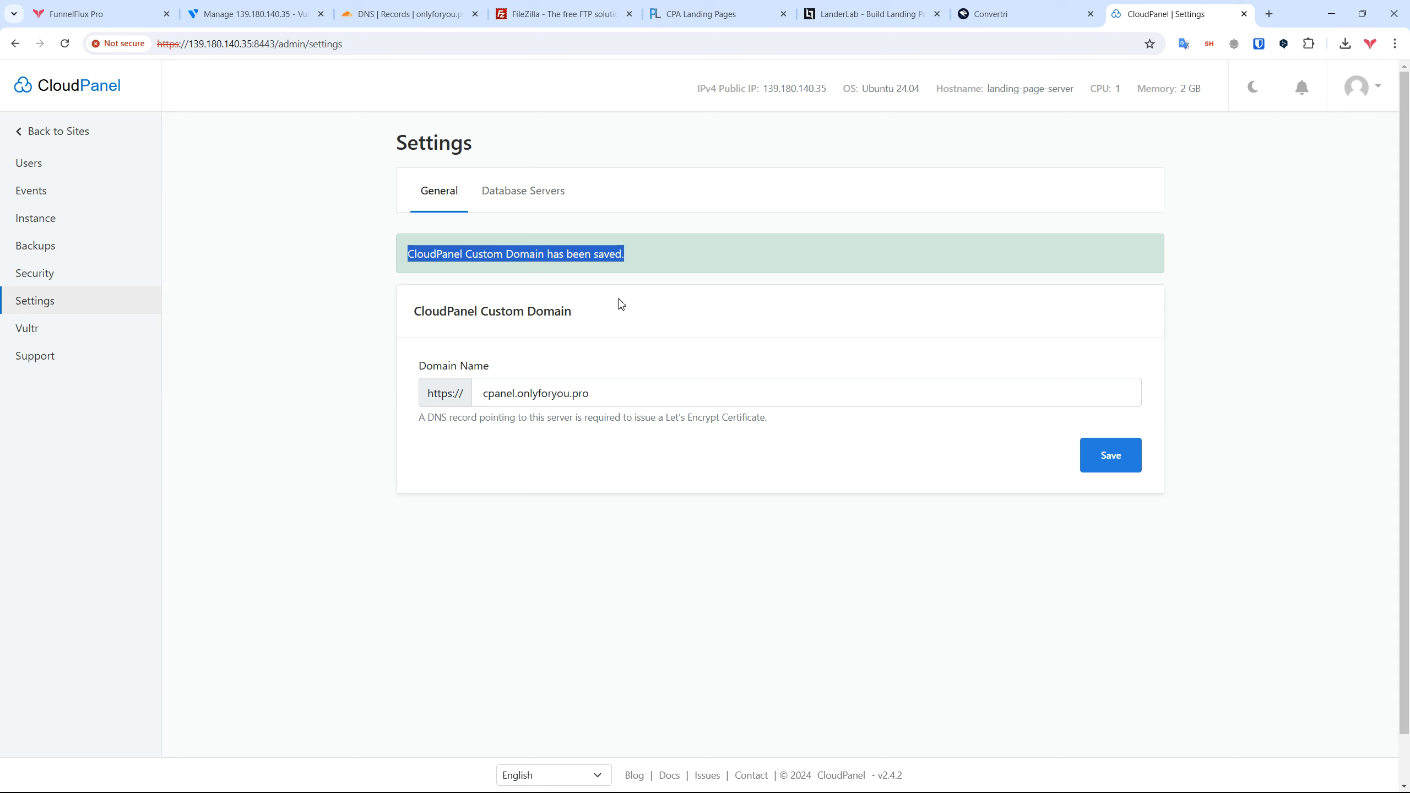
Step: Copy cpanel.onlyforyou.pro into the address bar of a new browser tab
left_click_drag(589, 393, 425, 402)
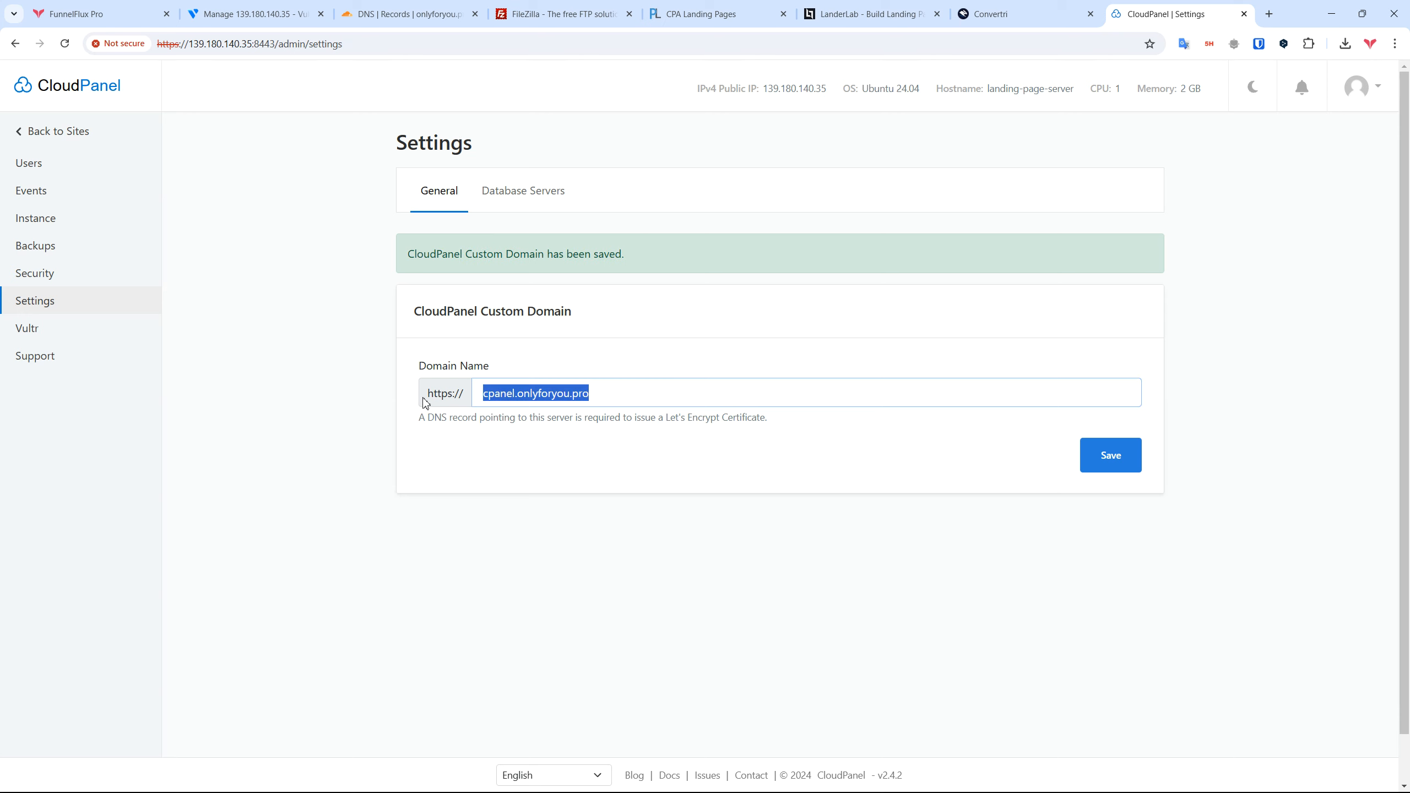
key("ctrl+c")
key("ctrl+t")
key("ctrl+v")
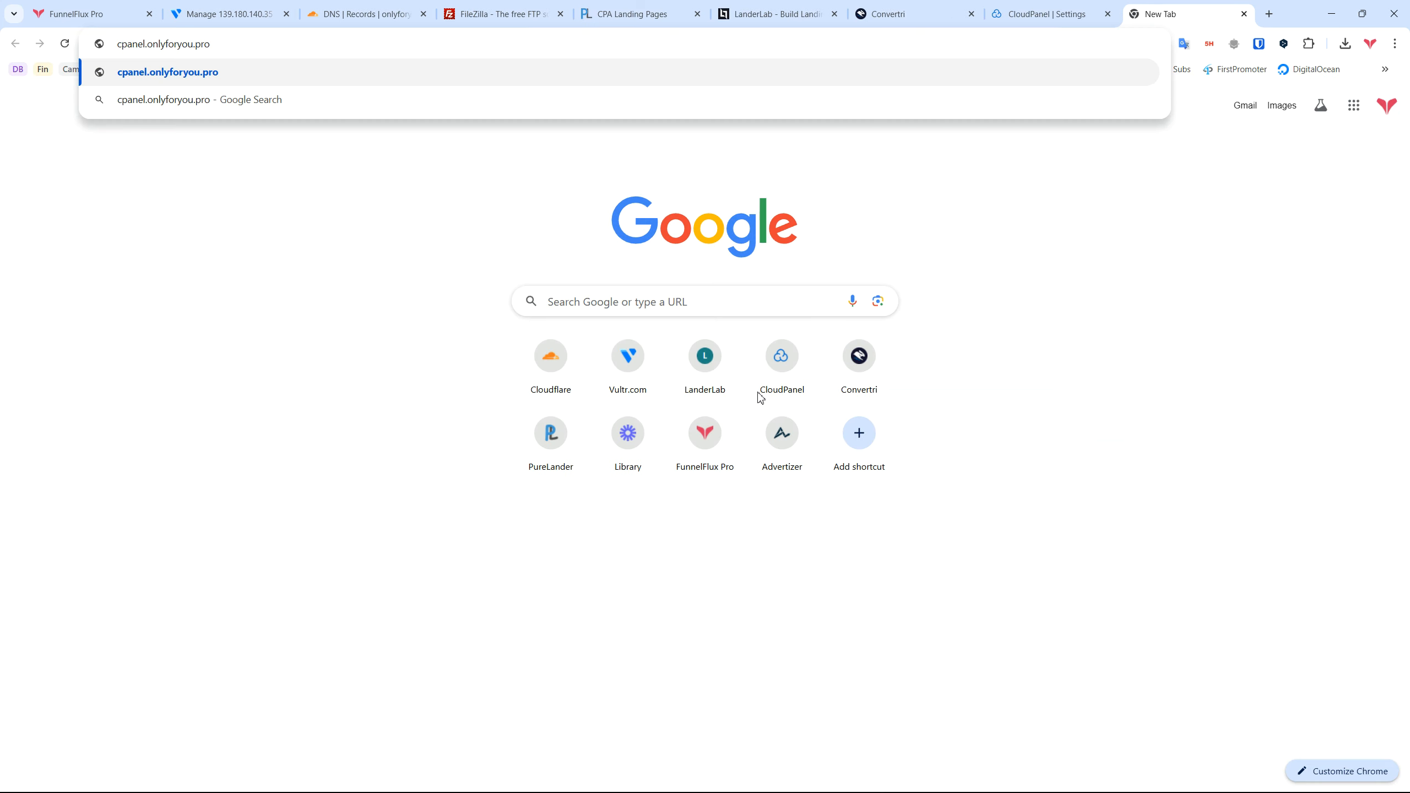
Step: Load the panel at cpanel.onlyforyou.pro and enter the admin user name
key("Return")
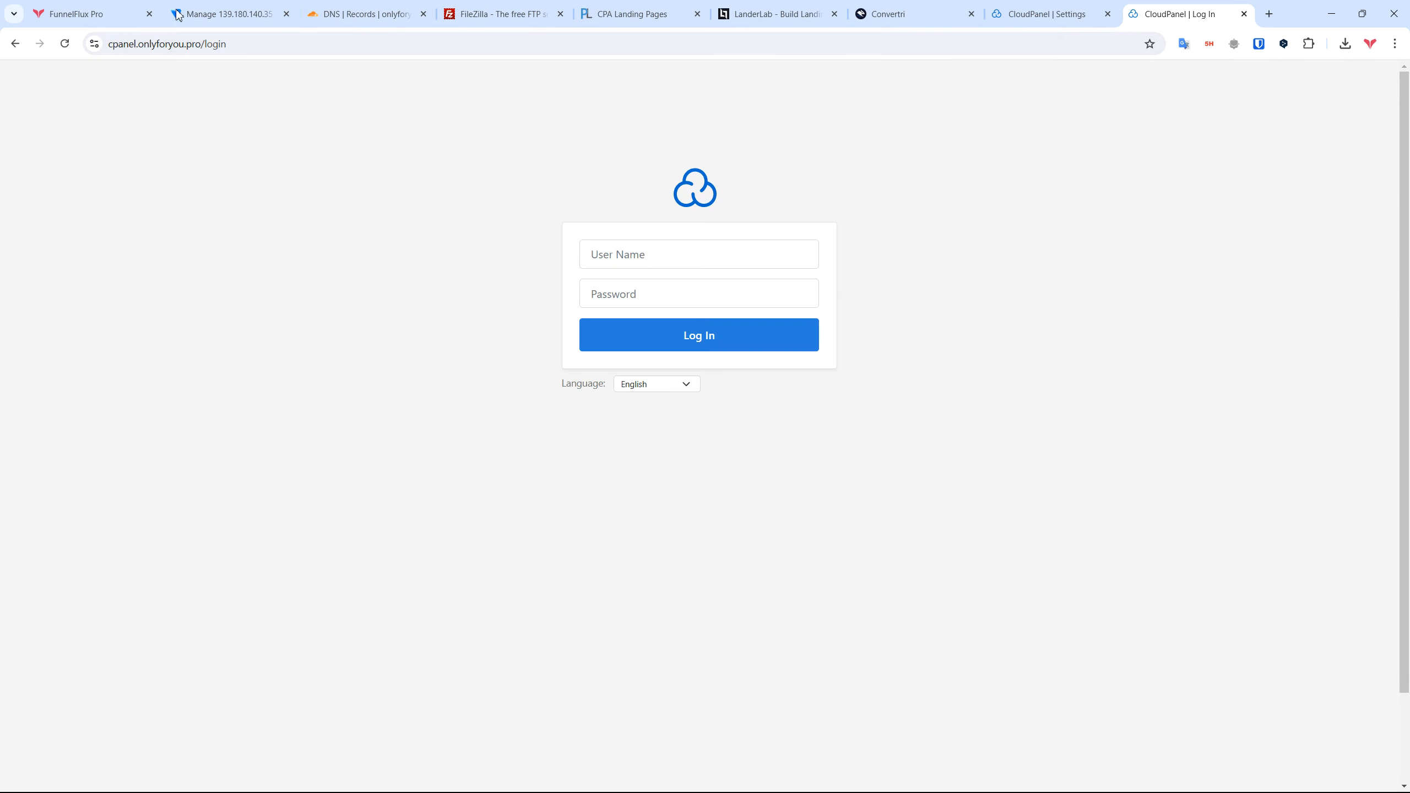
left_click(308, 42)
left_click(690, 255)
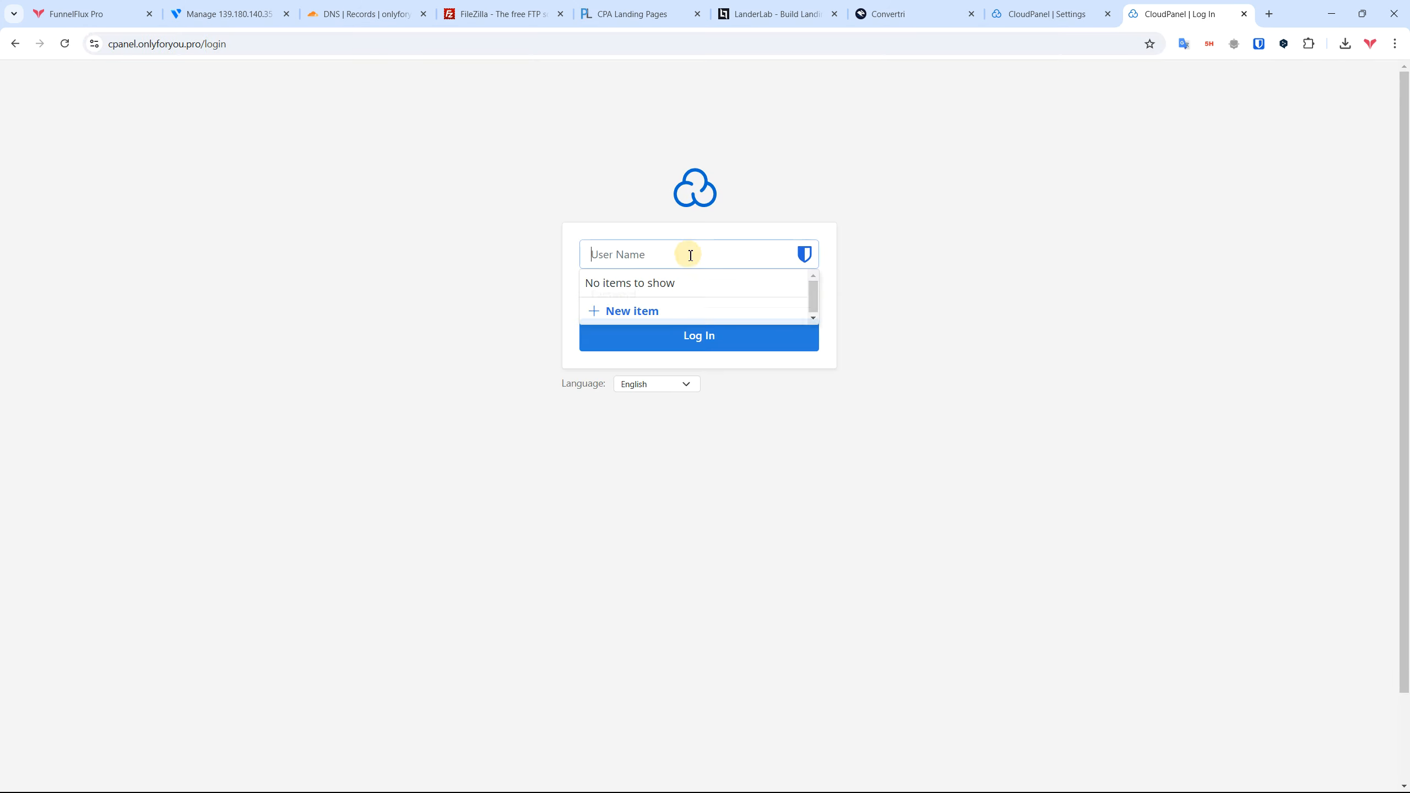
type("zeno")
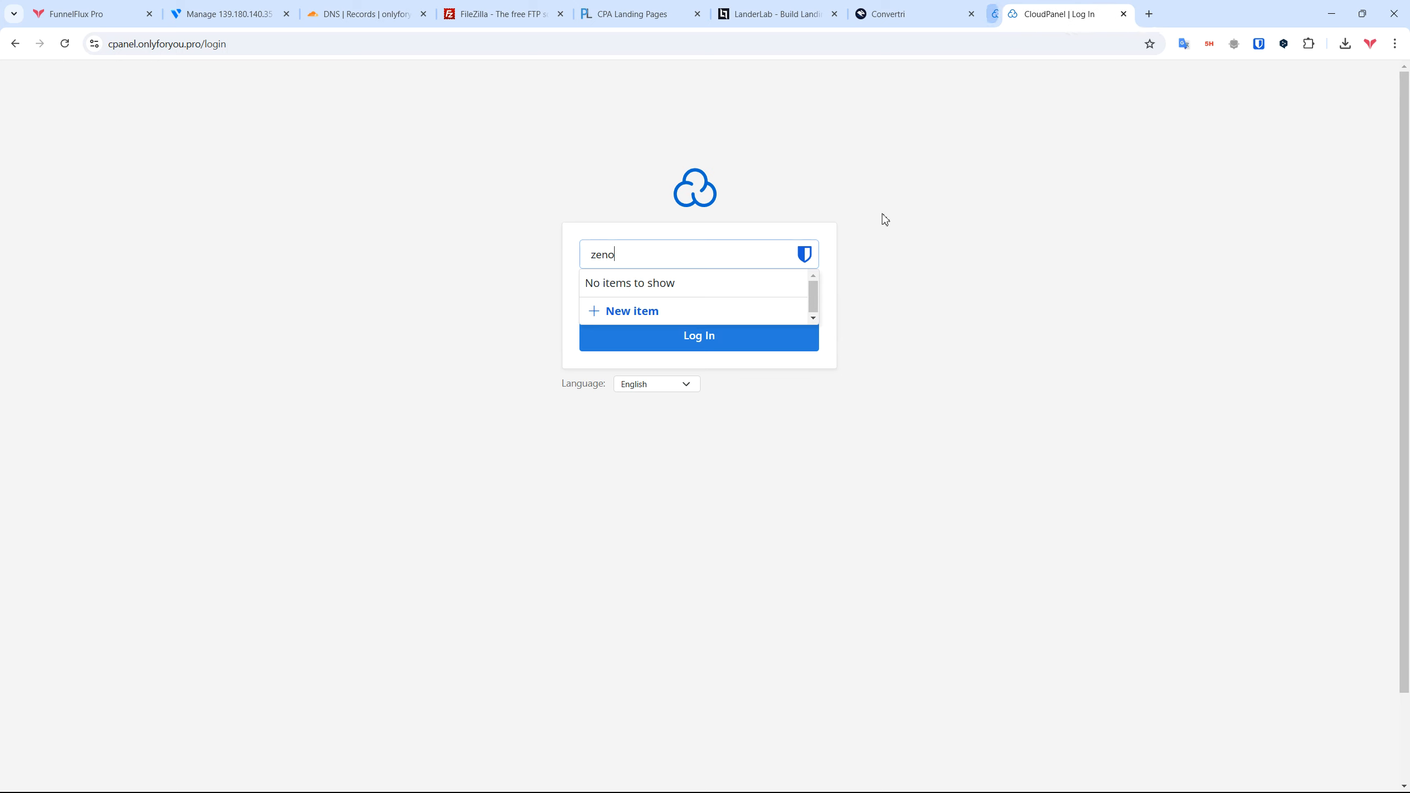
Step: Paste the saved password from the text editor, log in, and decline saving the password
left_click(697, 292)
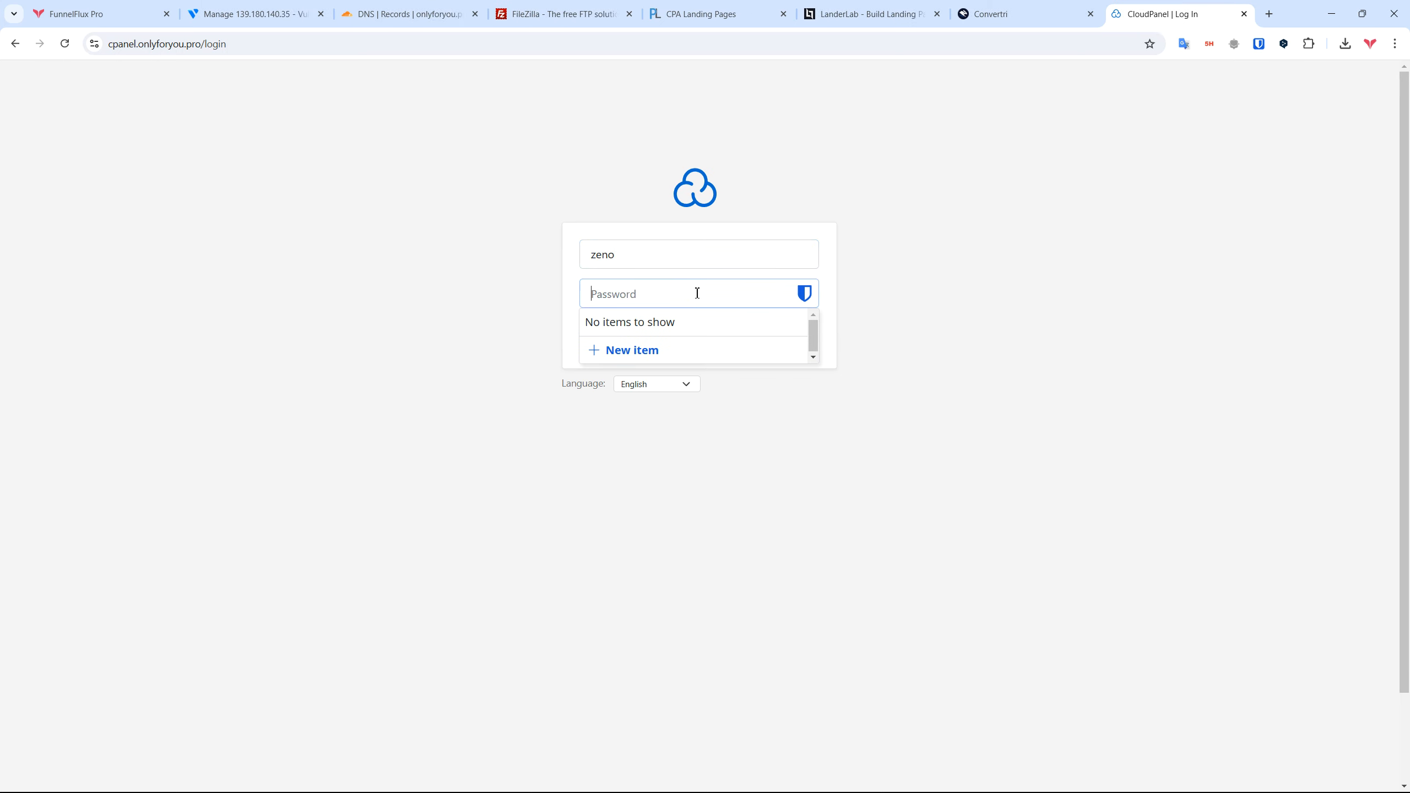
key("super+v")
left_click(875, 608)
key("alt+Tab")
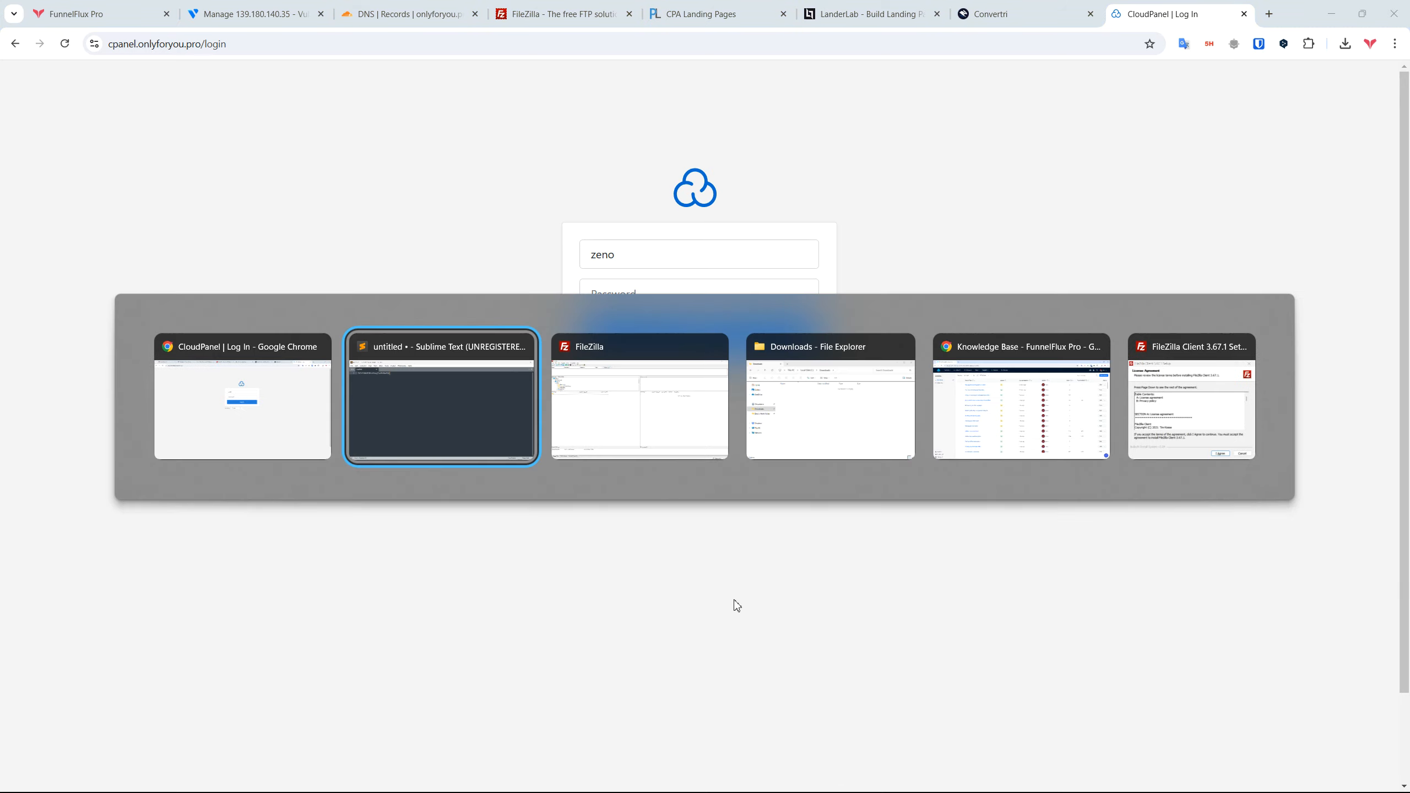
key("ctrl+a")
key("ctrl+c")
key("alt+Tab")
key("ctrl+v")
left_click(922, 382)
left_click(699, 336)
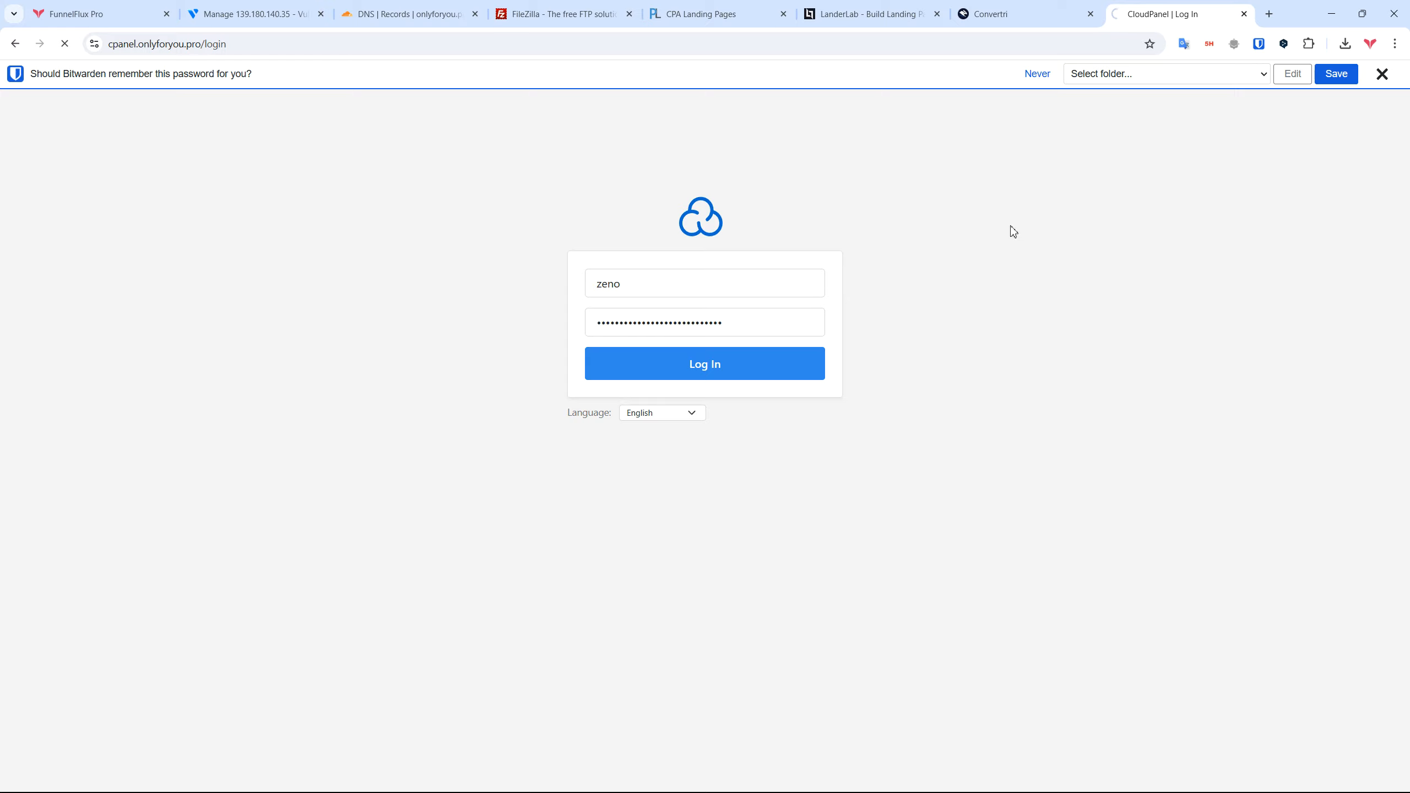
left_click(1383, 77)
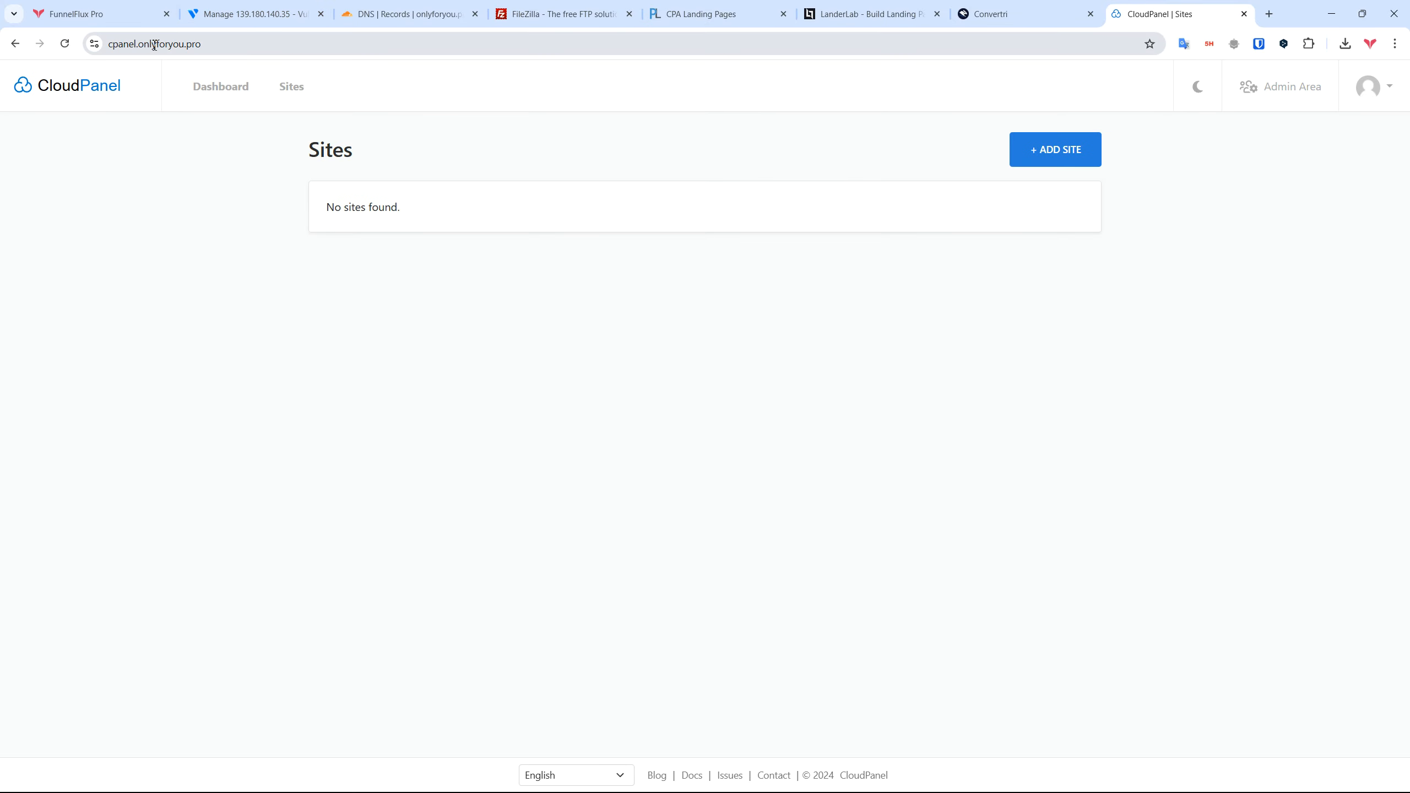
Step: Start a new PHP site with Generic as the application type
left_click(647, 281)
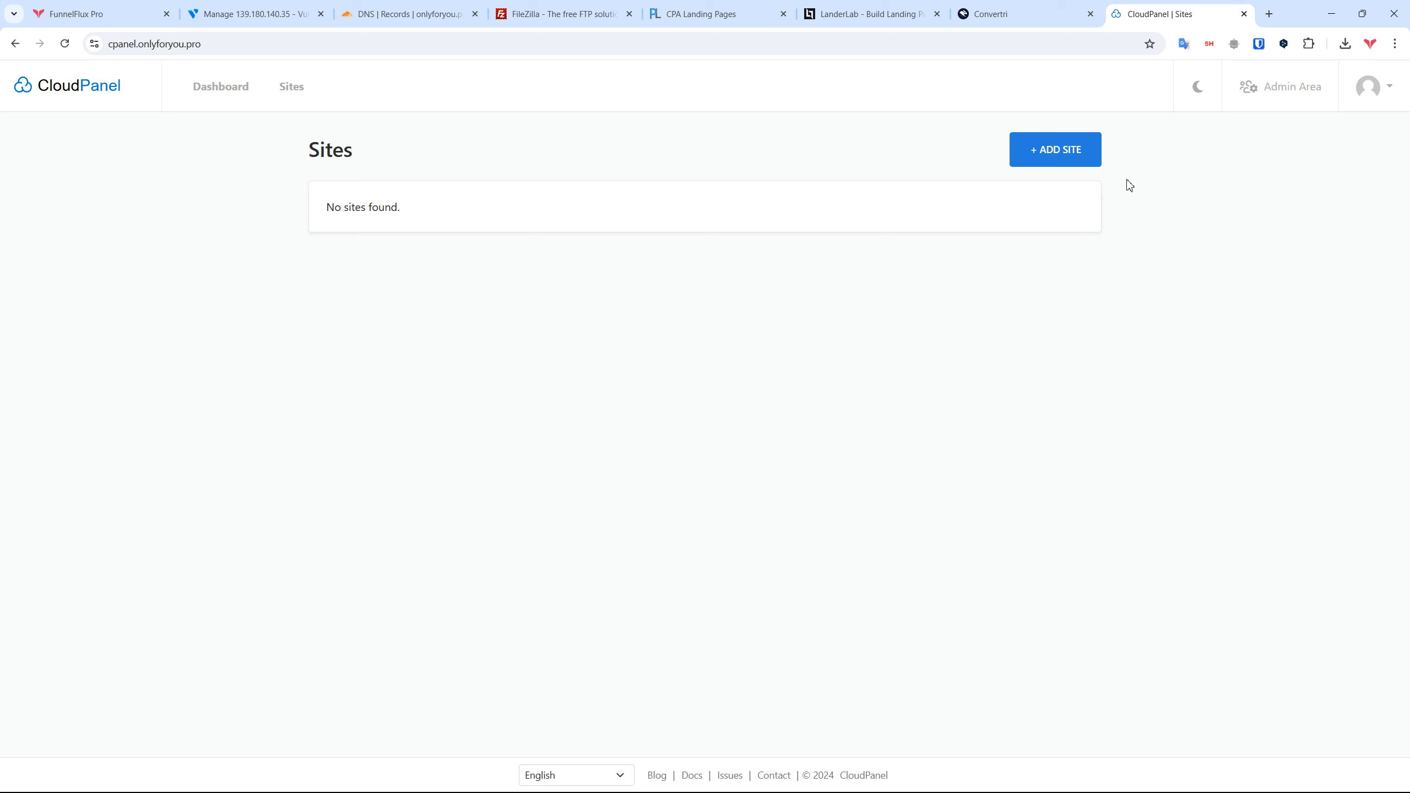
left_click(1049, 163)
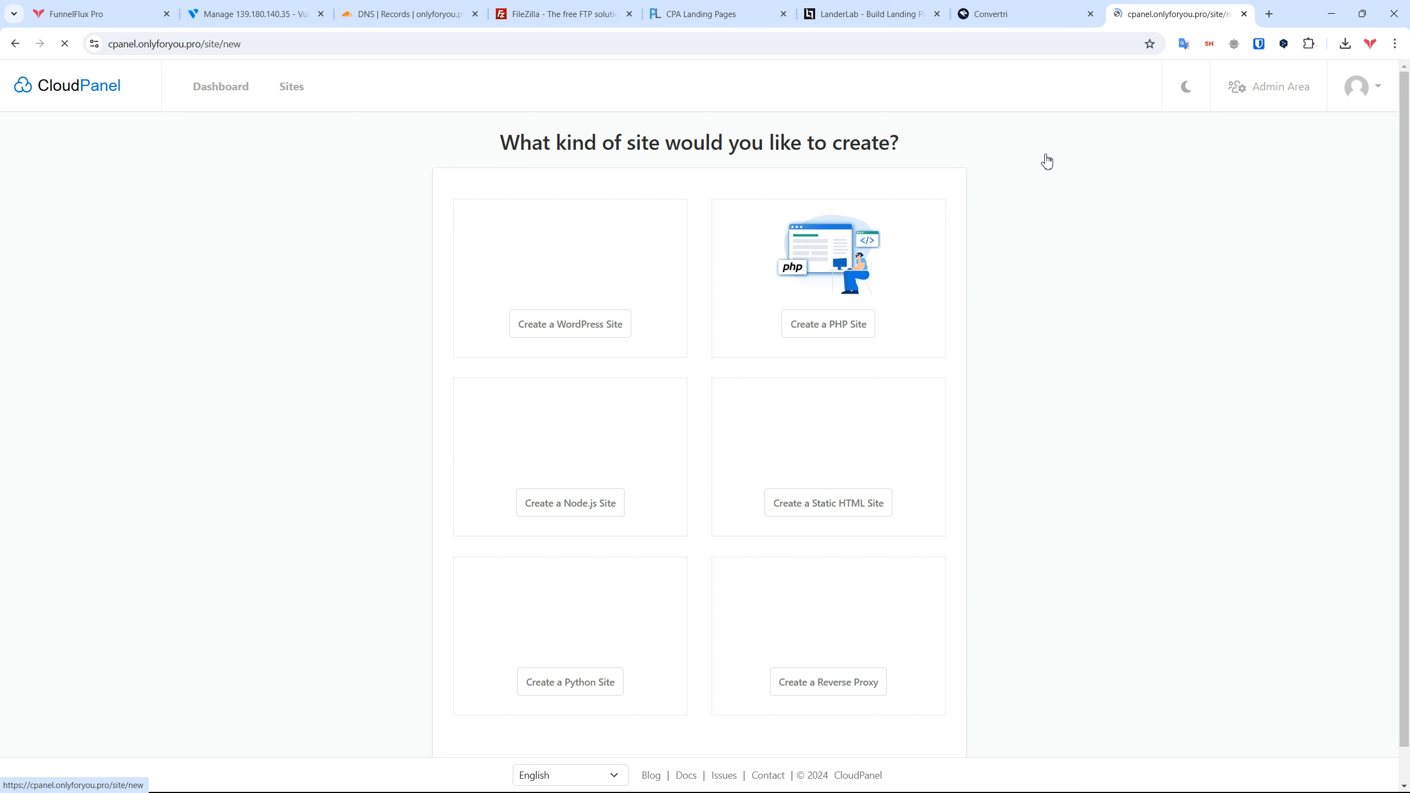
scroll(1043, 404, "down", 1)
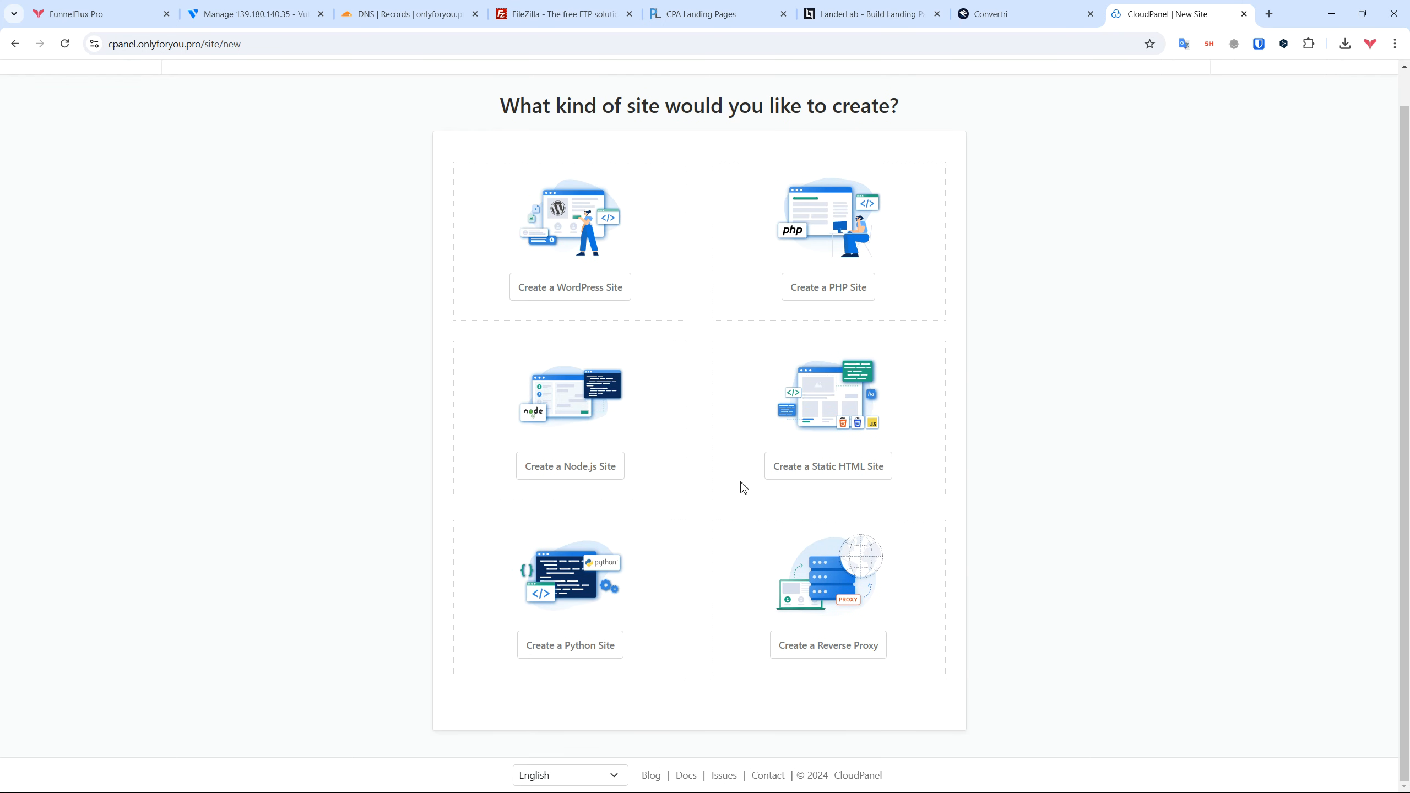
scroll(743, 492, "up", 1)
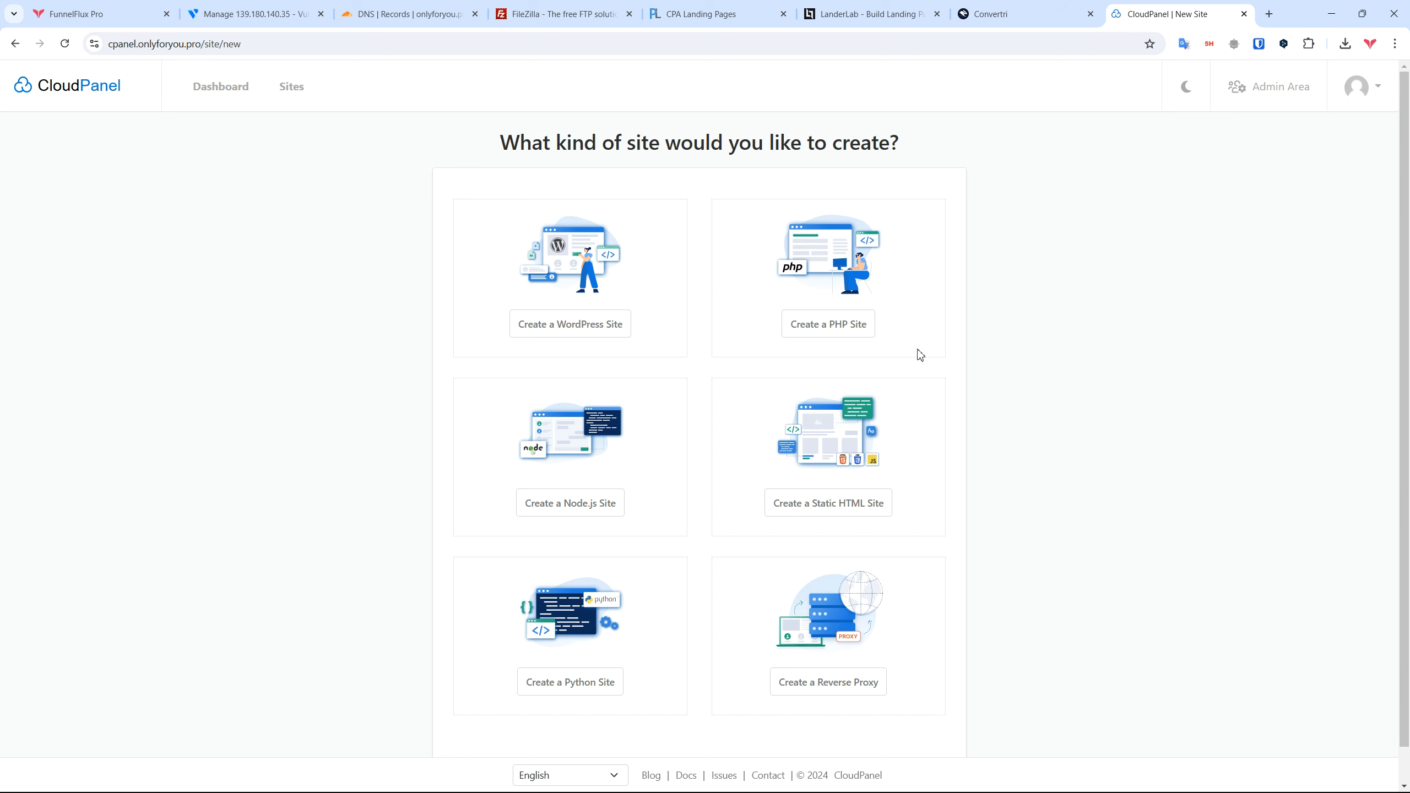
left_click(842, 328)
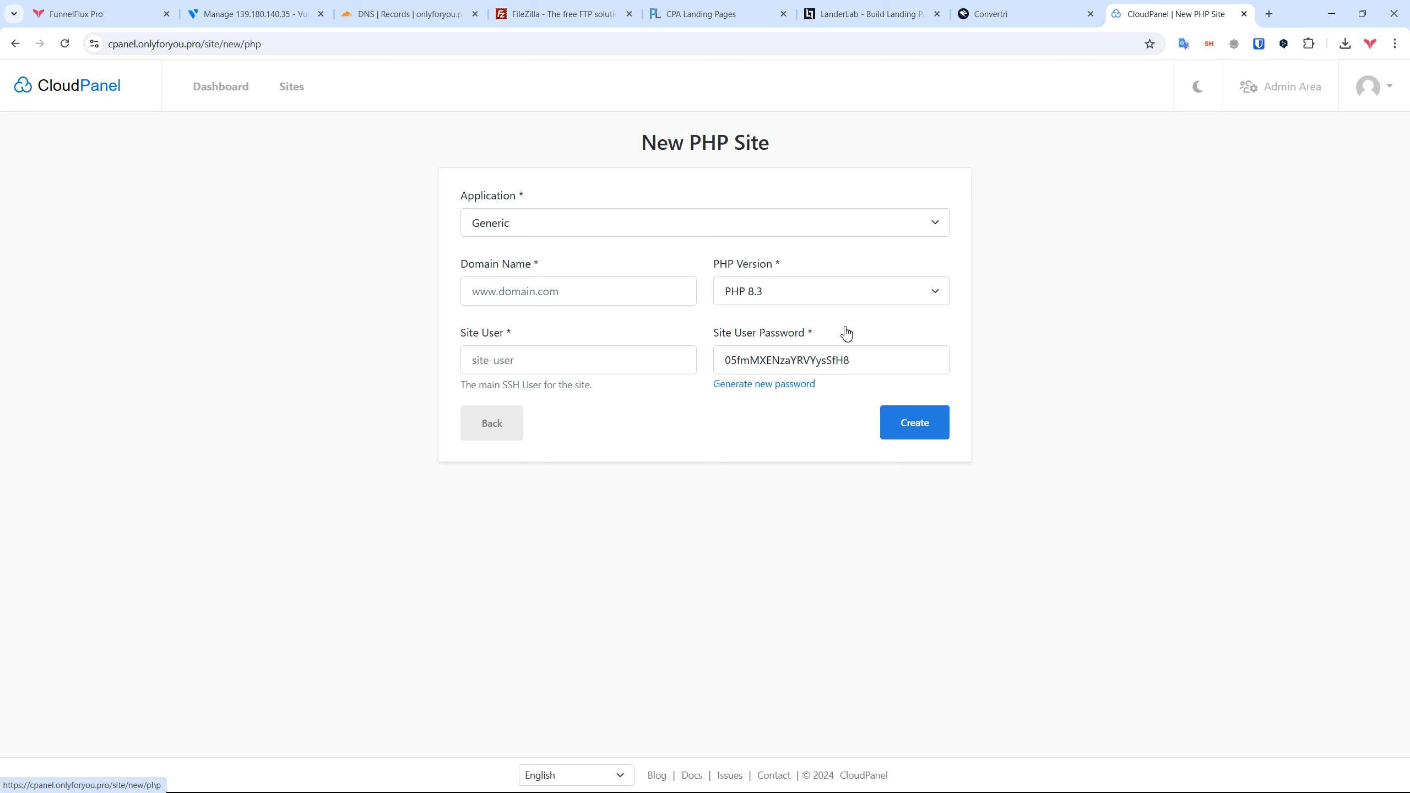
left_click(580, 230)
scroll(680, 387, "down", 3)
scroll(686, 491, "up", 3)
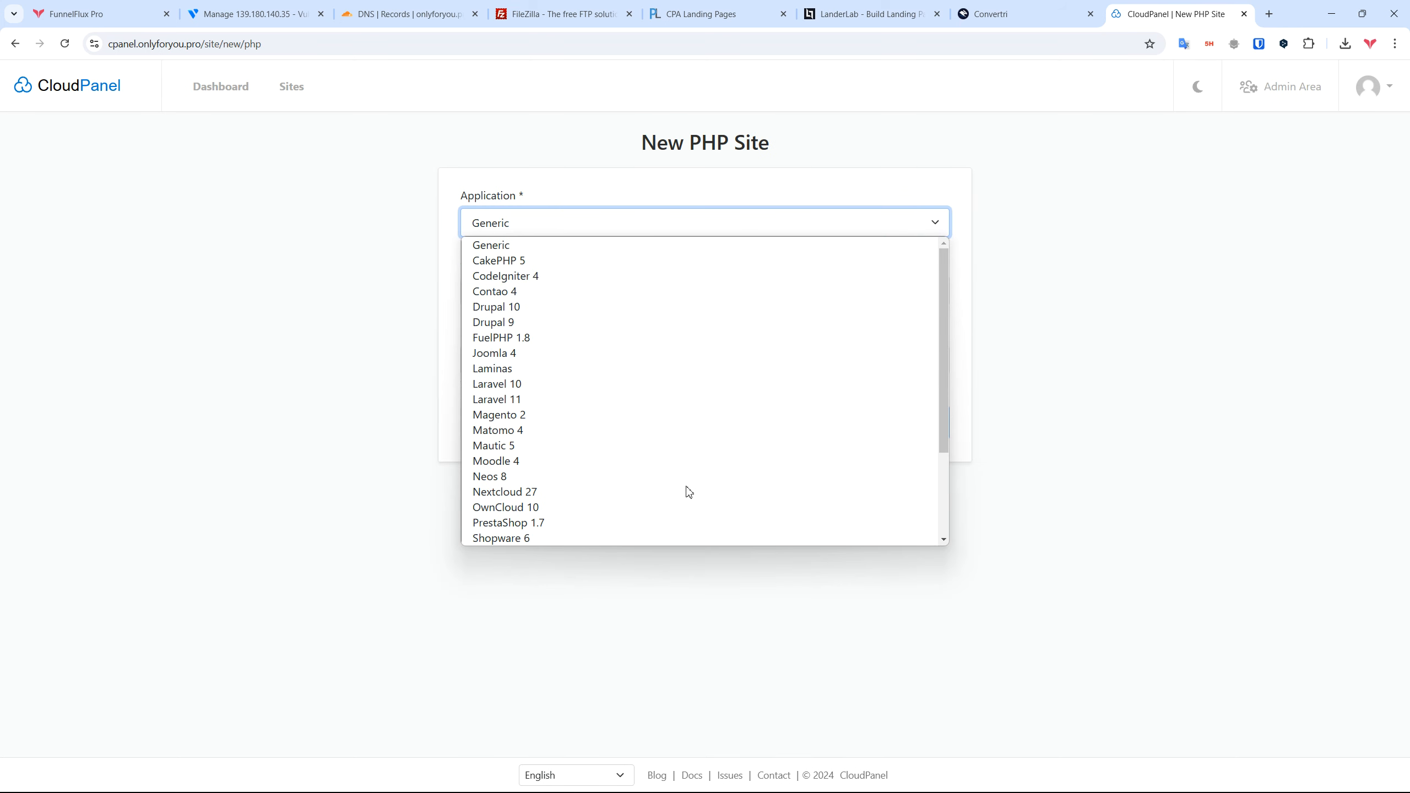
left_click(491, 243)
Step: Enter domain landers.onlyforyou.pro, keep PHP 8.3 and the generated site user, and create the site
left_click(560, 286)
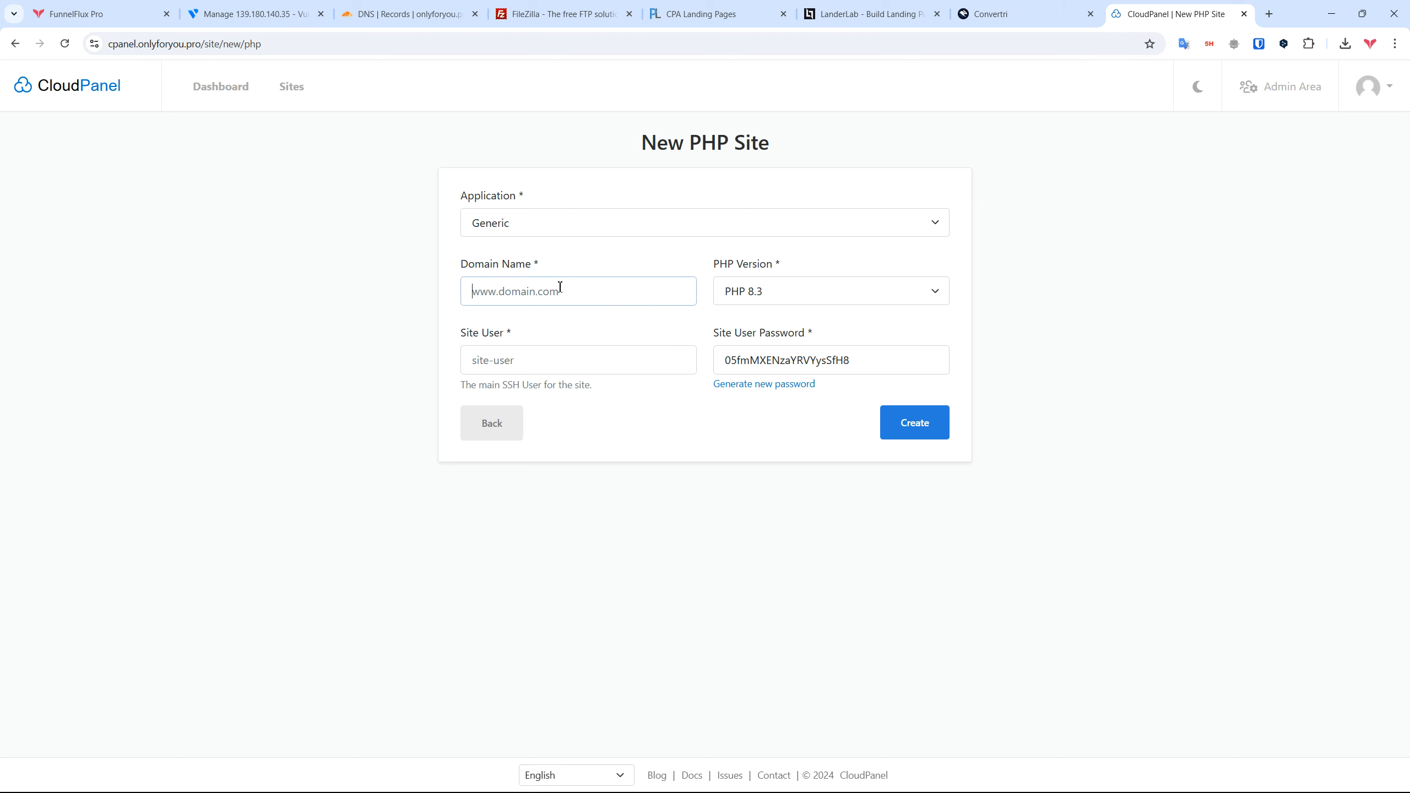
type("landers.onlyforyou.pro")
left_click(833, 292)
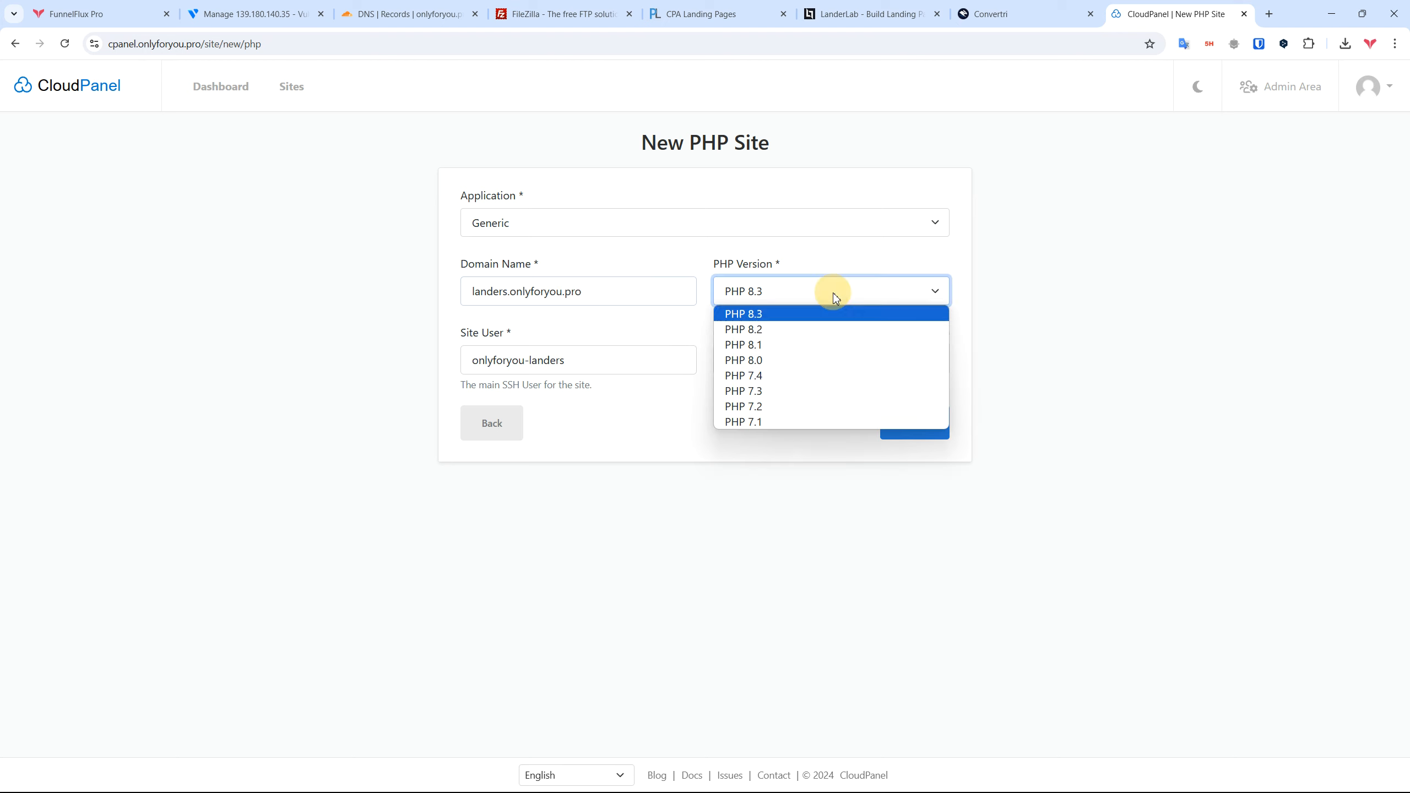
left_click(991, 295)
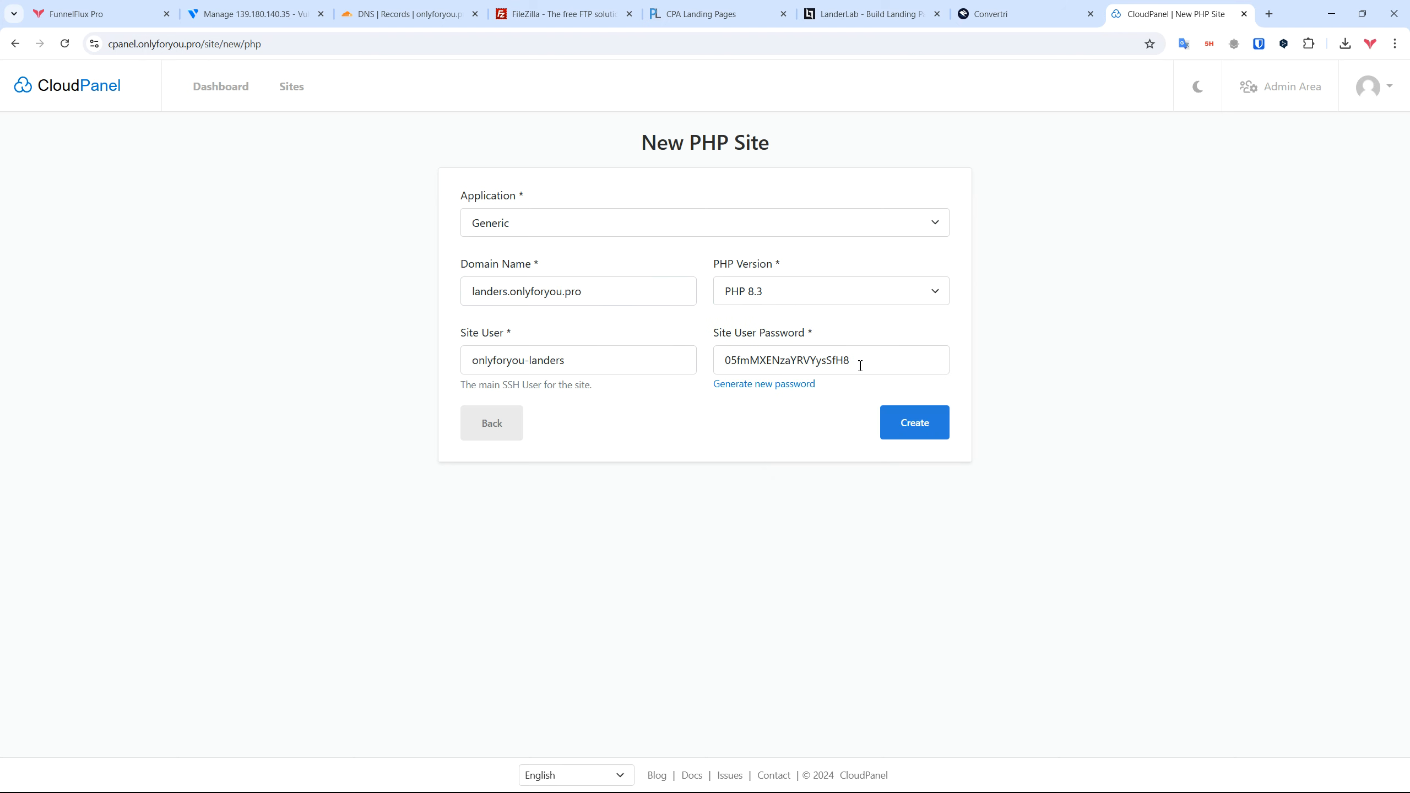
left_click_drag(866, 358, 705, 358)
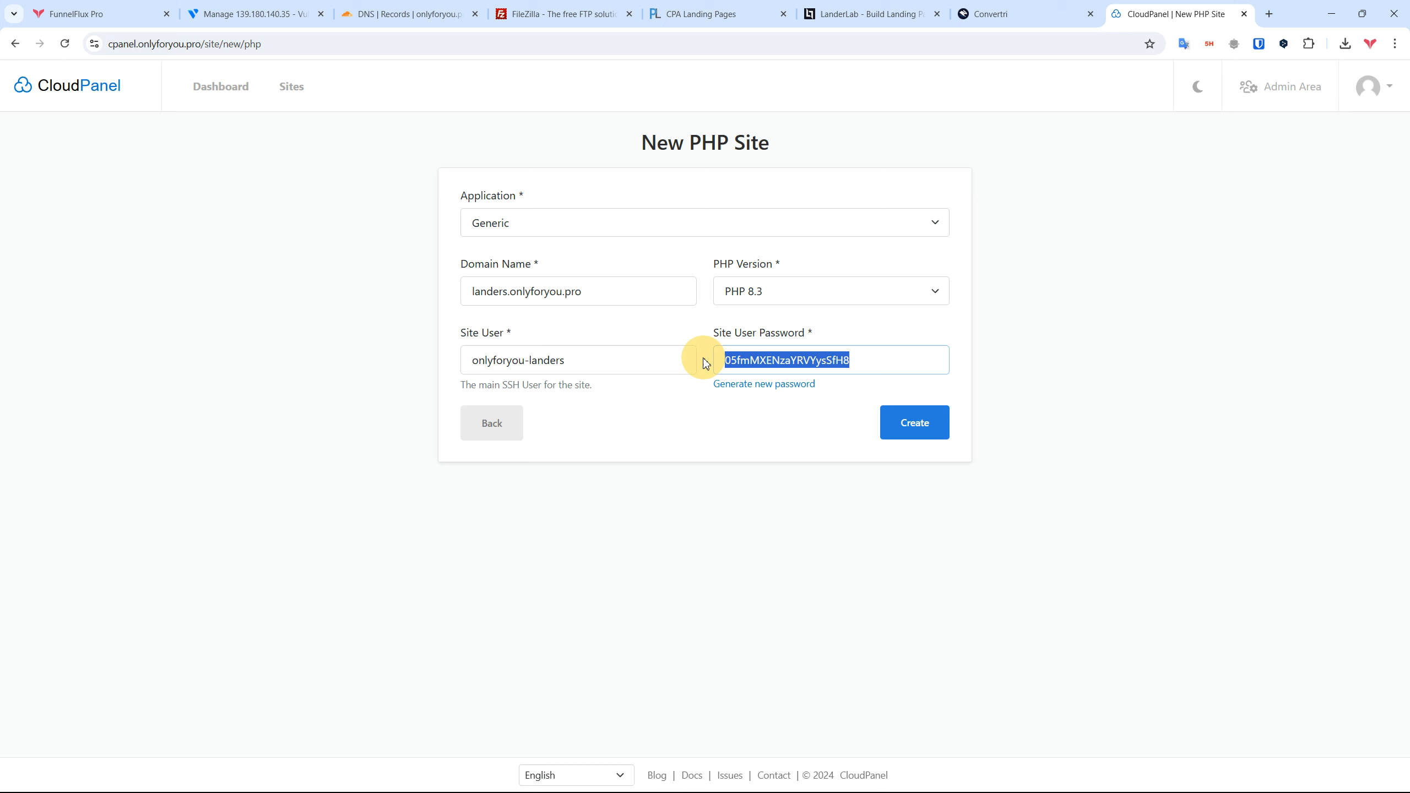
left_click_drag(592, 366, 371, 356)
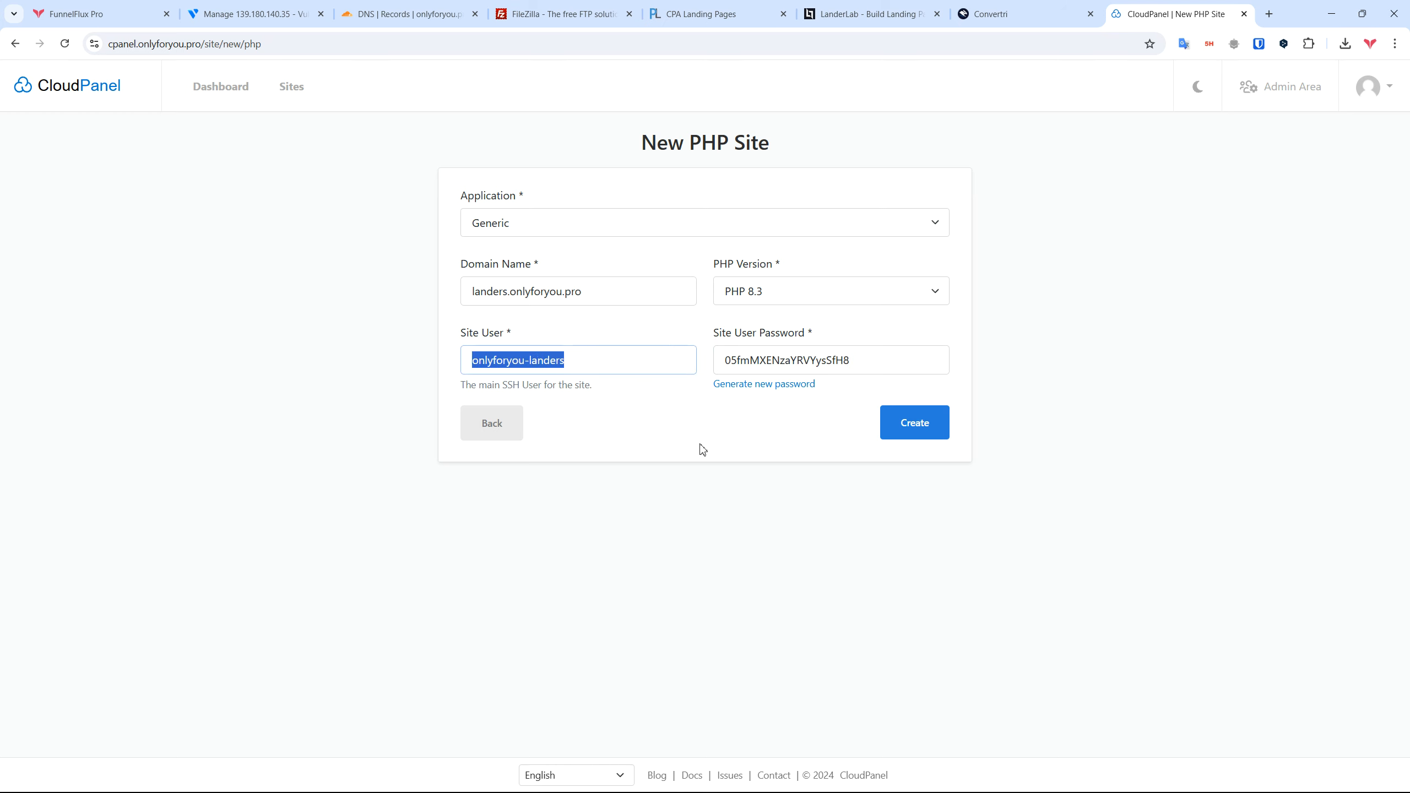
left_click_drag(448, 390, 617, 390)
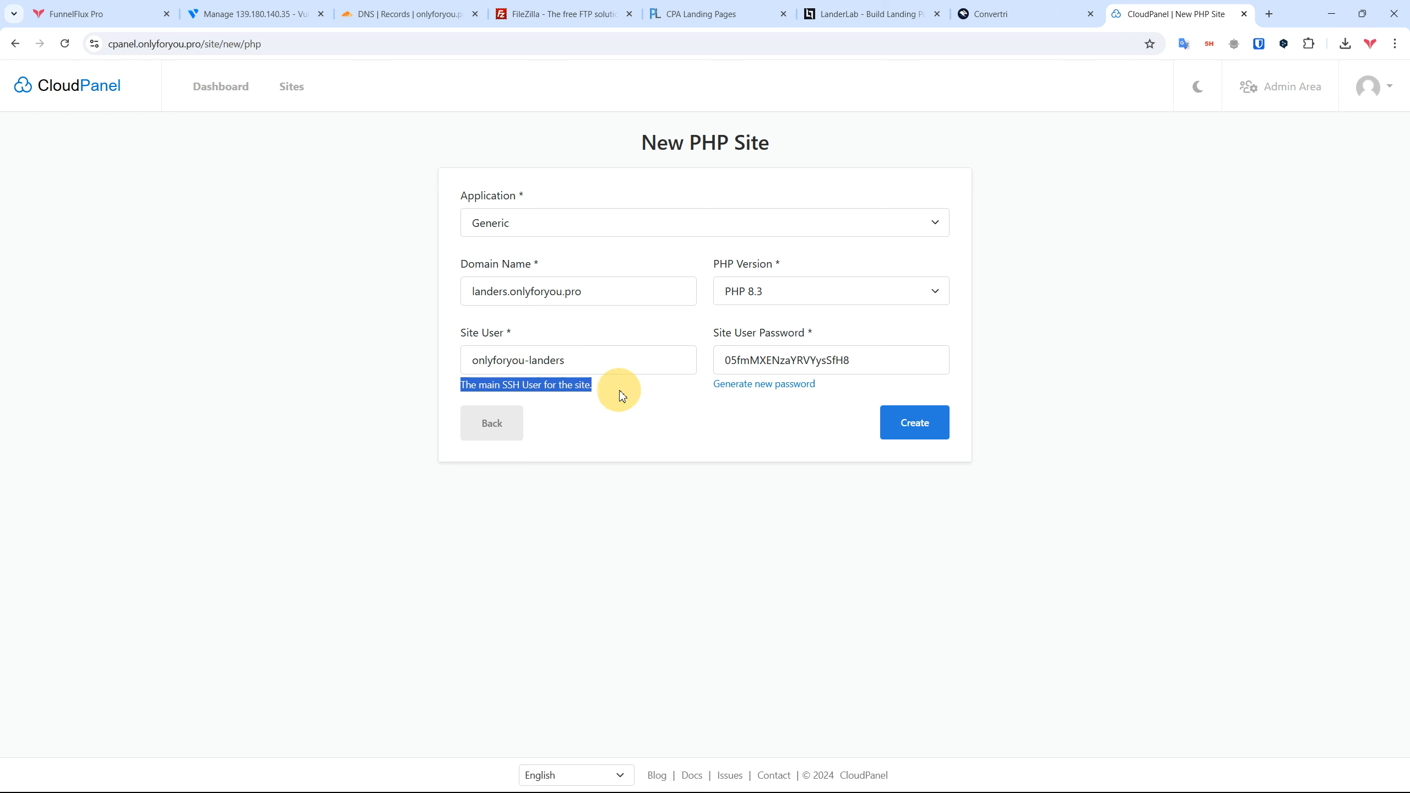
left_click(824, 360)
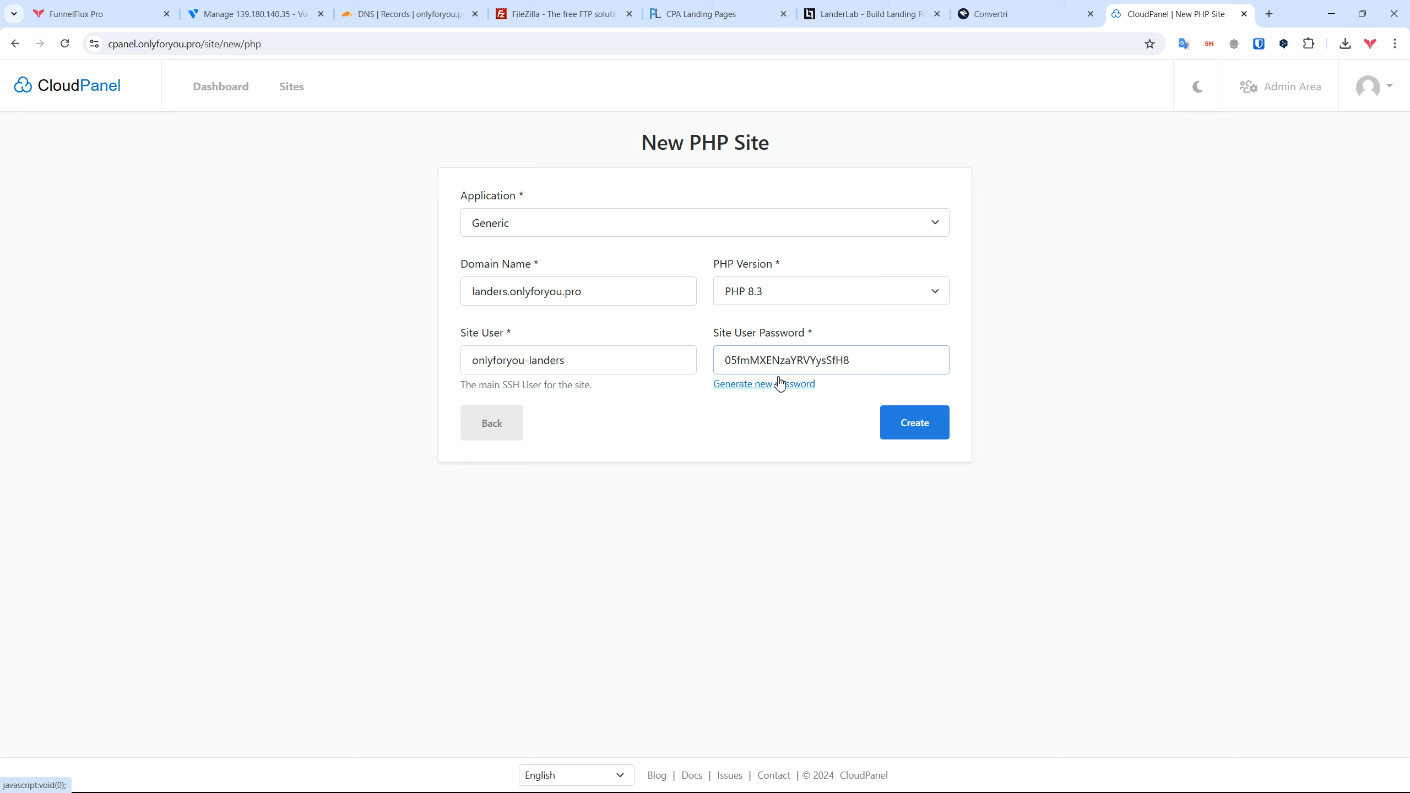
left_click(915, 423)
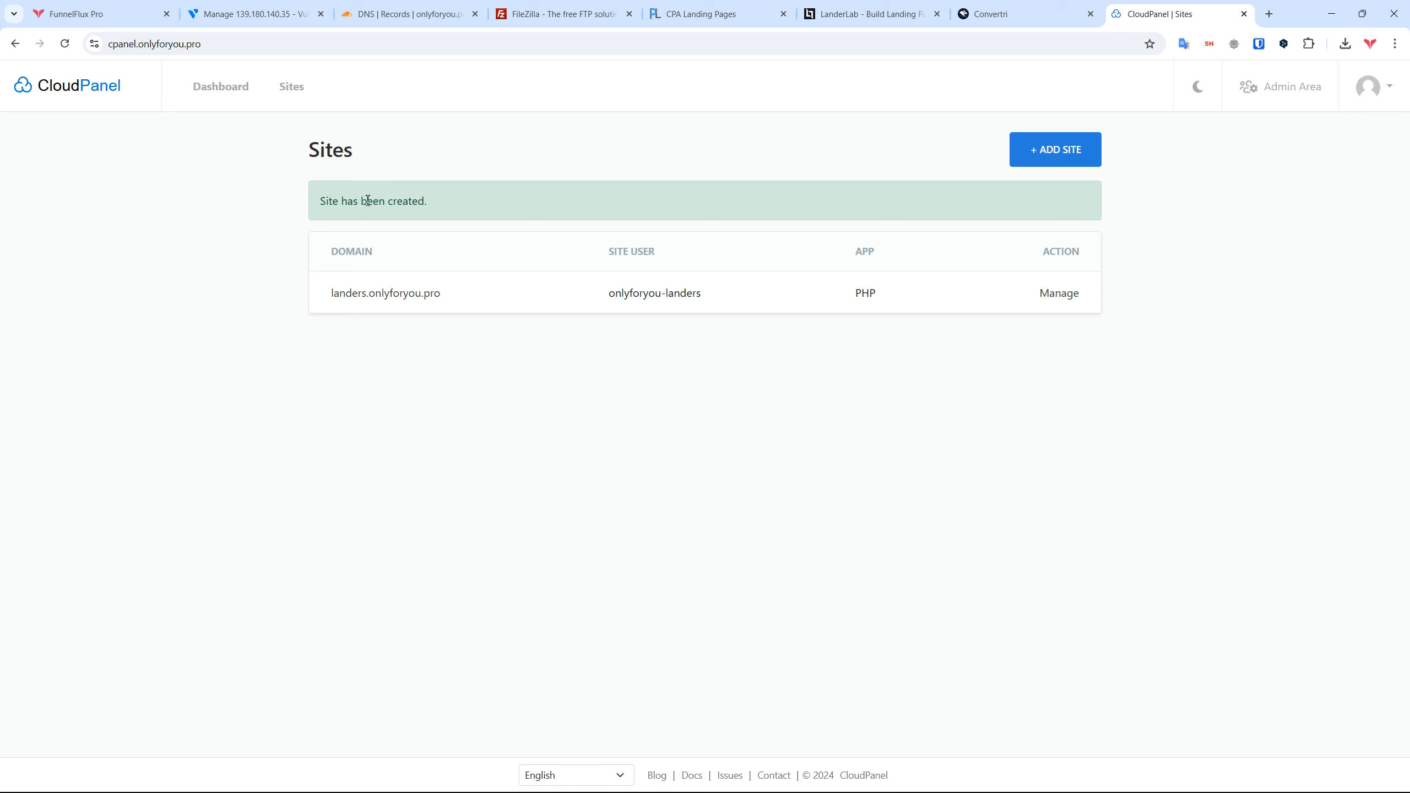
Step: Glance at the Cloudflare DNS records, then open Manage for landers.onlyforyou.pro
left_click_drag(474, 306, 346, 317)
left_click(419, 310)
left_click(383, 14)
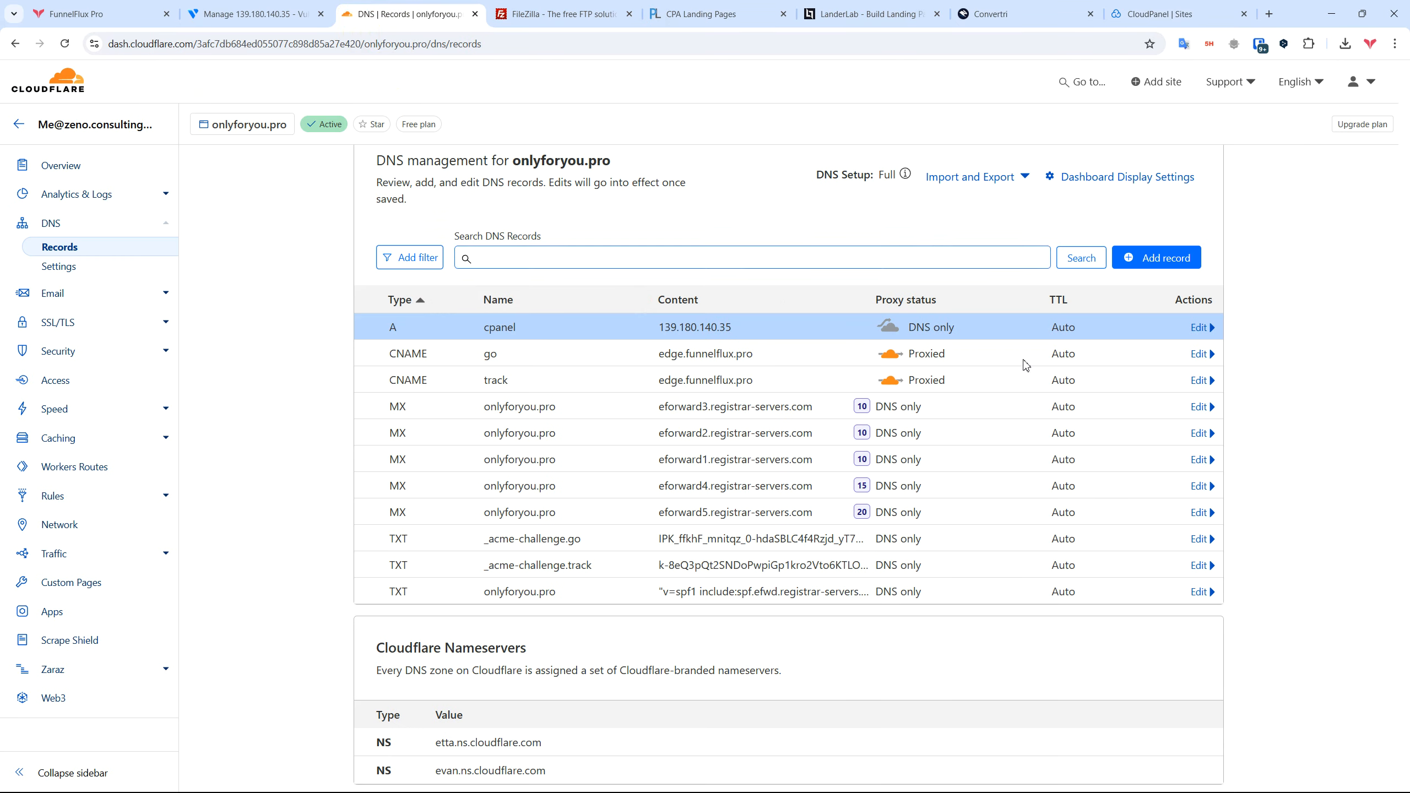
left_click(1182, 15)
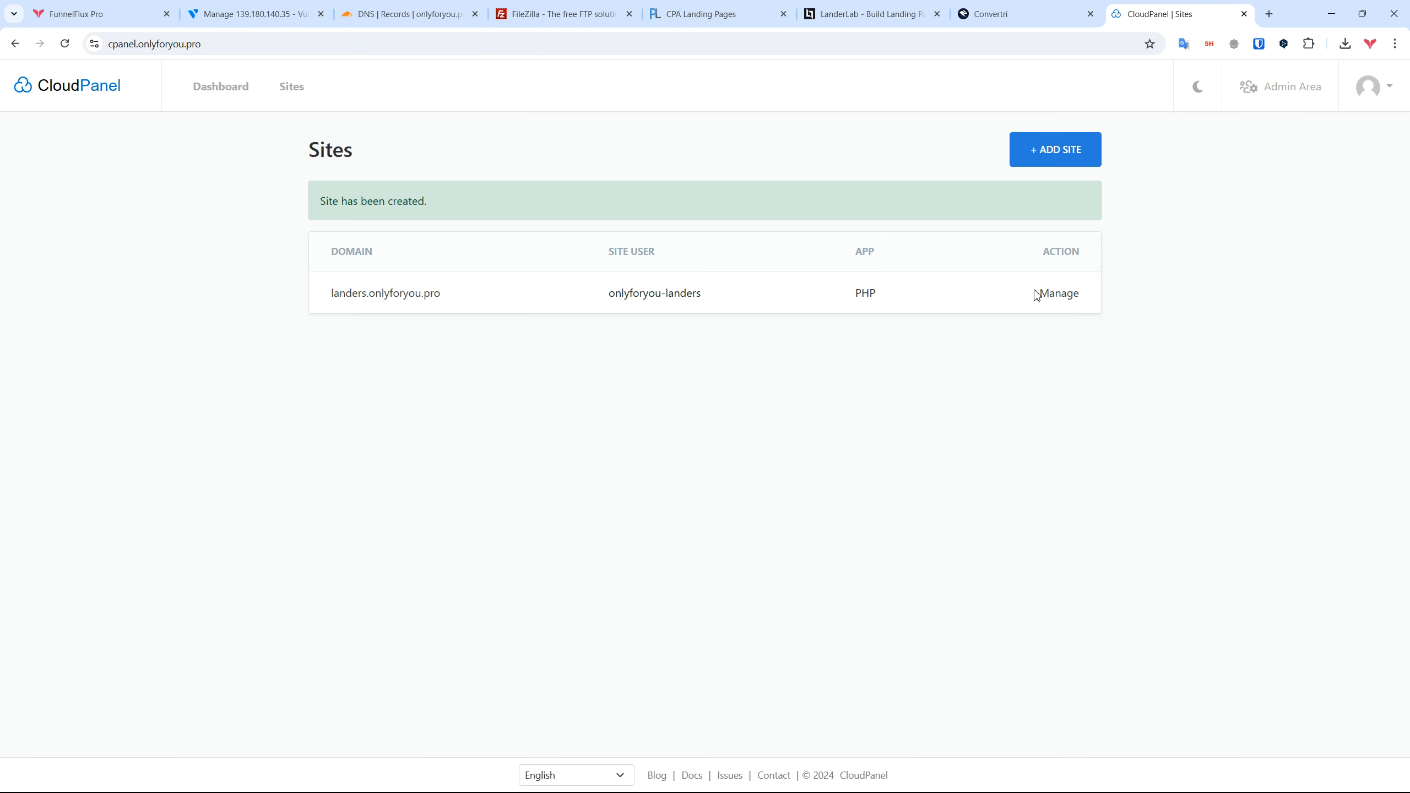
left_click(1059, 296)
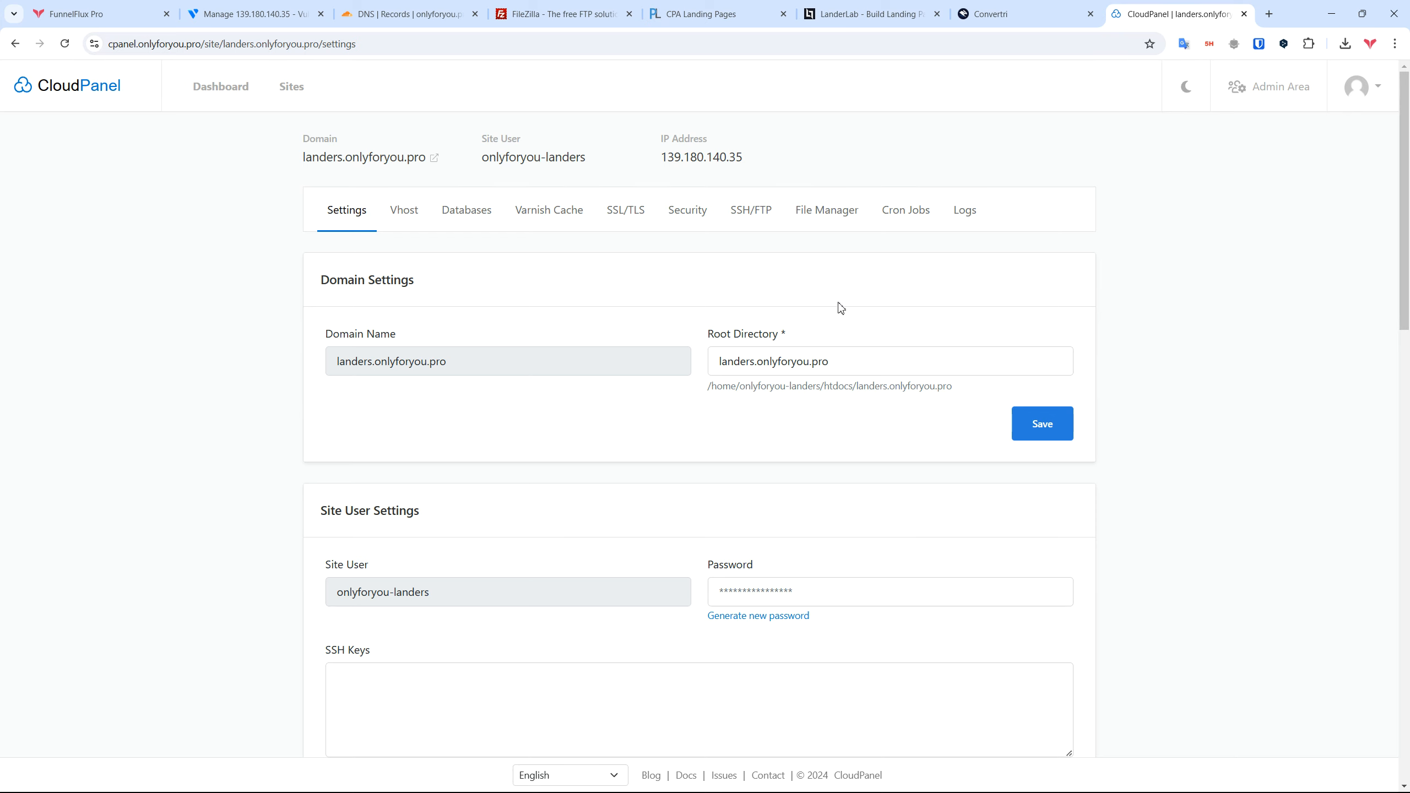
Step: Scroll through the landers site's settings, noting its root directory
scroll(688, 344, "down", 1)
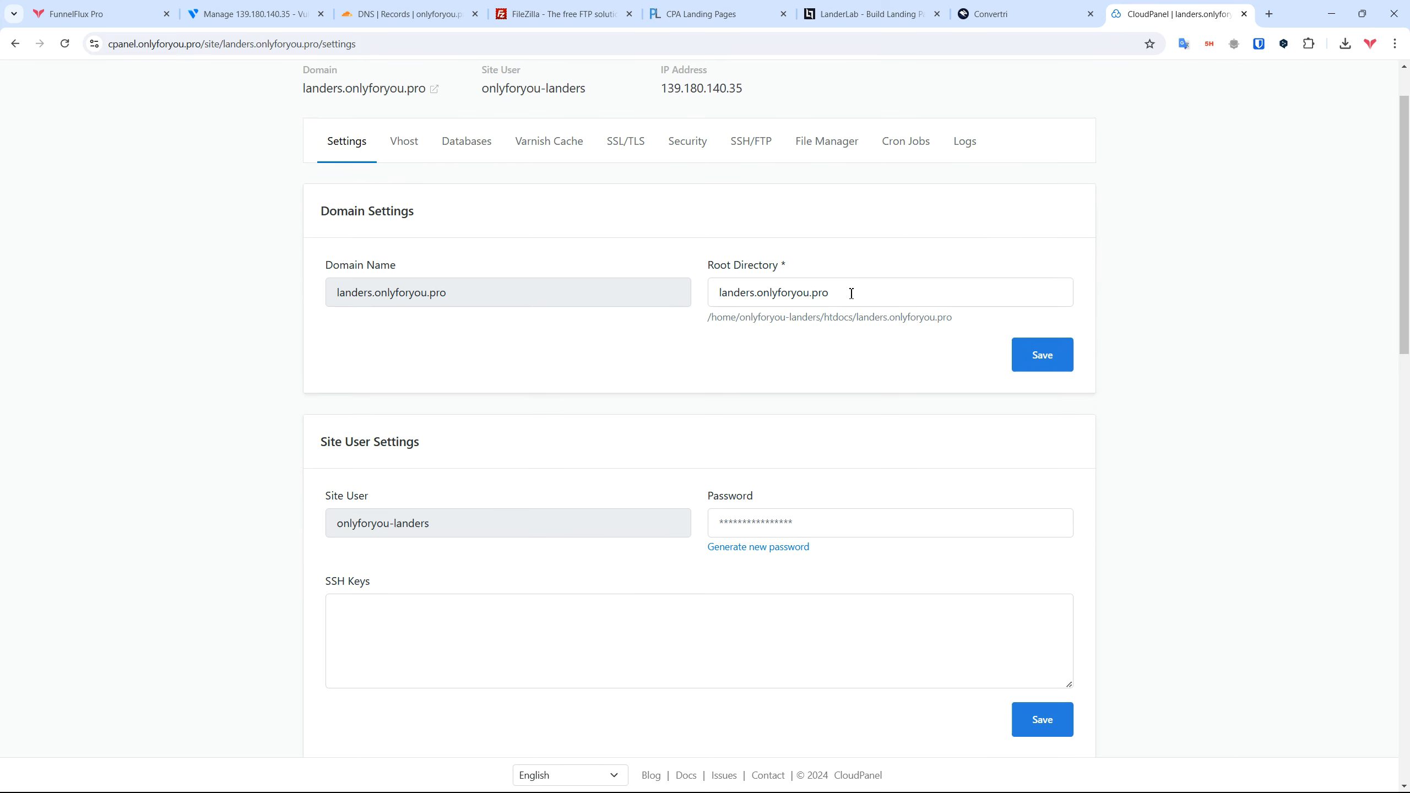
left_click_drag(851, 293, 645, 292)
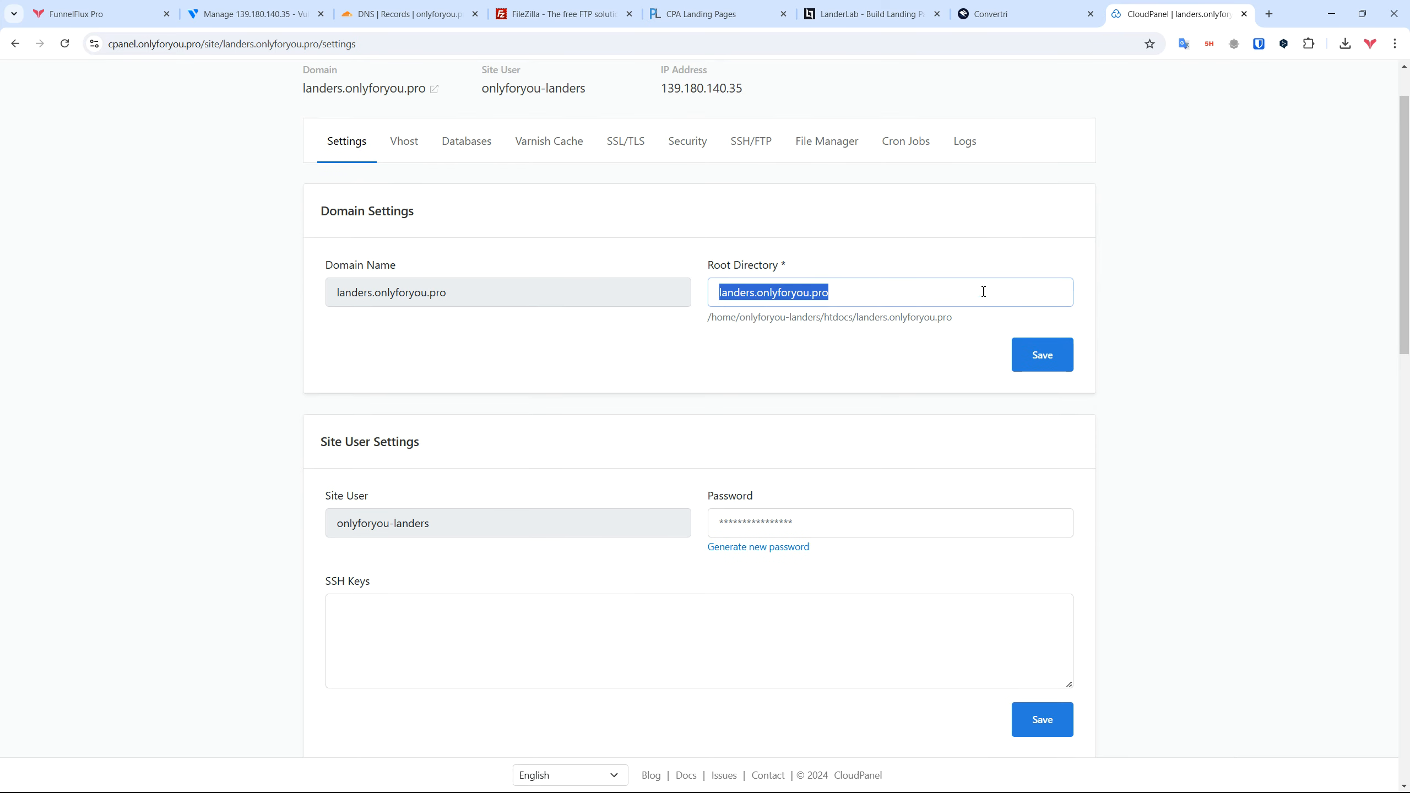
scroll(1205, 333, "down", 5)
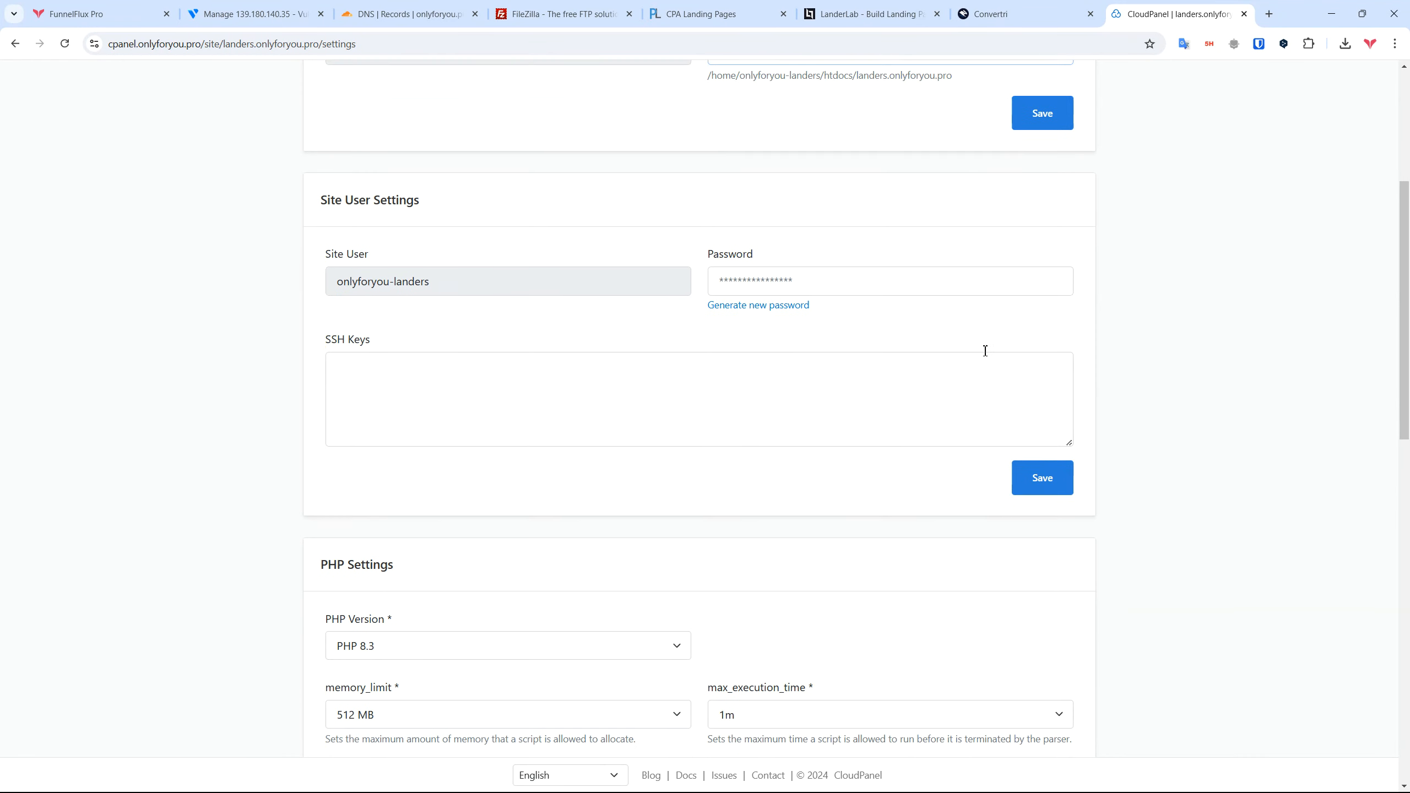
scroll(601, 277, "down", 17)
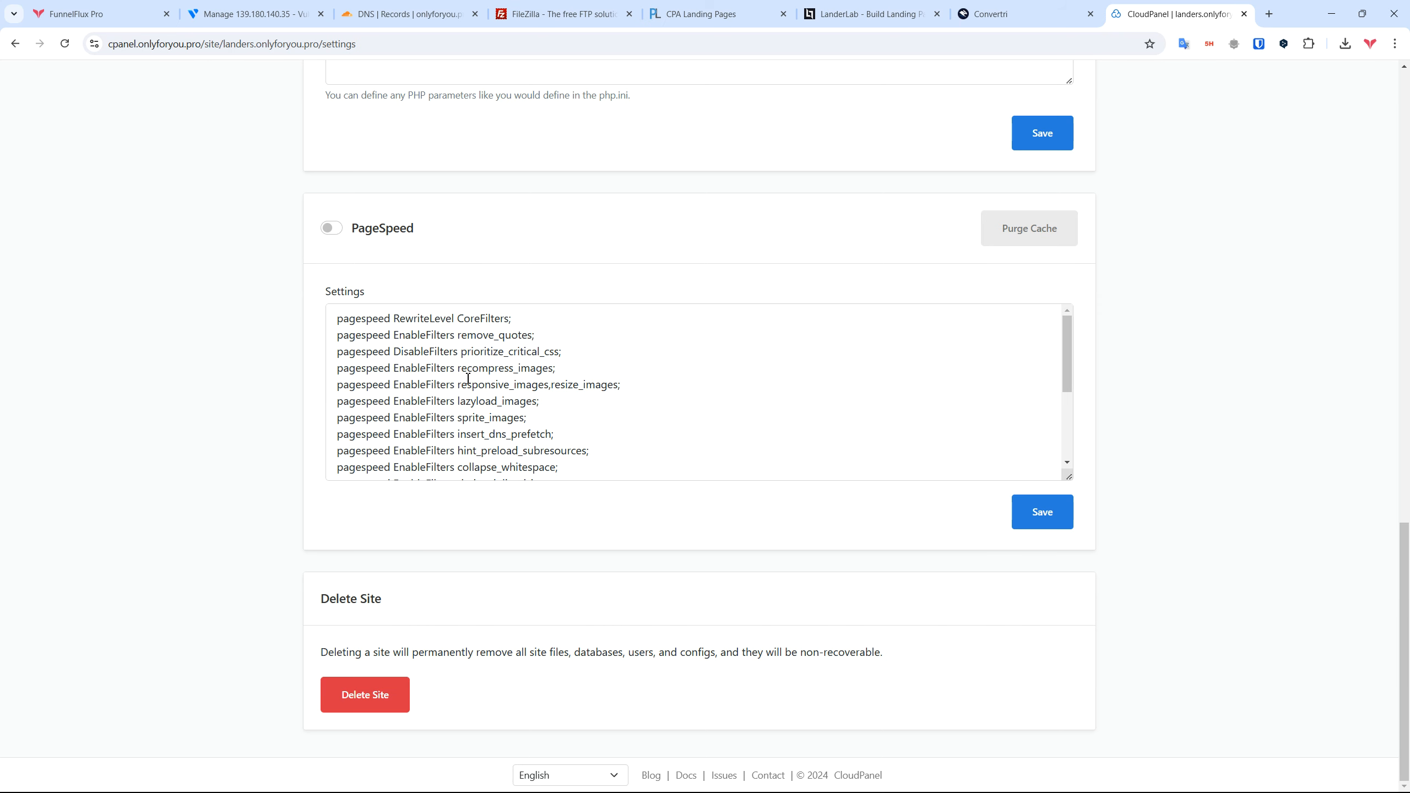
scroll(593, 347, "up", 7)
scroll(381, 574, "down", 4)
scroll(466, 620, "down", 3)
scroll(575, 613, "up", 3)
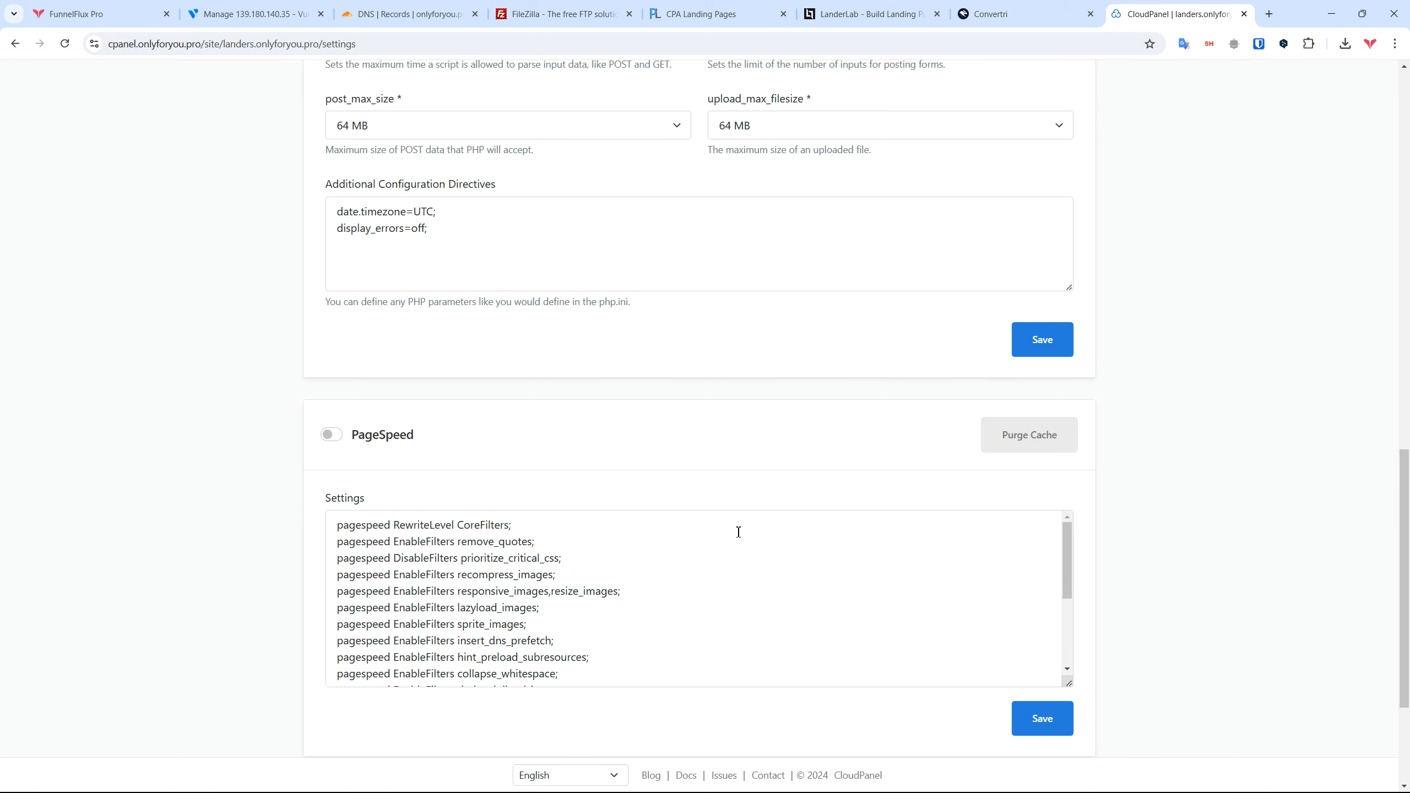
scroll(738, 532, "up", 15)
Step: Check the Vhost, Databases and SSL/TLS tabs, ending on Security
left_click(404, 211)
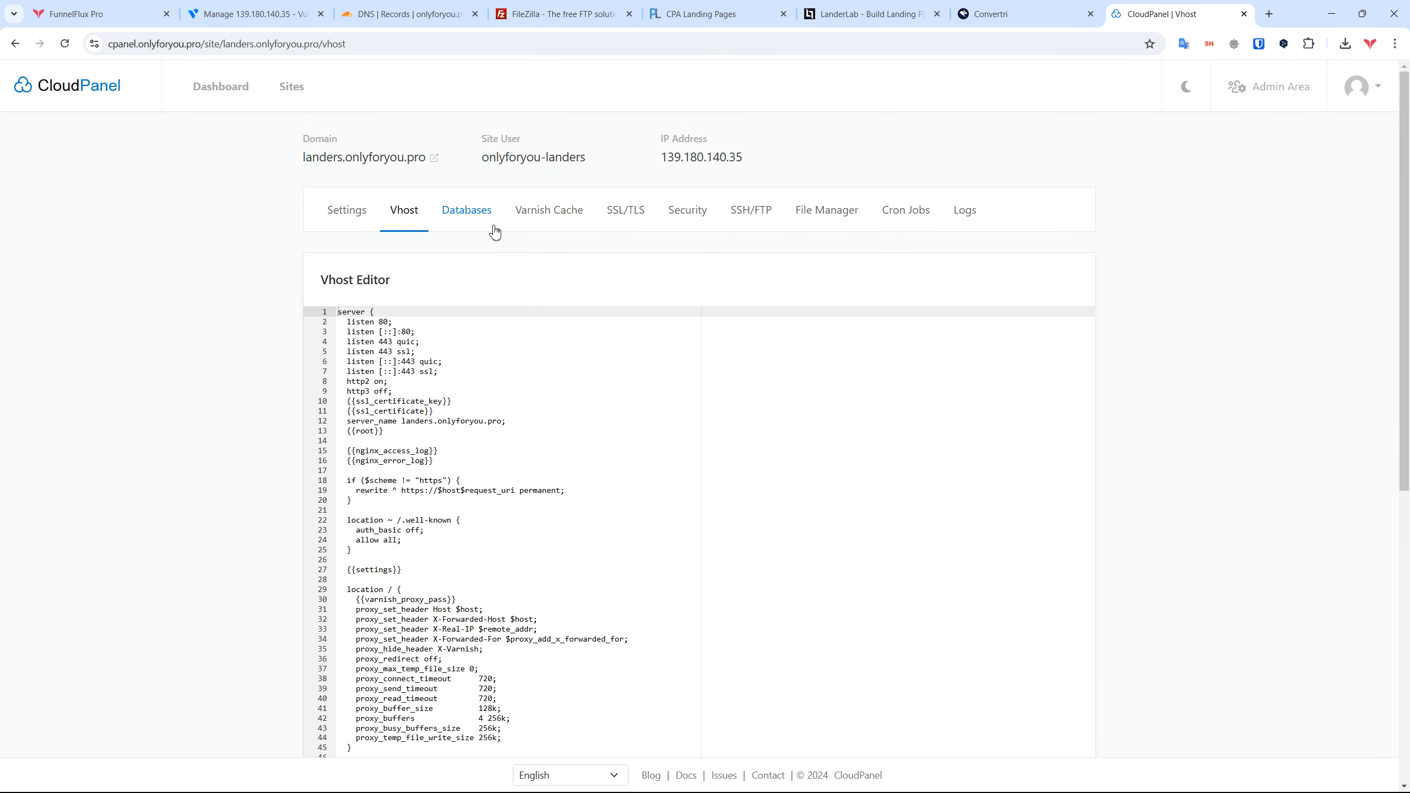
left_click(471, 217)
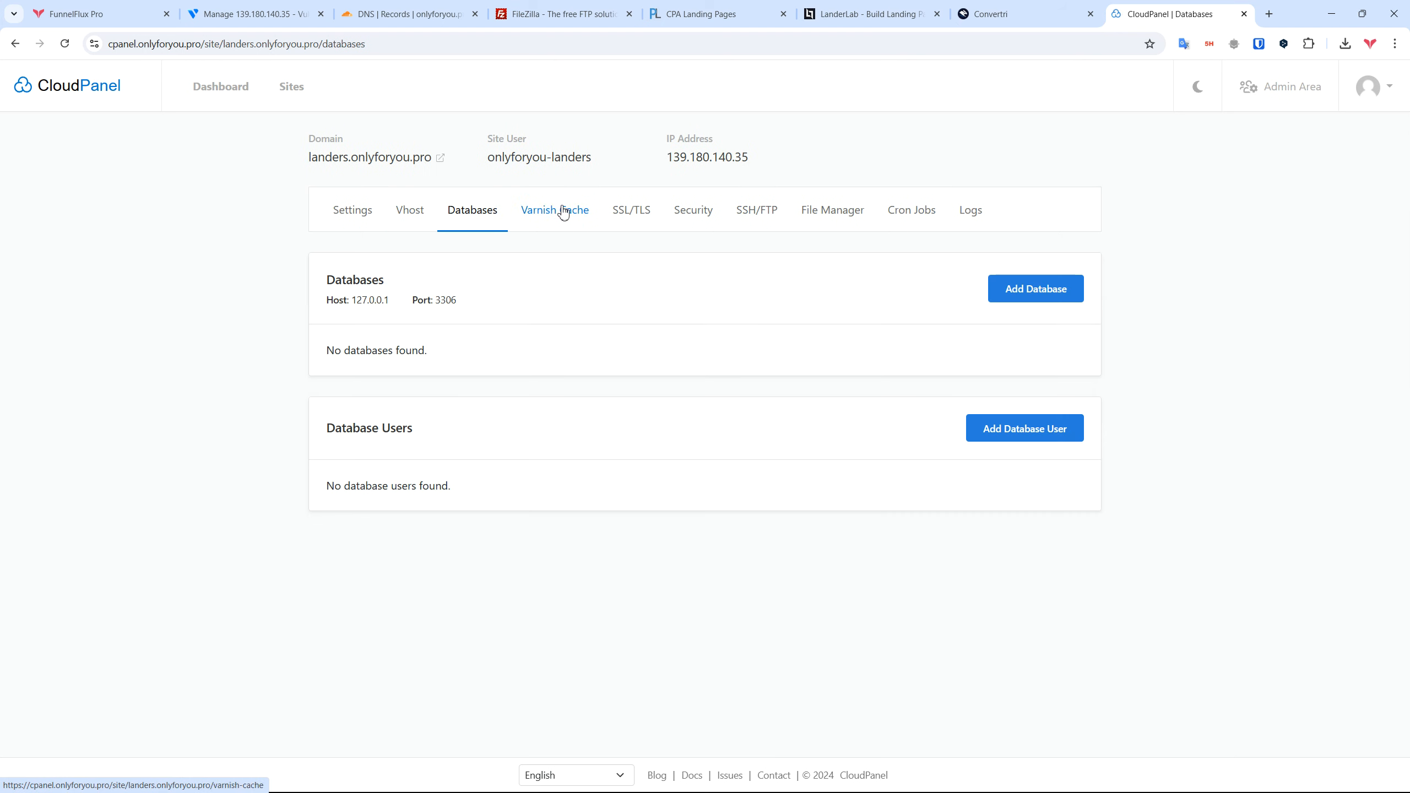
left_click(638, 219)
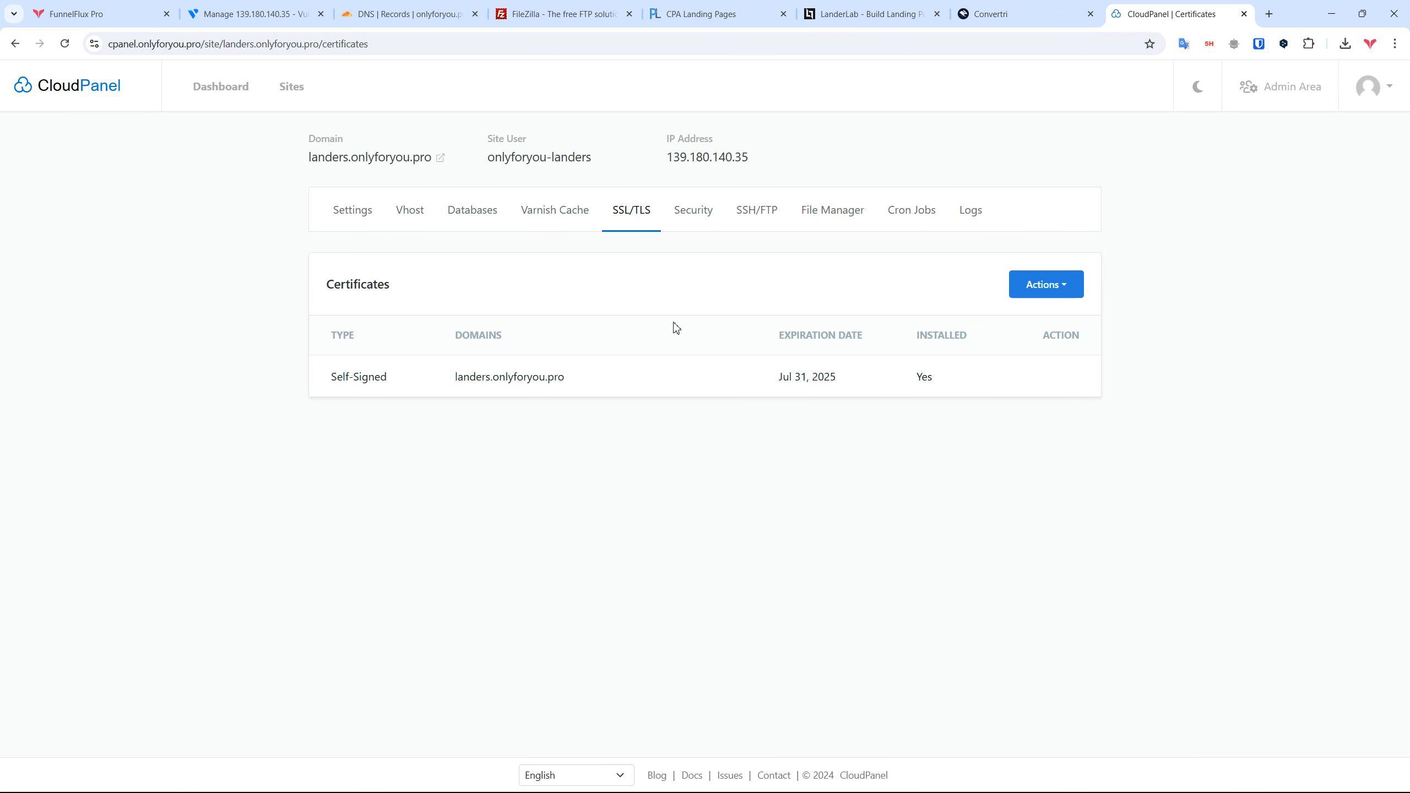
left_click(702, 218)
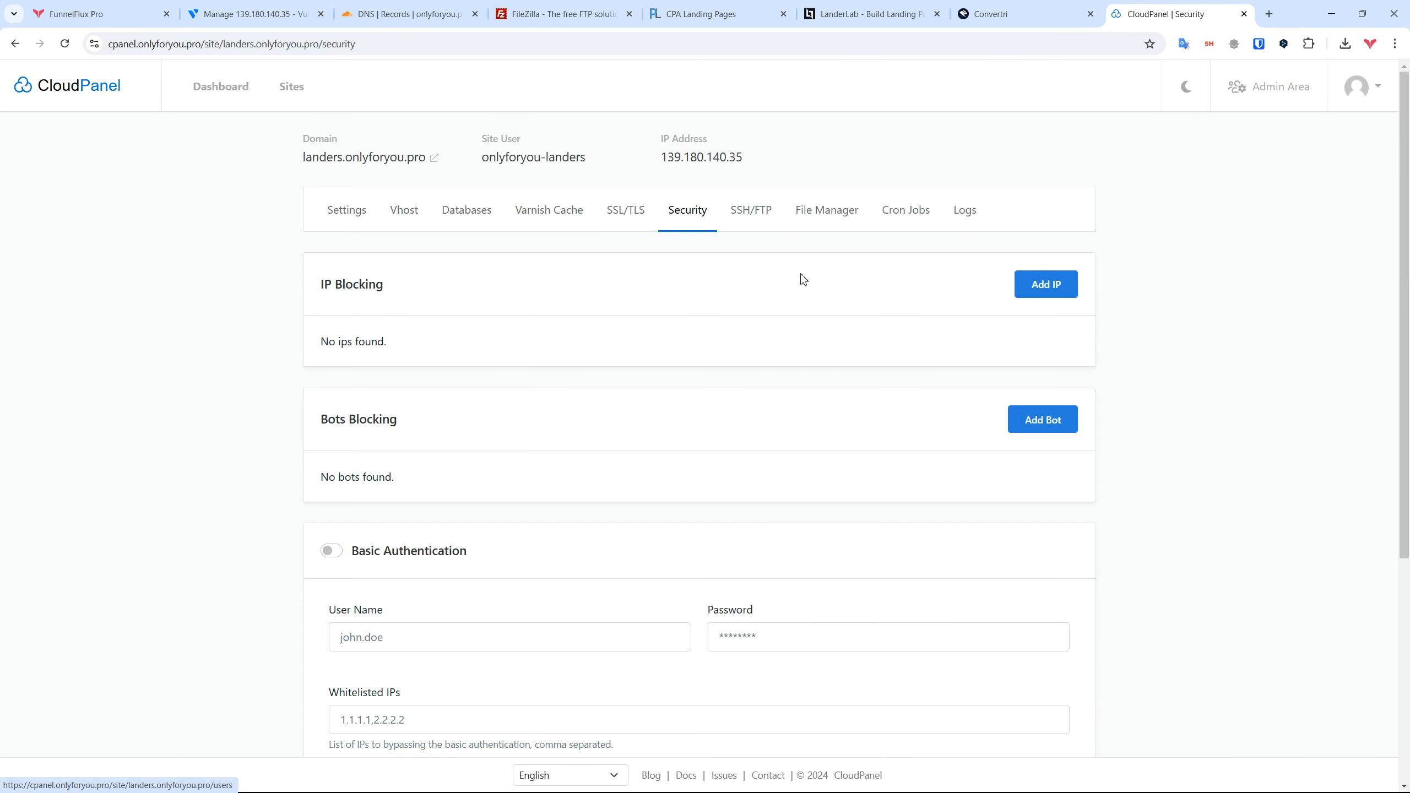
Step: Enable 'Allow traffic from Cloudflare only' for the site and save it
scroll(779, 253, "down", 2)
scroll(664, 285, "down", 3)
left_click_drag(326, 565, 421, 566)
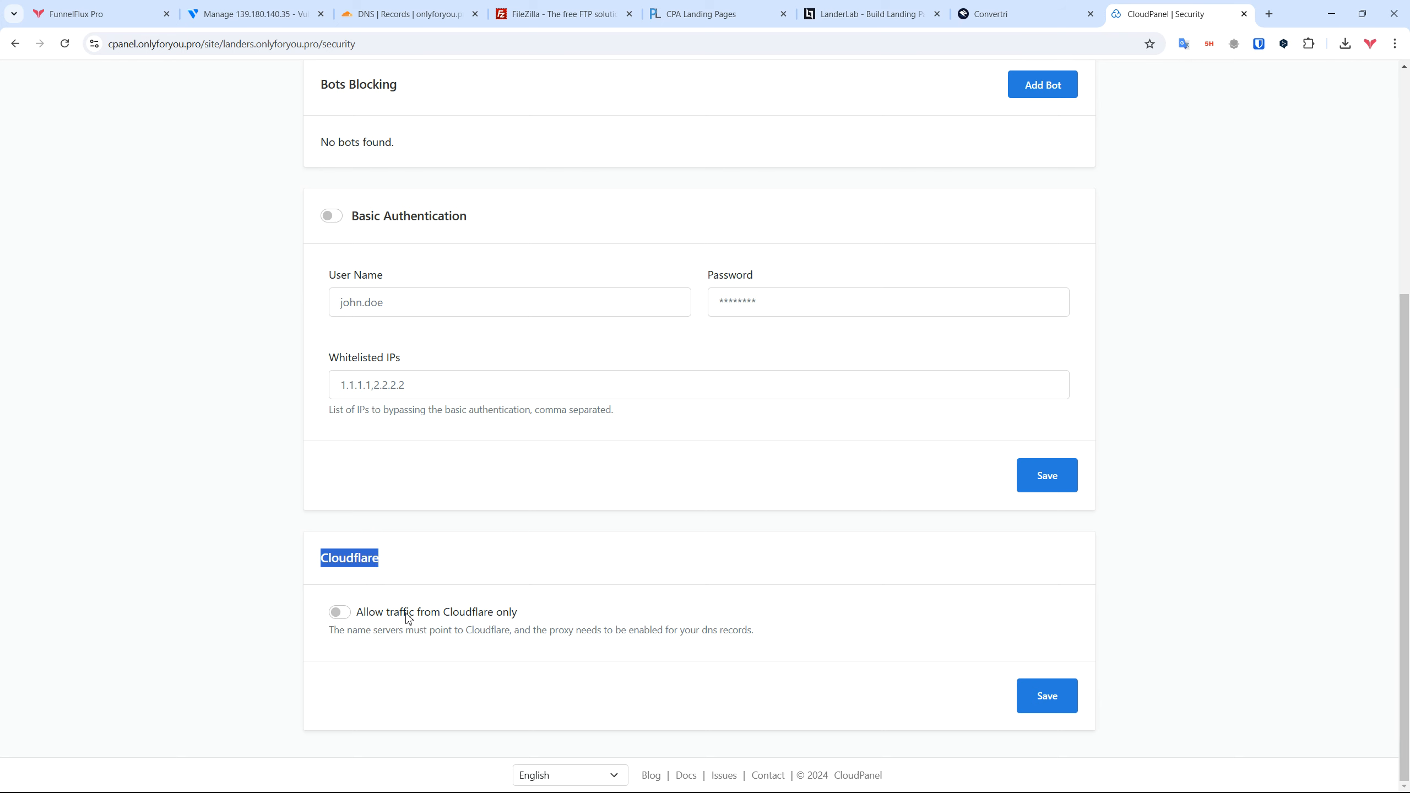
left_click(445, 613)
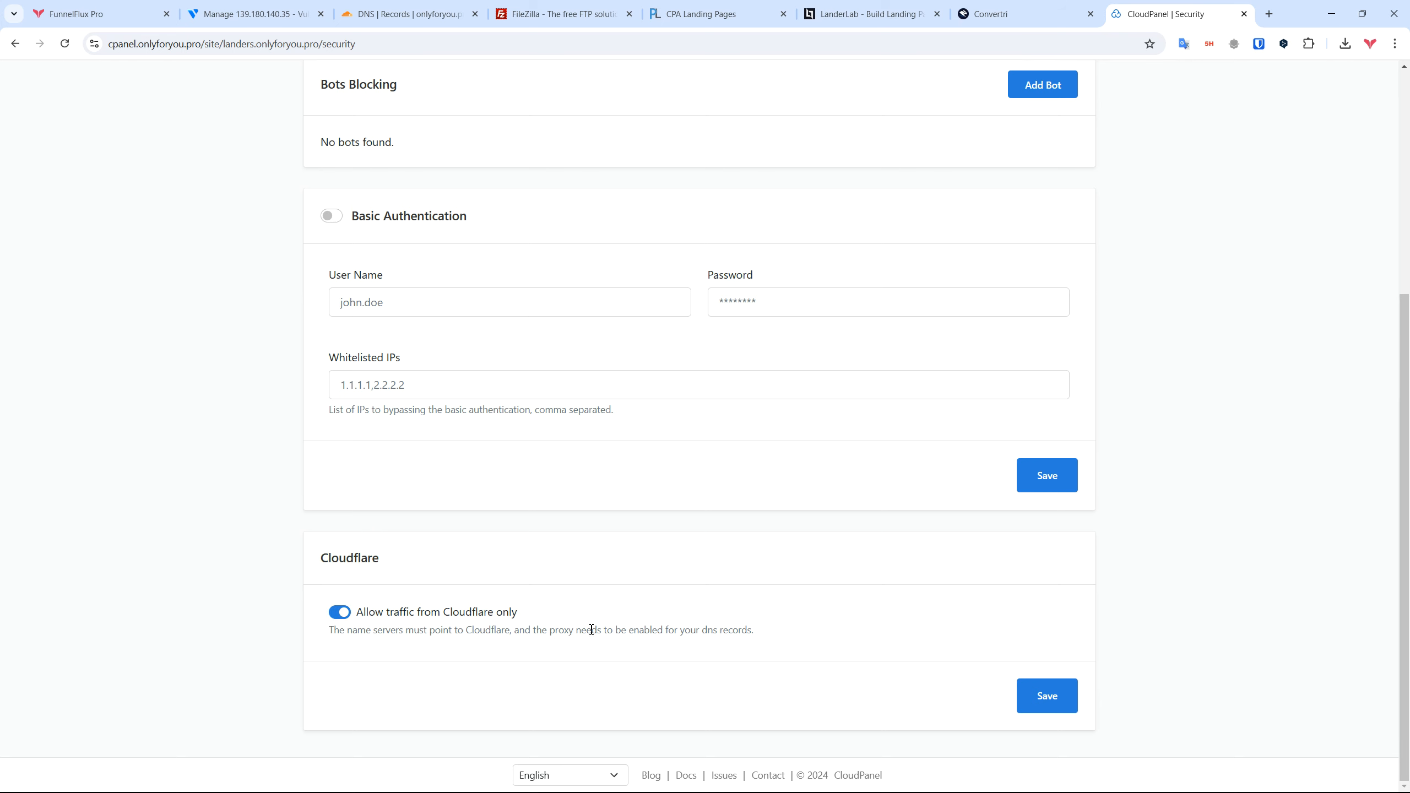
scroll(822, 659, "up", 5)
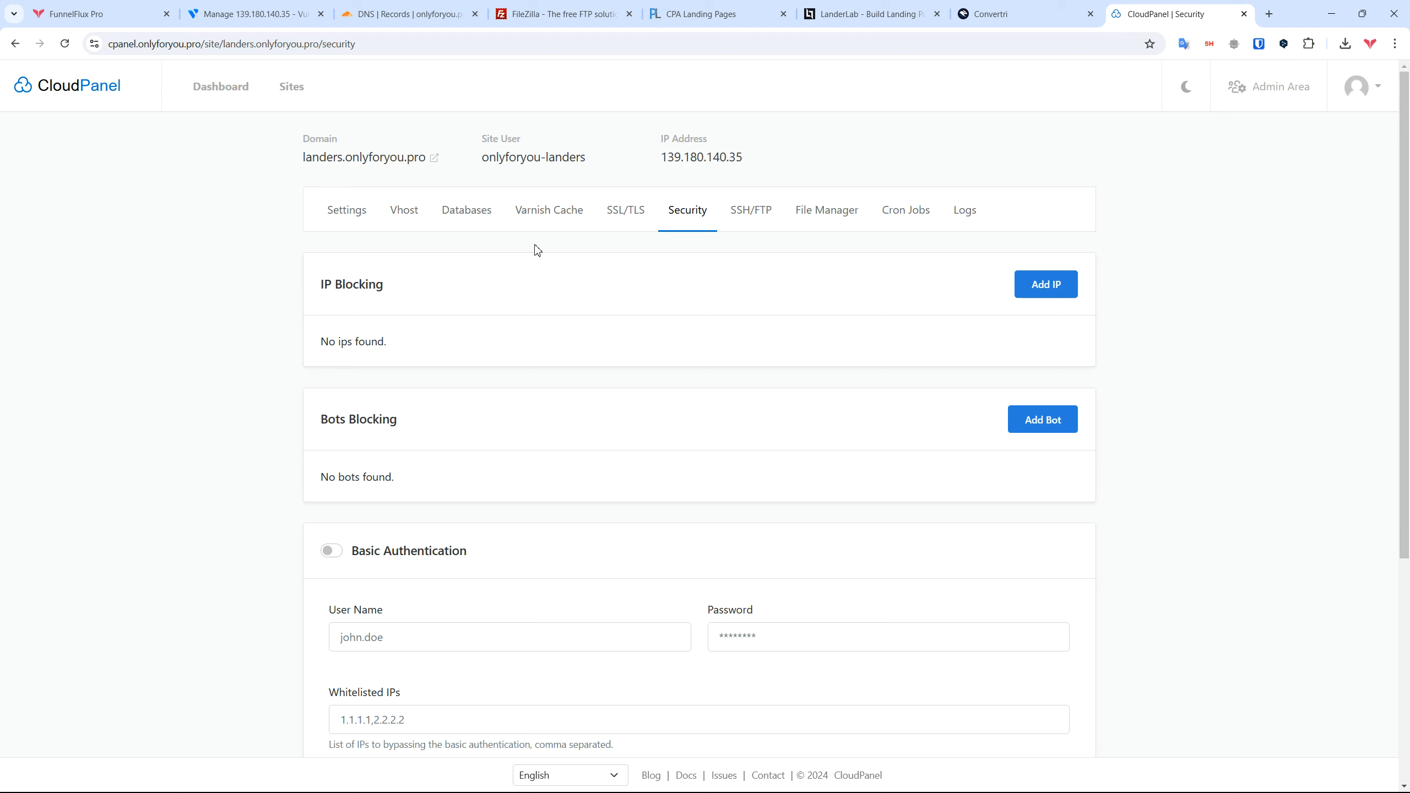
scroll(499, 642, "down", 5)
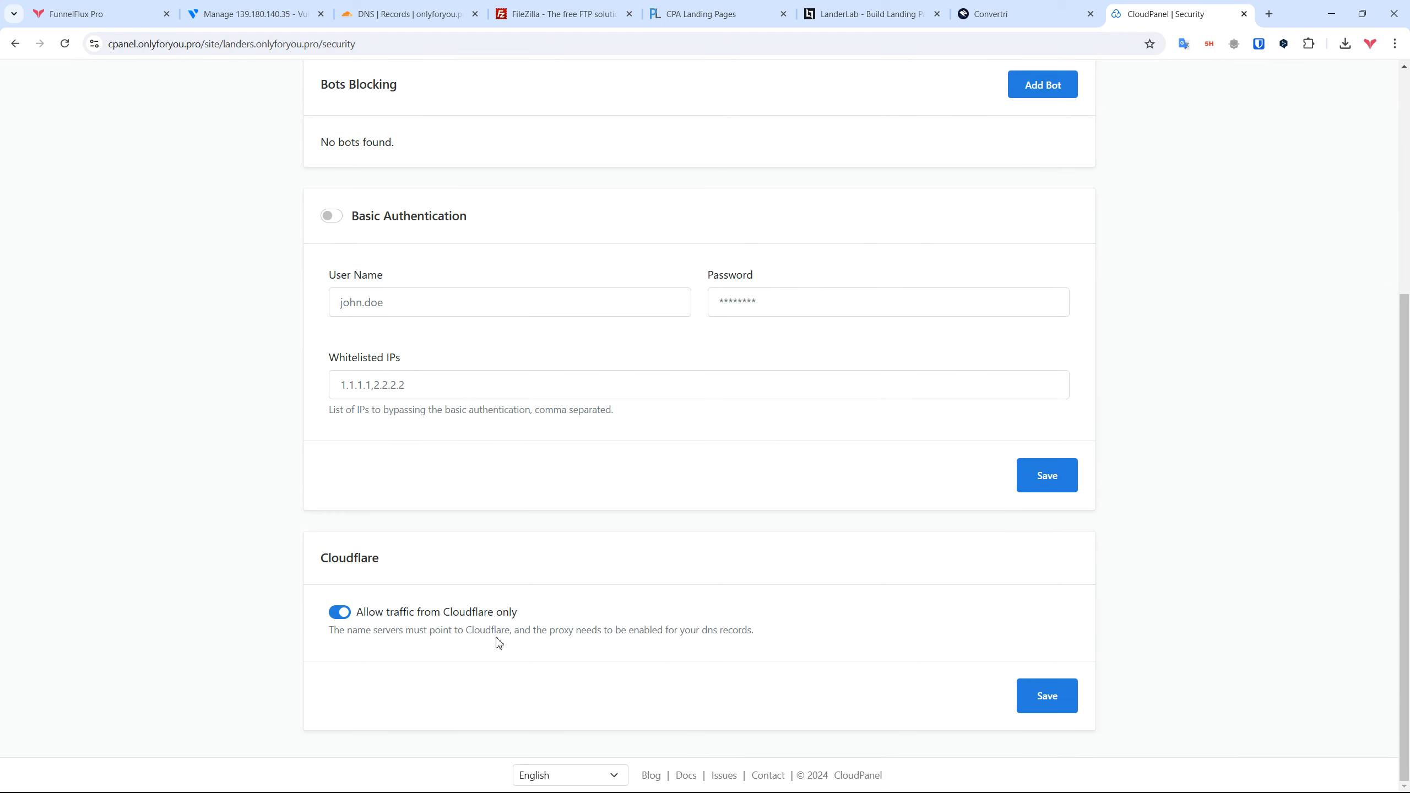
left_click(1036, 699)
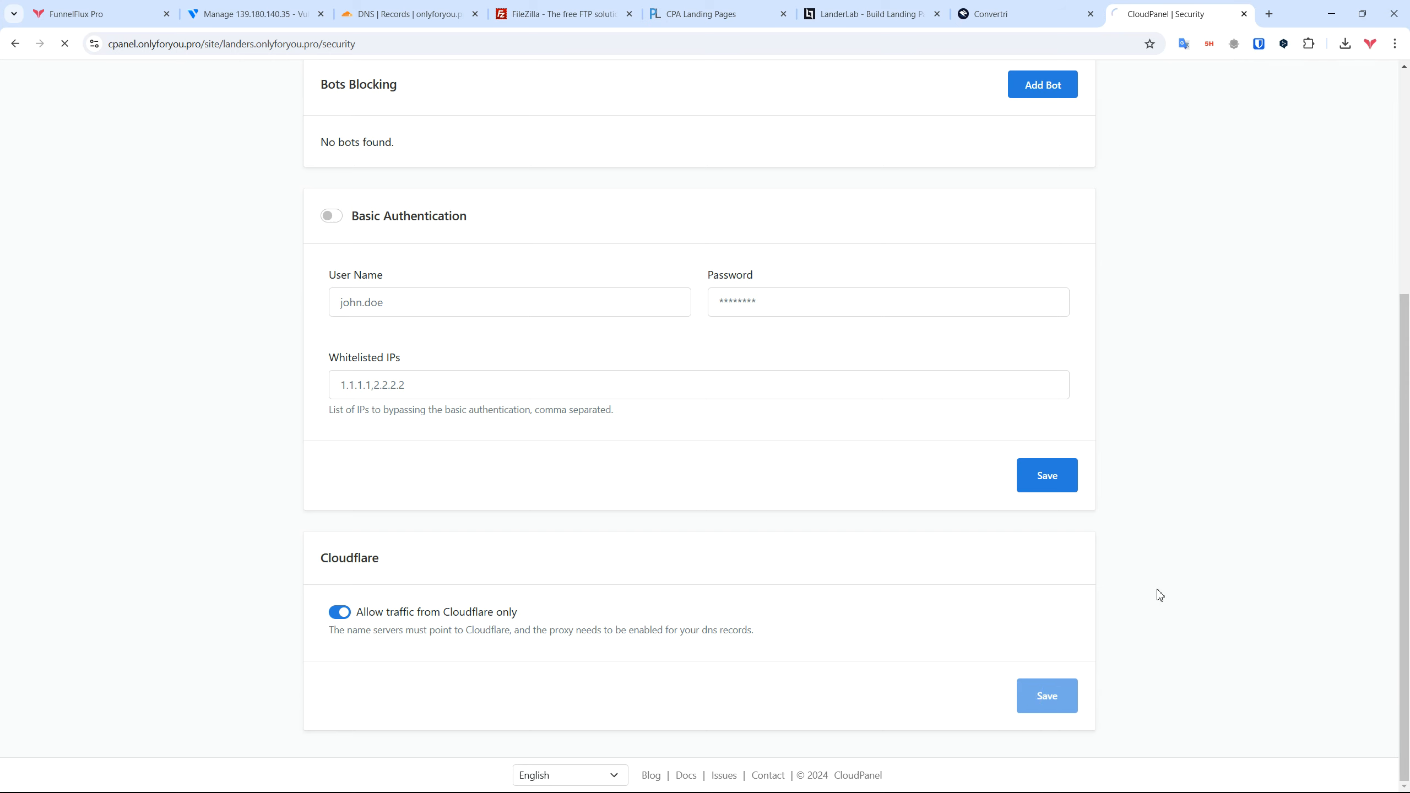
Step: Copy the server IP 139.180.140.35 and go to the Cloudflare DNS records
scroll(1166, 533, "down", 5)
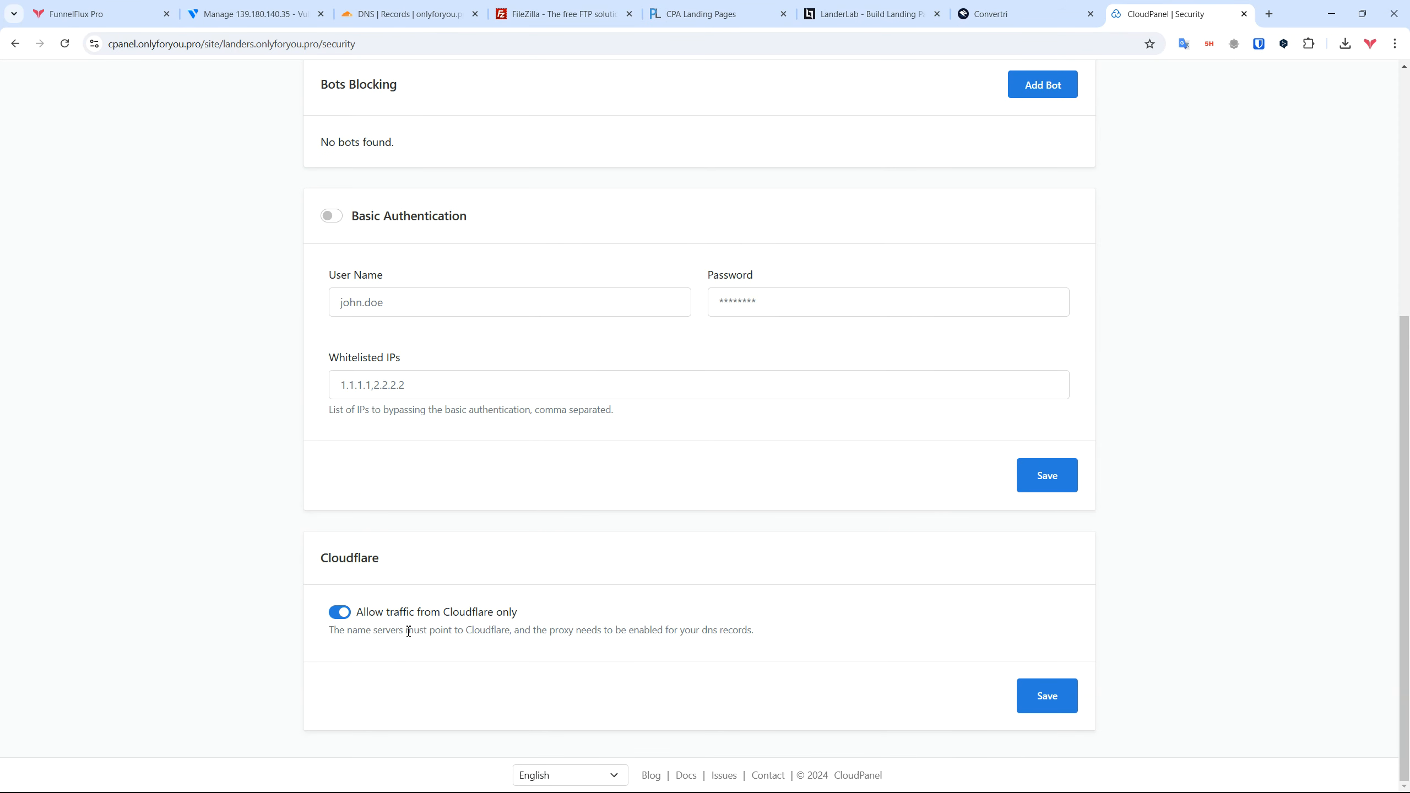
scroll(733, 601, "up", 6)
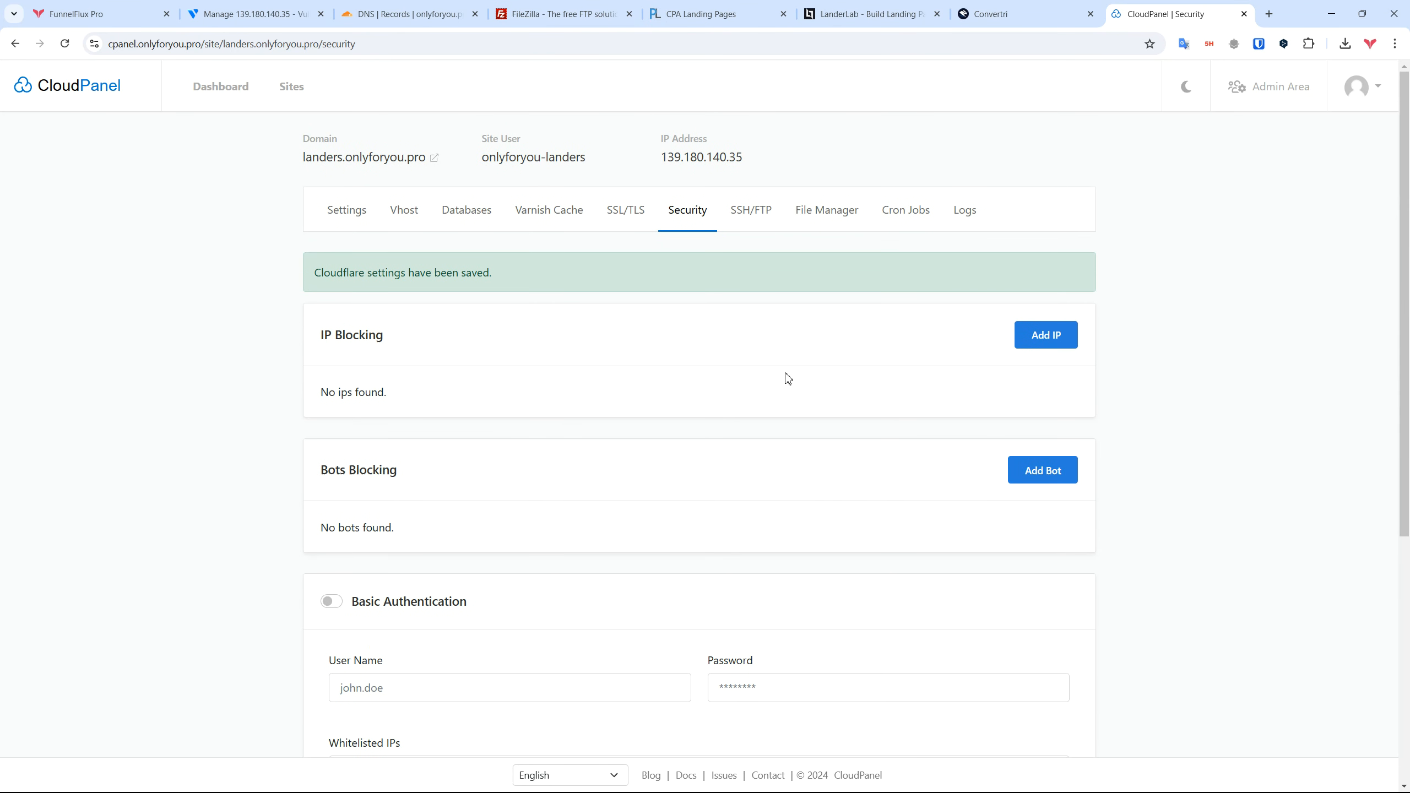
left_click(717, 162)
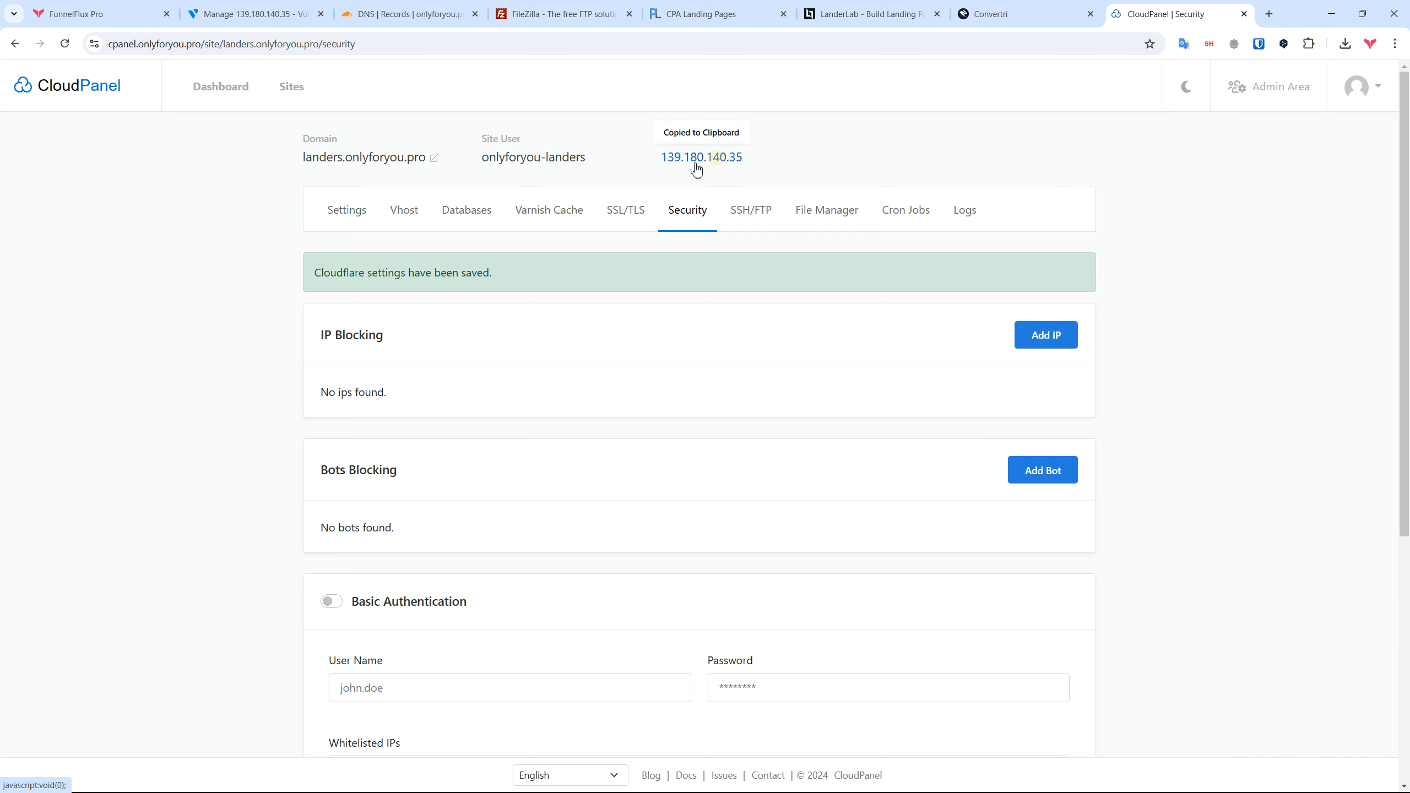
left_click(411, 13)
Step: Add a Cloudflare A record 'landers' pointing to 139.180.140.35, then return to CloudPanel
left_click(1159, 395)
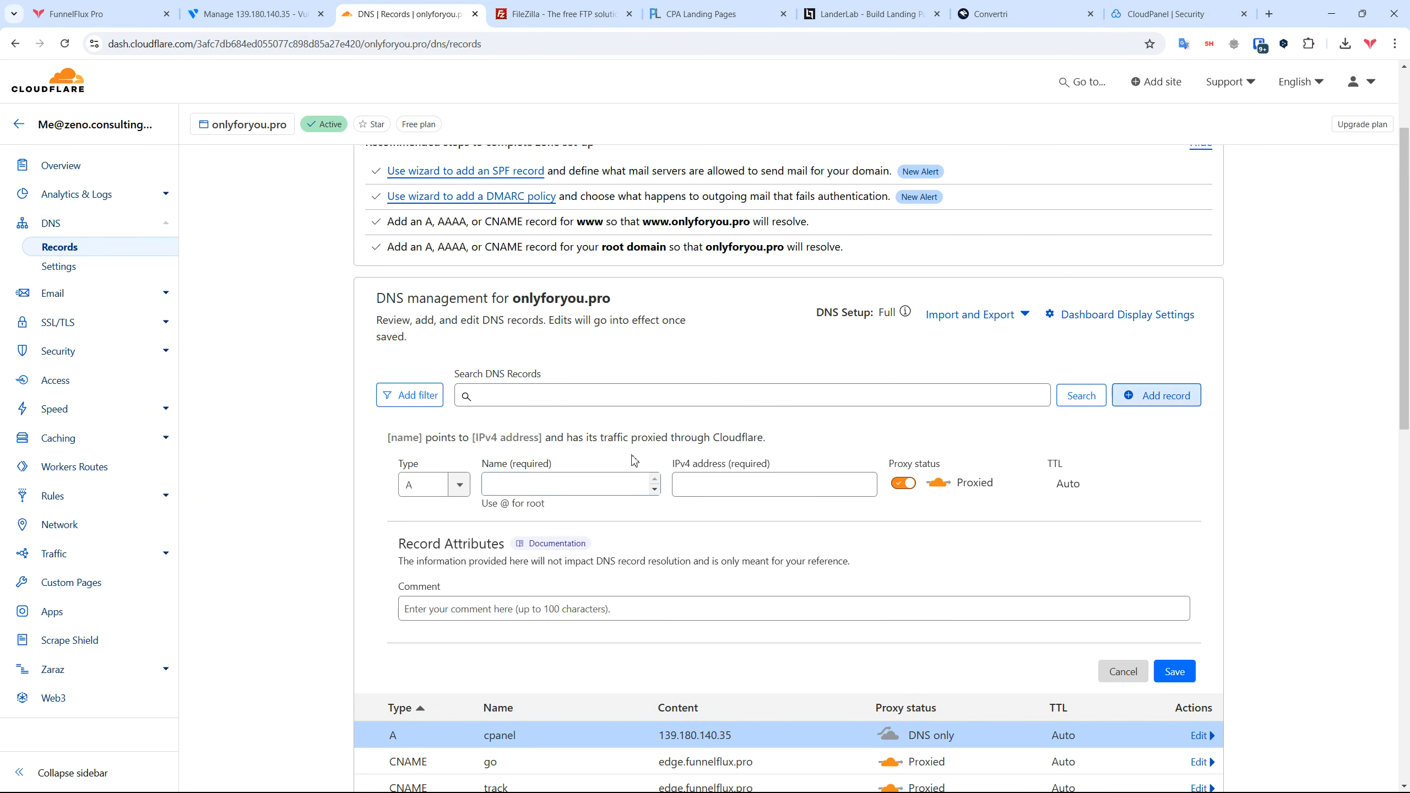
left_click(535, 479)
type("landers")
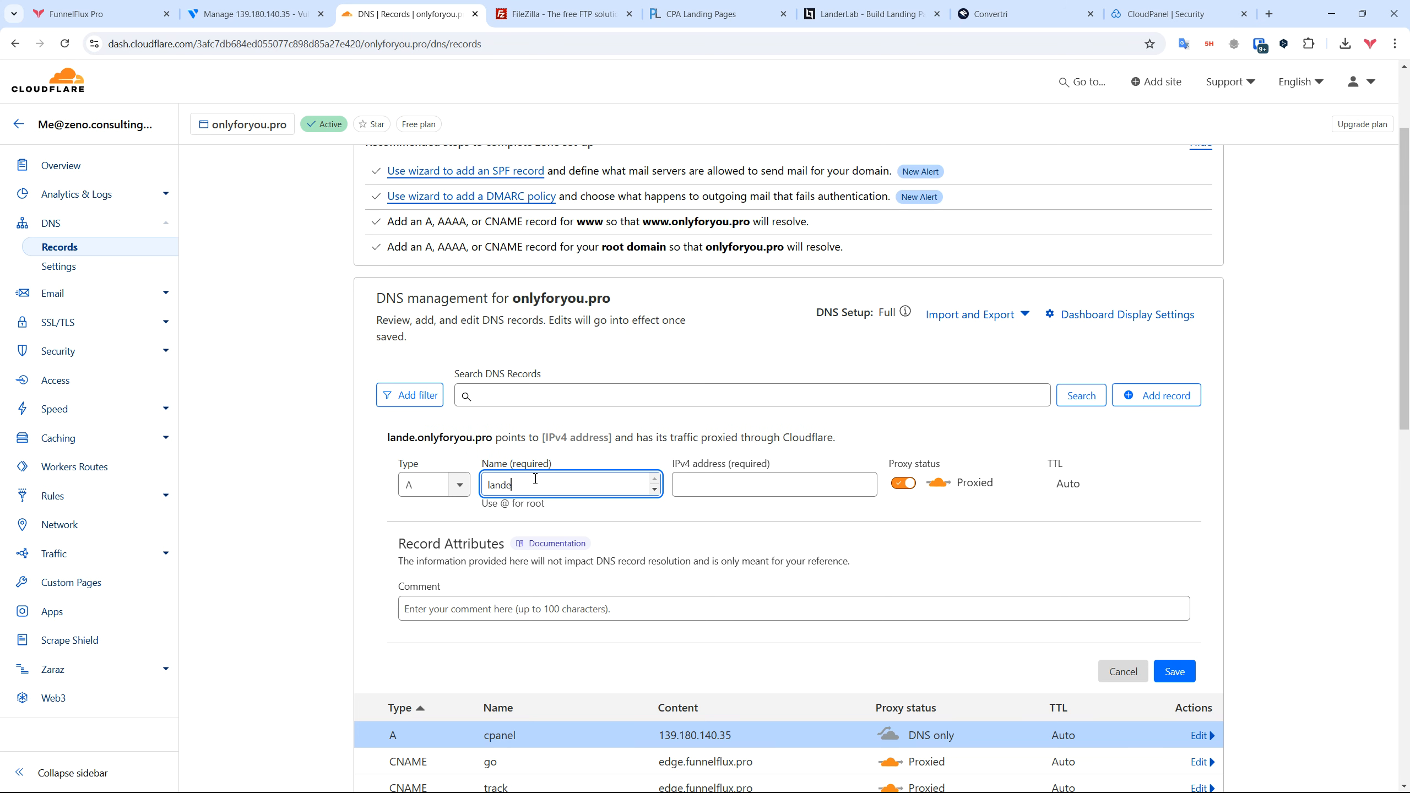
left_click(718, 484)
key("ctrl+v")
left_click(1175, 671)
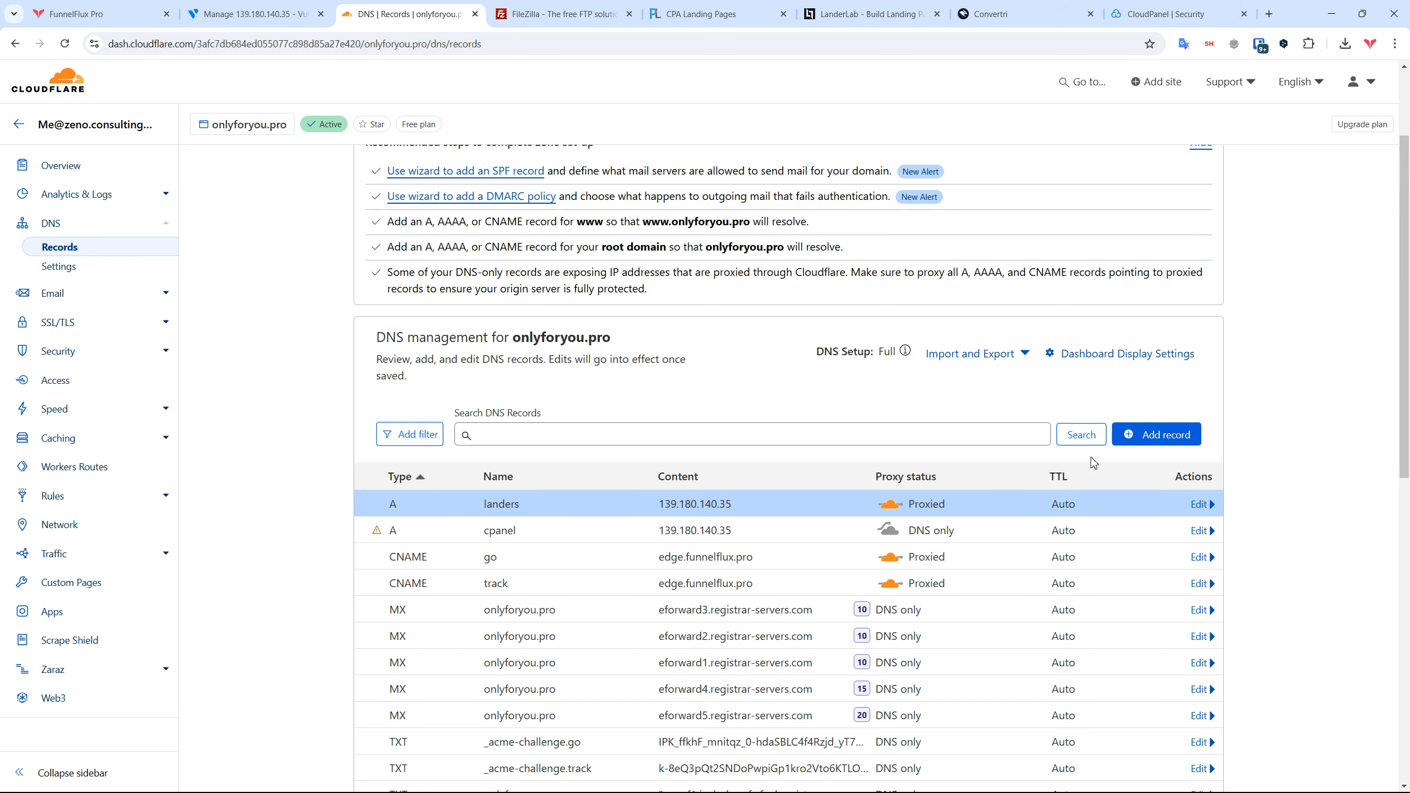
left_click(1166, 14)
scroll(607, 504, "down", 5)
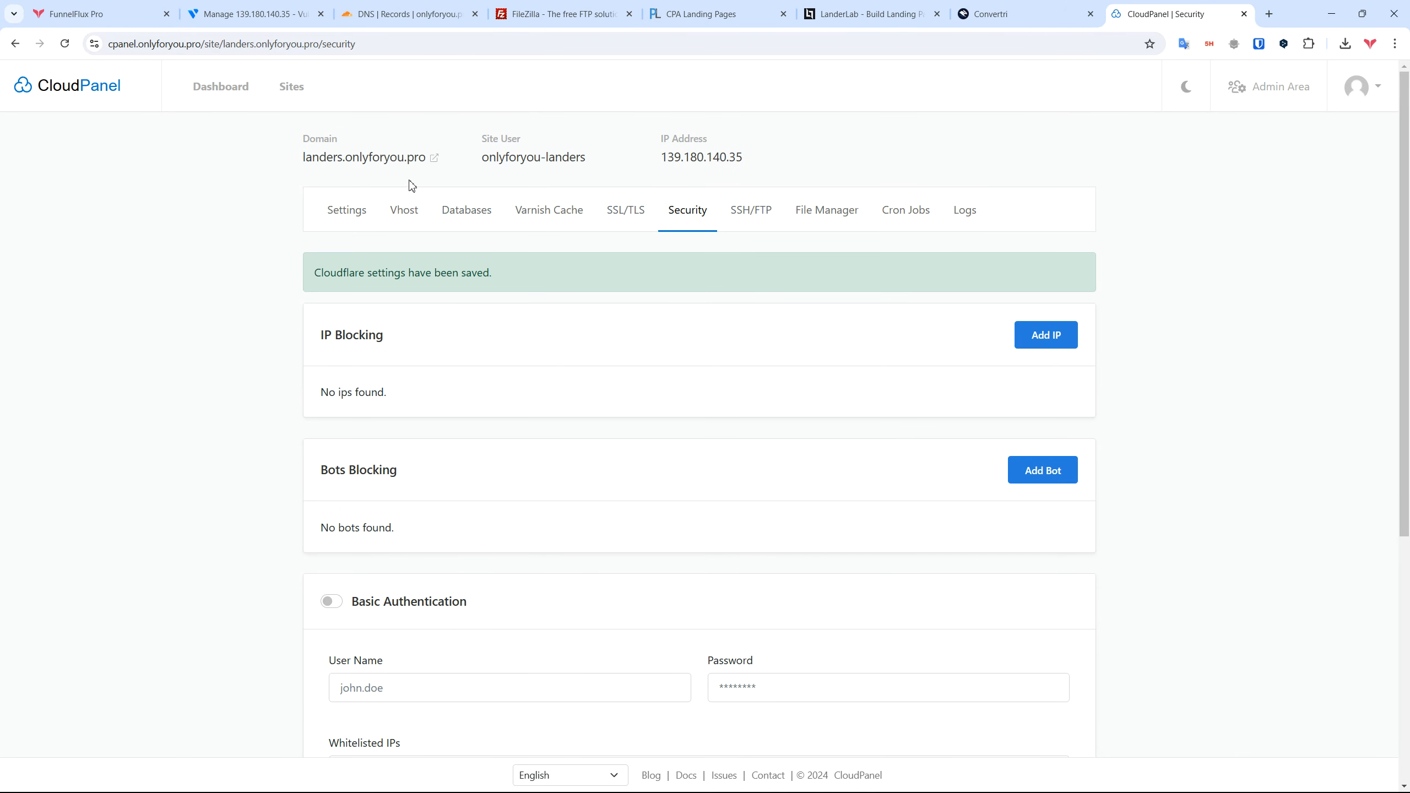
left_click(433, 158)
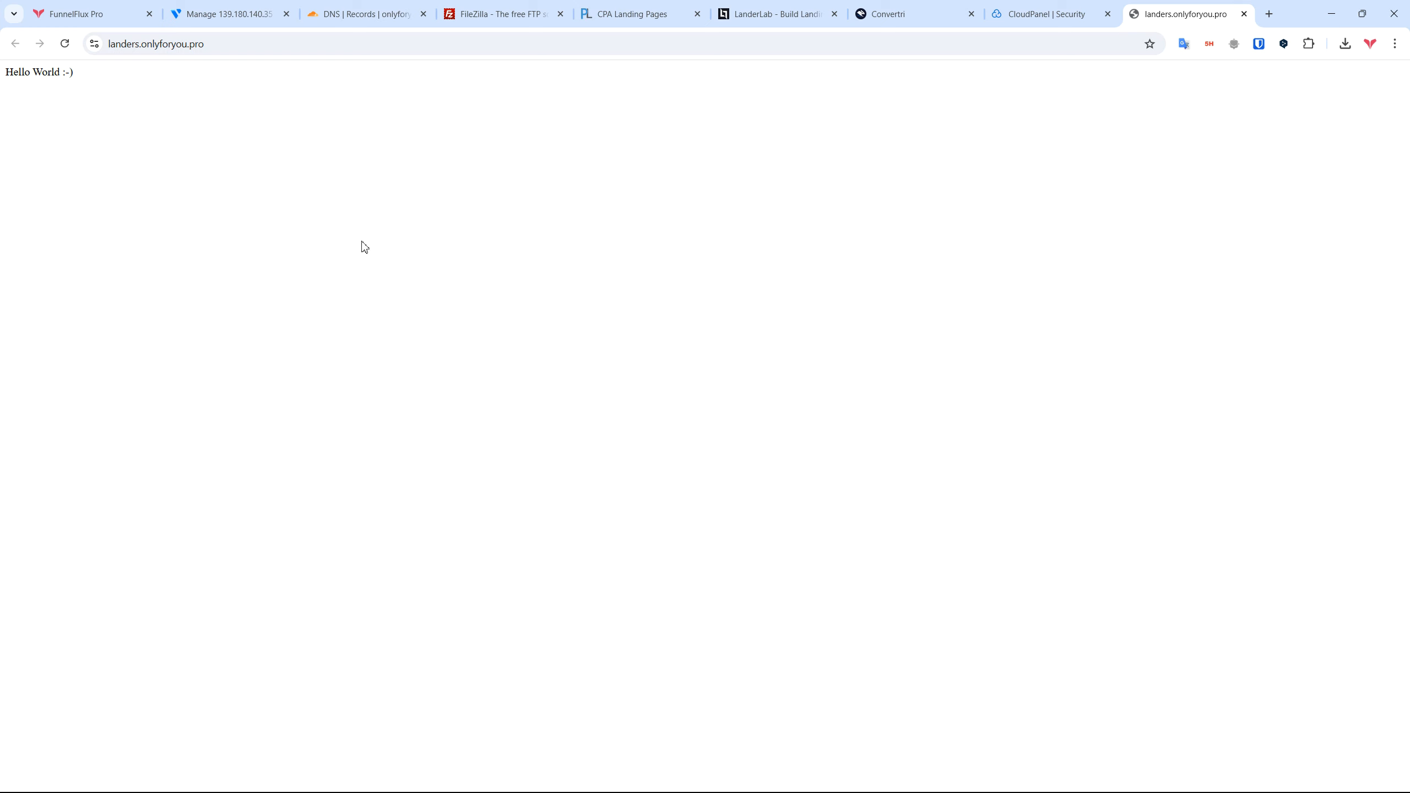
left_click_drag(83, 74, 4, 74)
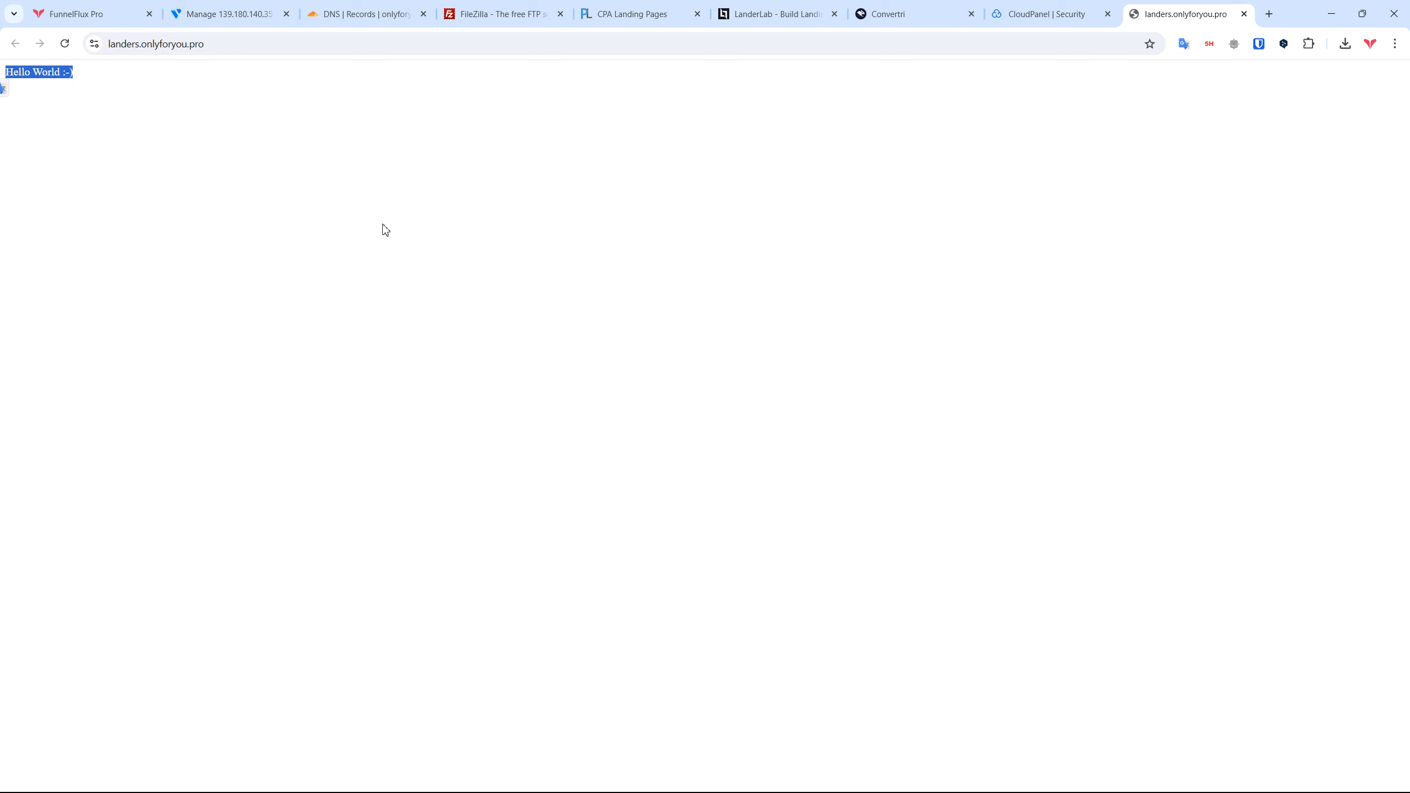
left_click(56, 69)
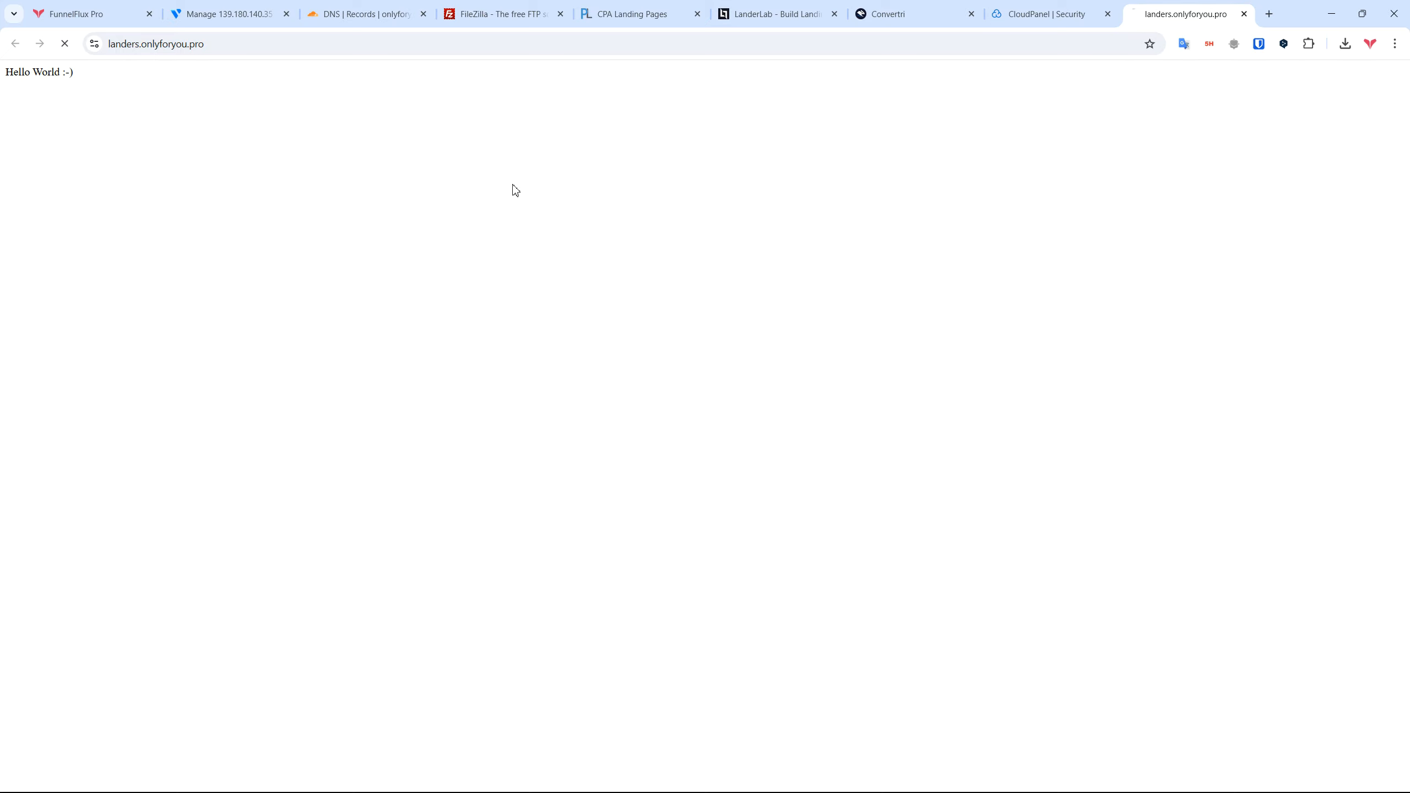
left_click(249, 42)
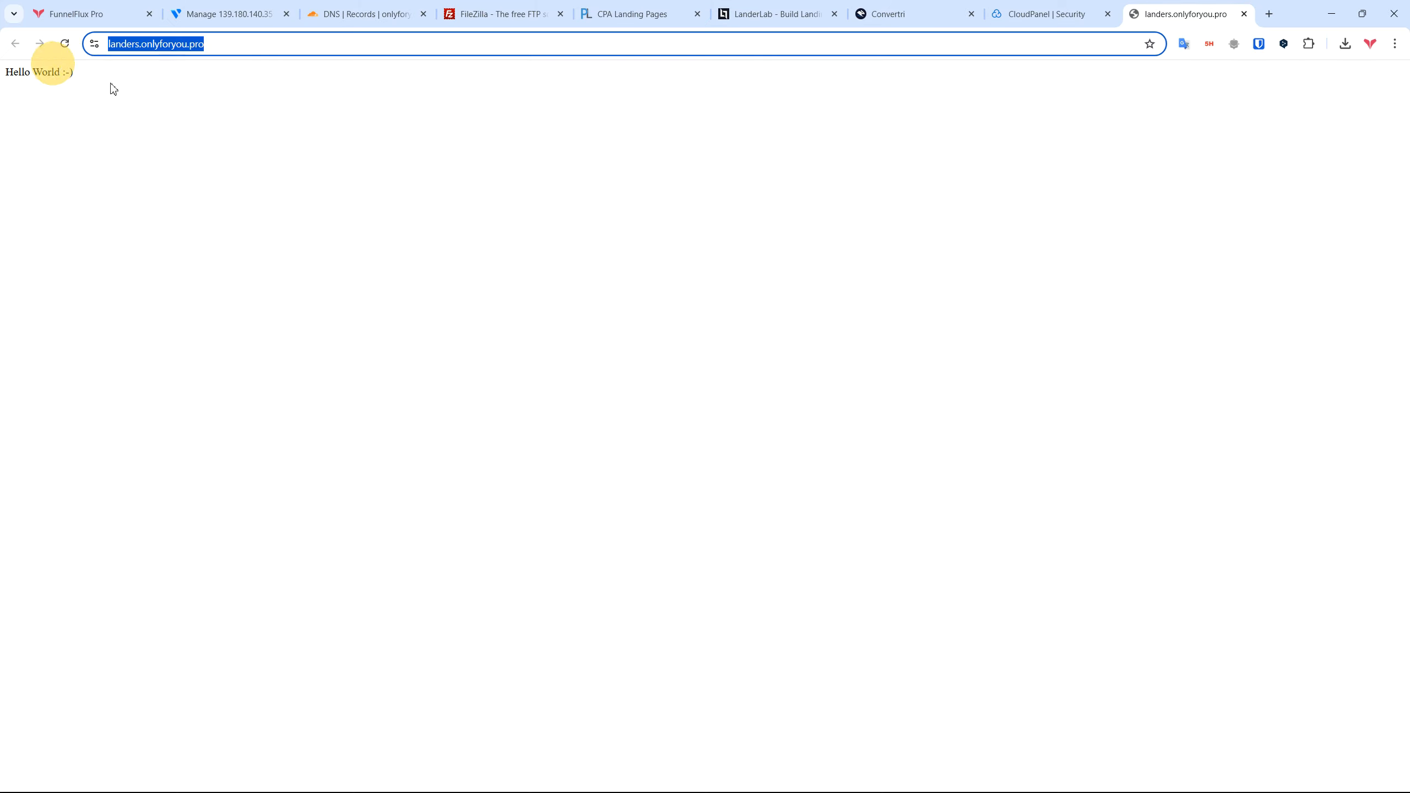
middle_click(1157, 21)
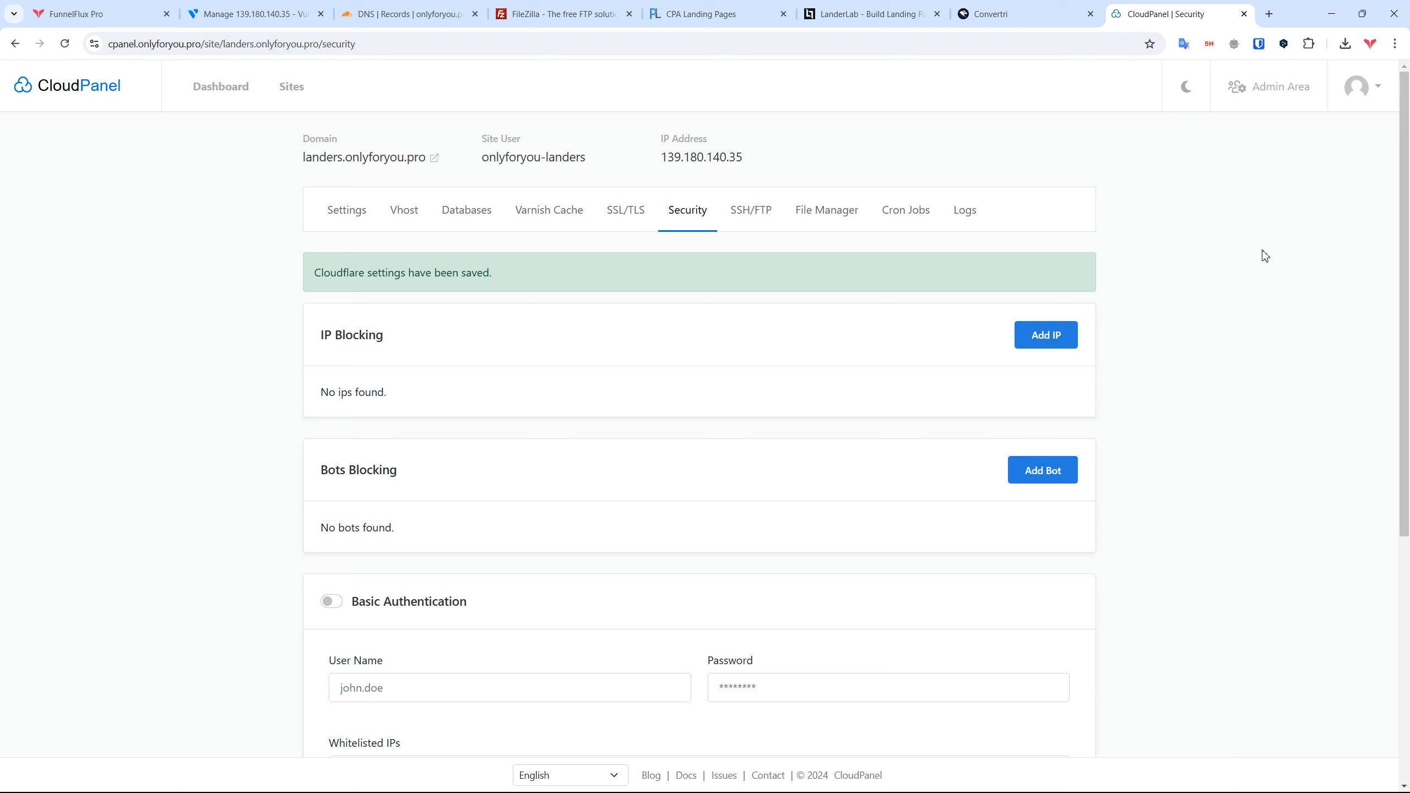
Step: Start a new FTP user on the site's SSH/FTP tab and enter its user name
left_click(755, 216)
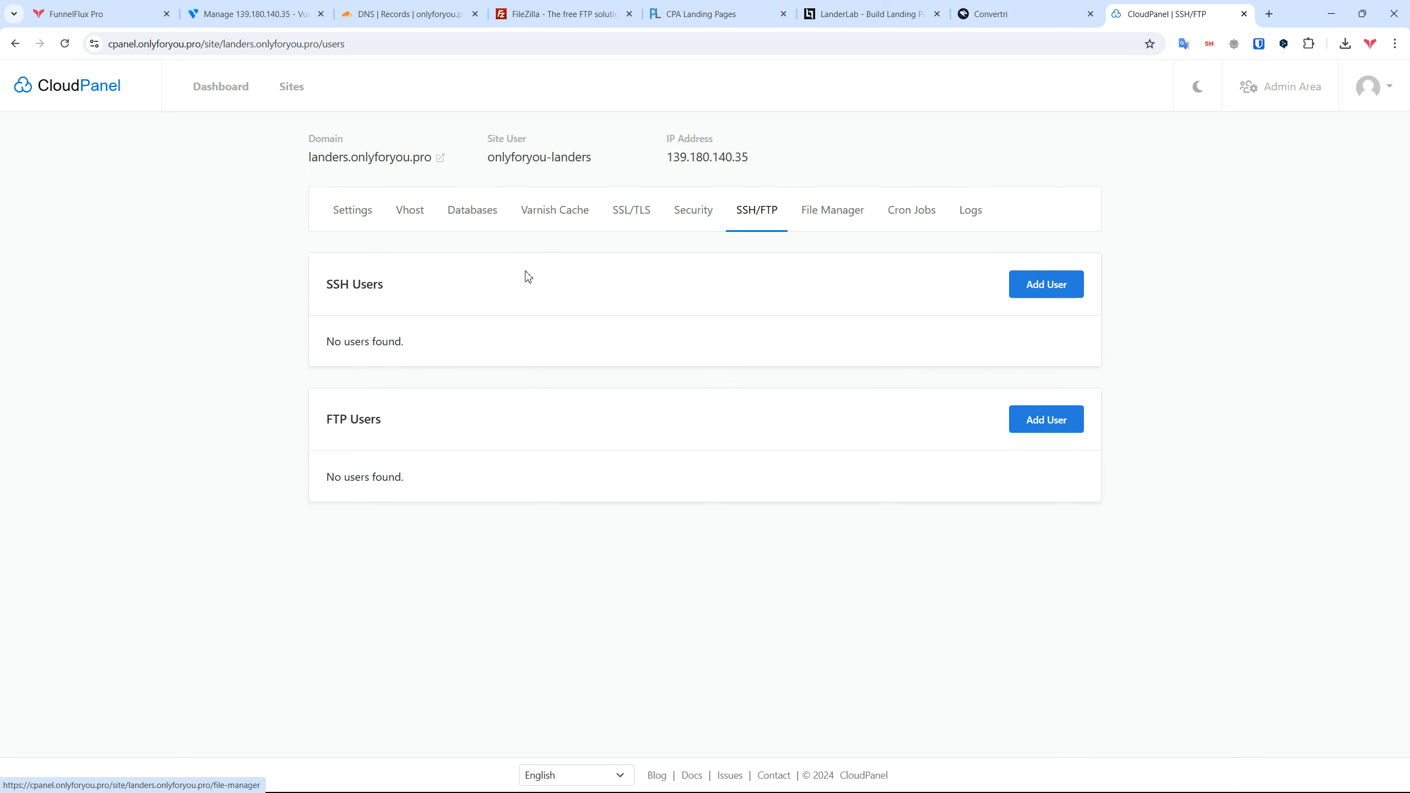
left_click(1047, 420)
left_click(482, 361)
type("zeno-ftp")
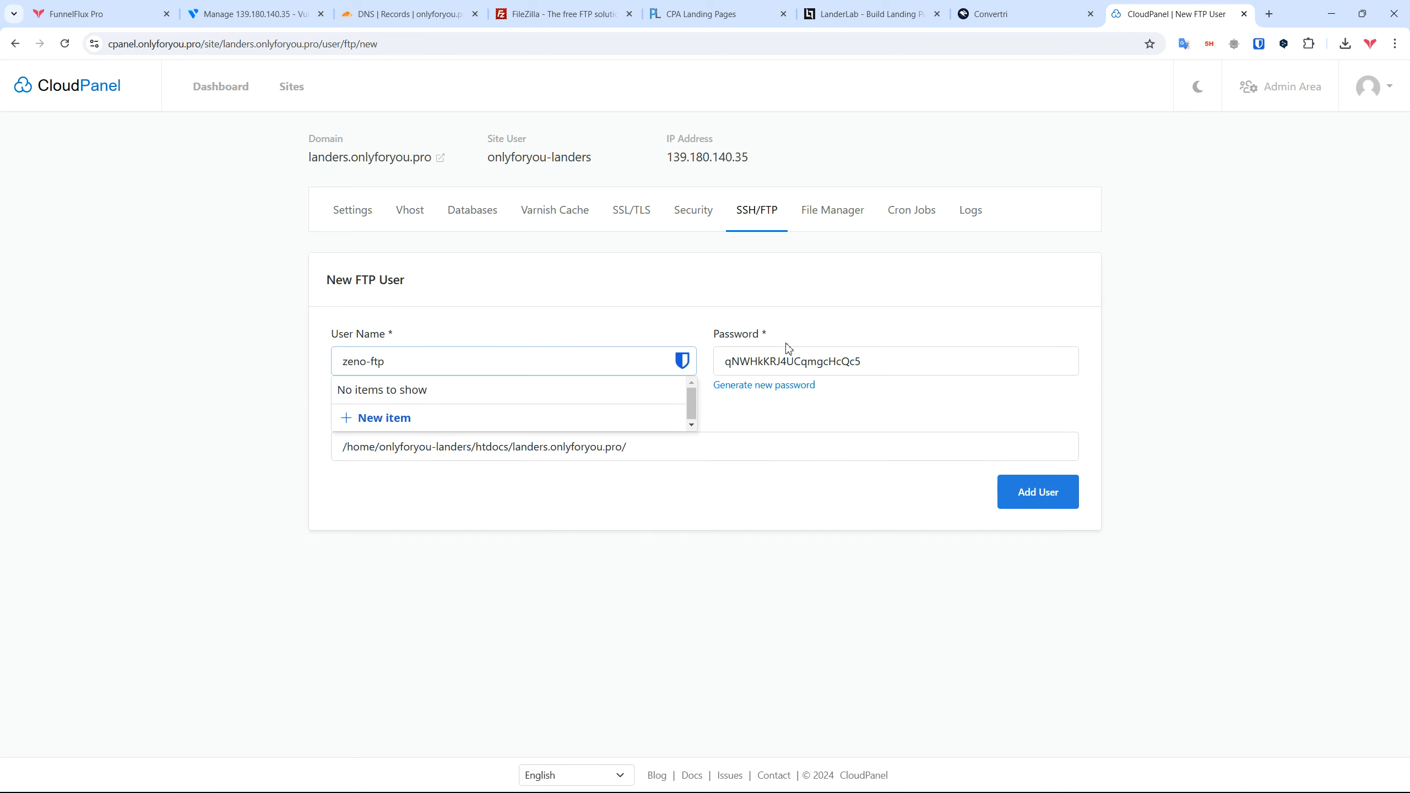
left_click(858, 359)
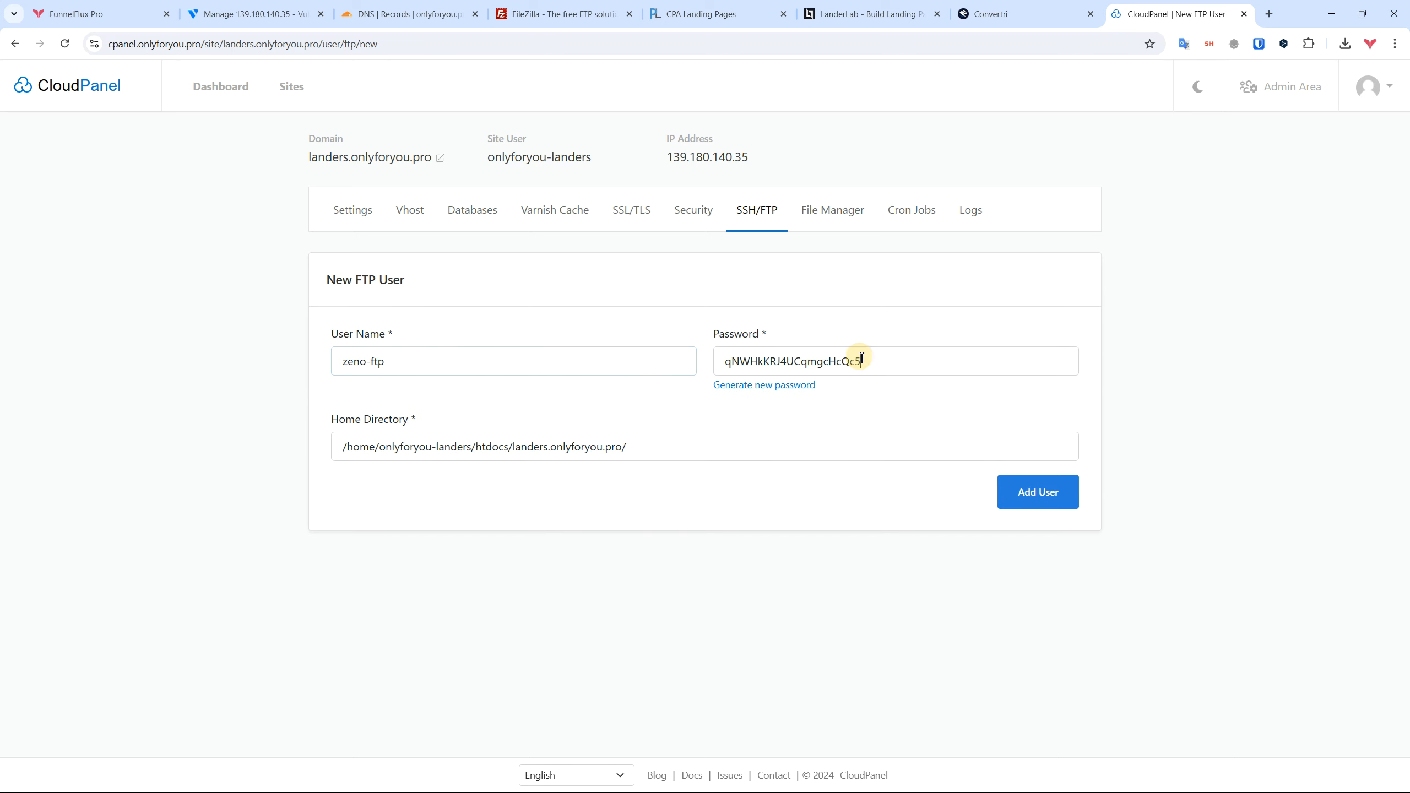
Step: Set the home directory to /home/onlyforyou-landers/htdocs/landers.onlyforyou.pro/
left_click_drag(662, 456, 289, 450)
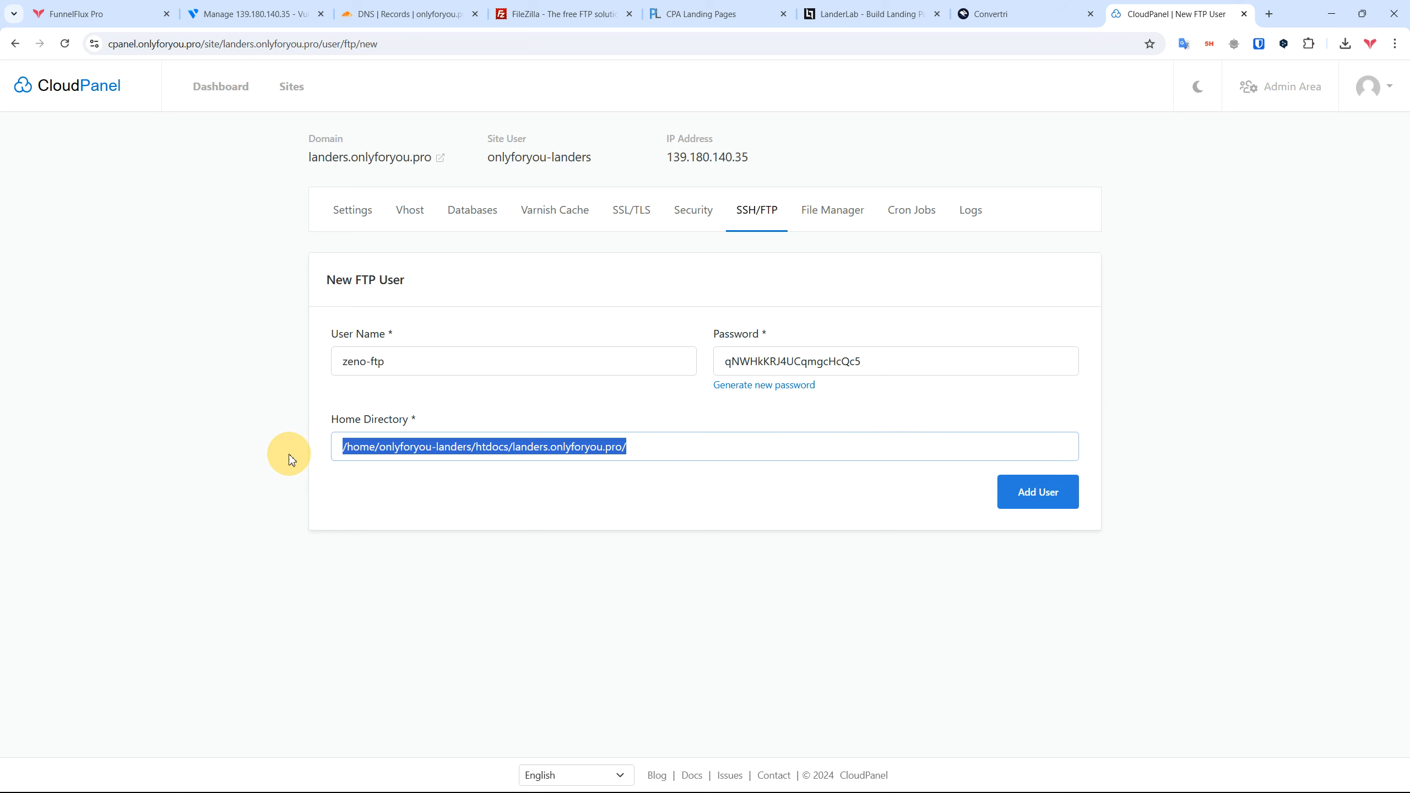
left_click(512, 499)
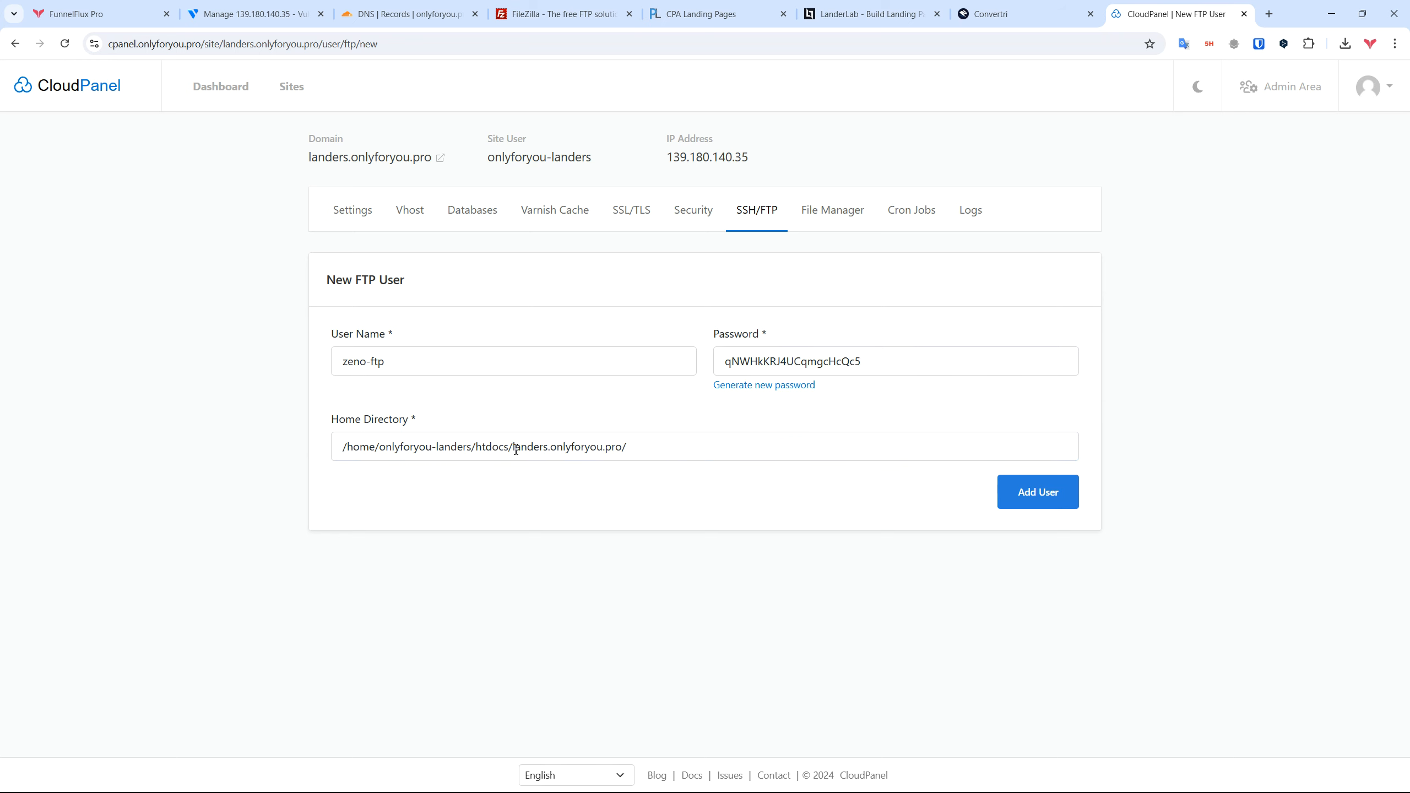
left_click_drag(516, 448, 756, 457)
key("BackSpace")
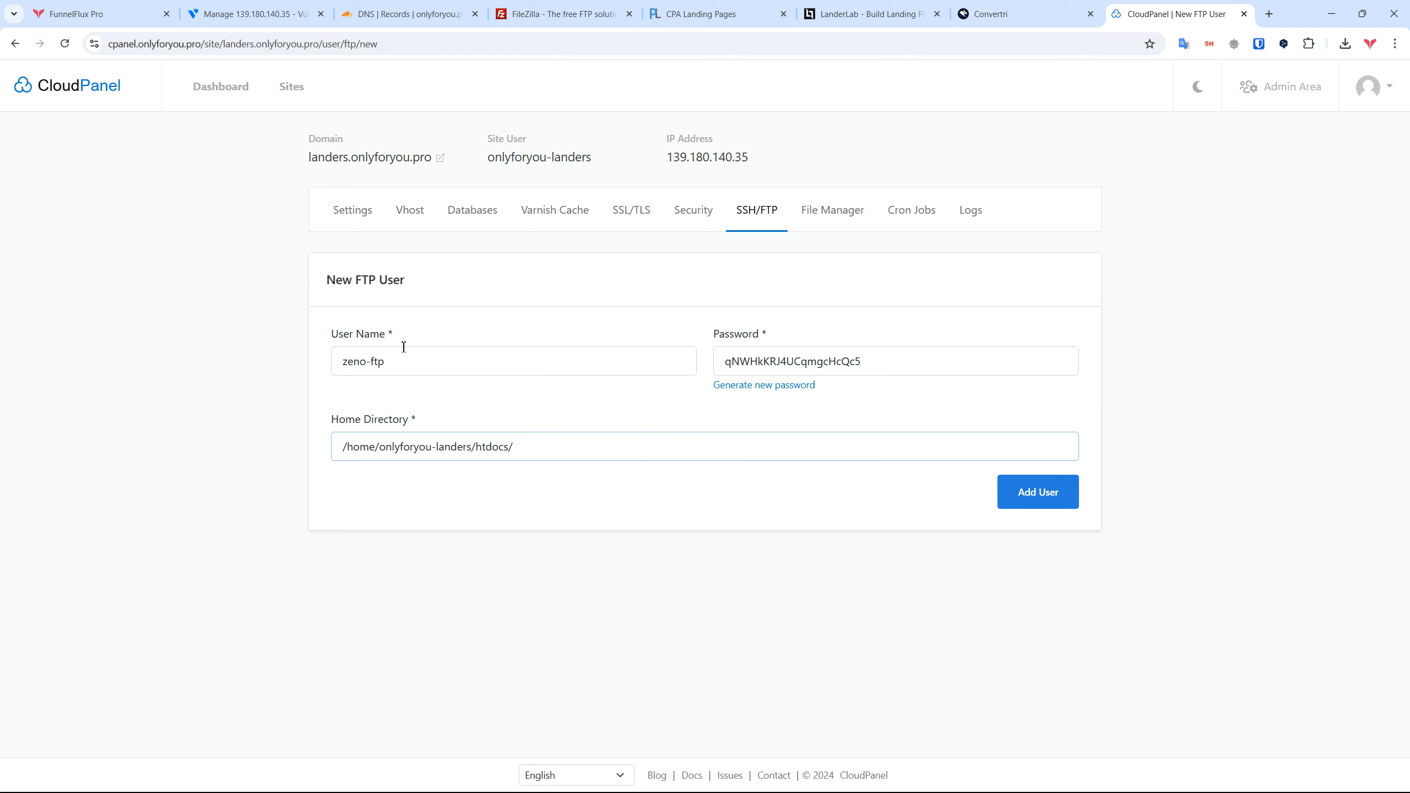
left_click_drag(525, 447, 264, 445)
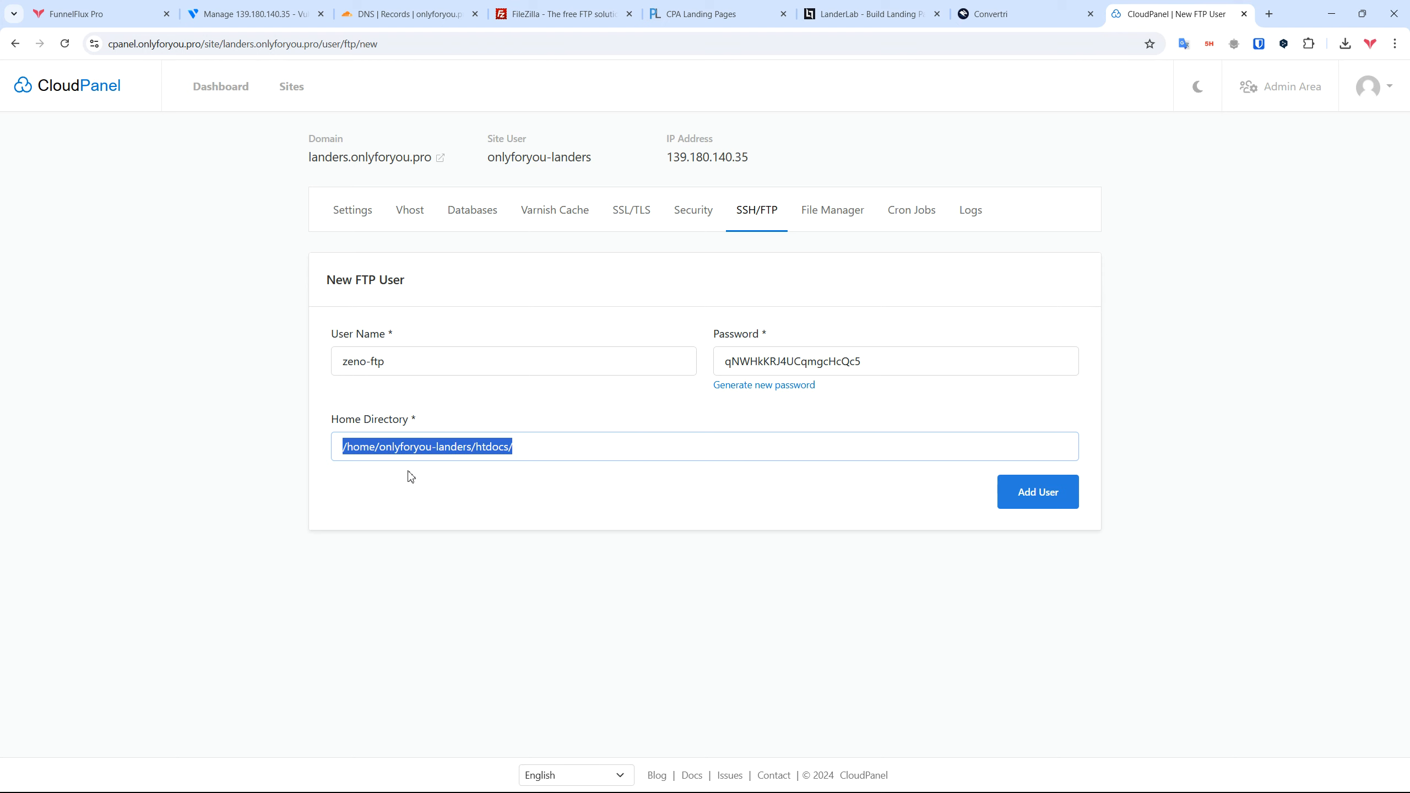
triple_click(555, 447)
triple_click(609, 440)
left_click(575, 446)
type("landers.onlyforyou.pro/")
left_click(787, 488)
Step: Save the generated FTP password to the text notes and add the FTP user
left_click(446, 361)
double_click(846, 359)
key("ctrl+c")
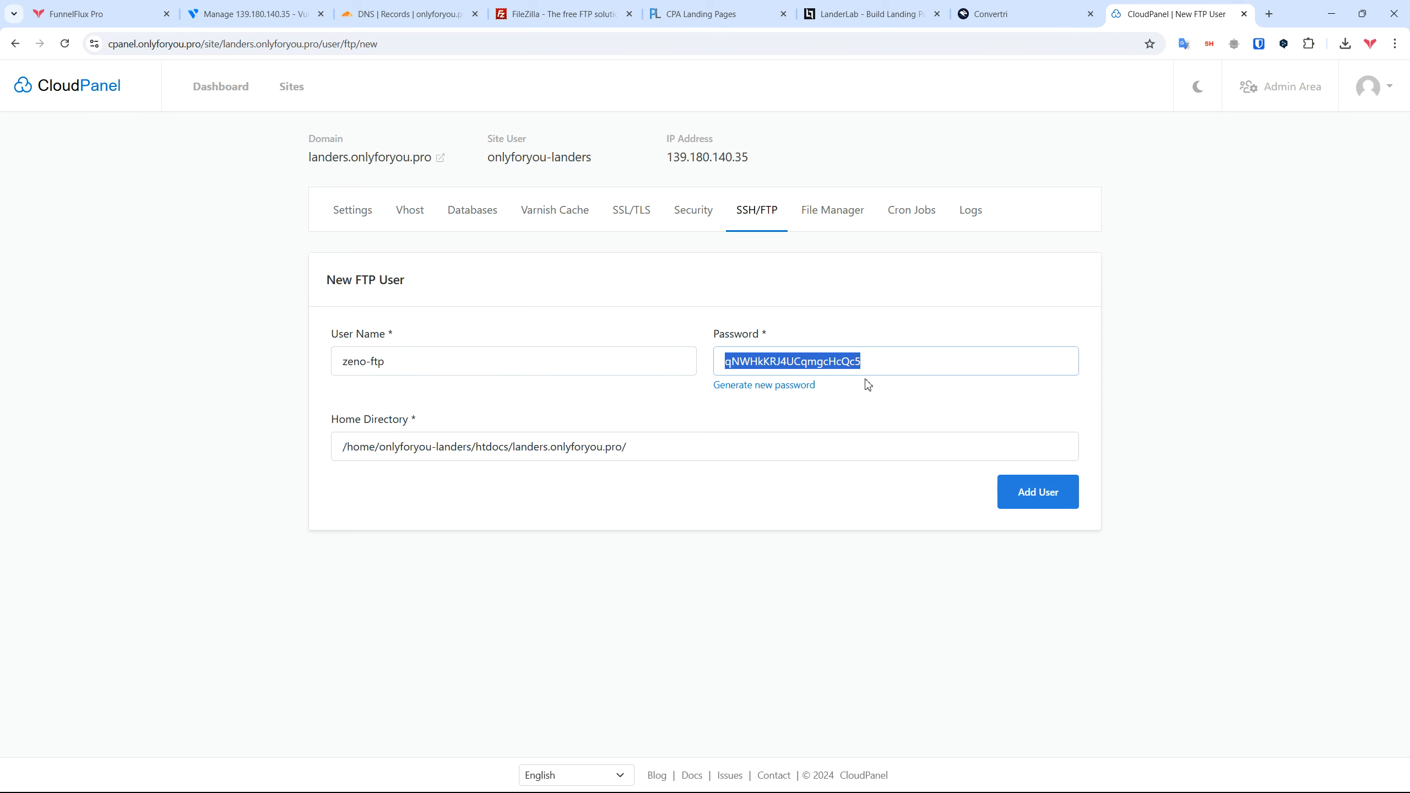
key("alt+Tab")
left_click(692, 346)
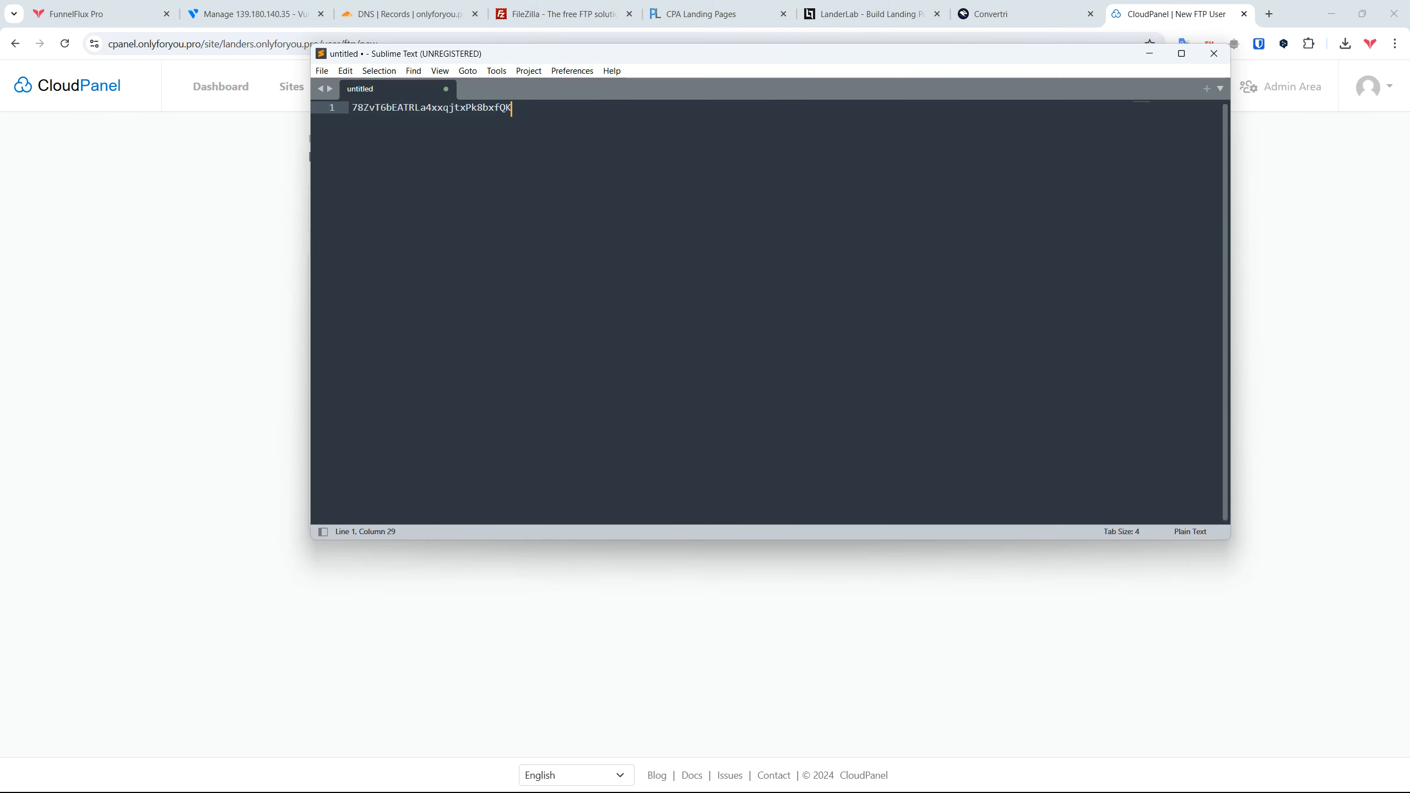
key("Return")
key("Return")
key("ctrl+v")
left_click(892, 612)
left_click(1031, 493)
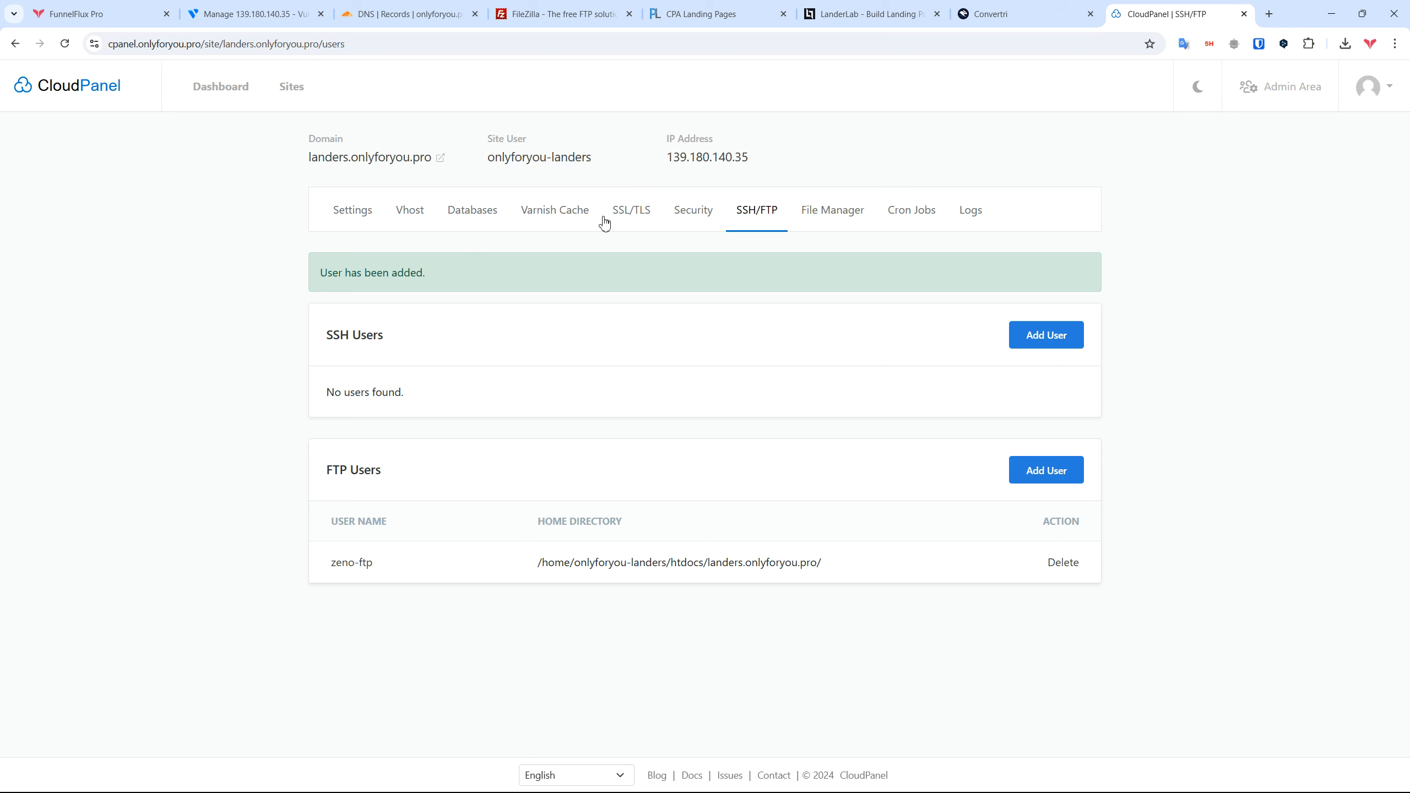
Step: Cancel and quit the FileZilla 3.67.1 setup, then switch to the FileZilla client
key("super")
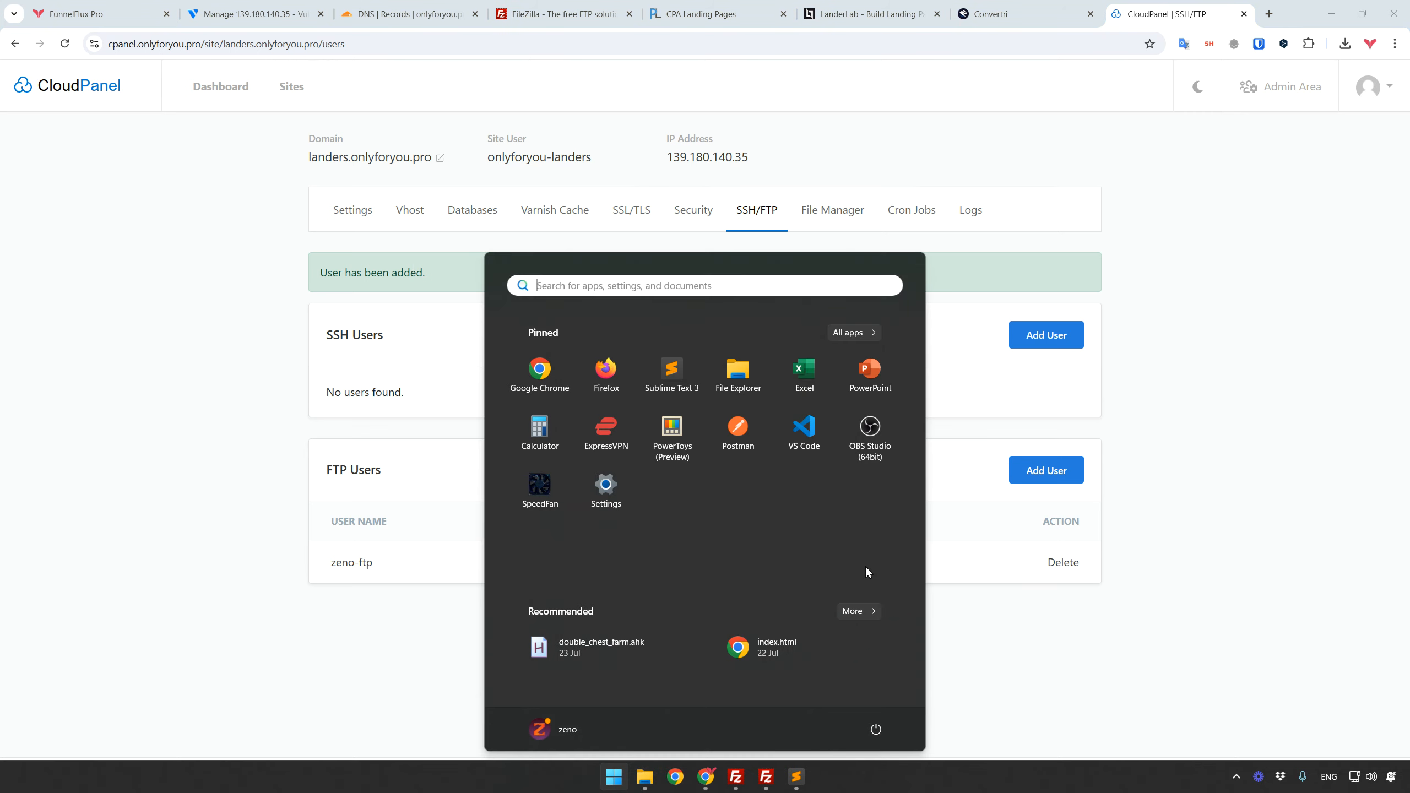
left_click(766, 778)
left_click(841, 513)
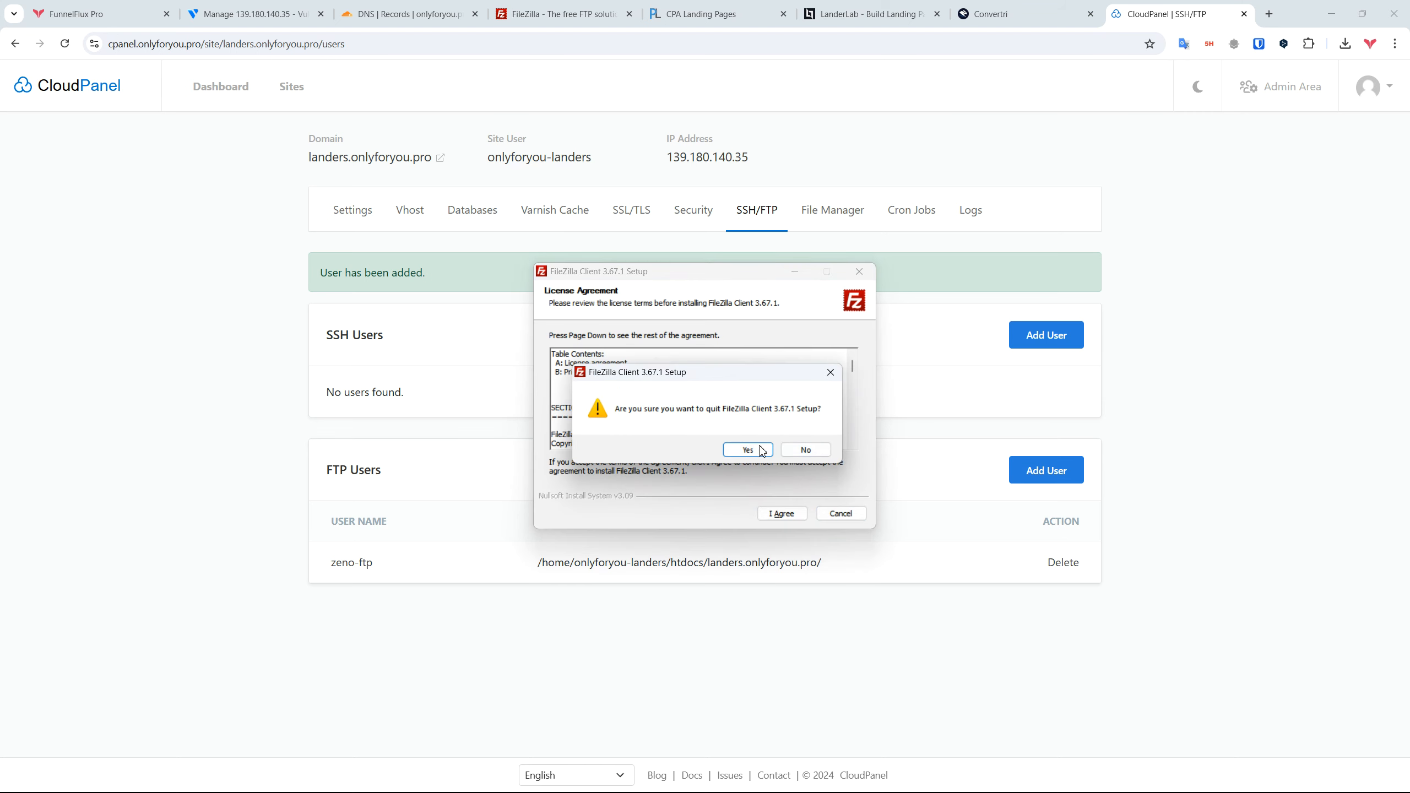
left_click(756, 452)
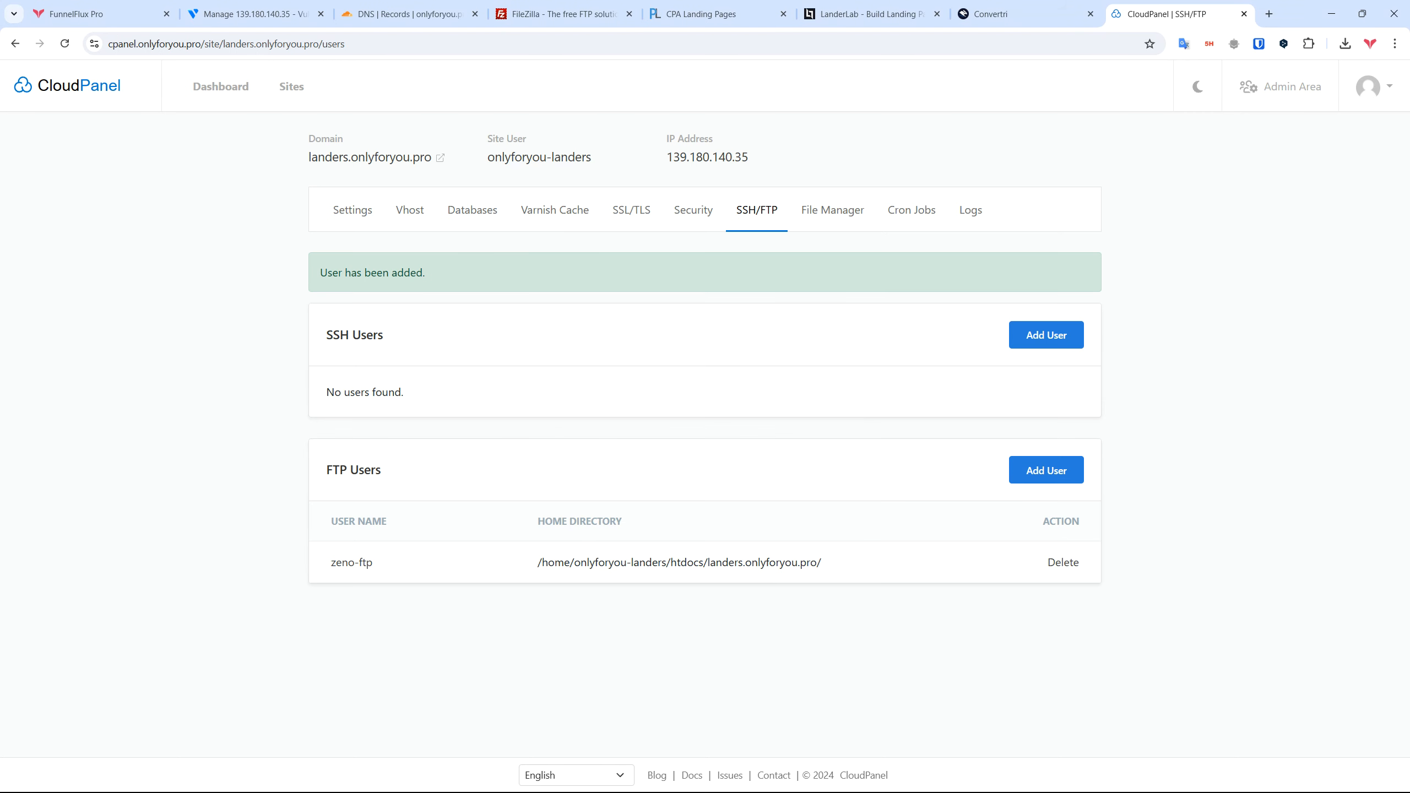
key("super")
left_click(758, 779)
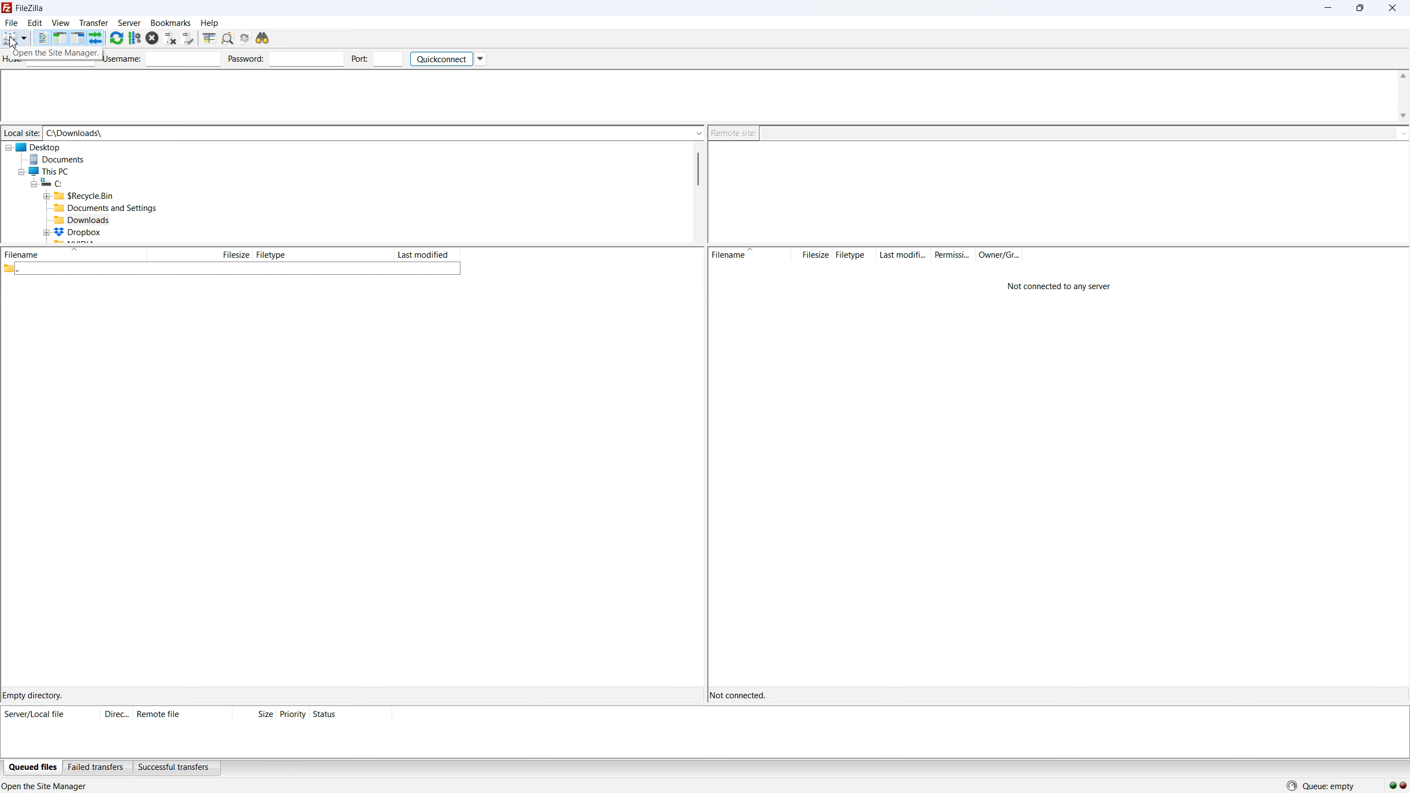
Step: Create a Site Manager entry named Landers Onlyforyou using plain FTP
left_click(13, 40)
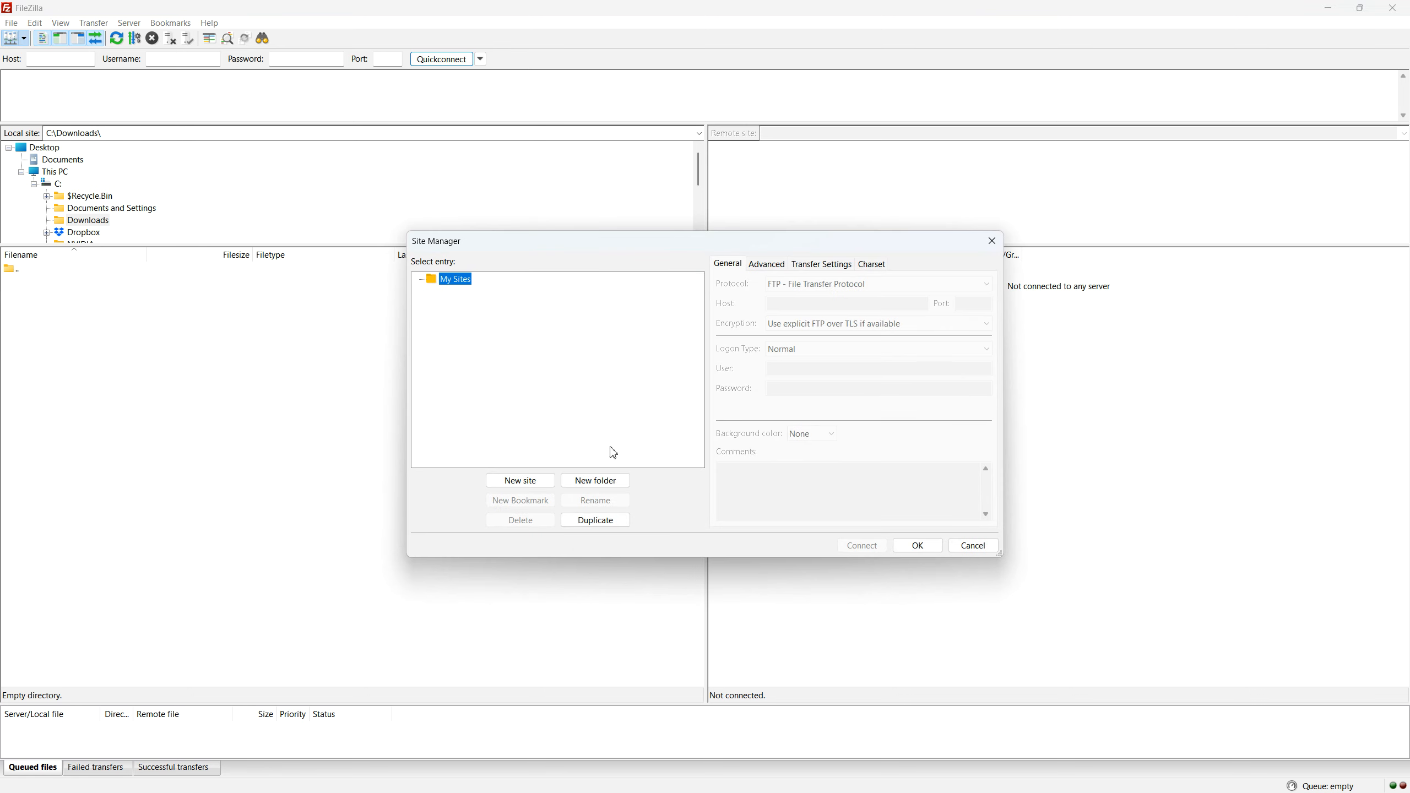
left_click(520, 479)
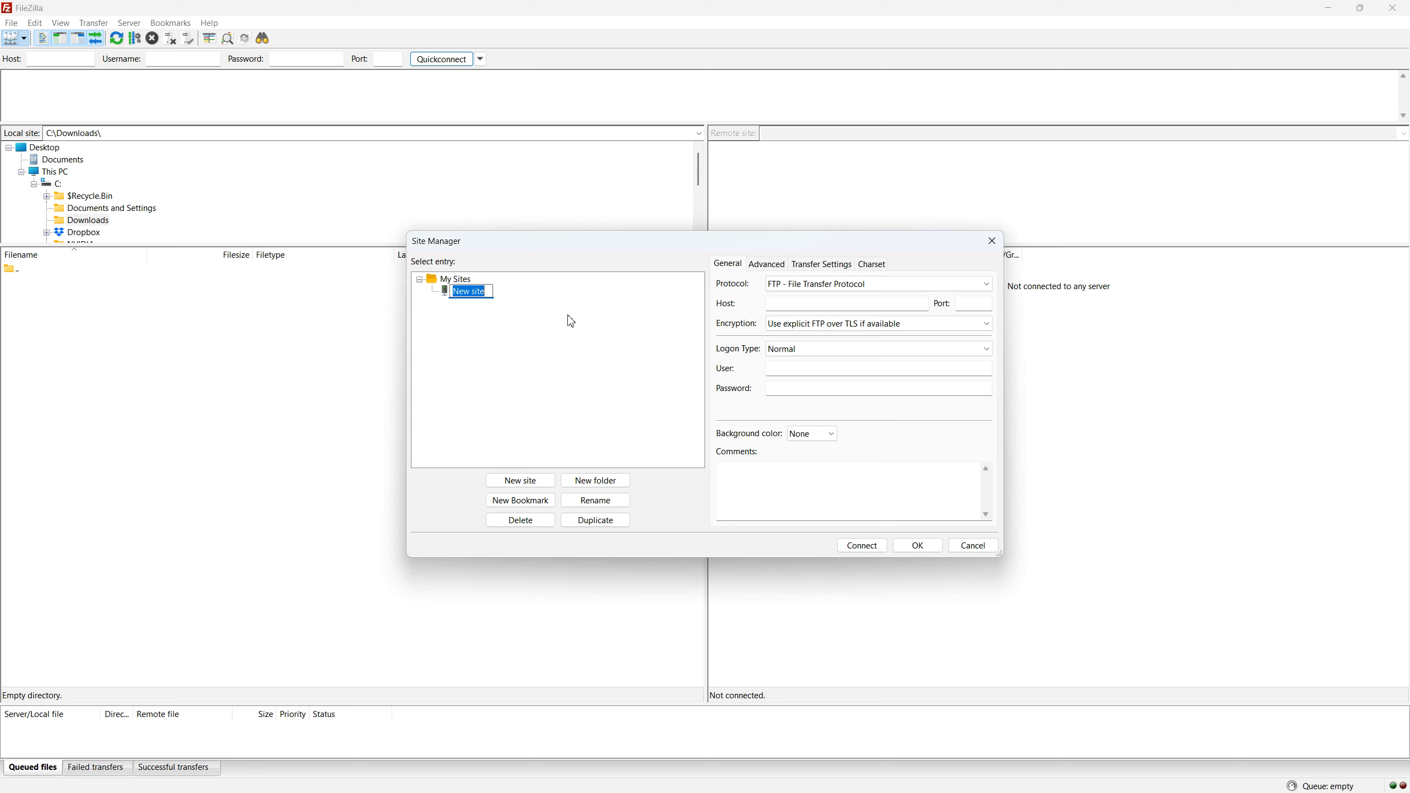
type("Landers Onlyforyou")
key("Return")
left_click(830, 284)
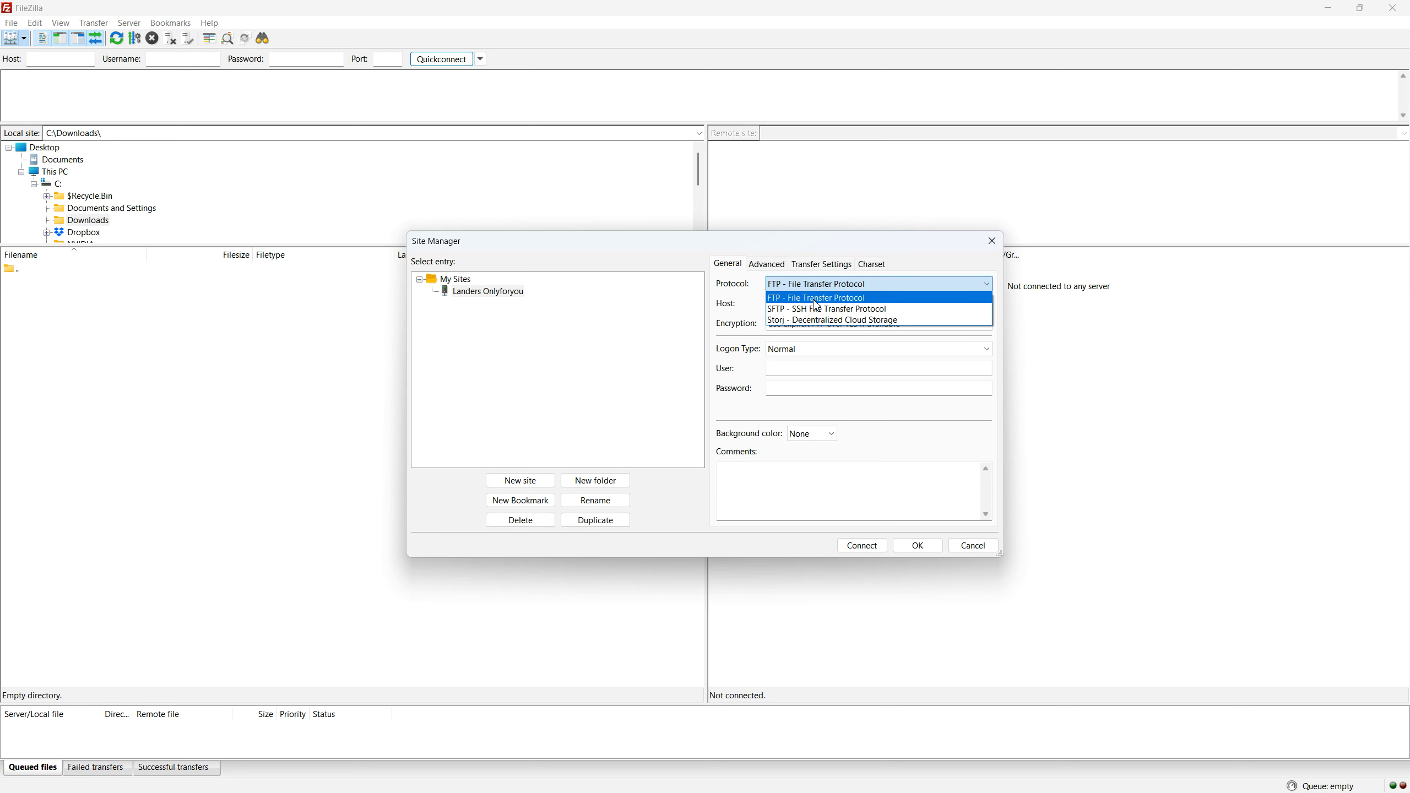
left_click(815, 301)
left_click(801, 286)
left_click(814, 301)
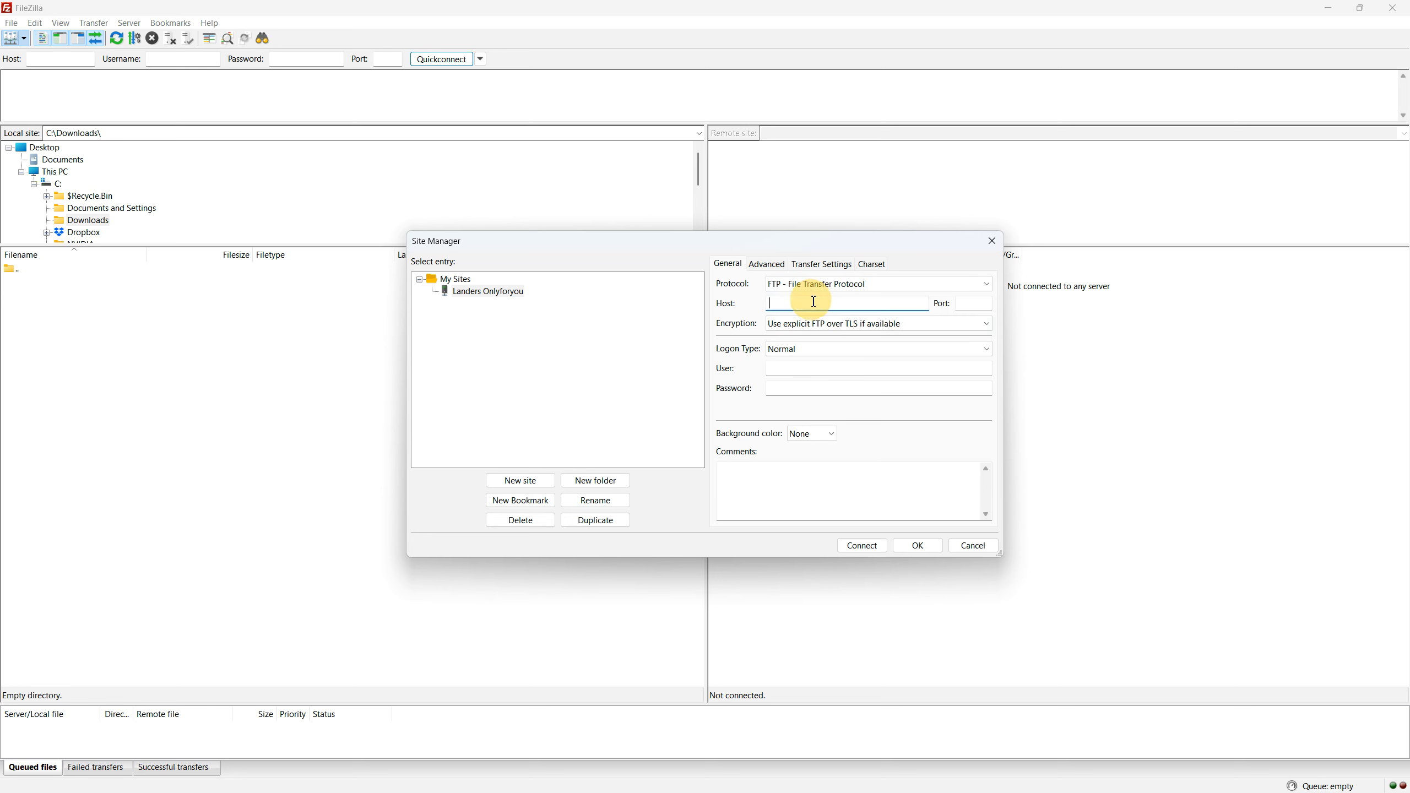
Step: Copy 139.180.140.35 from CloudPanel and paste it as the host
key("super")
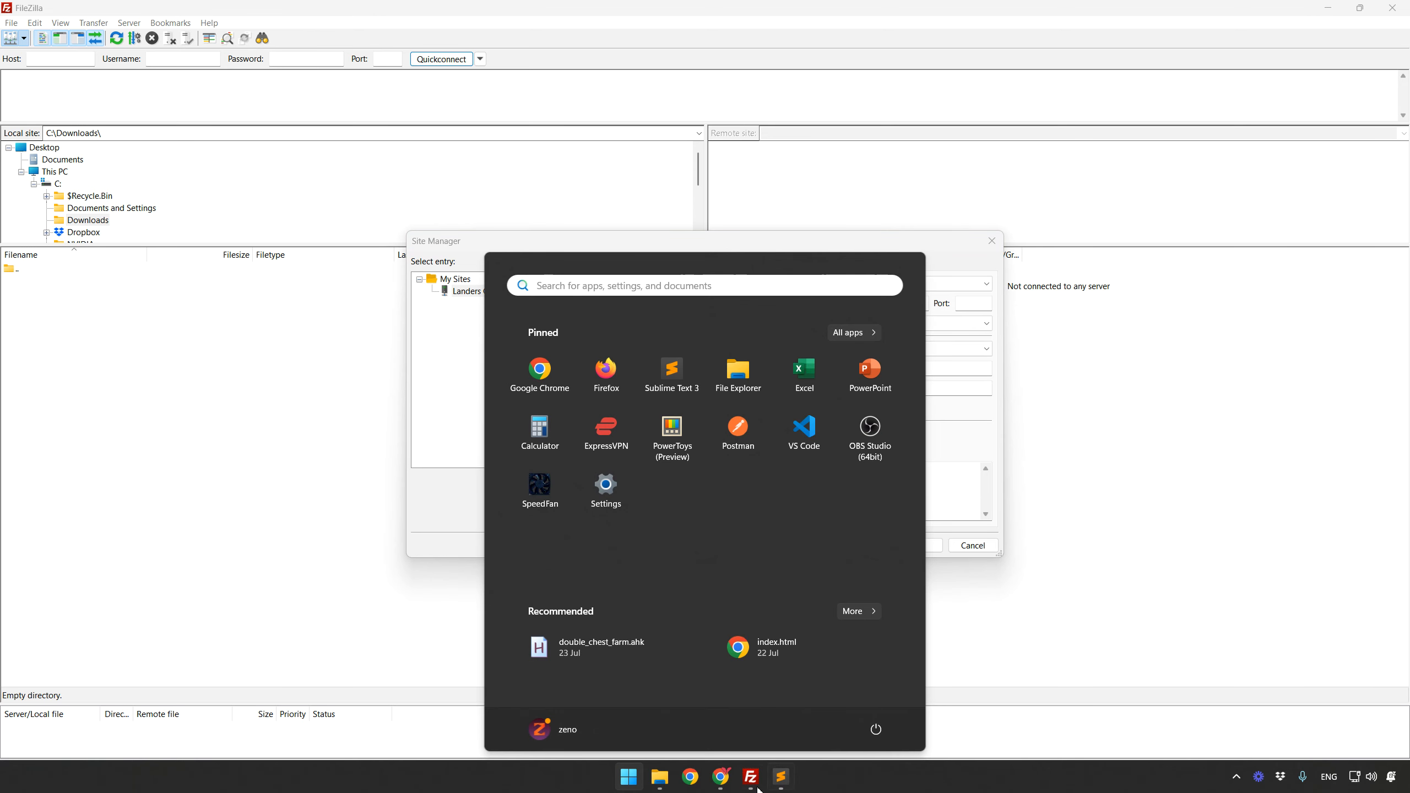
mouse_move(720, 777)
left_click(786, 722)
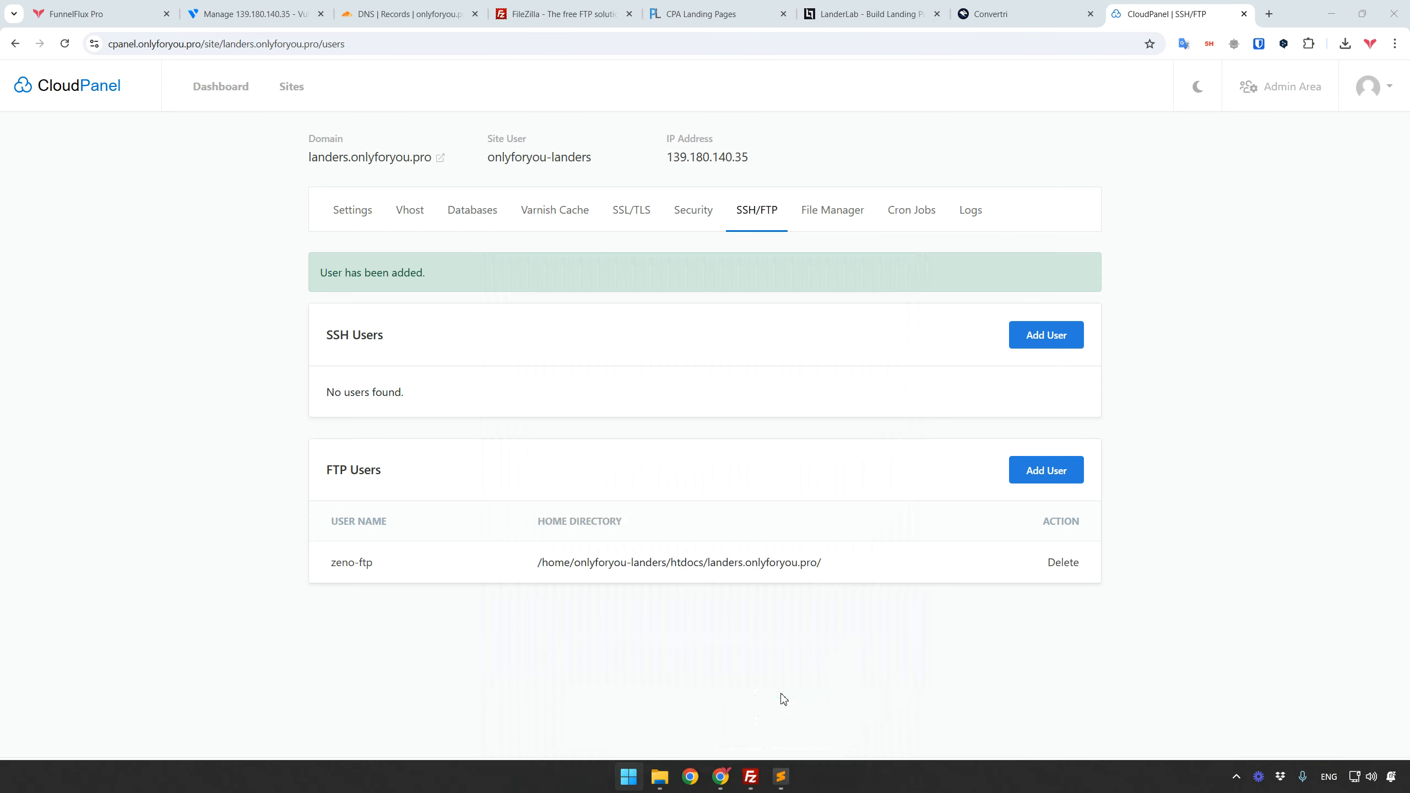
left_click(741, 160)
key("alt+Tab")
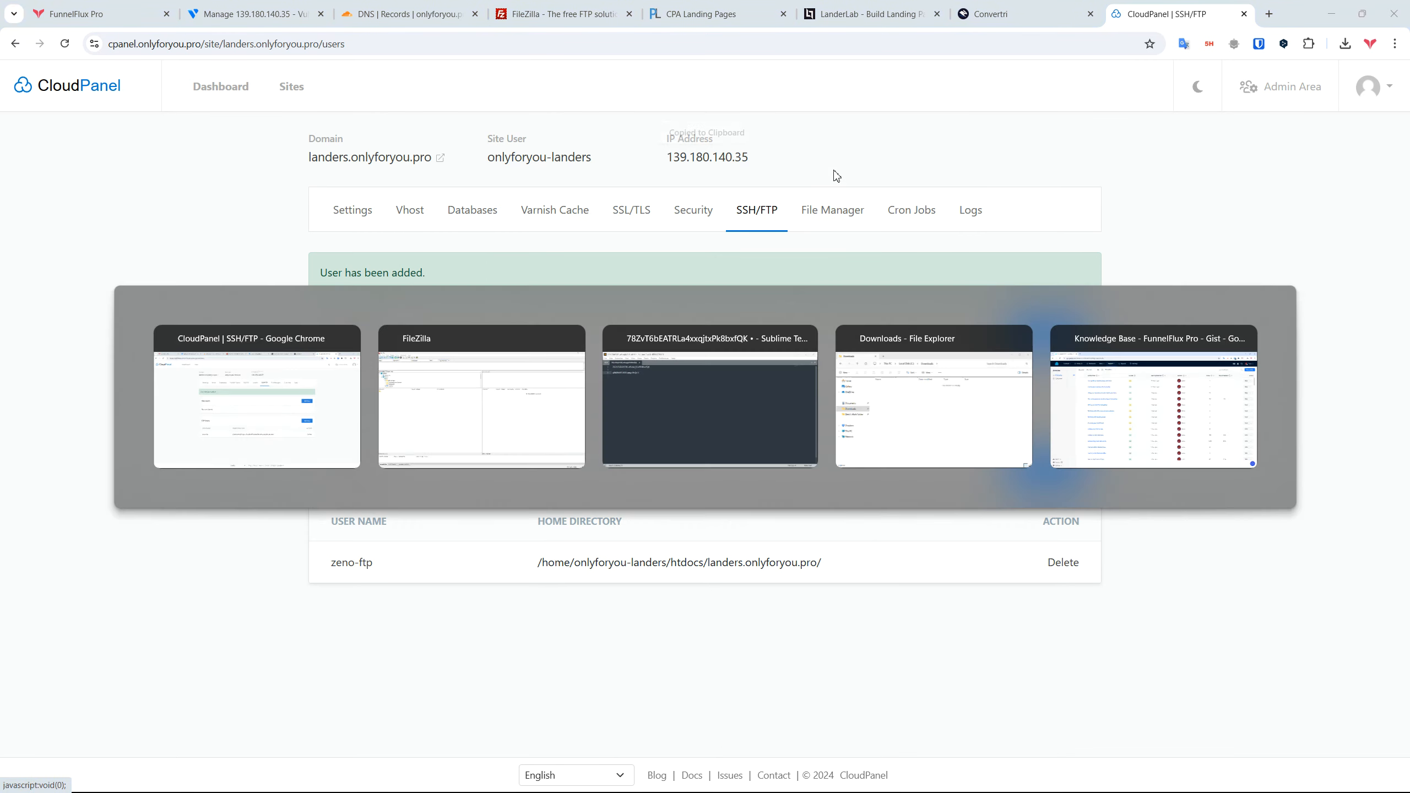
key("ctrl+v")
Step: Enter the FTP user name and paste the saved FTP password
left_click(793, 369)
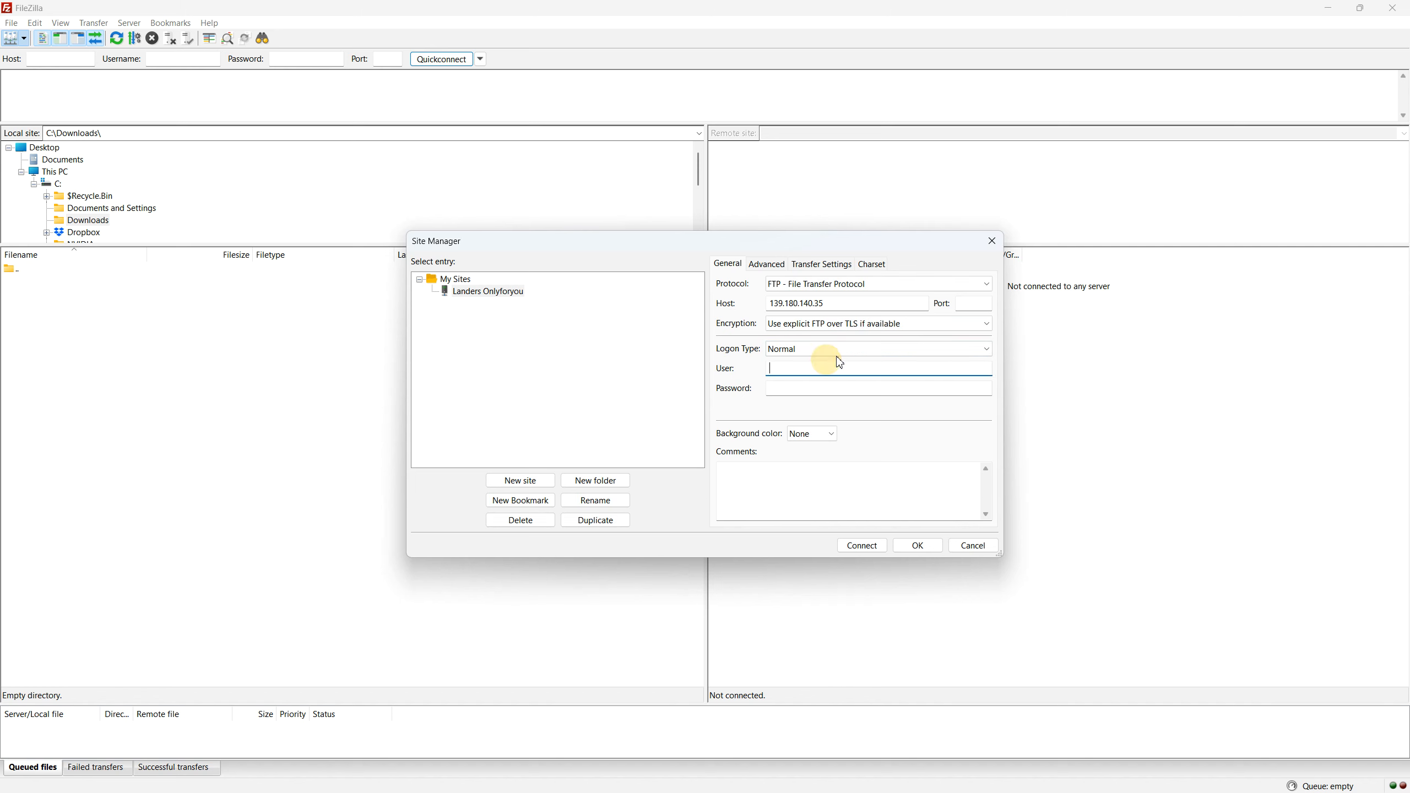
type("zen")
key("Tab")
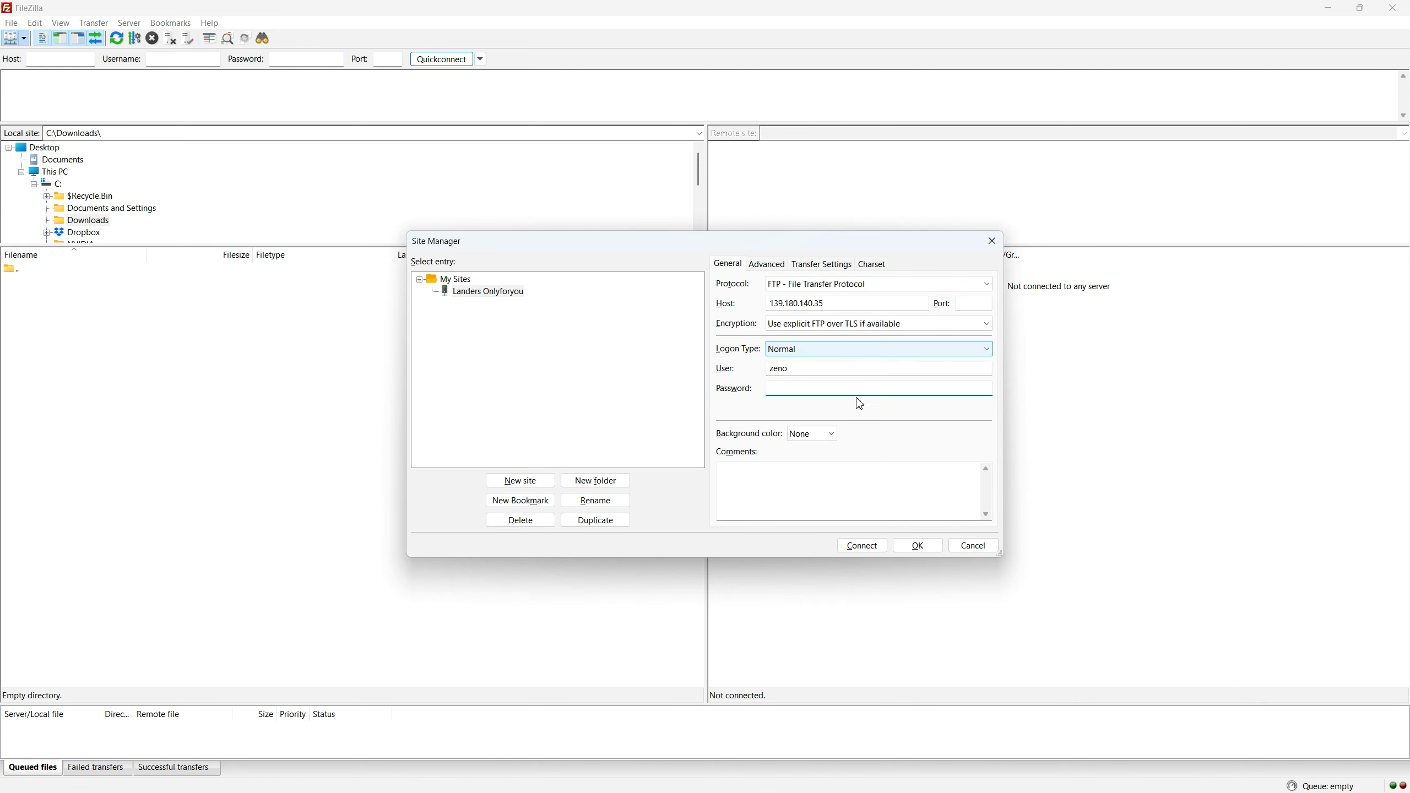
key("alt+Tab")
key("alt+Tab")
left_click_drag(466, 132, 353, 132)
key("ctrl+c")
left_click(1149, 54)
left_click(781, 385)
key("ctrl+v")
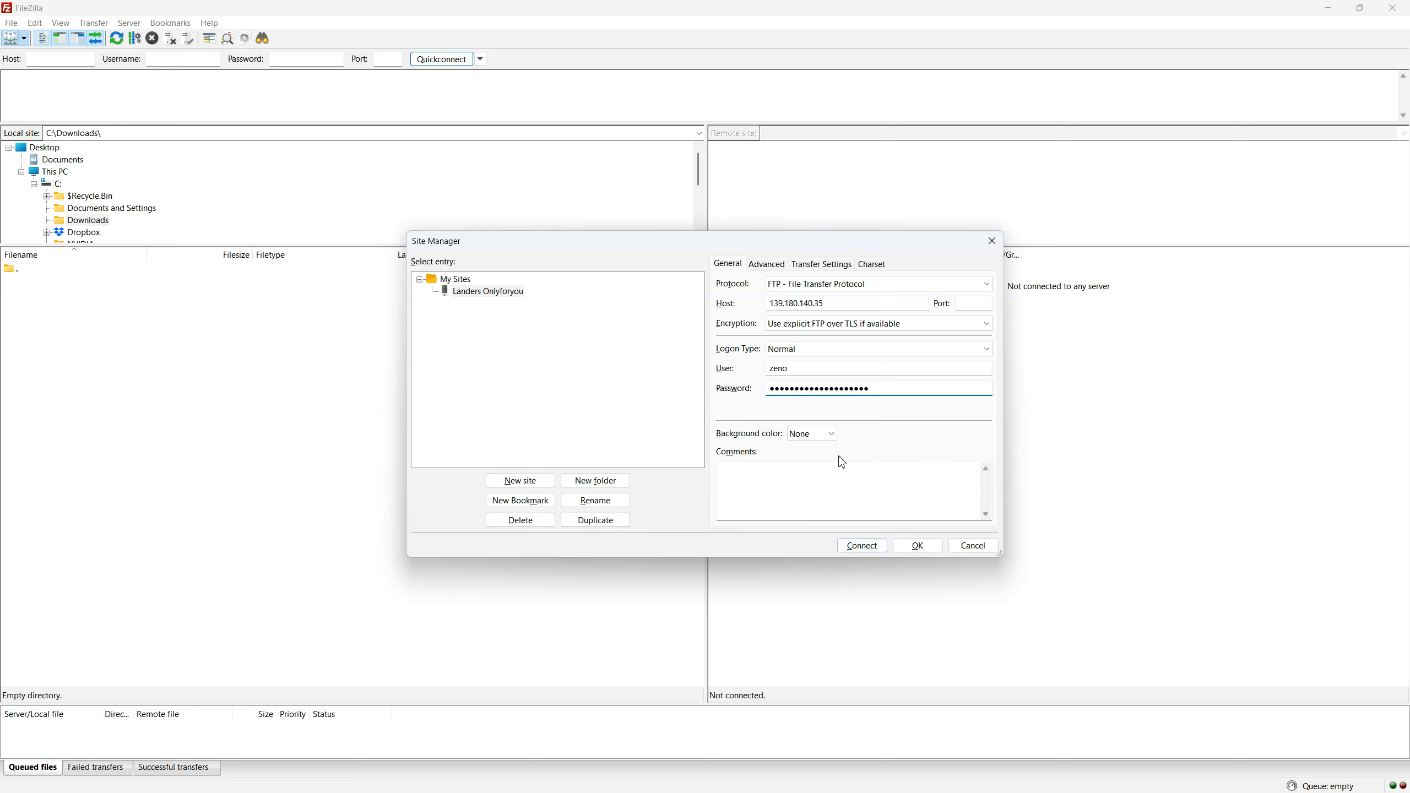
Step: Connect to the site, letting FileZilla save the password
left_click(861, 545)
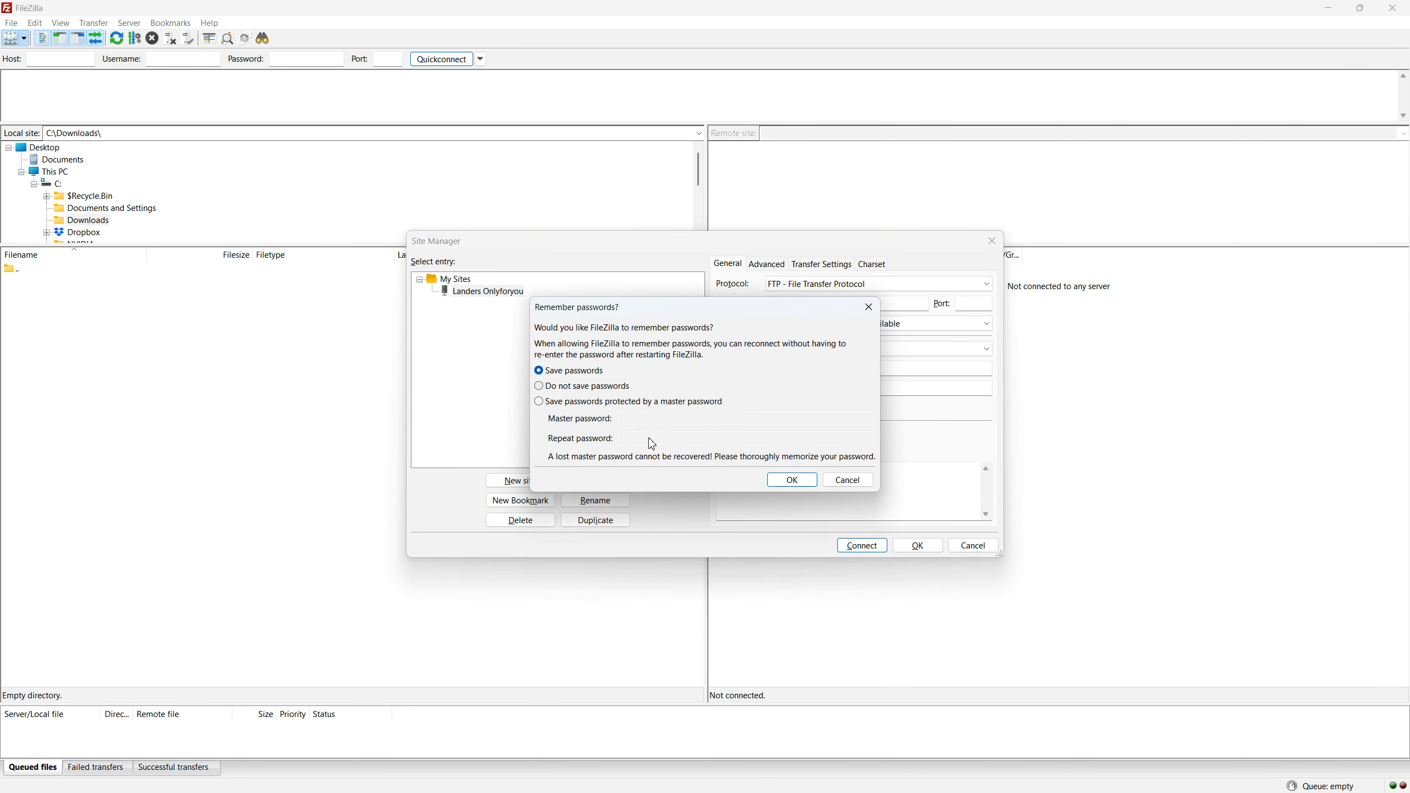
left_click(793, 480)
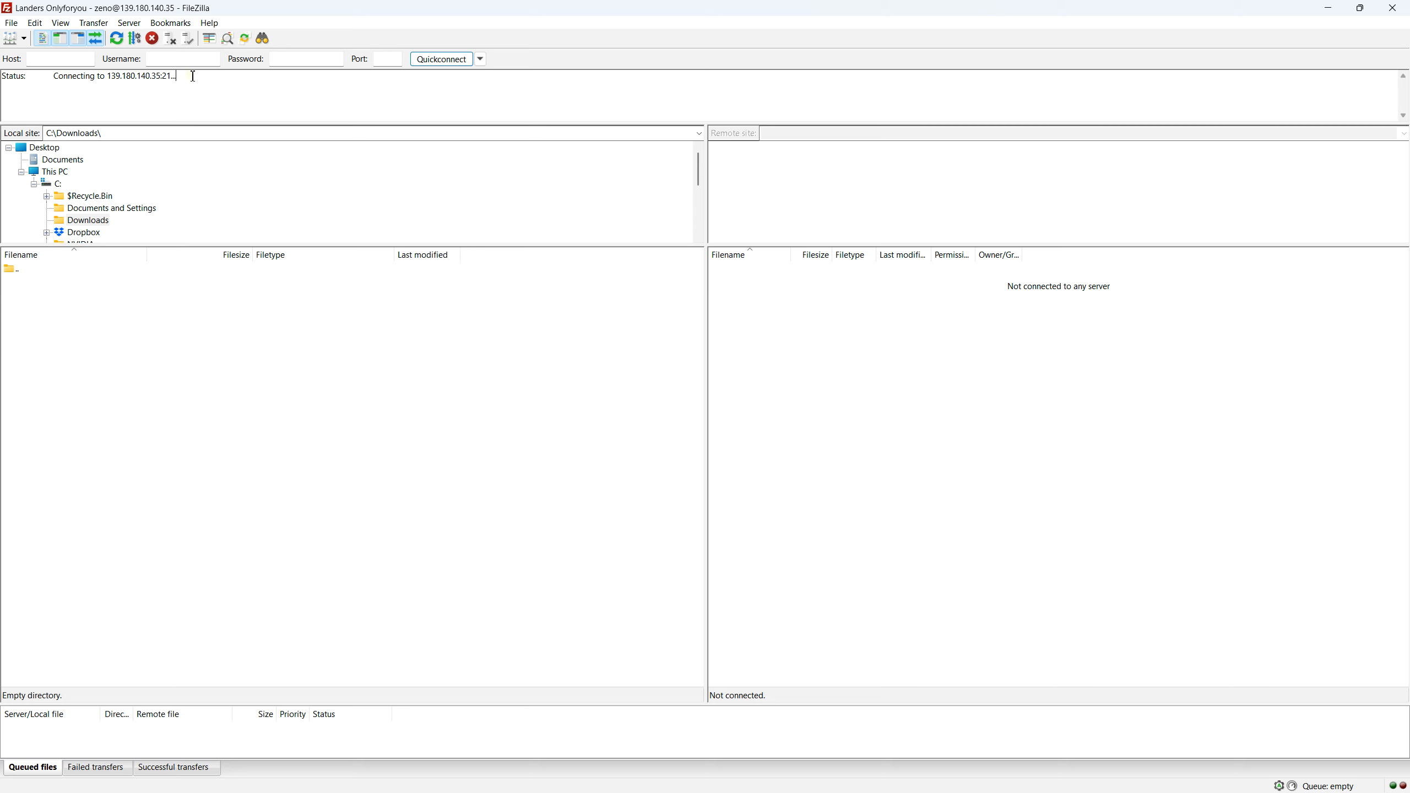
left_click_drag(191, 76, 3, 76)
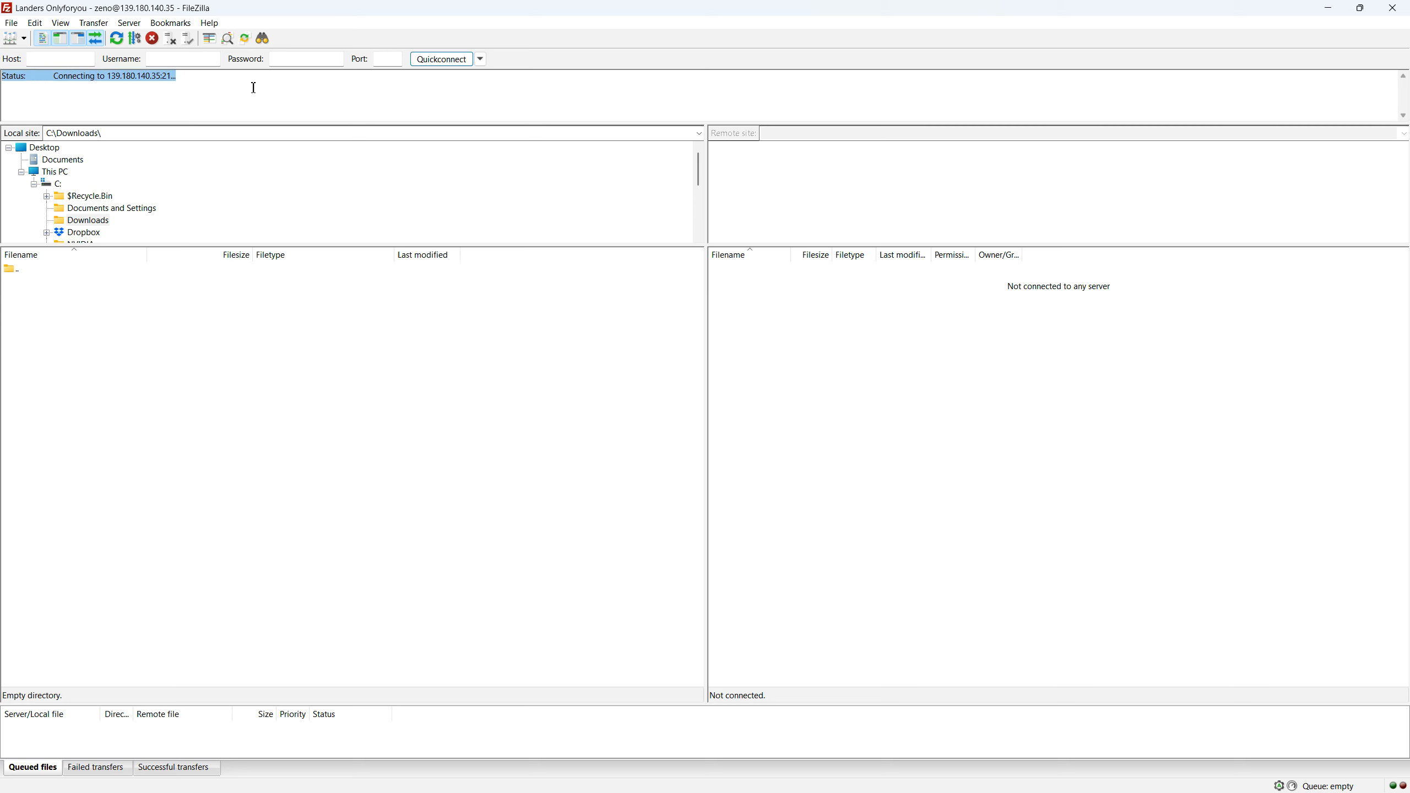
key("alt+Tab")
key("alt+Tab")
key("alt+Tab")
key("alt+Tab")
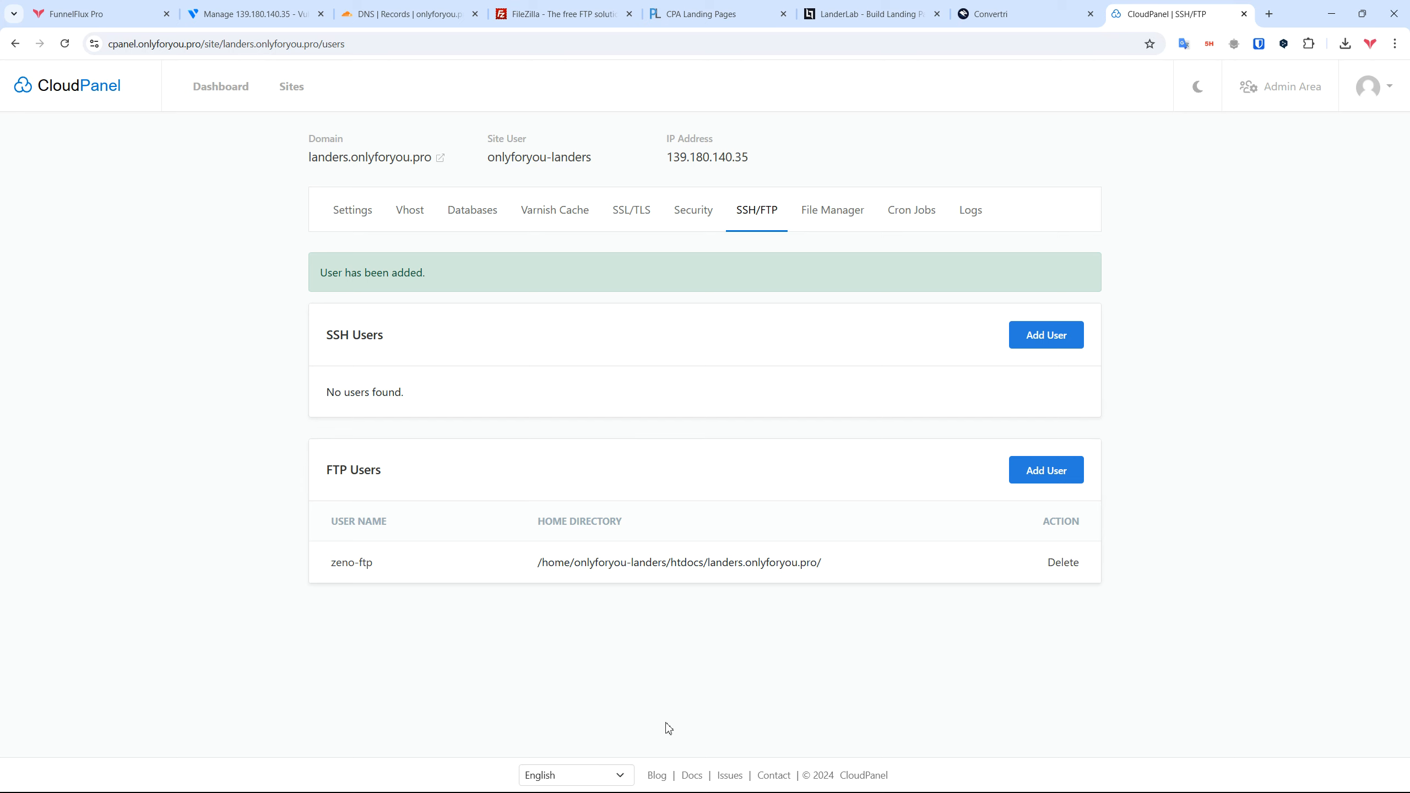
Step: Open the CloudPanel documentation at the SSH/FTP page's section on adding an FTP user
left_click(694, 775)
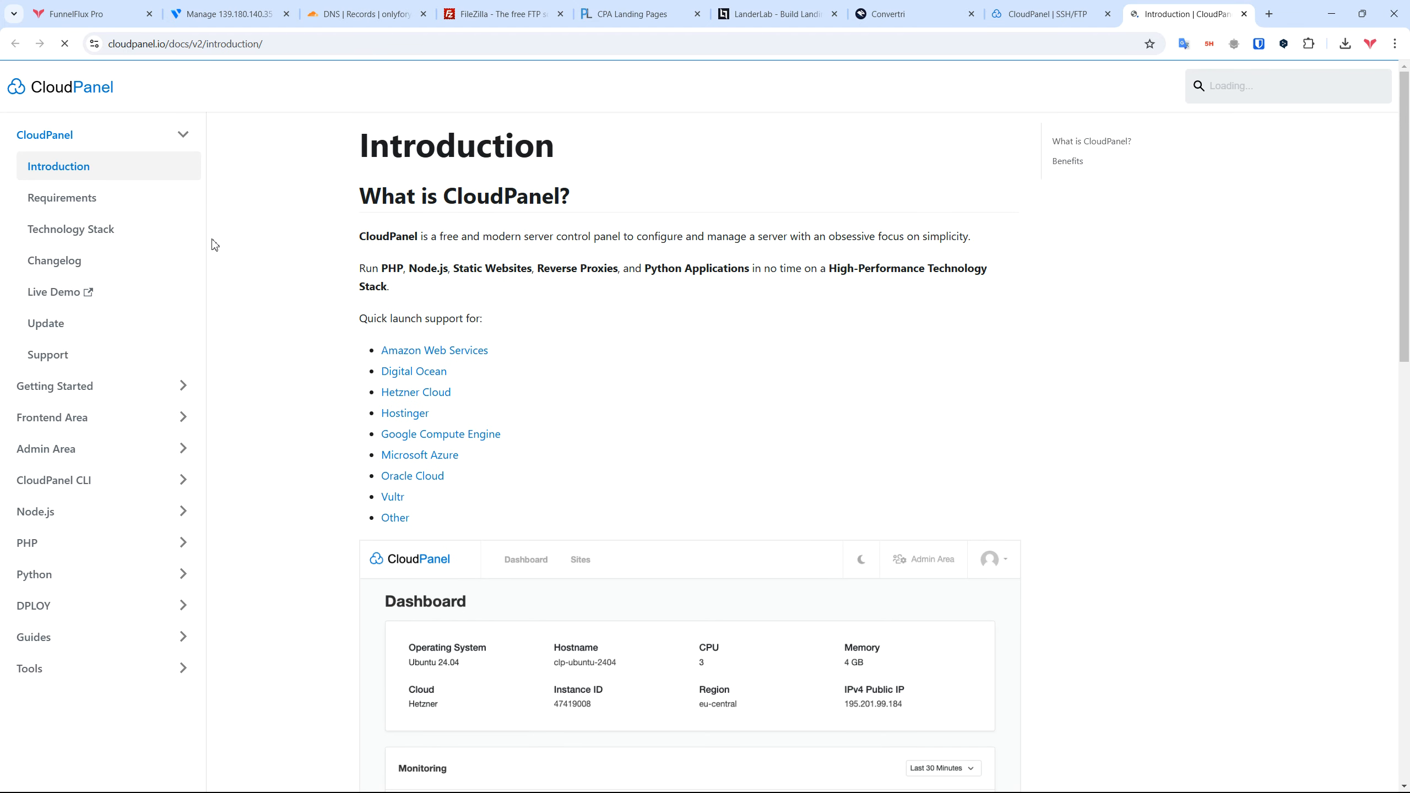
left_click(150, 133)
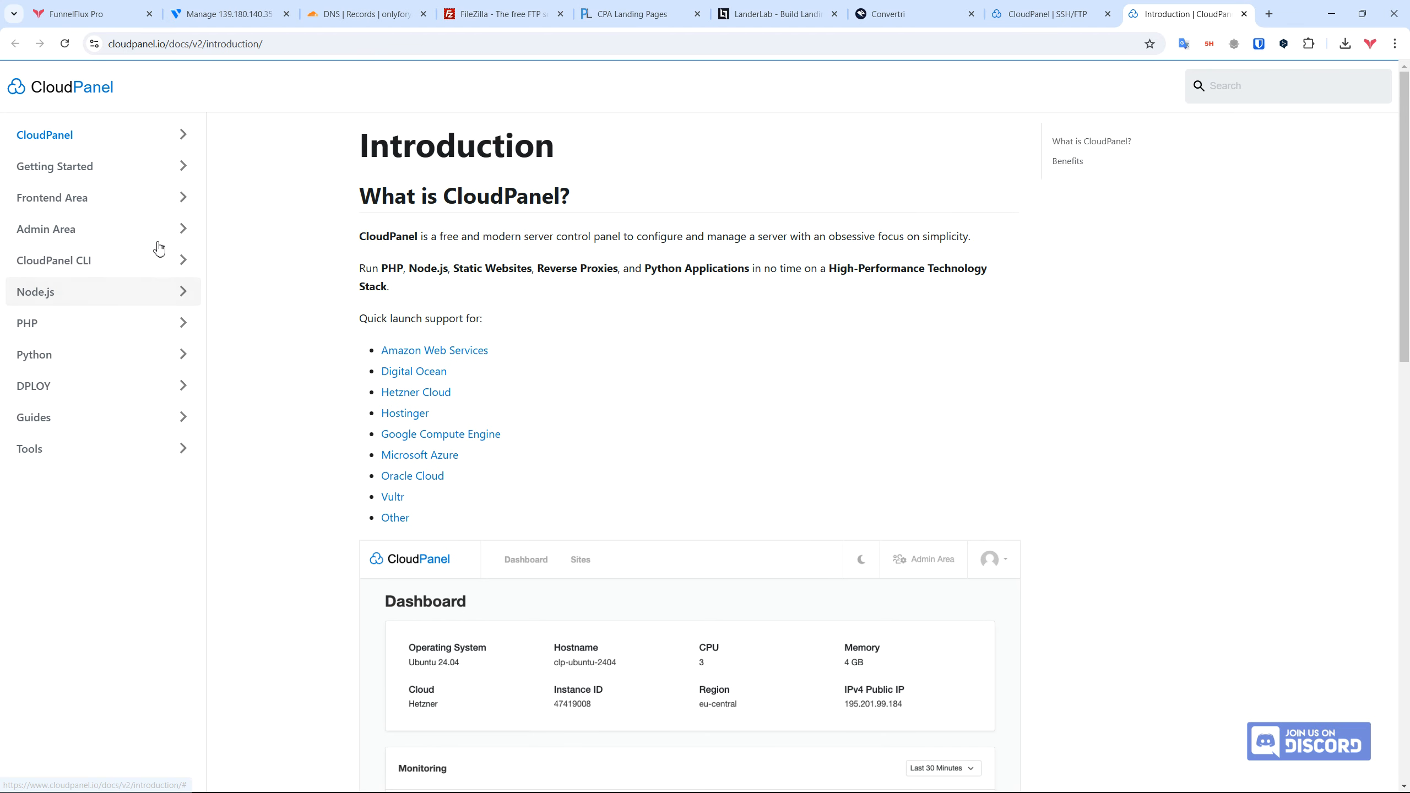
left_click(166, 207)
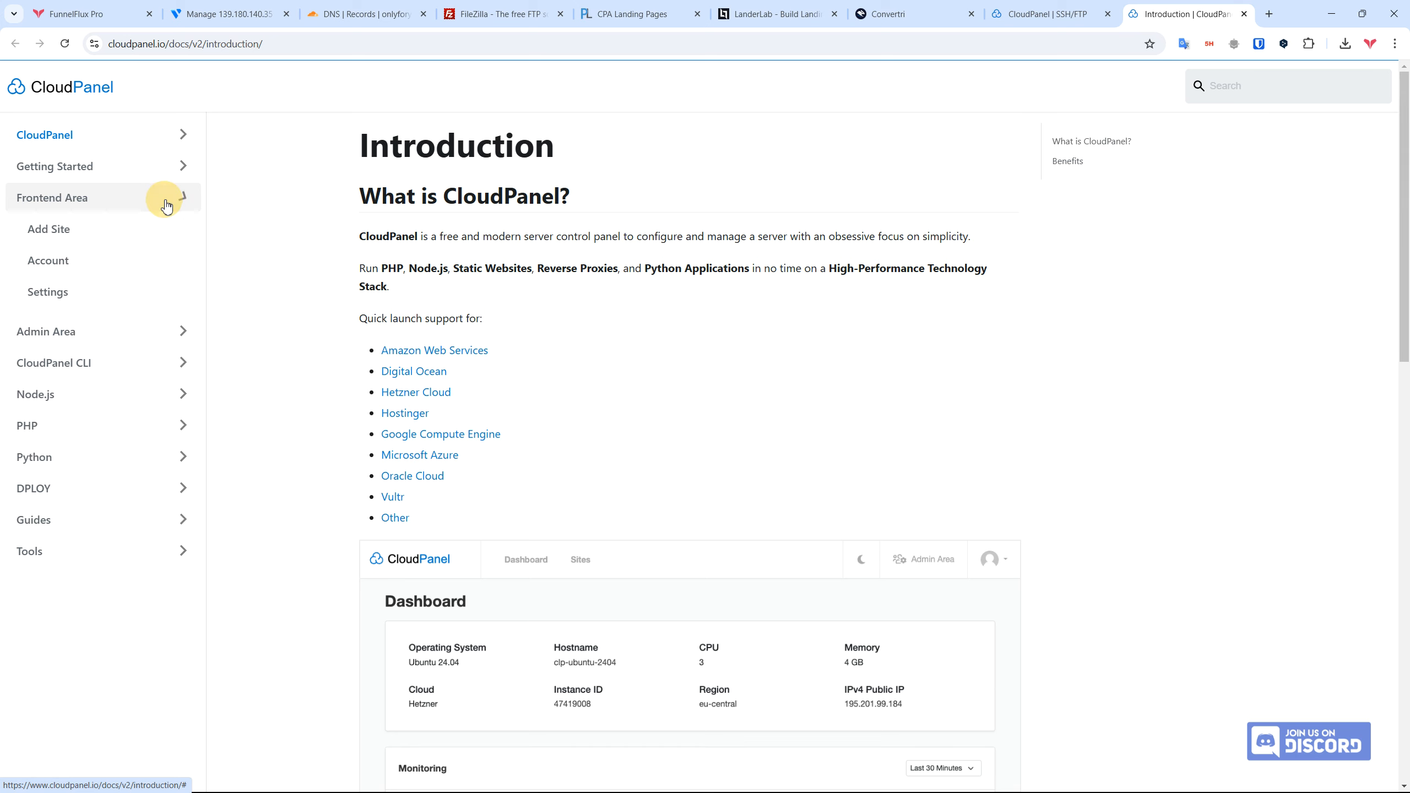
scroll(126, 425, "down", 1)
left_click(60, 455)
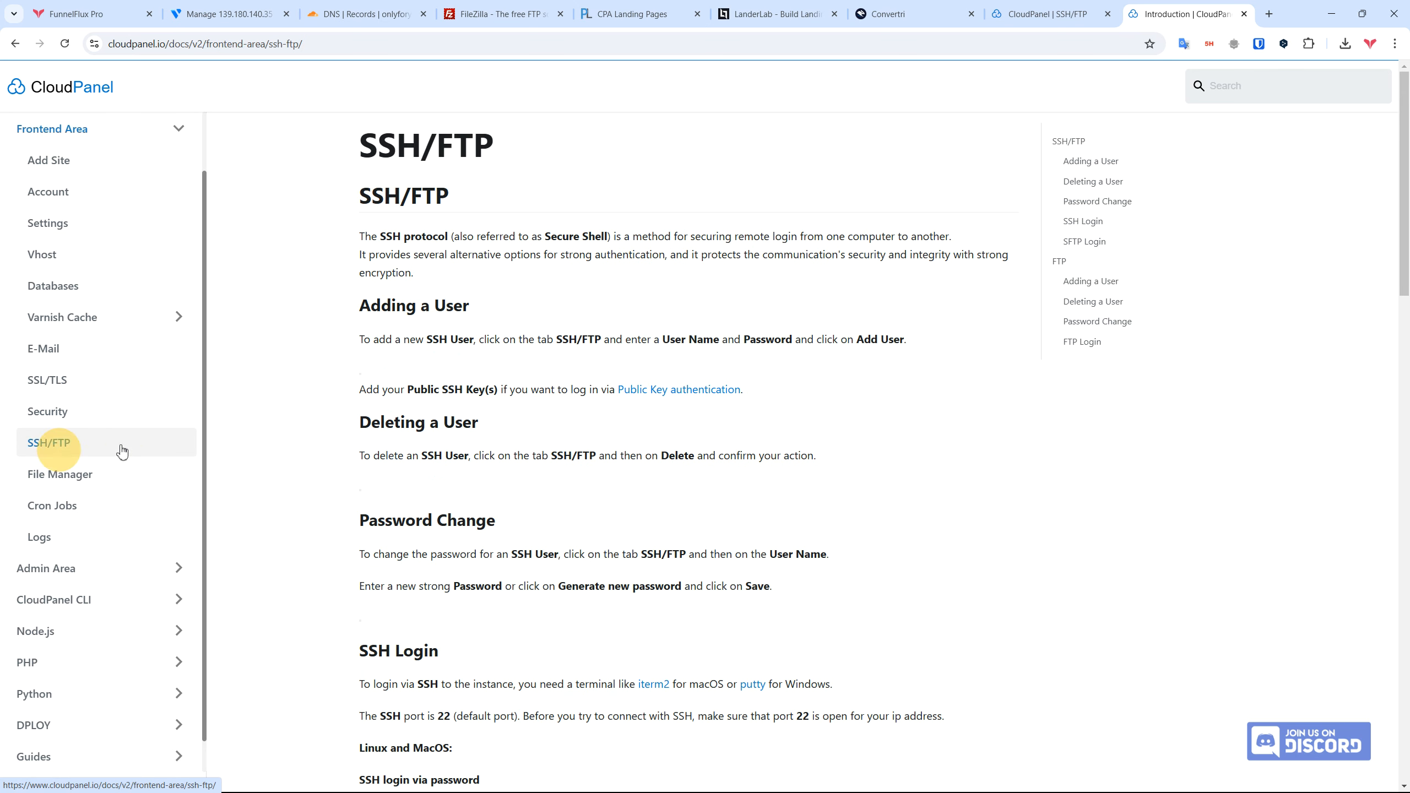
left_click(1107, 283)
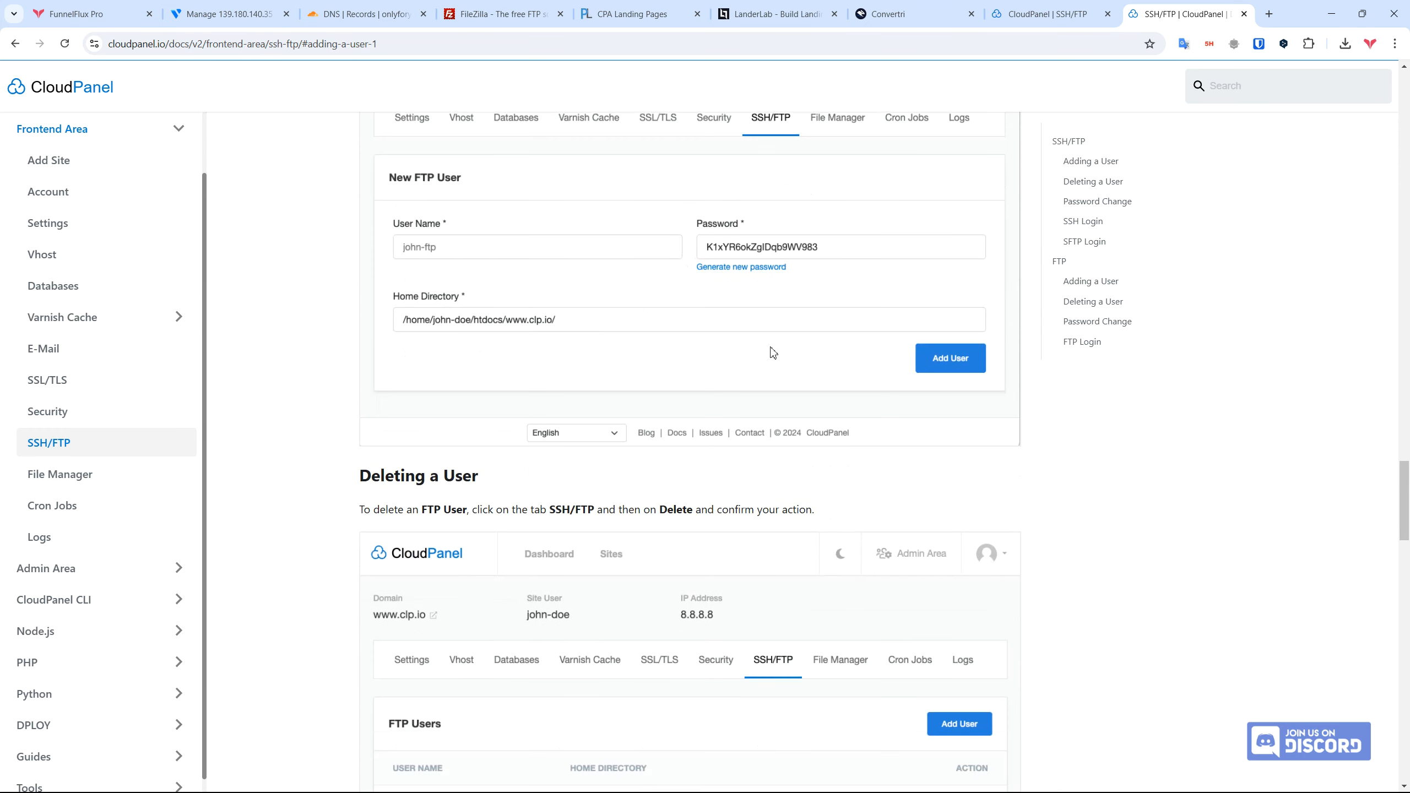
scroll(808, 328, "down", 15)
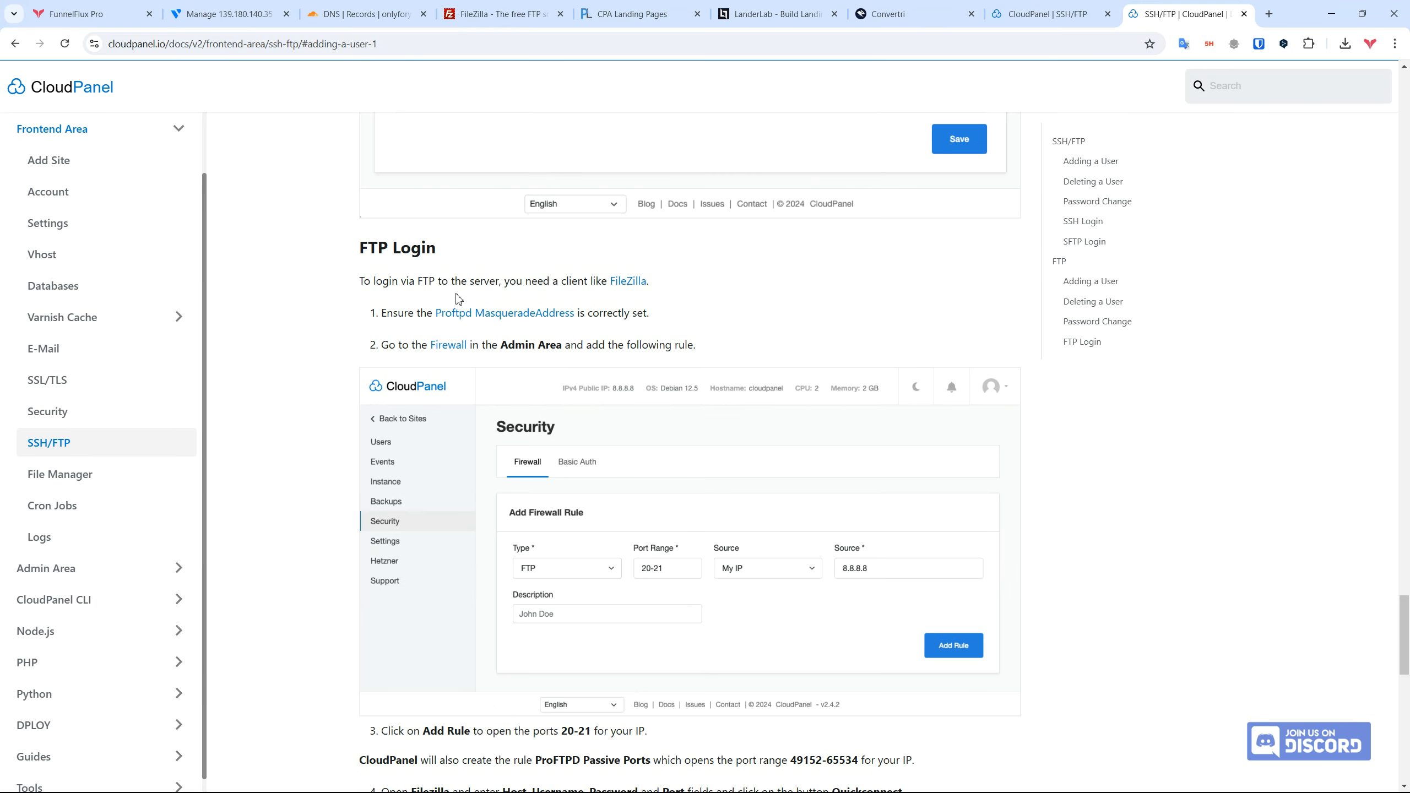
scroll(722, 283, "down", 1)
scroll(721, 261, "down", 2)
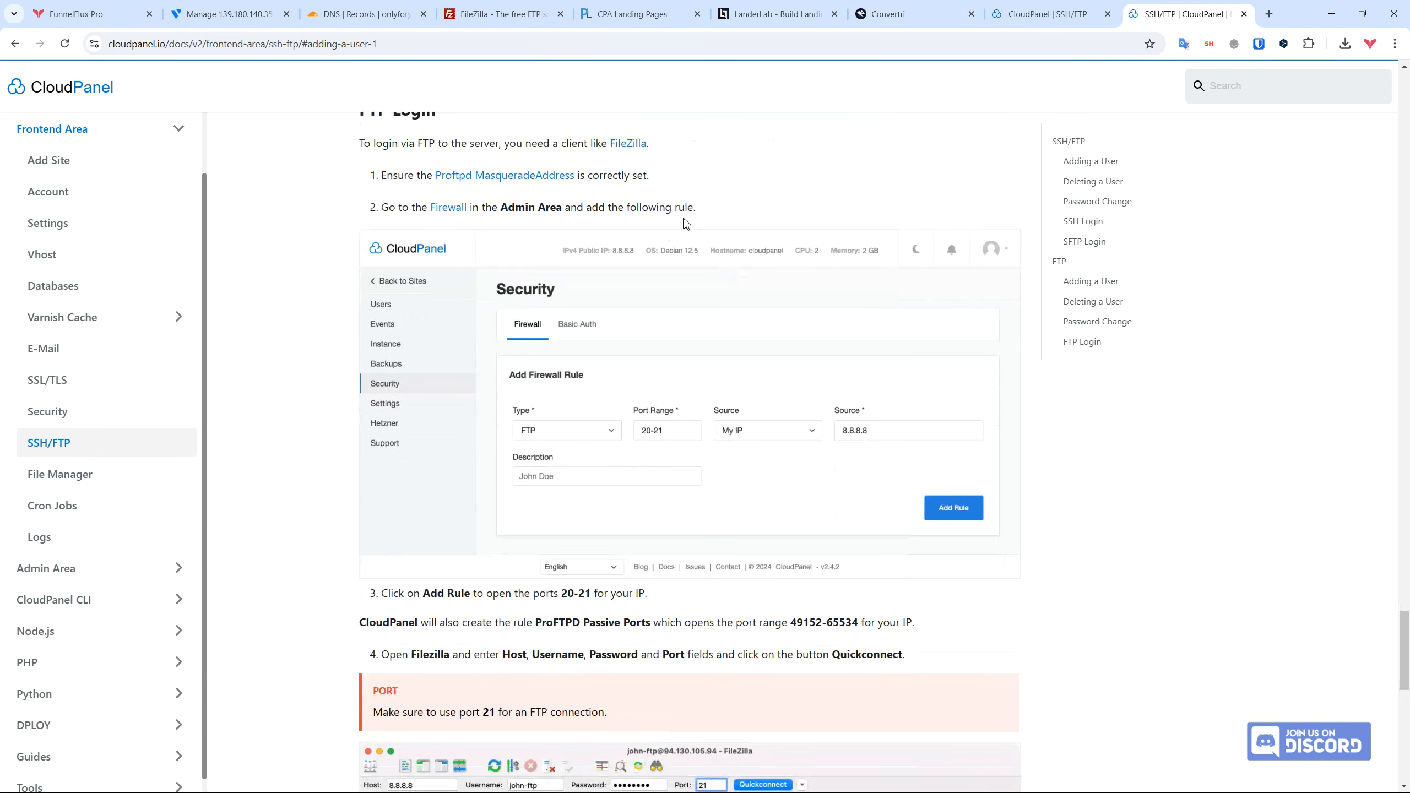
Step: Open the linked MasqueradeAddress docs and read the Proftpd Settings note about entering the instance IP
left_click_drag(381, 178, 708, 180)
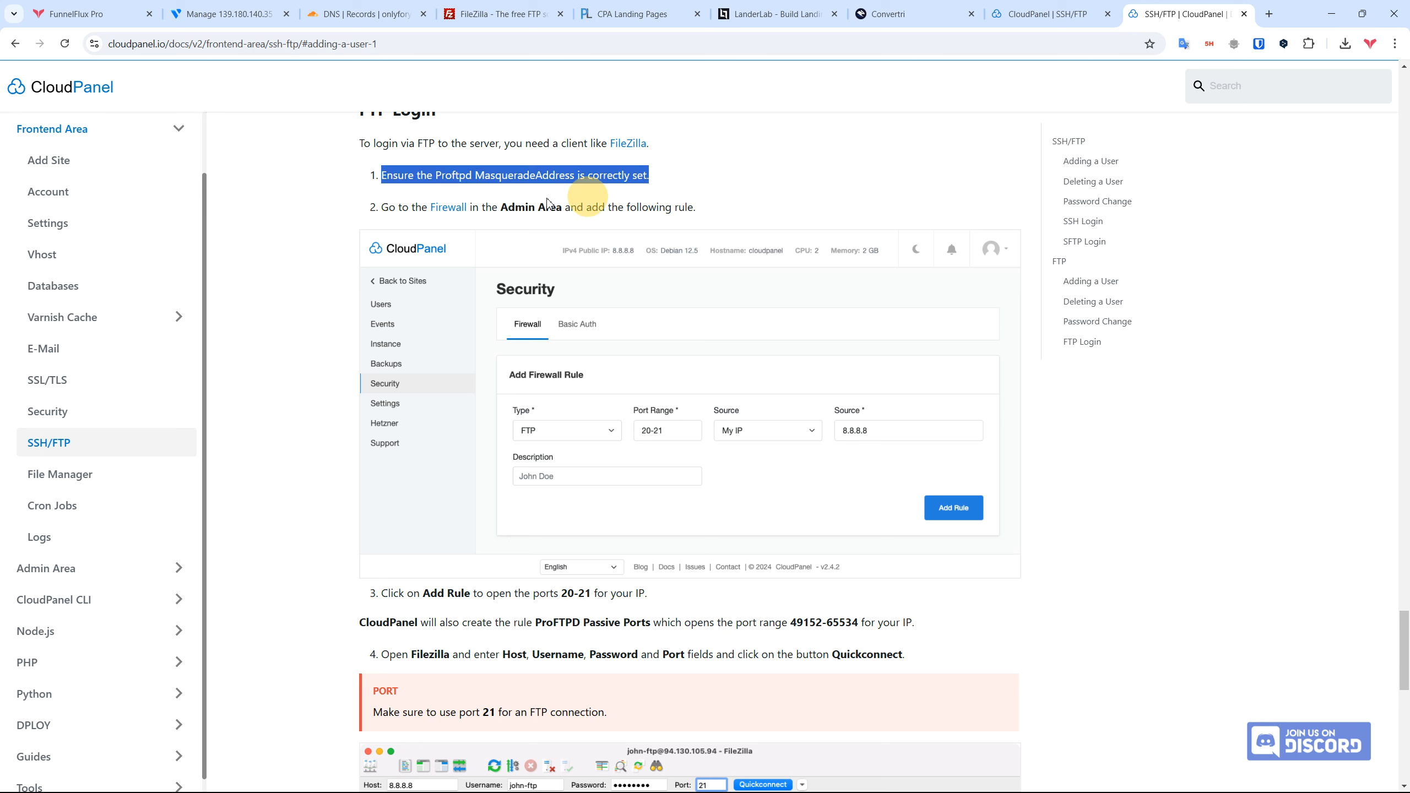
left_click(663, 178)
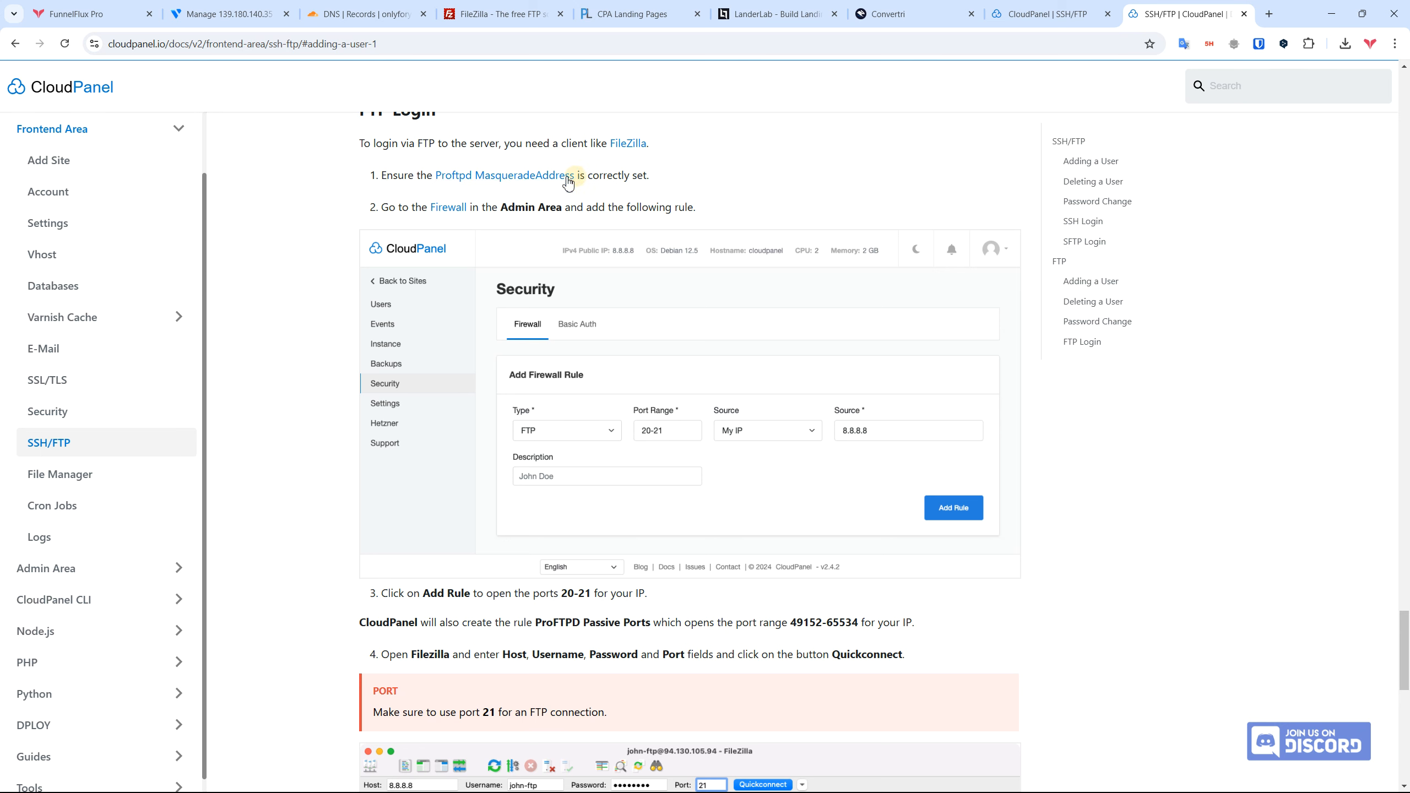
middle_click(522, 178)
key("ctrl+Tab")
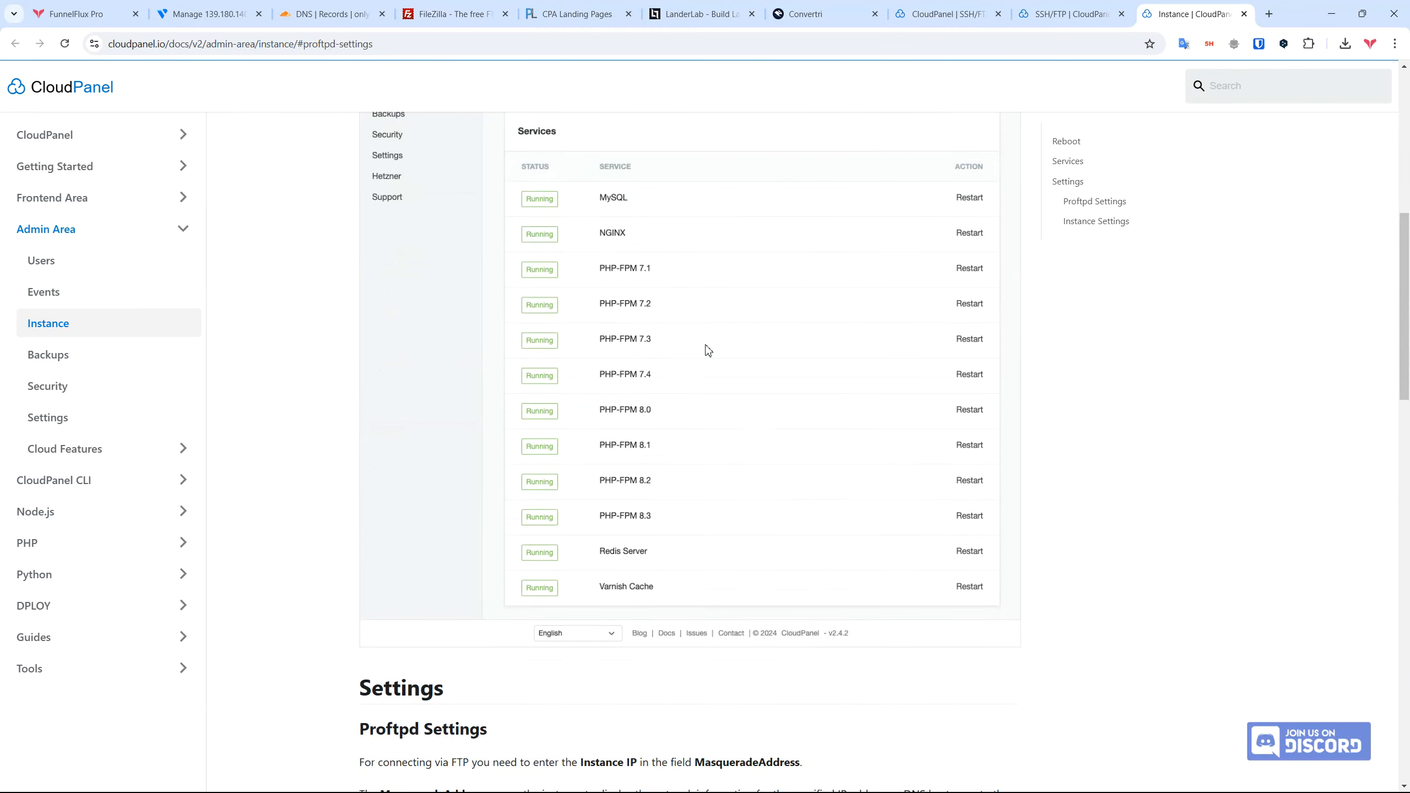
scroll(708, 350, "down", 7)
left_click_drag(365, 177, 513, 179)
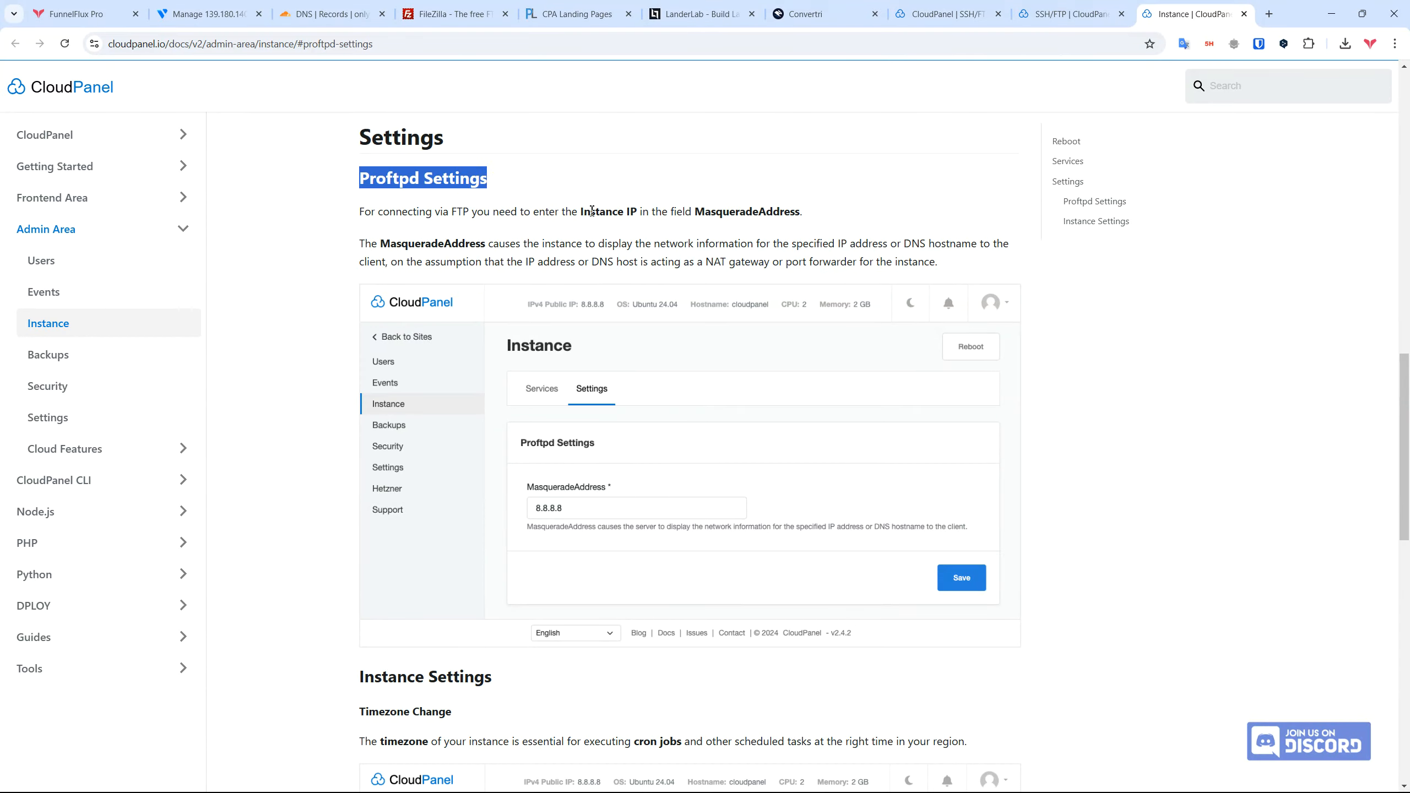
left_click_drag(355, 215, 827, 213)
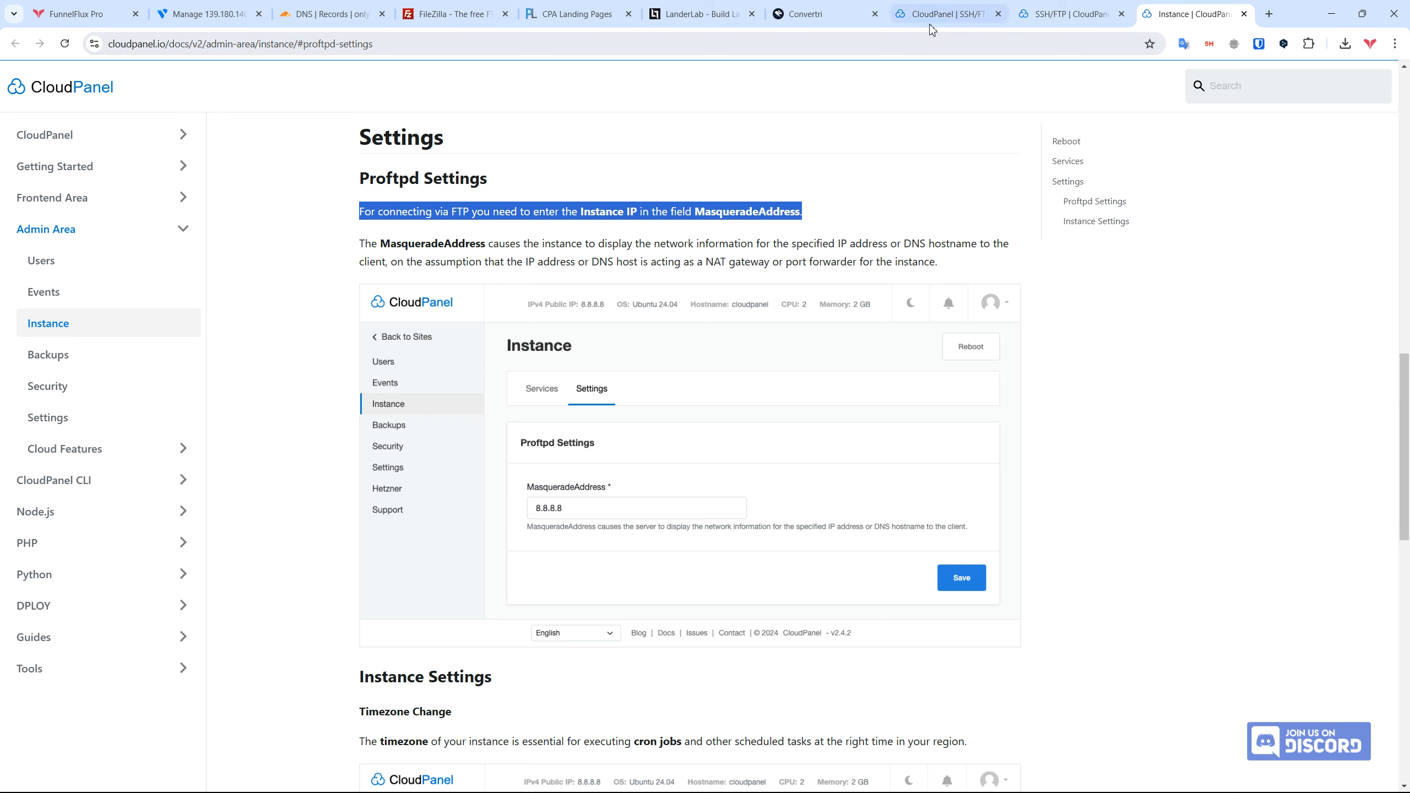
key("alt+Tab")
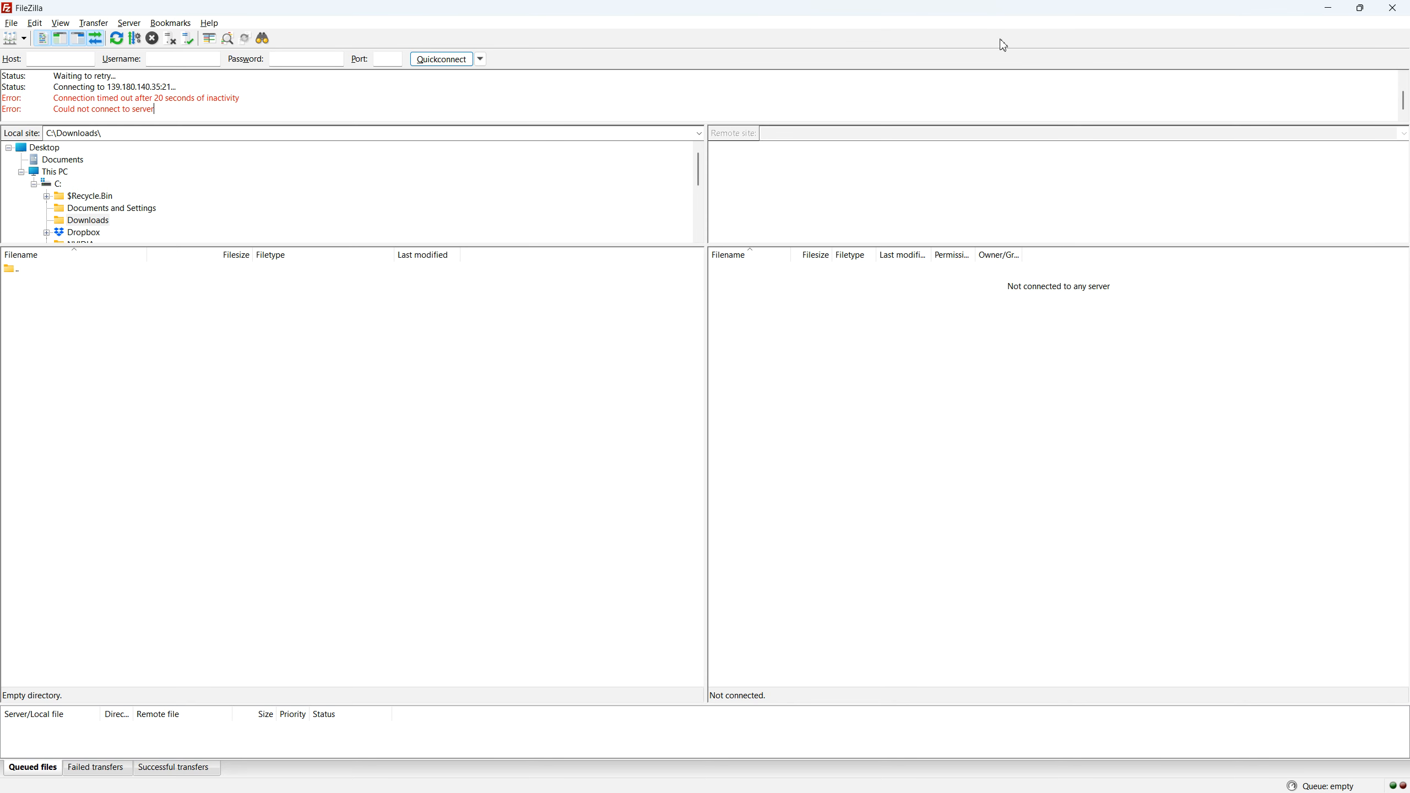
left_click(1327, 8)
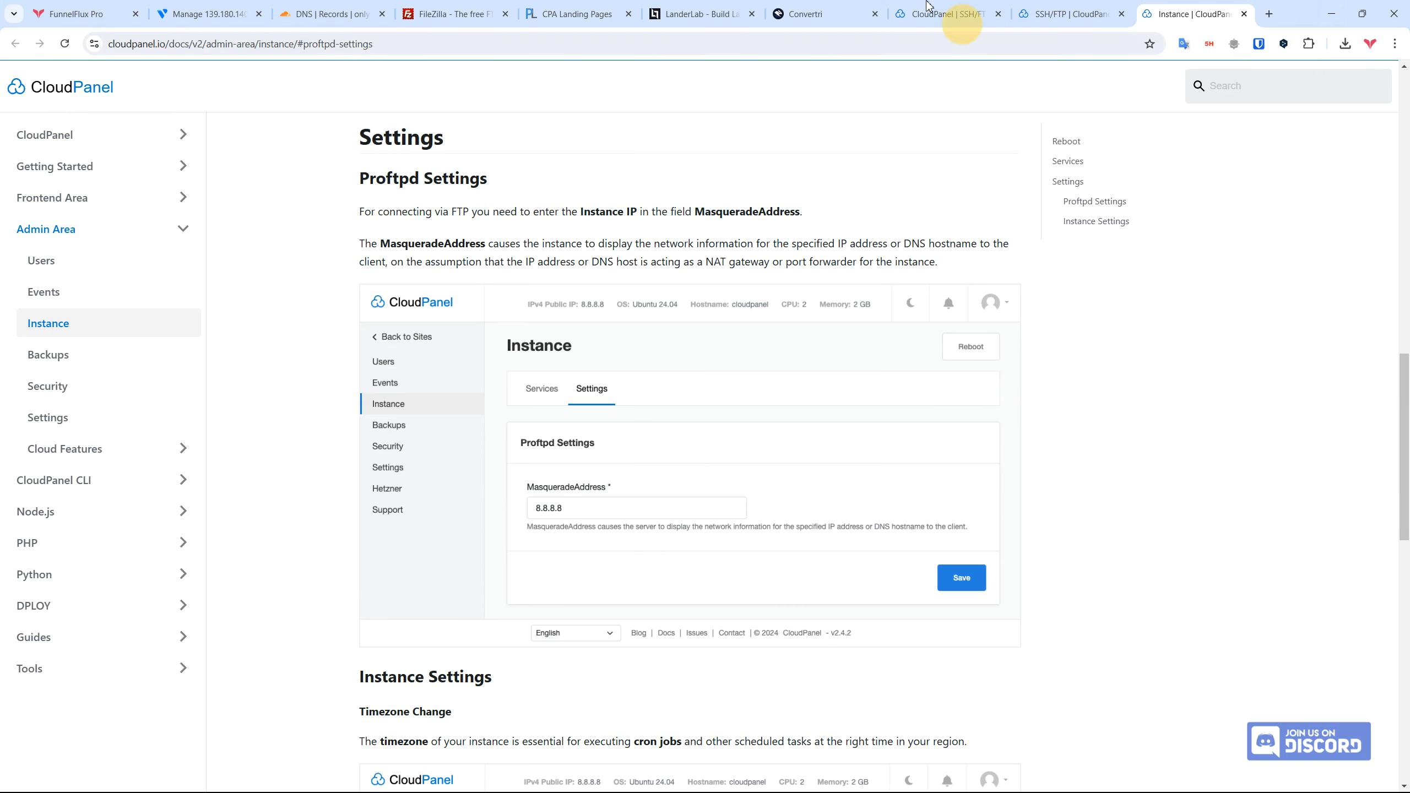
Step: Open the Admin Area's Instance Settings and compare its Proftpd options with the documentation
left_click(950, 15)
left_click(1287, 85)
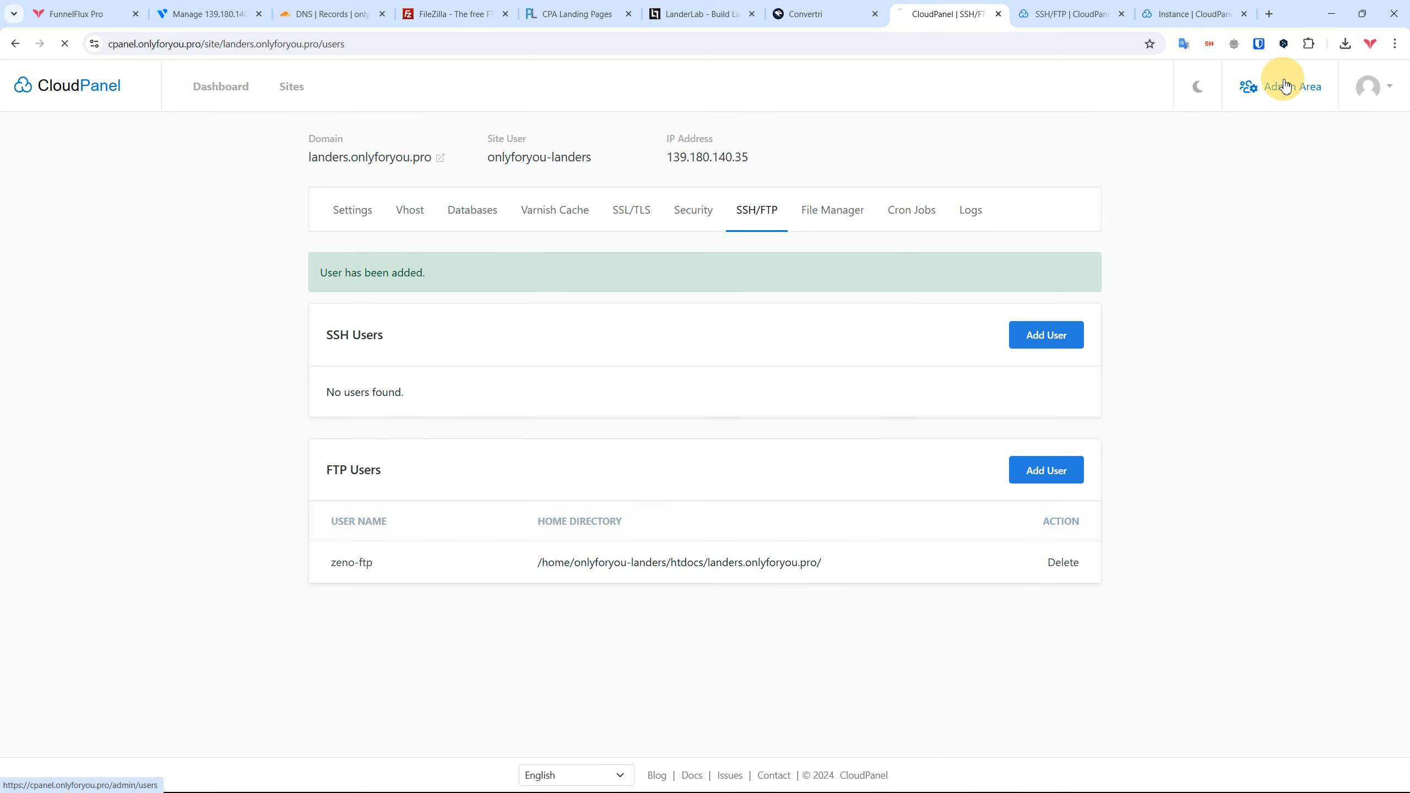
left_click(47, 219)
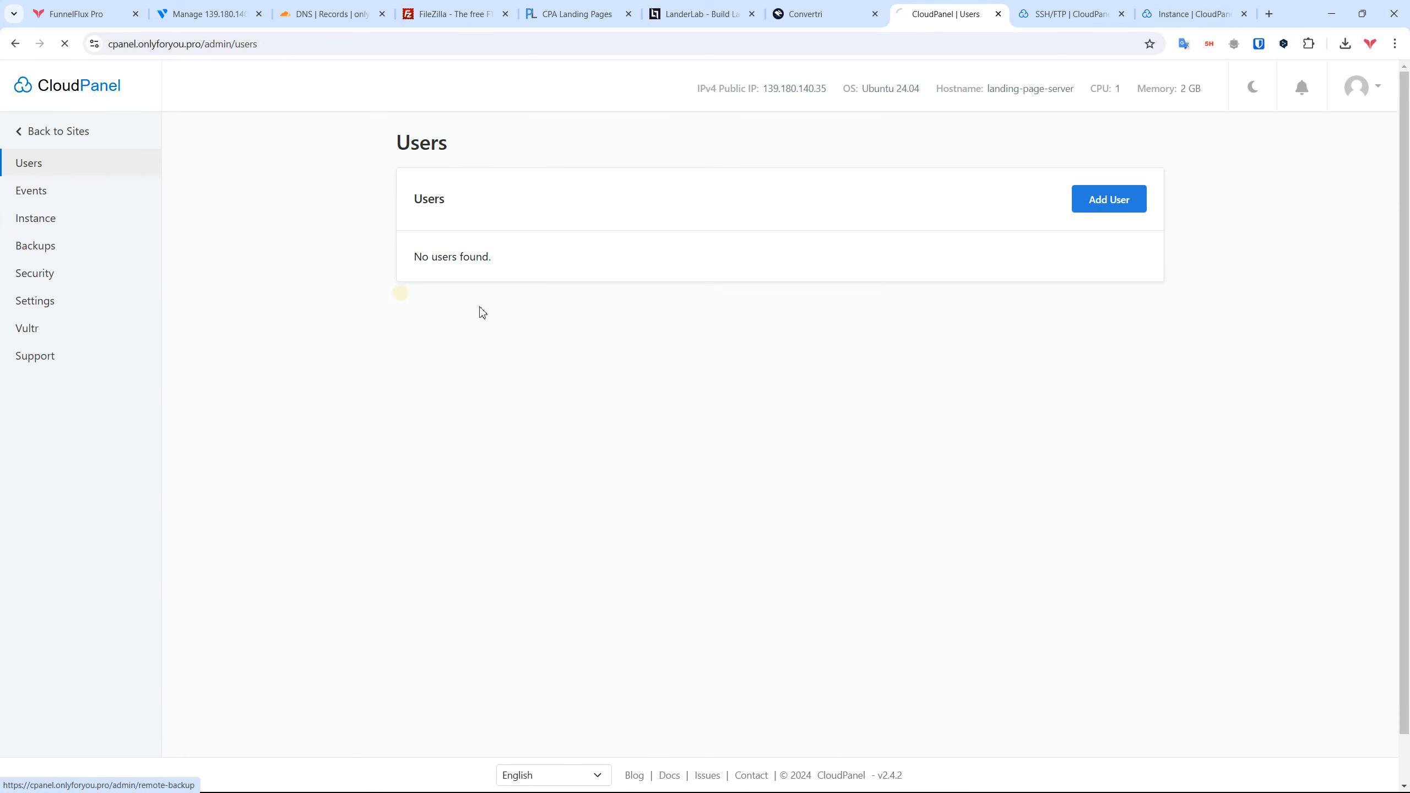
scroll(637, 274, "down", 3)
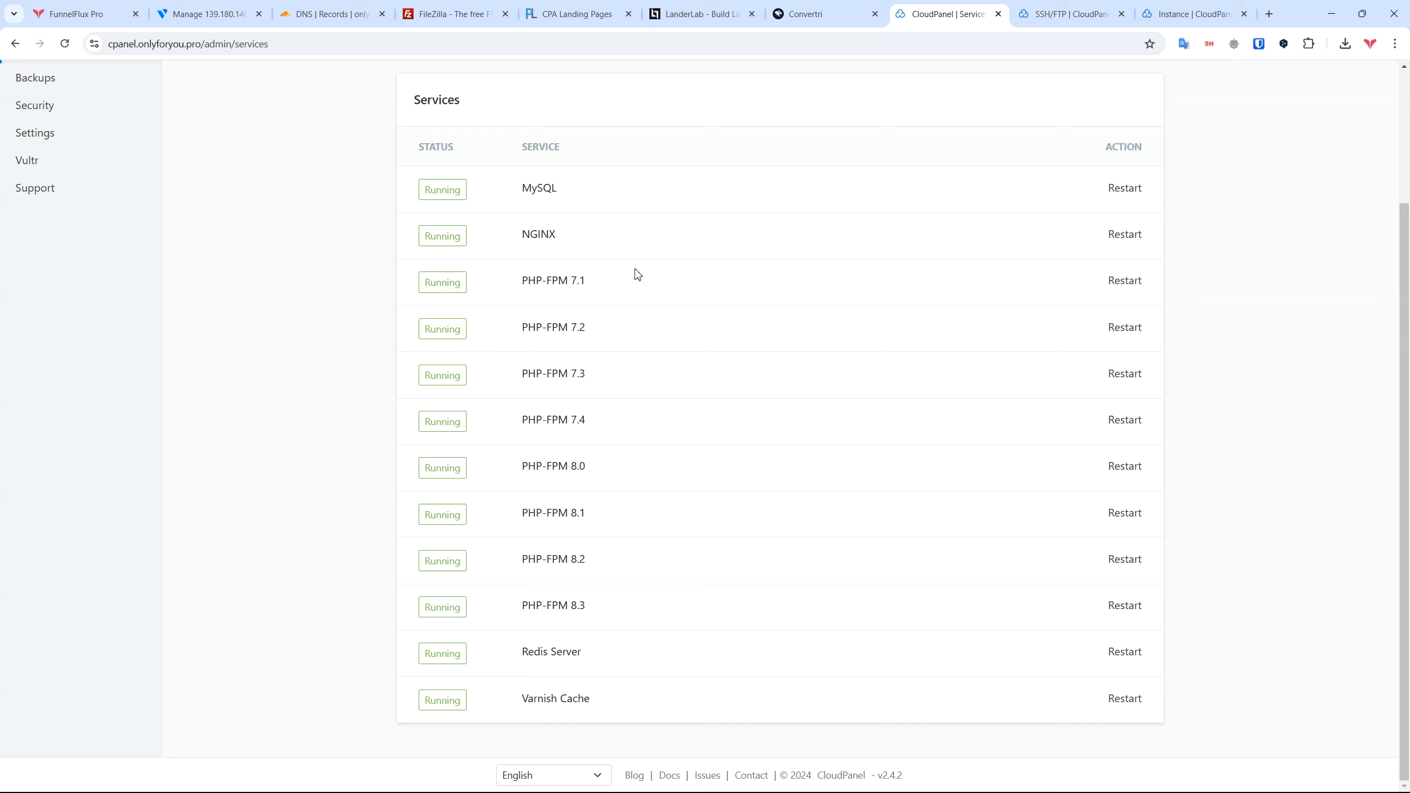
scroll(672, 330, "up", 3)
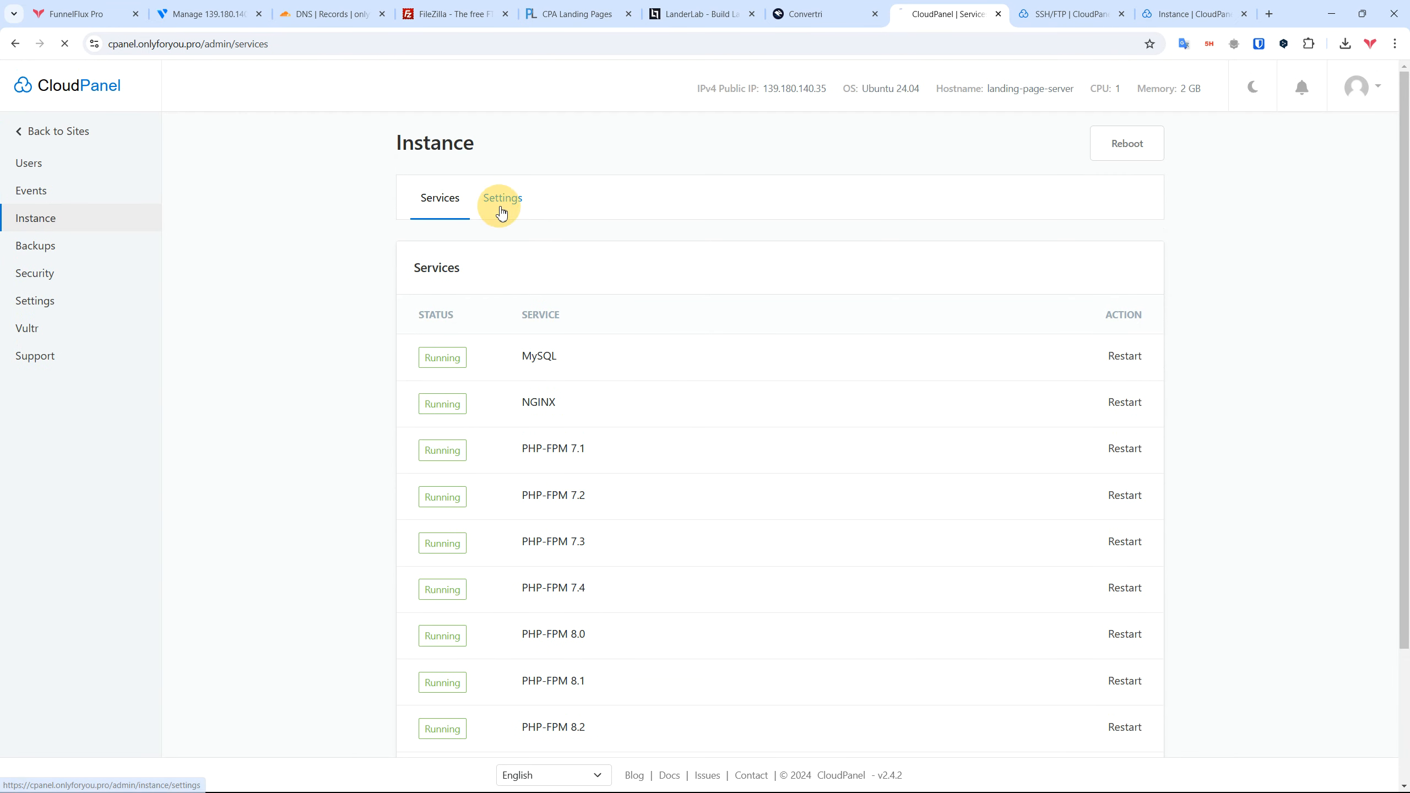
left_click(500, 200)
left_click_drag(510, 360, 396, 352)
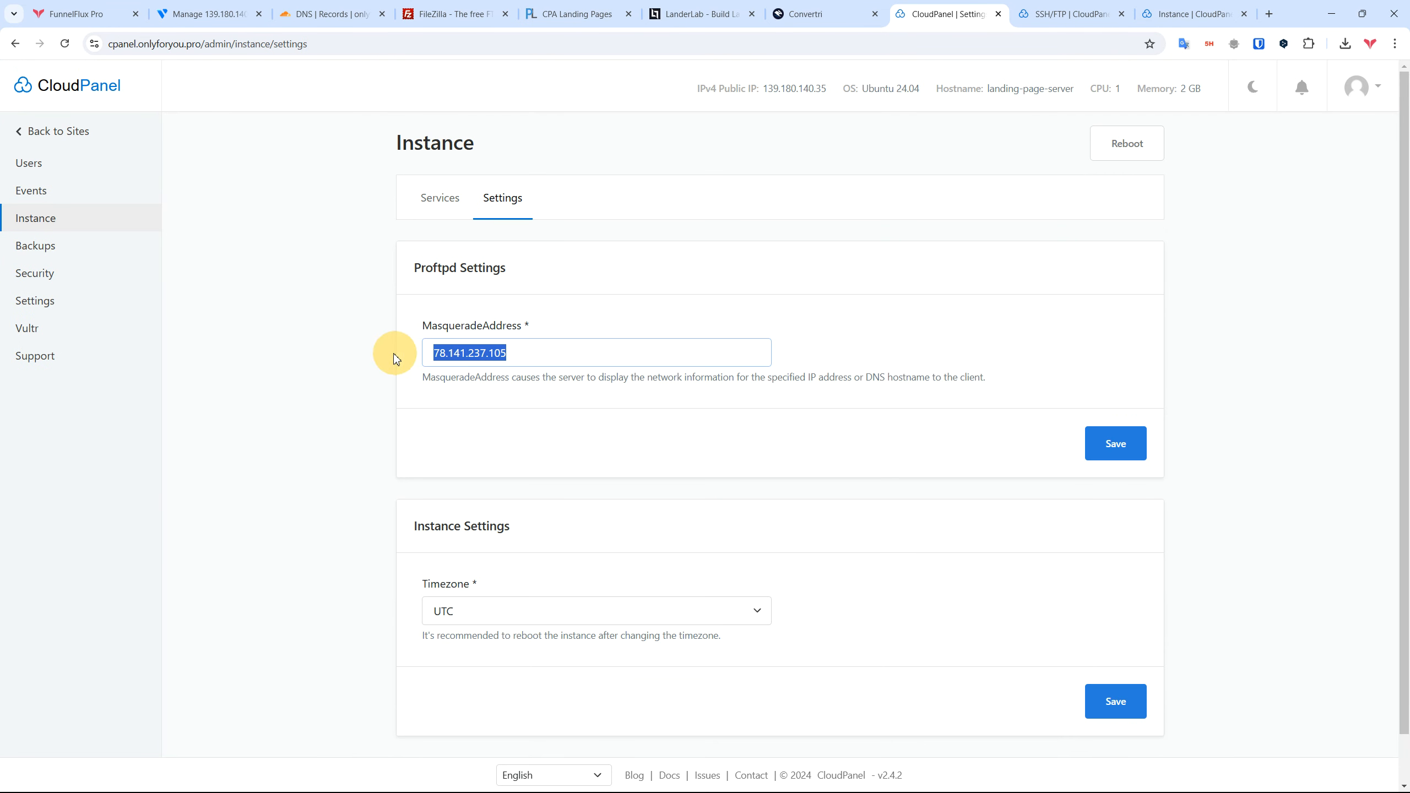
triple_click(441, 378)
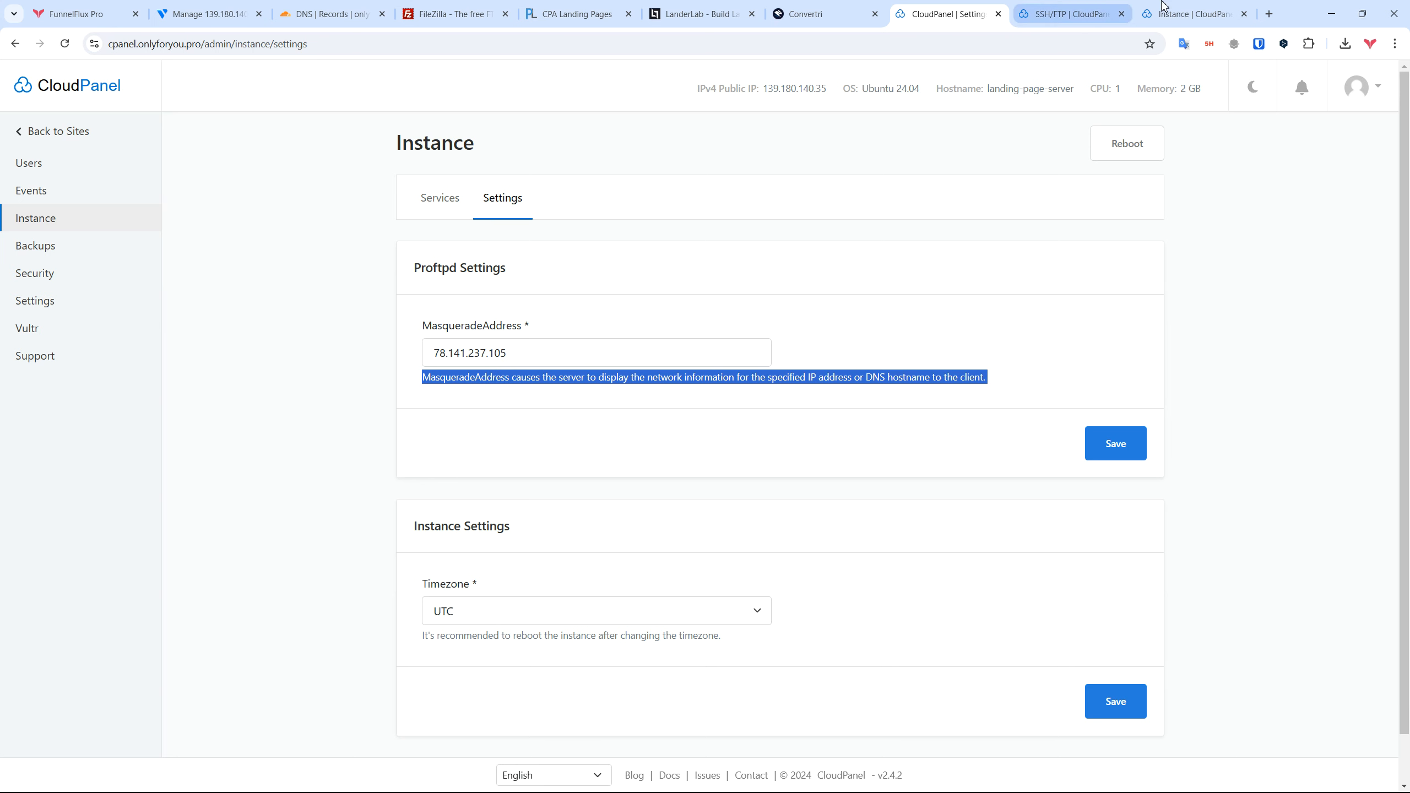
left_click(1188, 14)
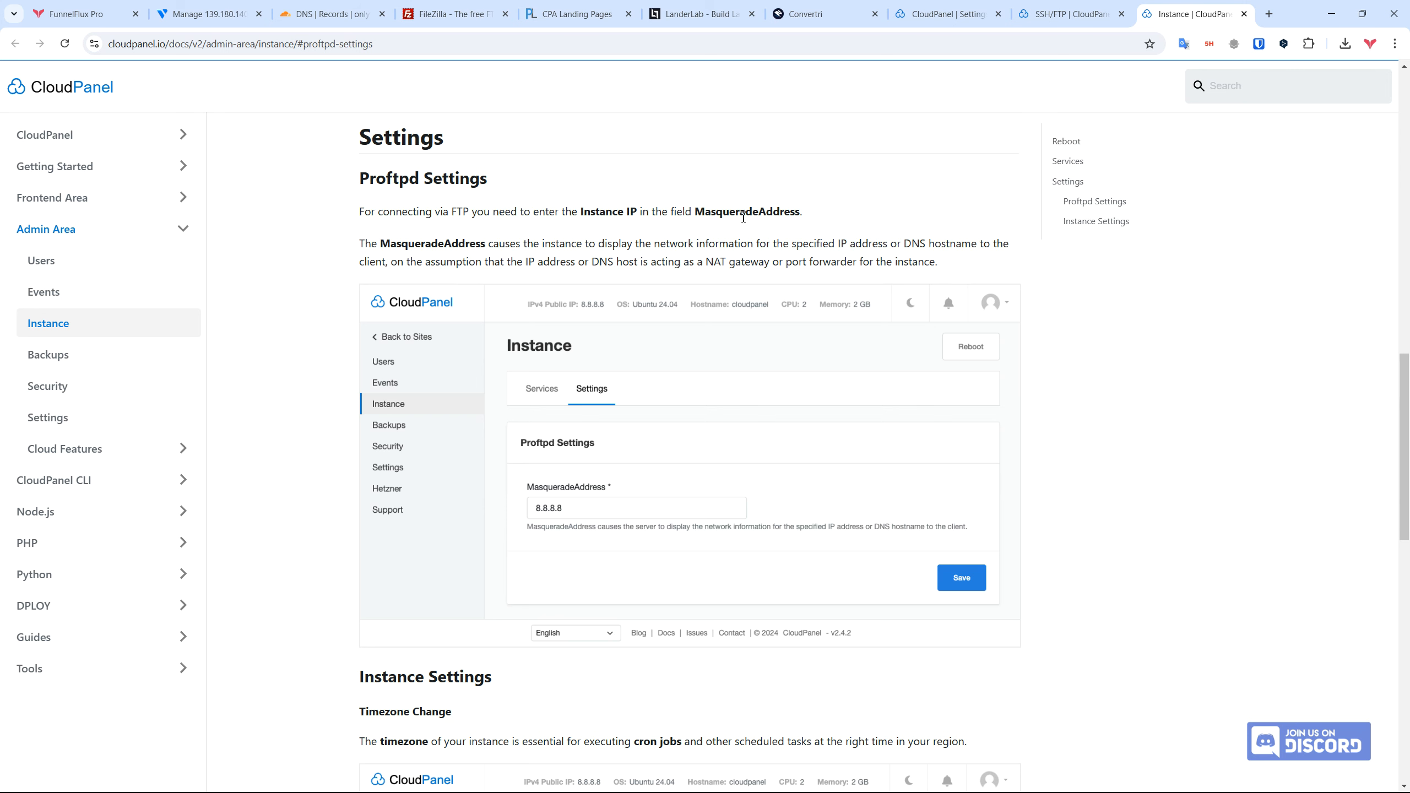
left_click(974, 19)
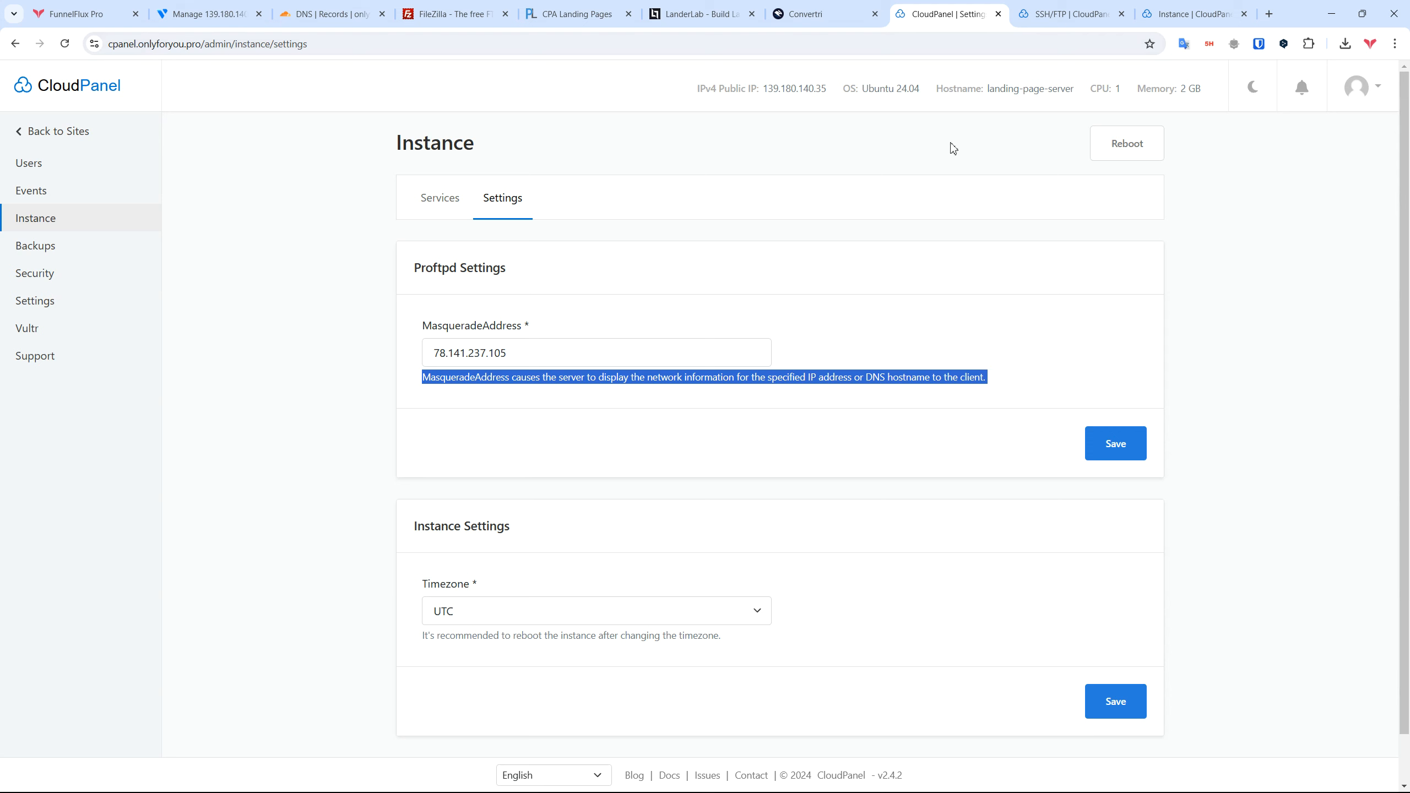
Step: Replace MasqueradeAddress 78.141.237.105 with the public IPv4 139.180.140.35 and save
left_click(807, 88)
triple_click(536, 349)
type("139.180.140.35")
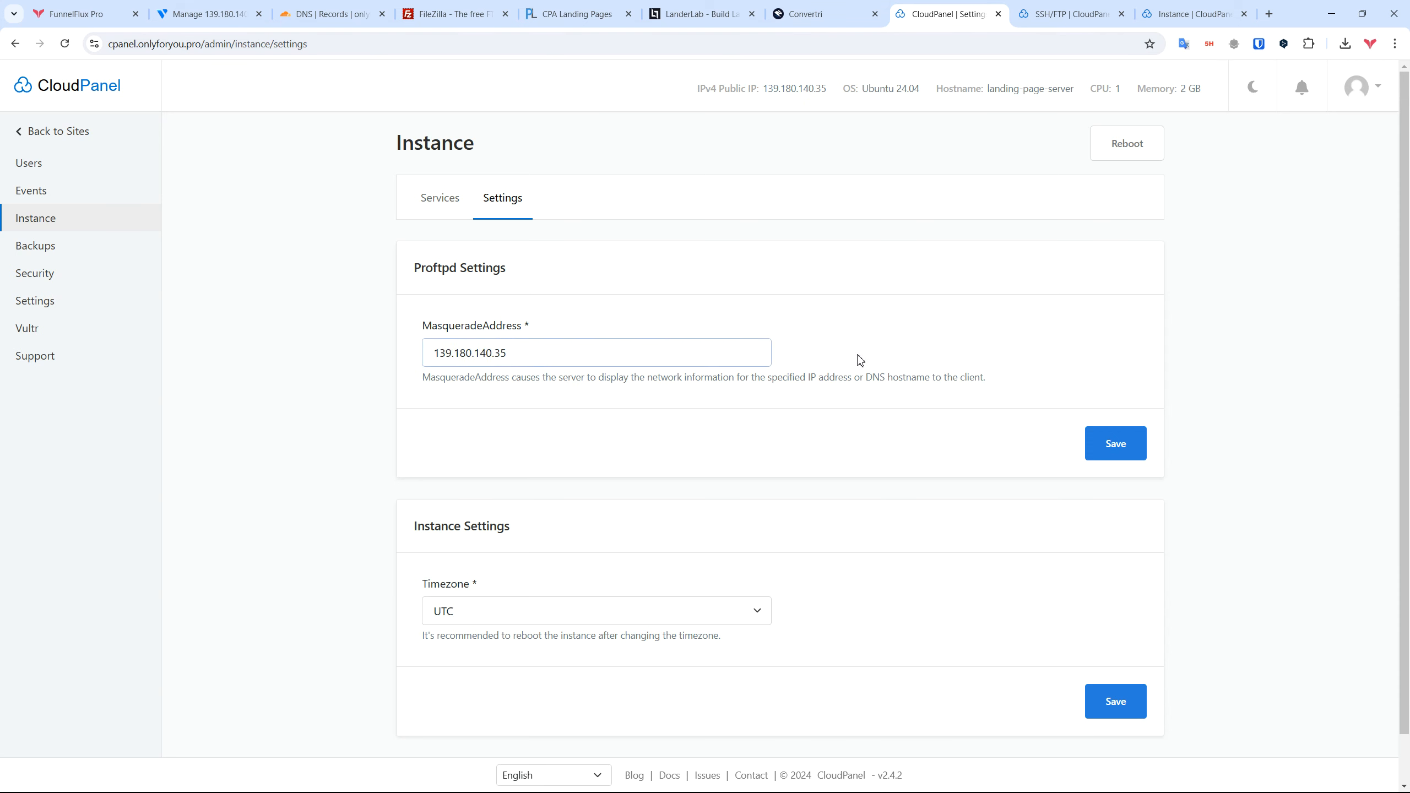
left_click(1128, 457)
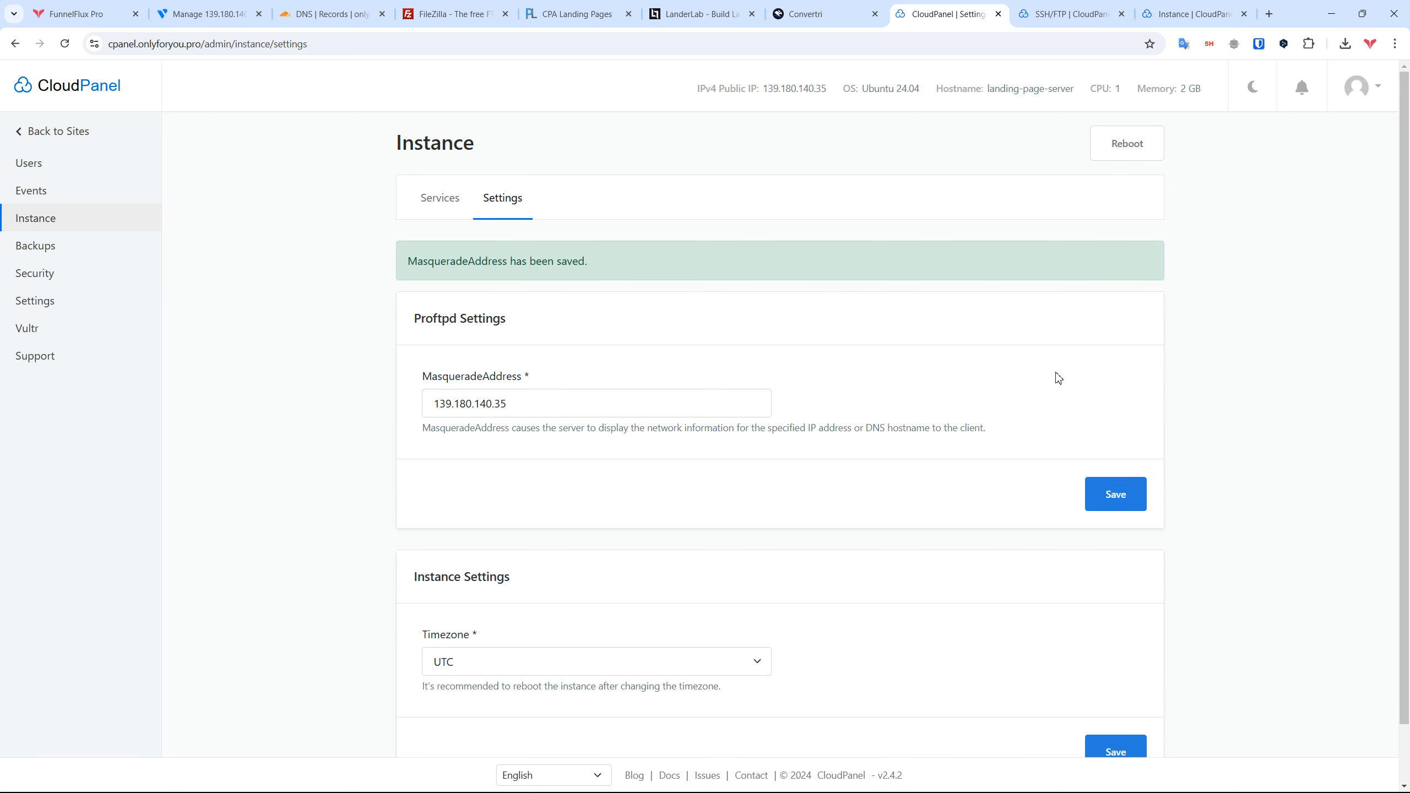
Step: Review the remaining Proftpd documentation notes, then return to the instance settings
left_click(1188, 13)
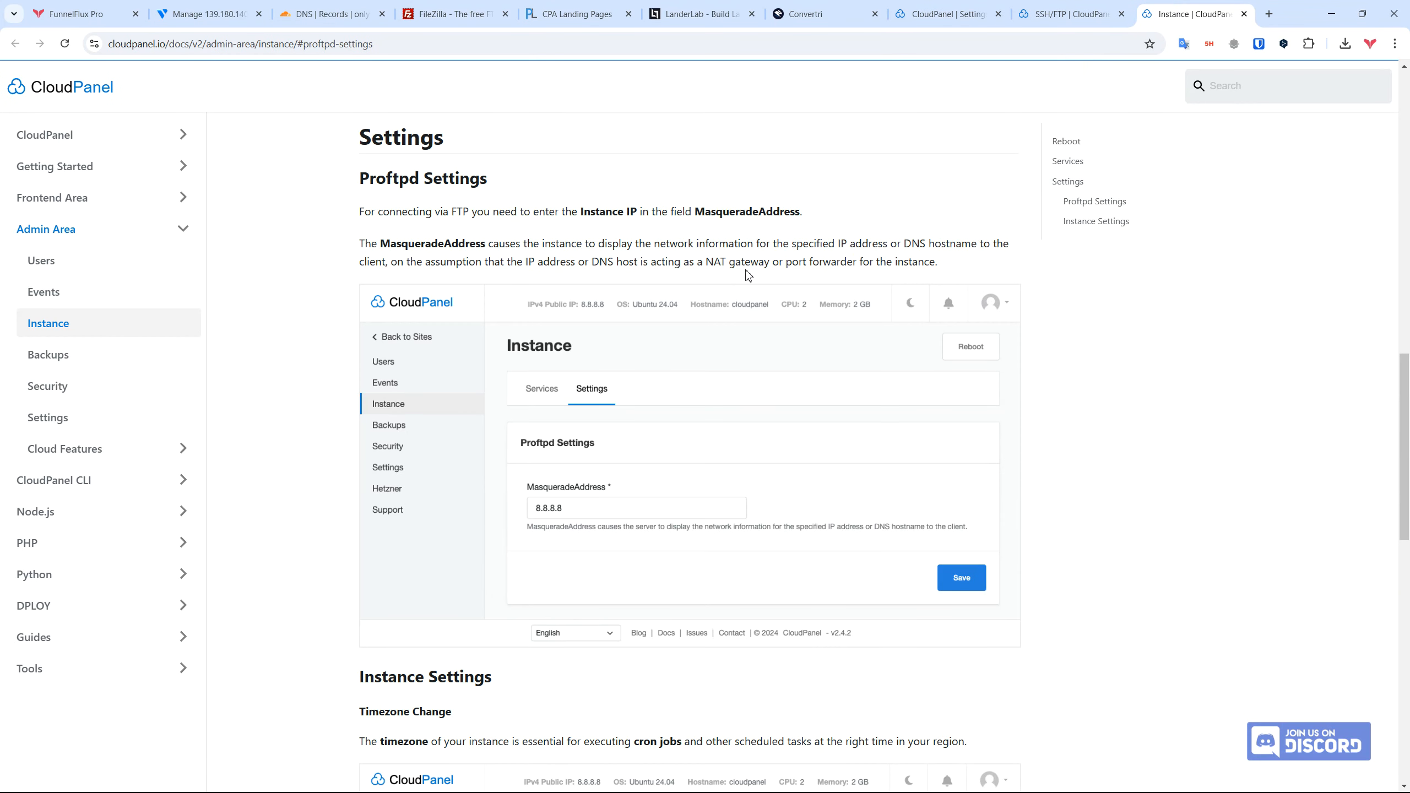
scroll(721, 285, "down", 6)
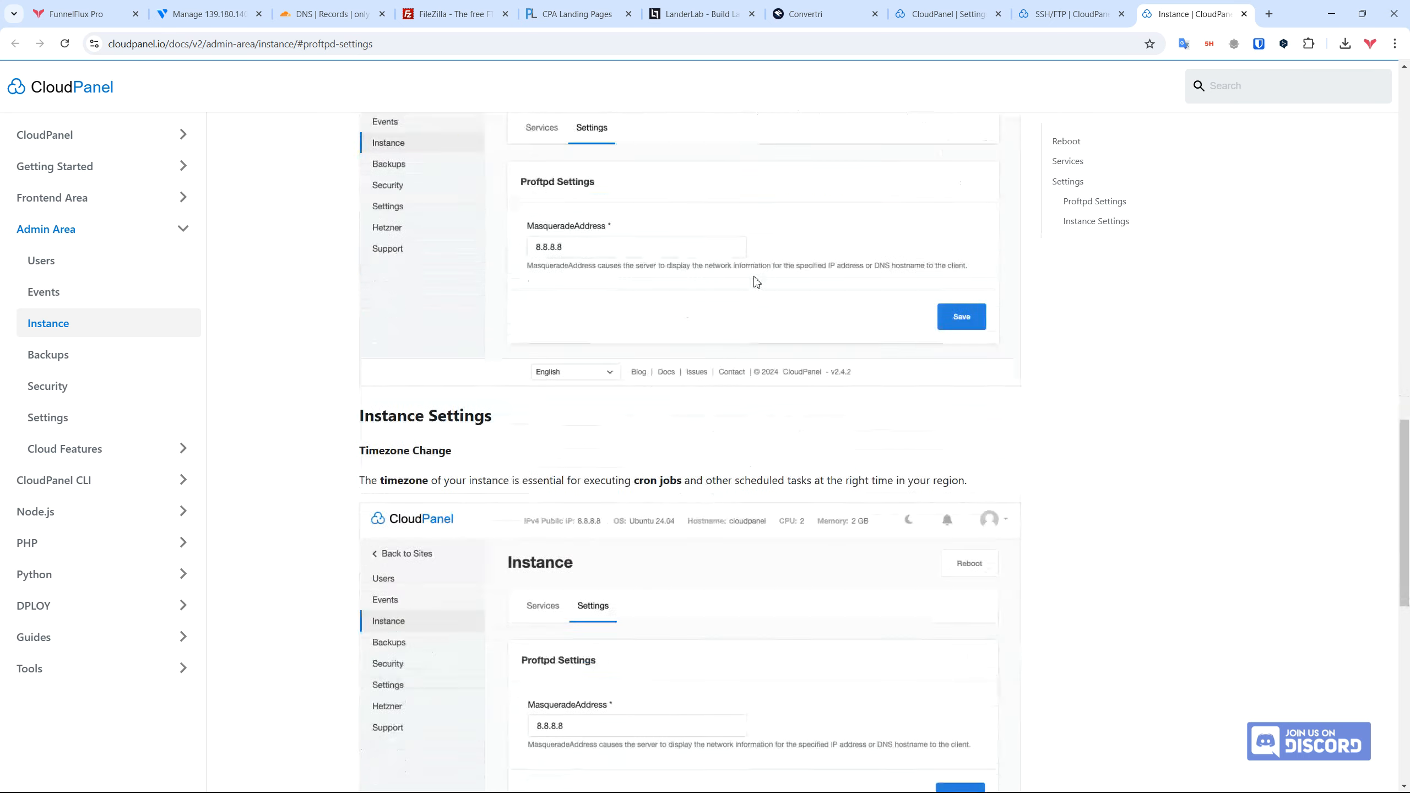
scroll(863, 268, "down", 7)
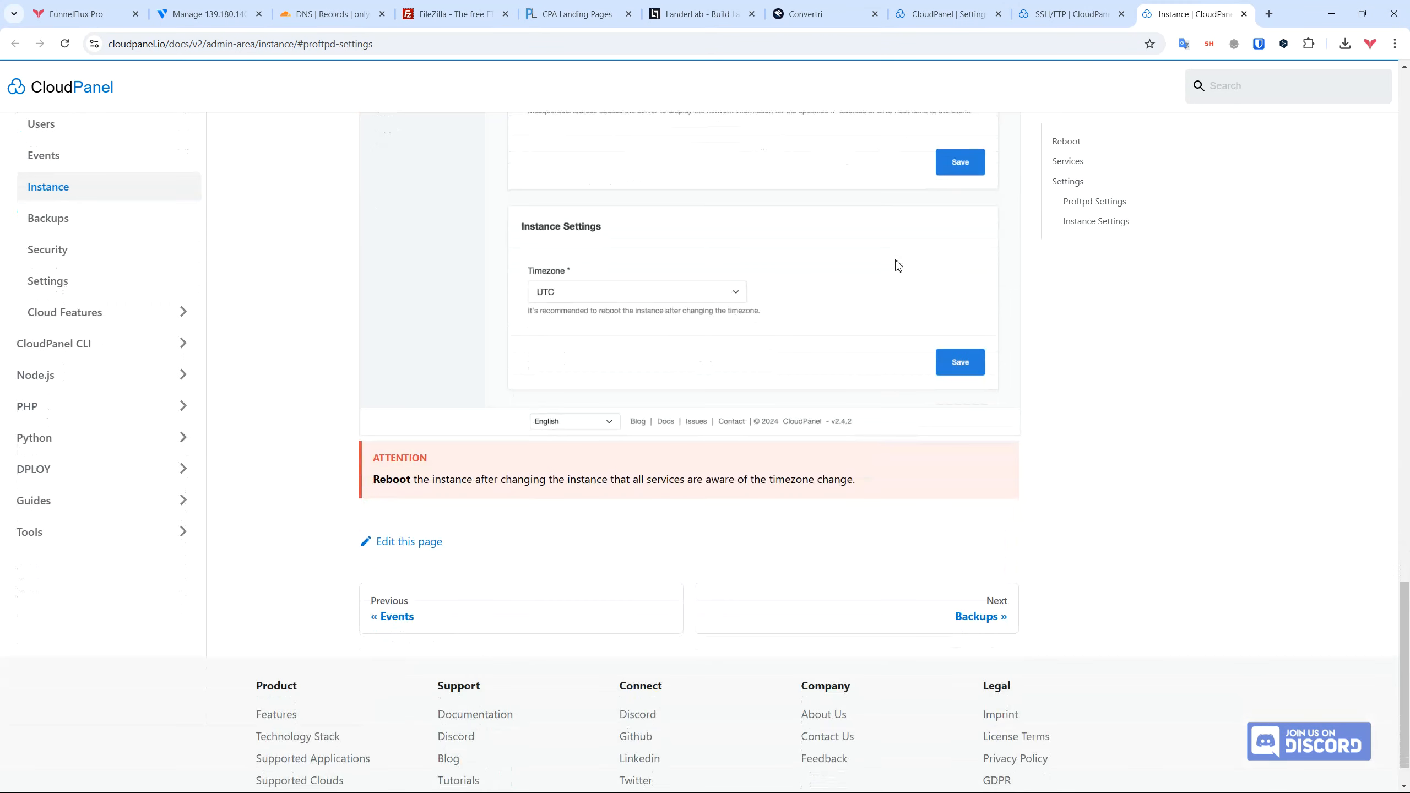
triple_click(521, 479)
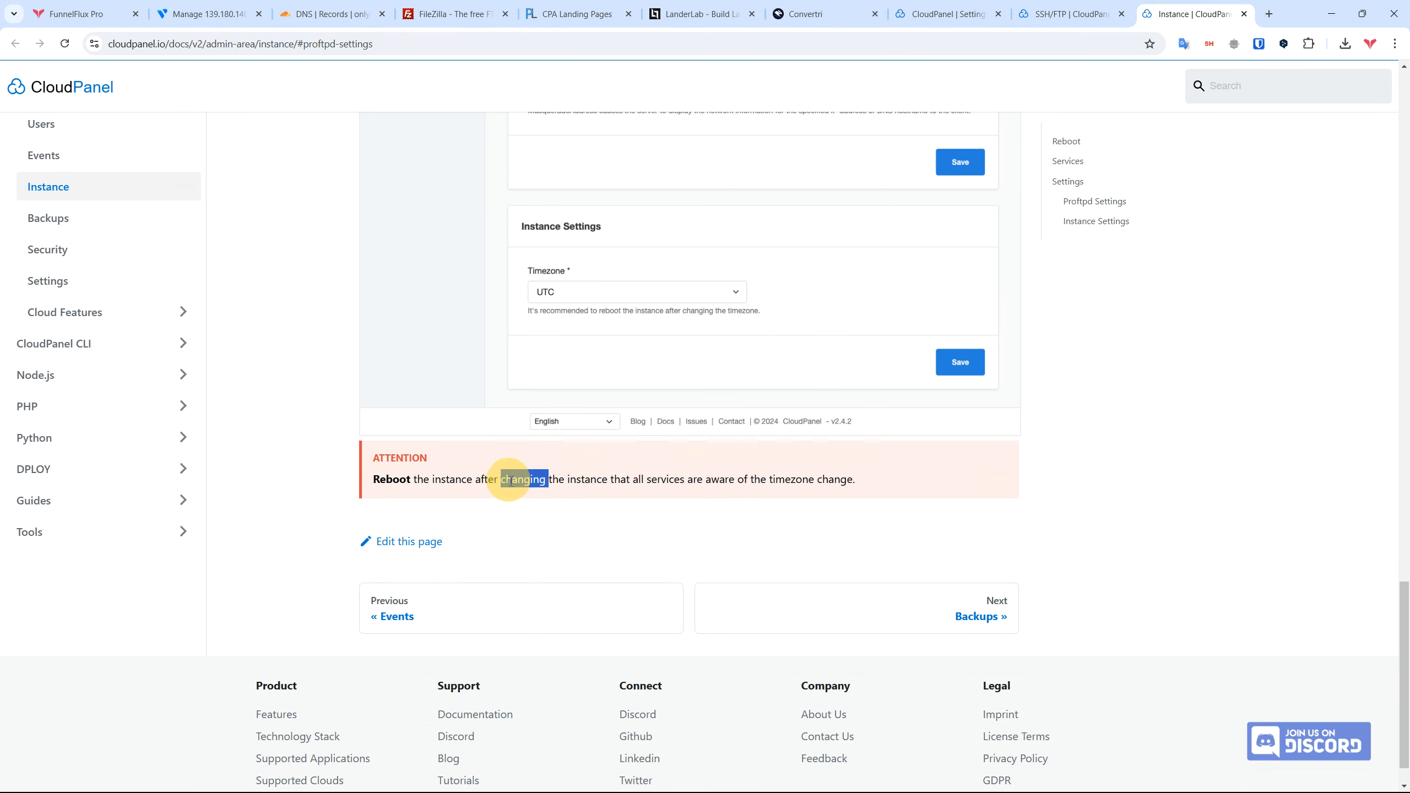
scroll(782, 411, "up", 3)
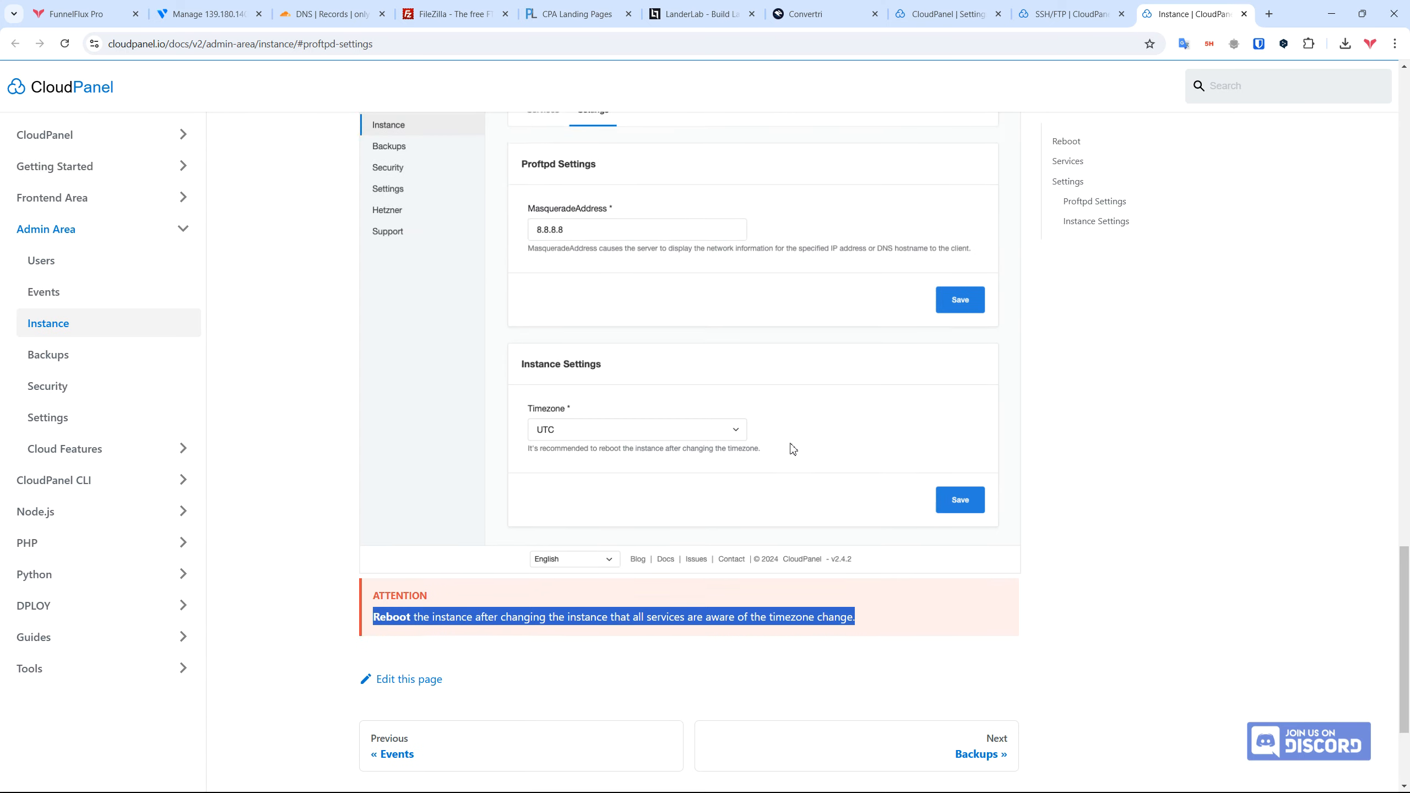
left_click(943, 14)
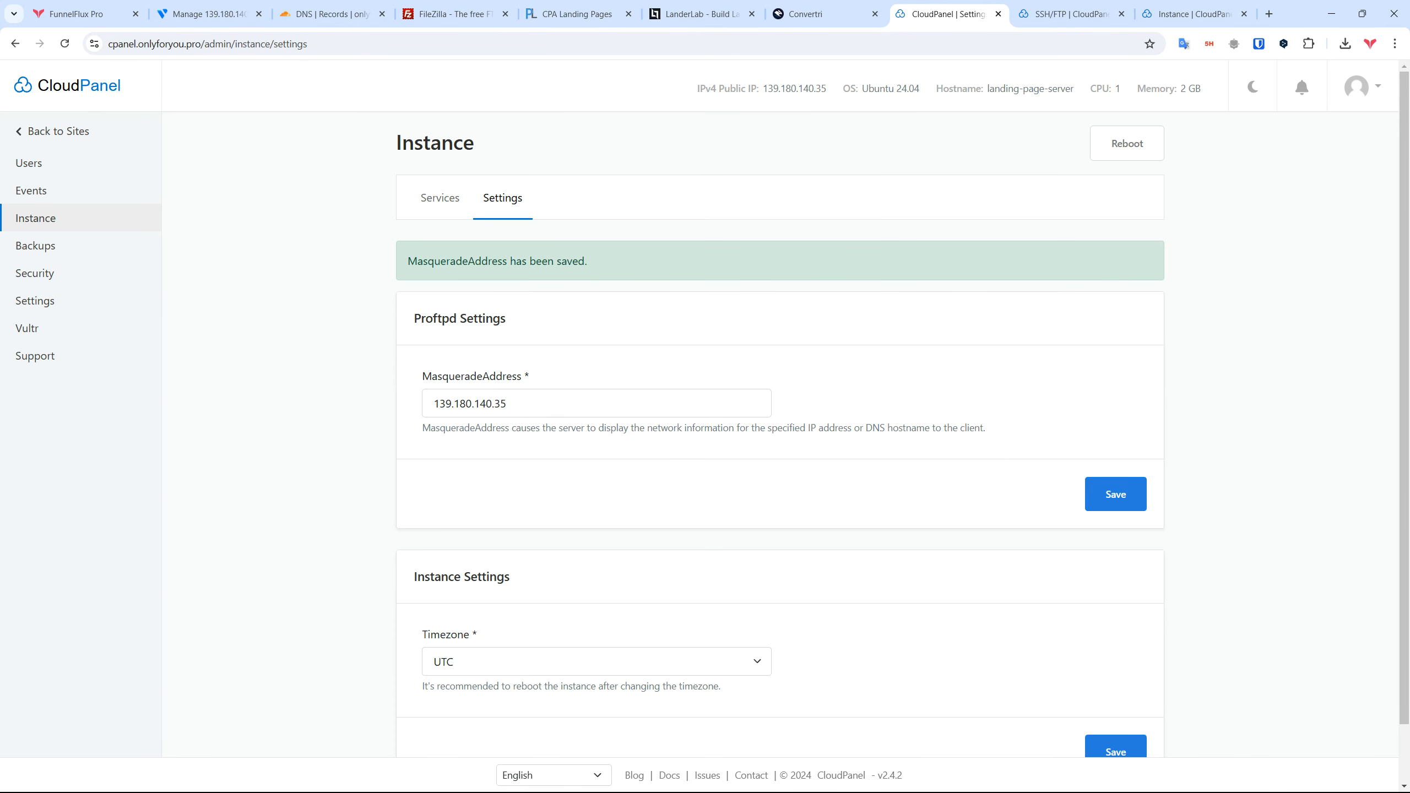
key("alt+Tab")
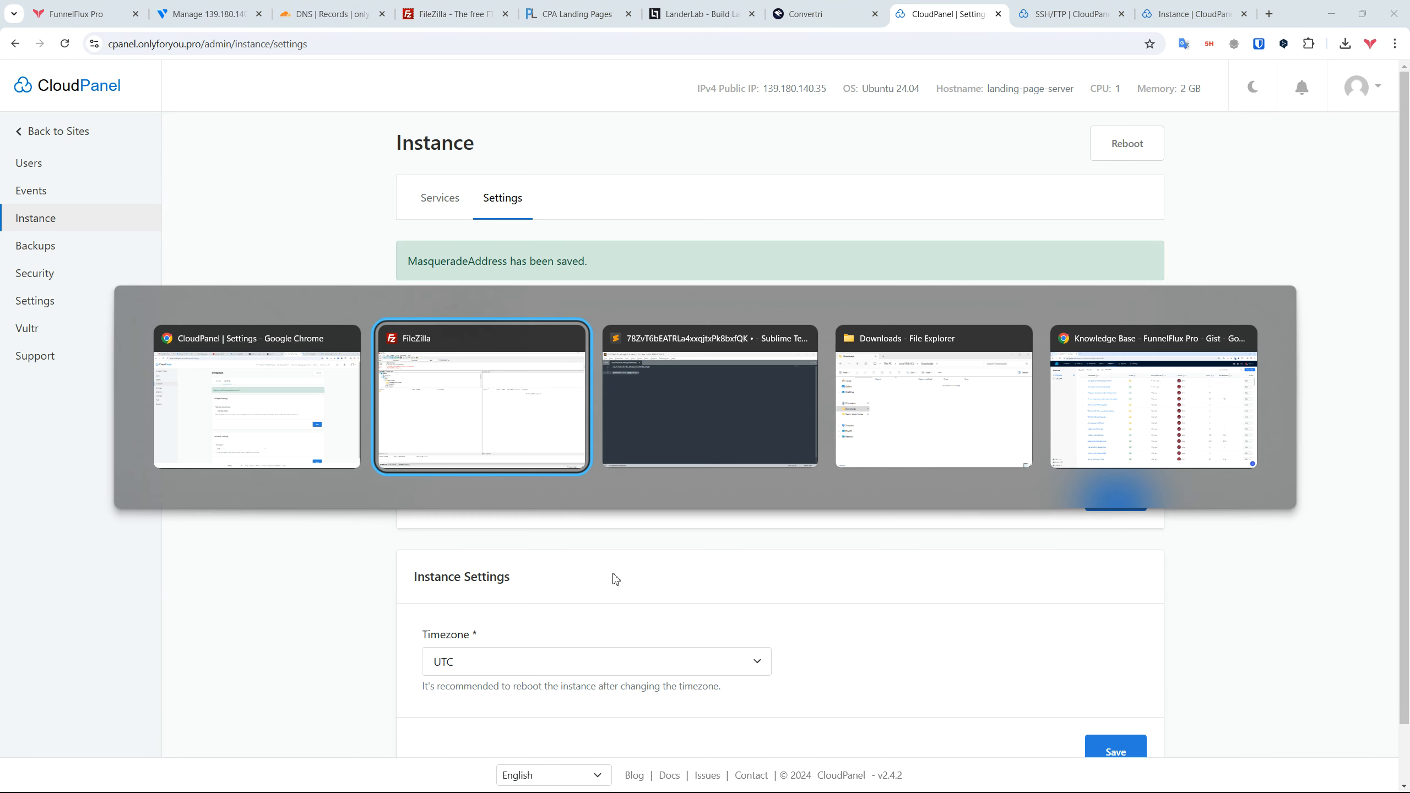
Step: Reconnect to the saved Landers Onlyforyou site at 139.180.140.35 port 21, then minimise FileZilla
left_click(12, 38)
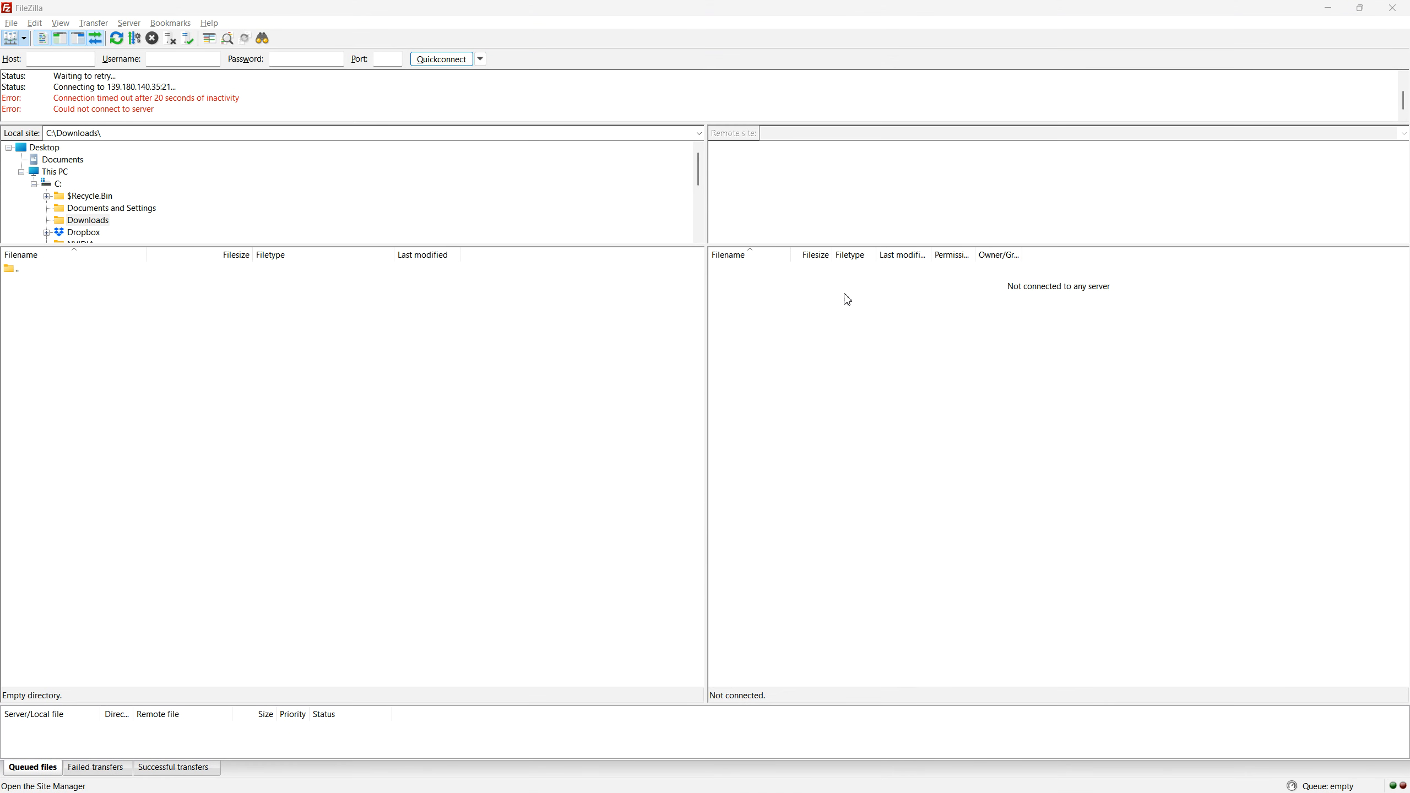
left_click(863, 546)
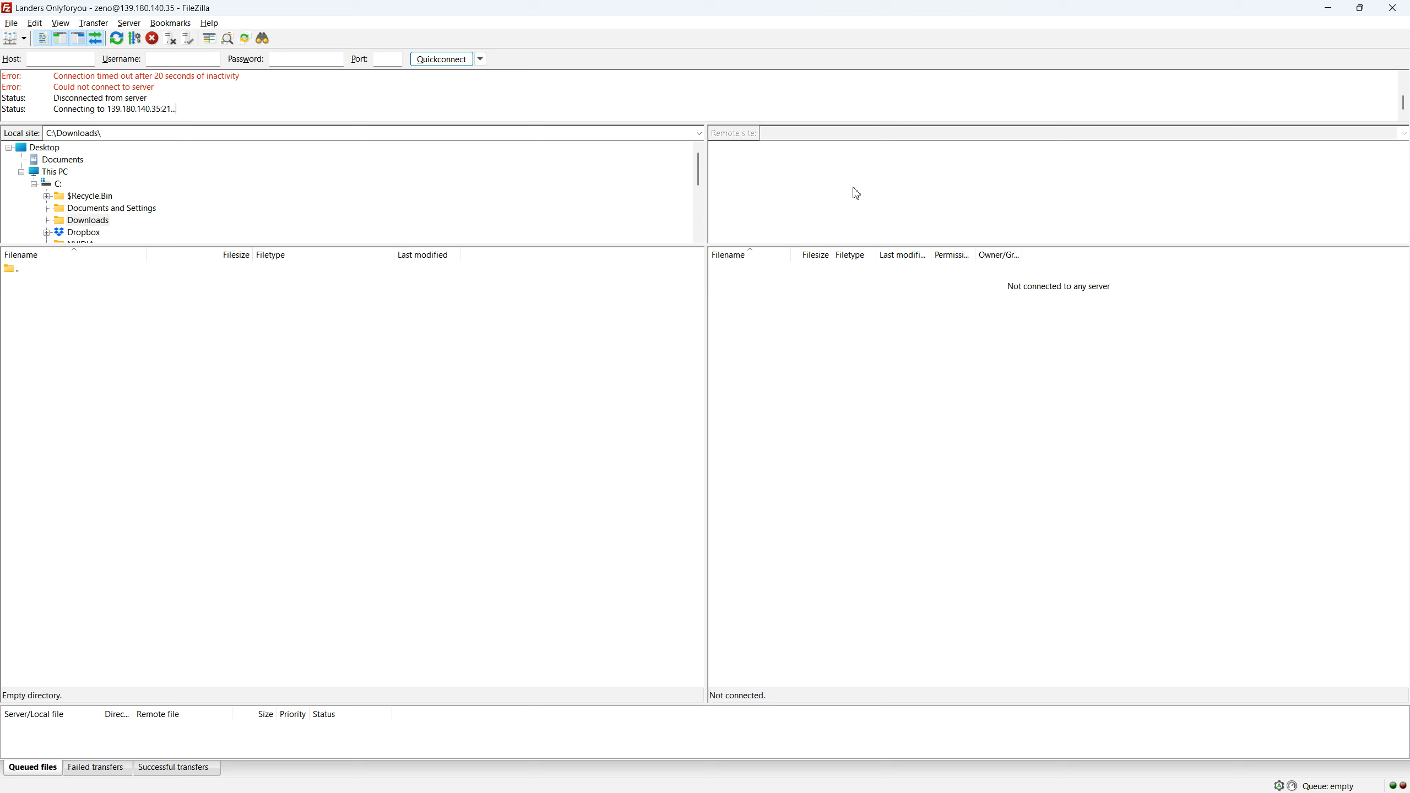
left_click(1332, 9)
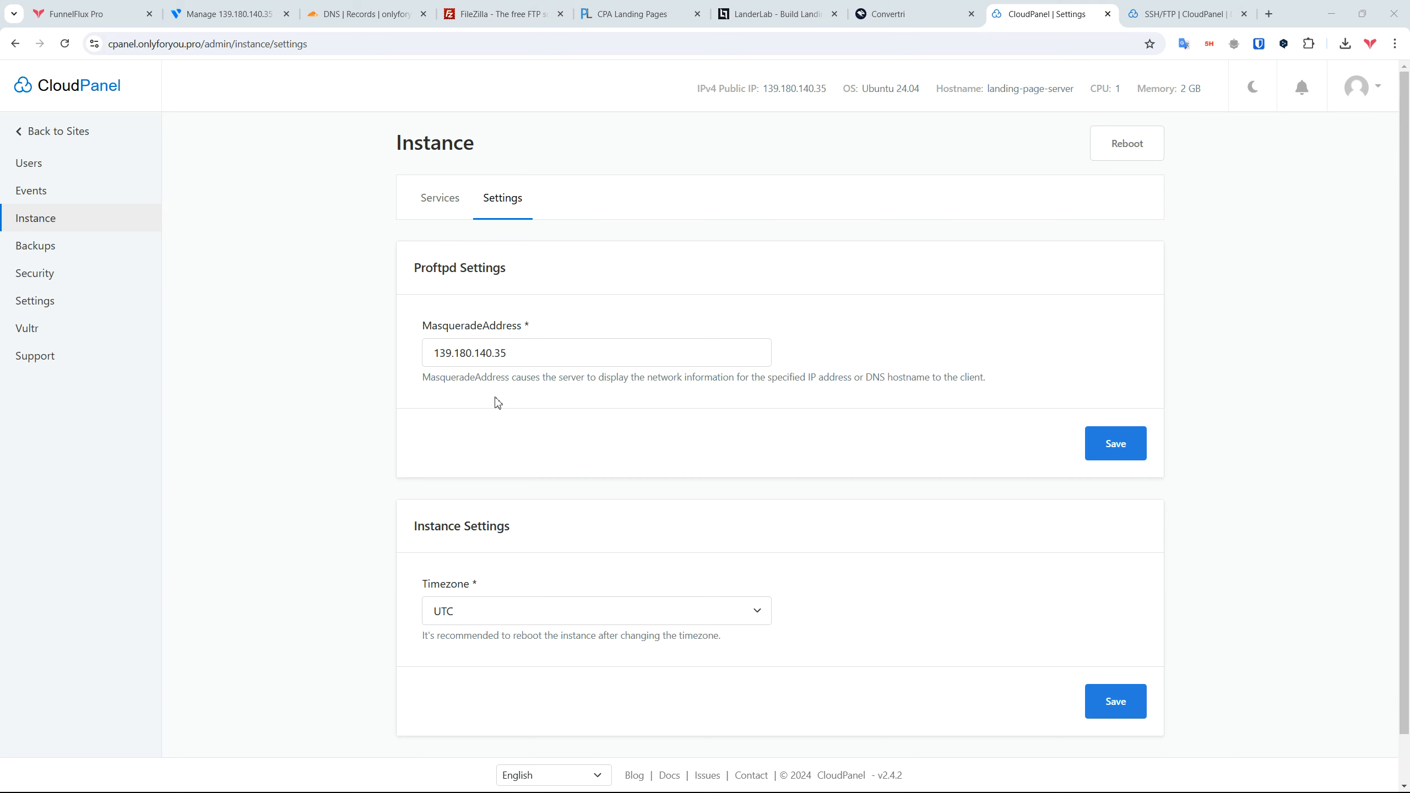
Step: Read the FTP Login documentation step about adding a firewall rule
left_click(1158, 16)
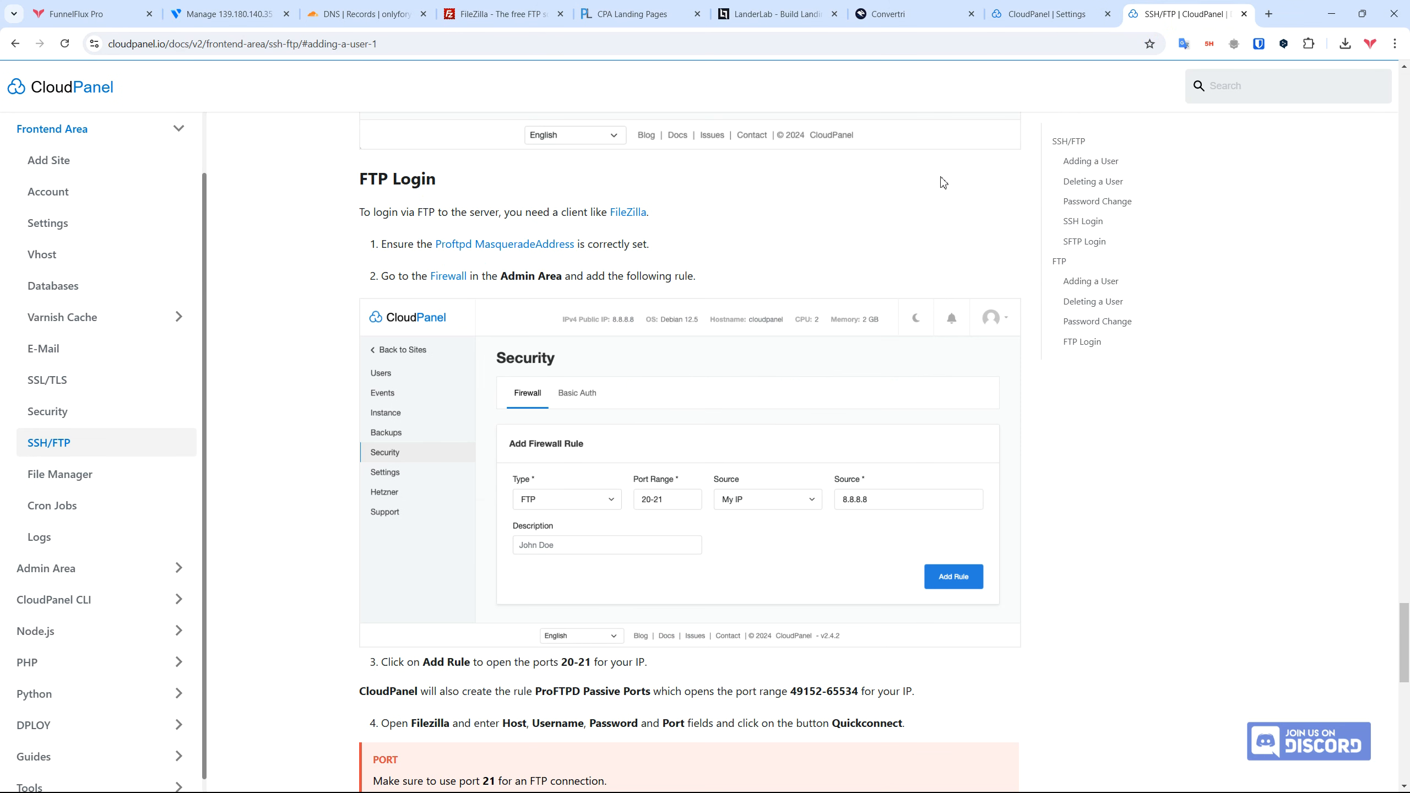
left_click_drag(360, 181, 466, 184)
left_click(482, 183)
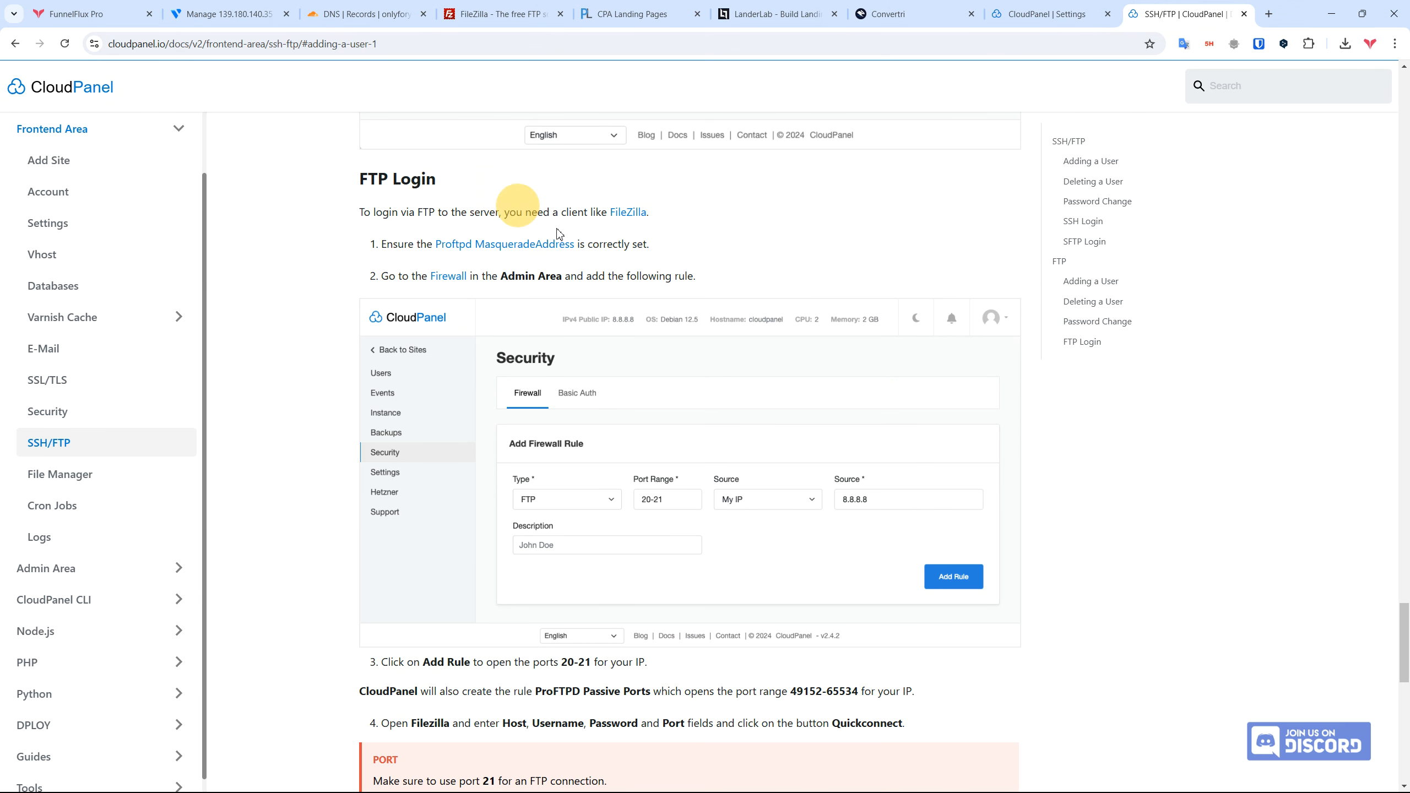
left_click_drag(366, 284, 718, 277)
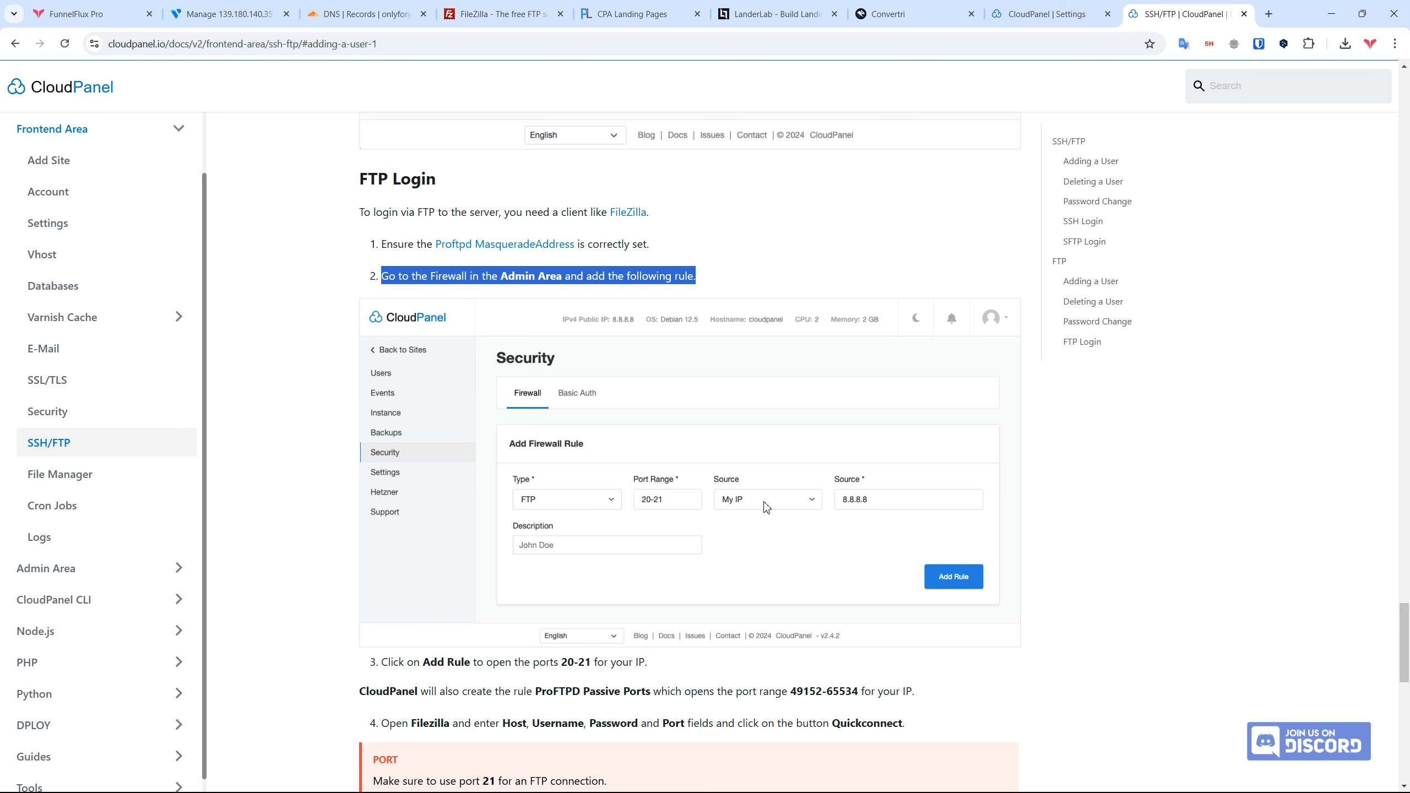
scroll(896, 506, "down", 1)
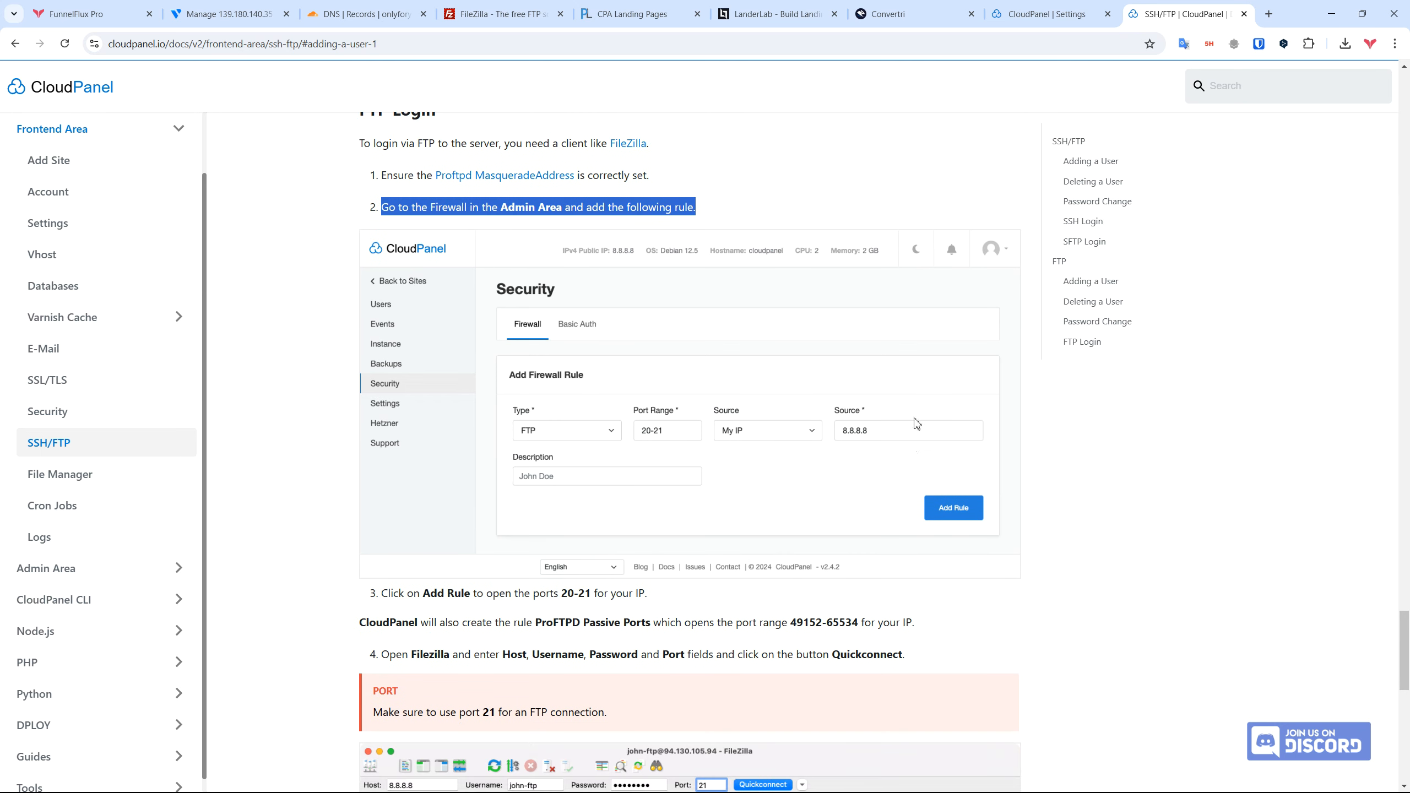
left_click(1077, 8)
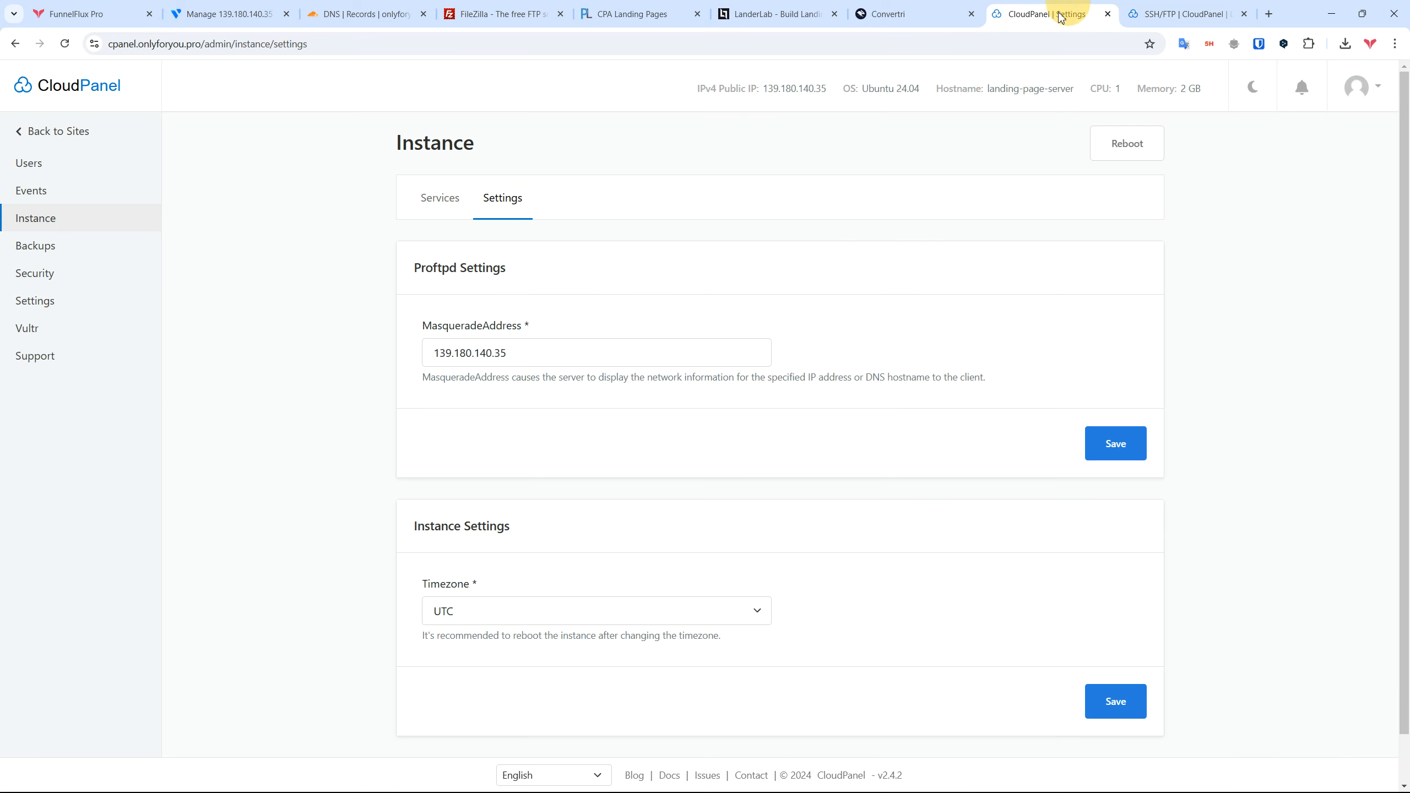
Step: Start a new firewall rule of type FTP on ports 20-21 and enter its description
left_click(48, 278)
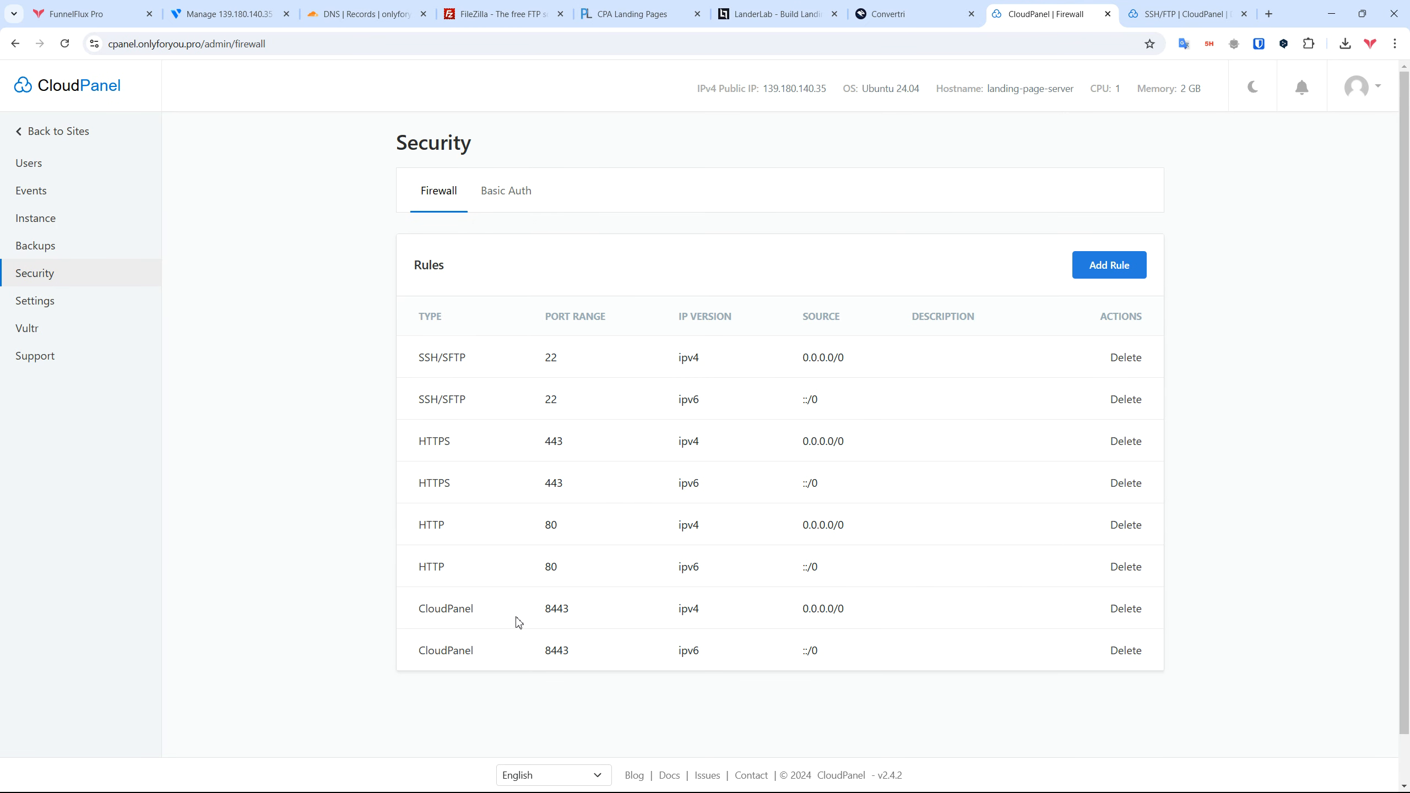
left_click(1113, 268)
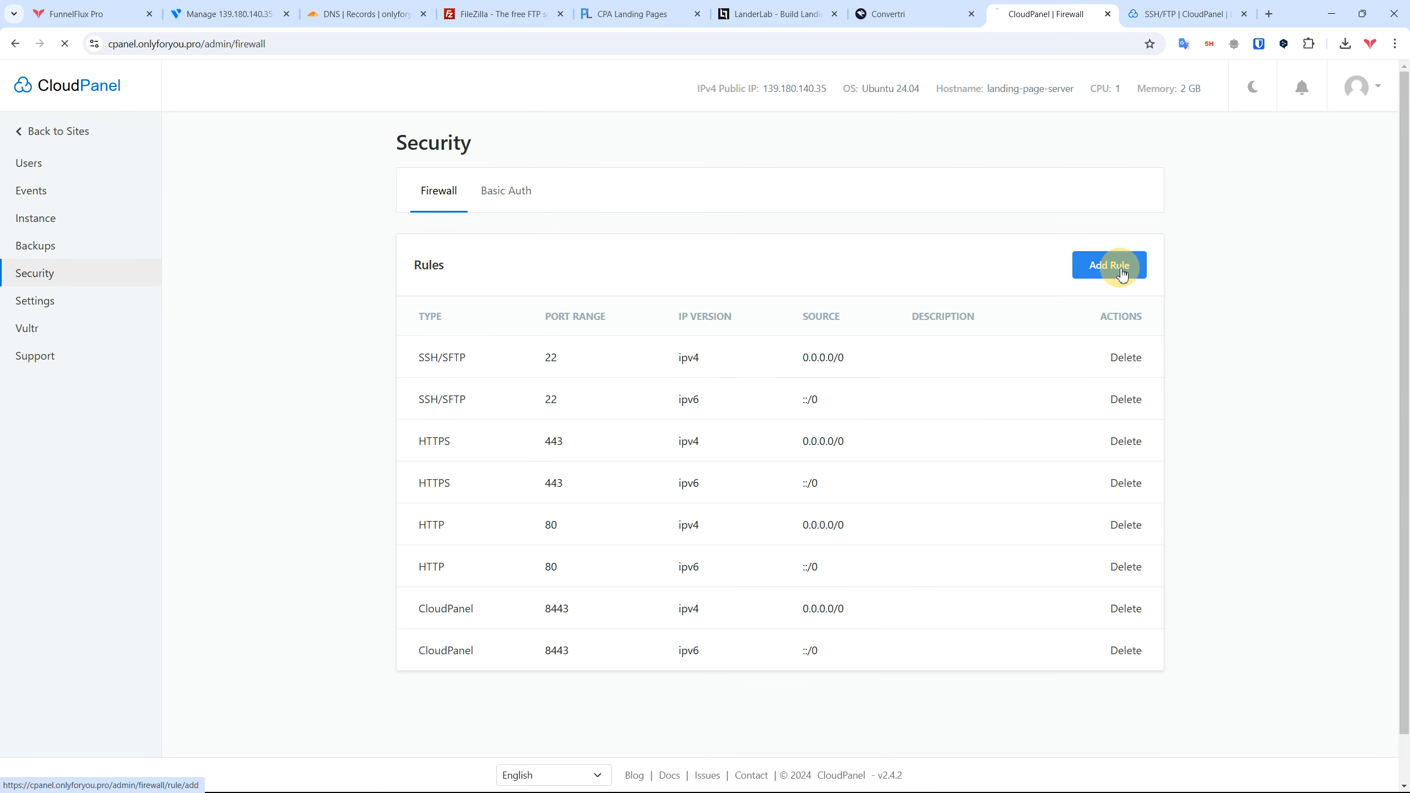
left_click(526, 337)
left_click(502, 373)
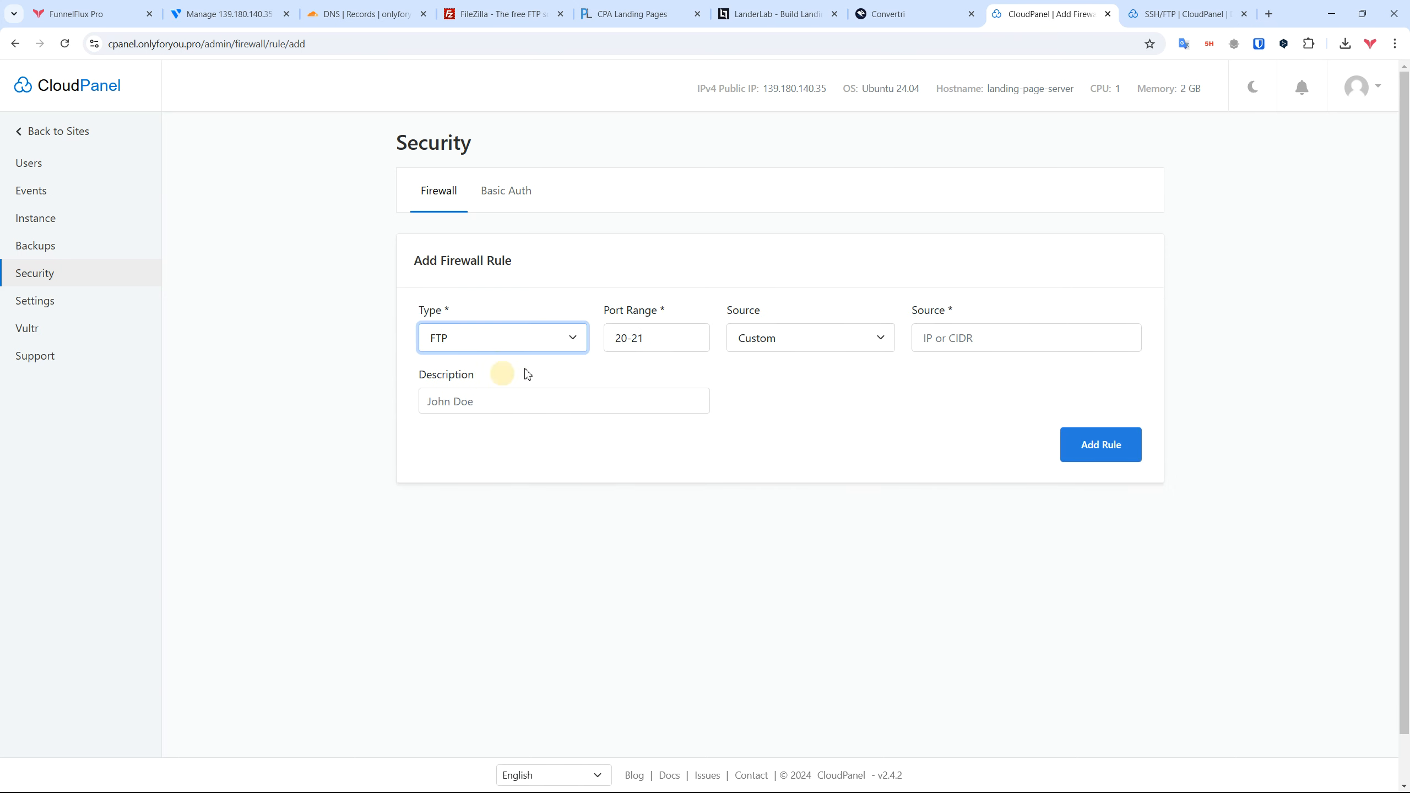
left_click(817, 336)
left_click(775, 409)
left_click(1032, 338)
double_click(1033, 337)
left_click(628, 402)
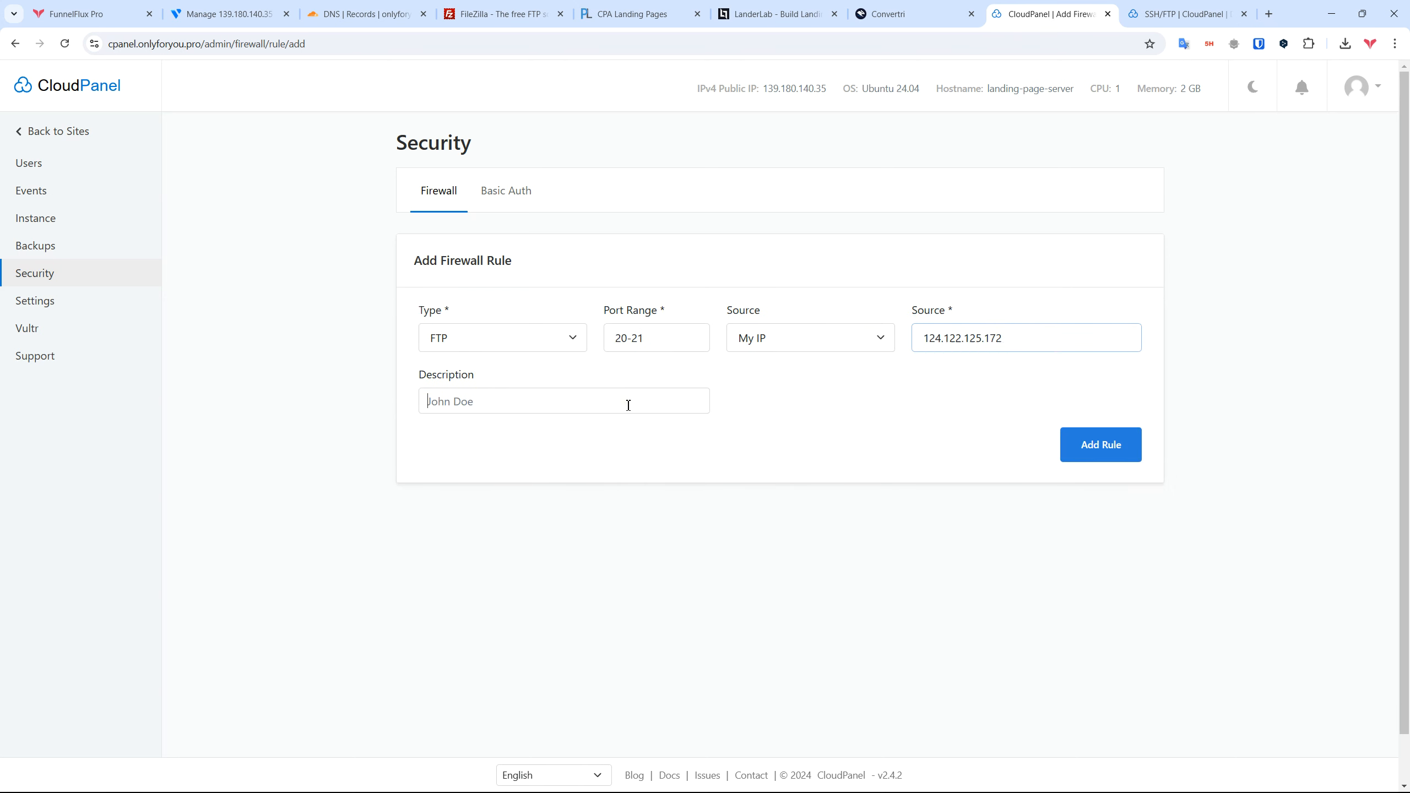
type("Let Zeno use FTP")
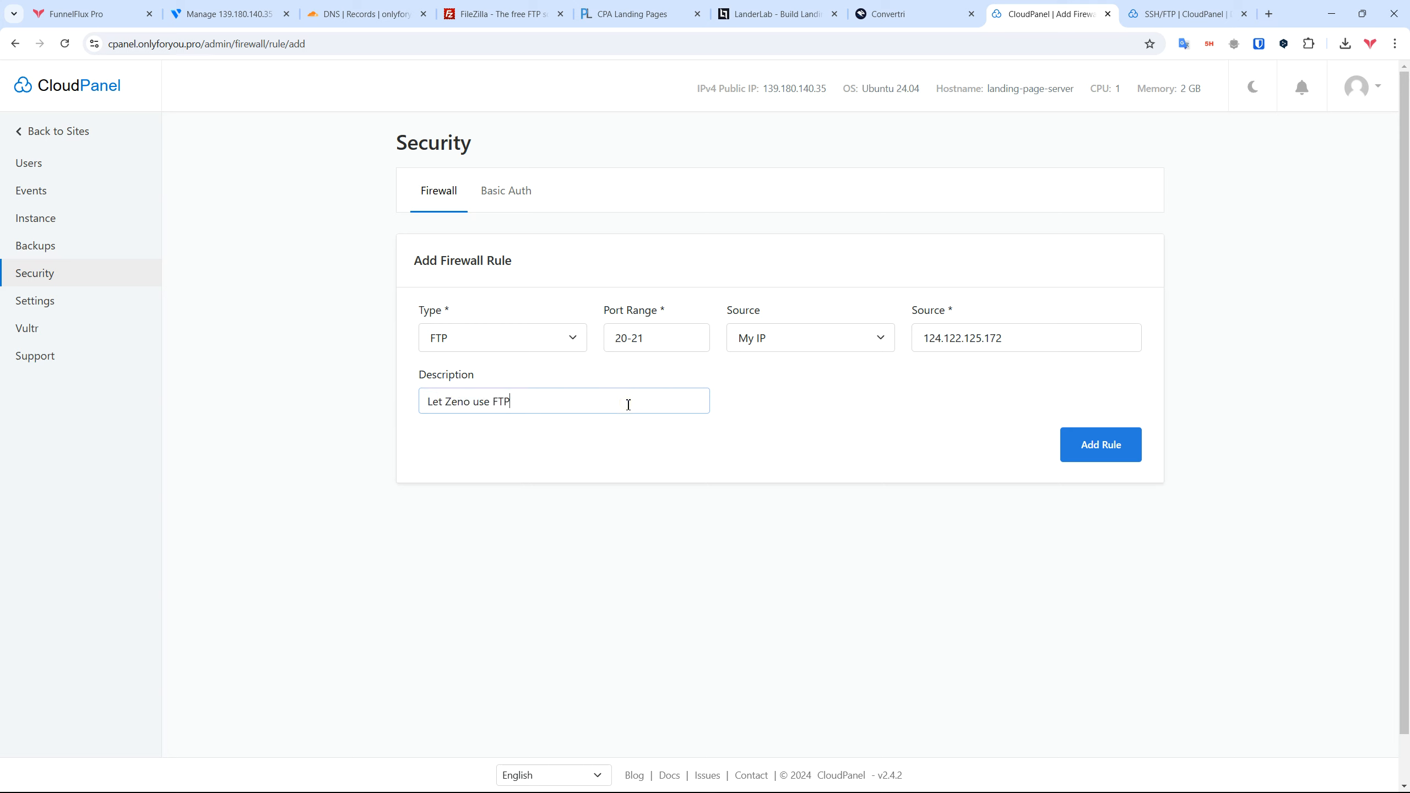
left_click(926, 407)
Step: Set the rule source to Anywhere-IPv4 (0.0.0.0/0) and add the rule
left_click(875, 346)
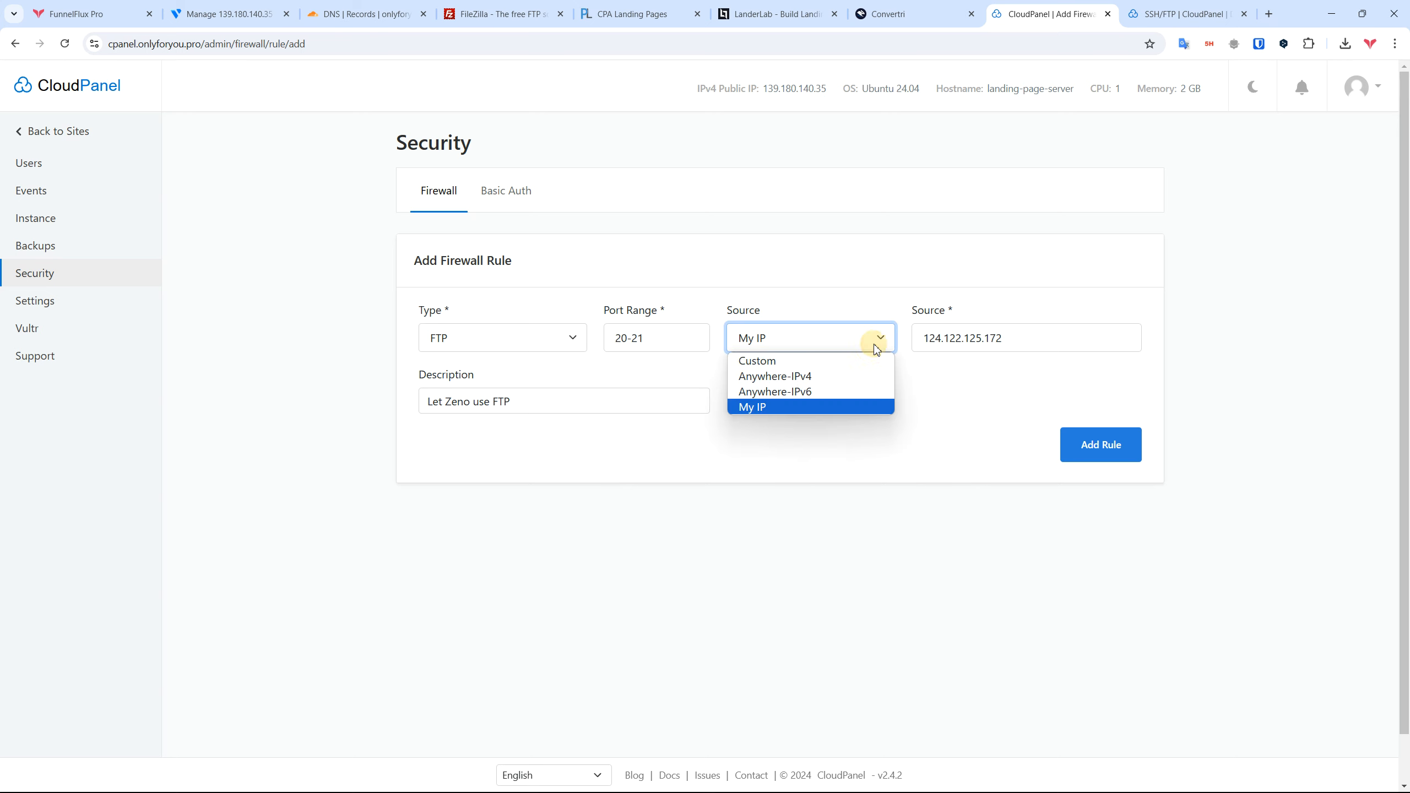
left_click(828, 376)
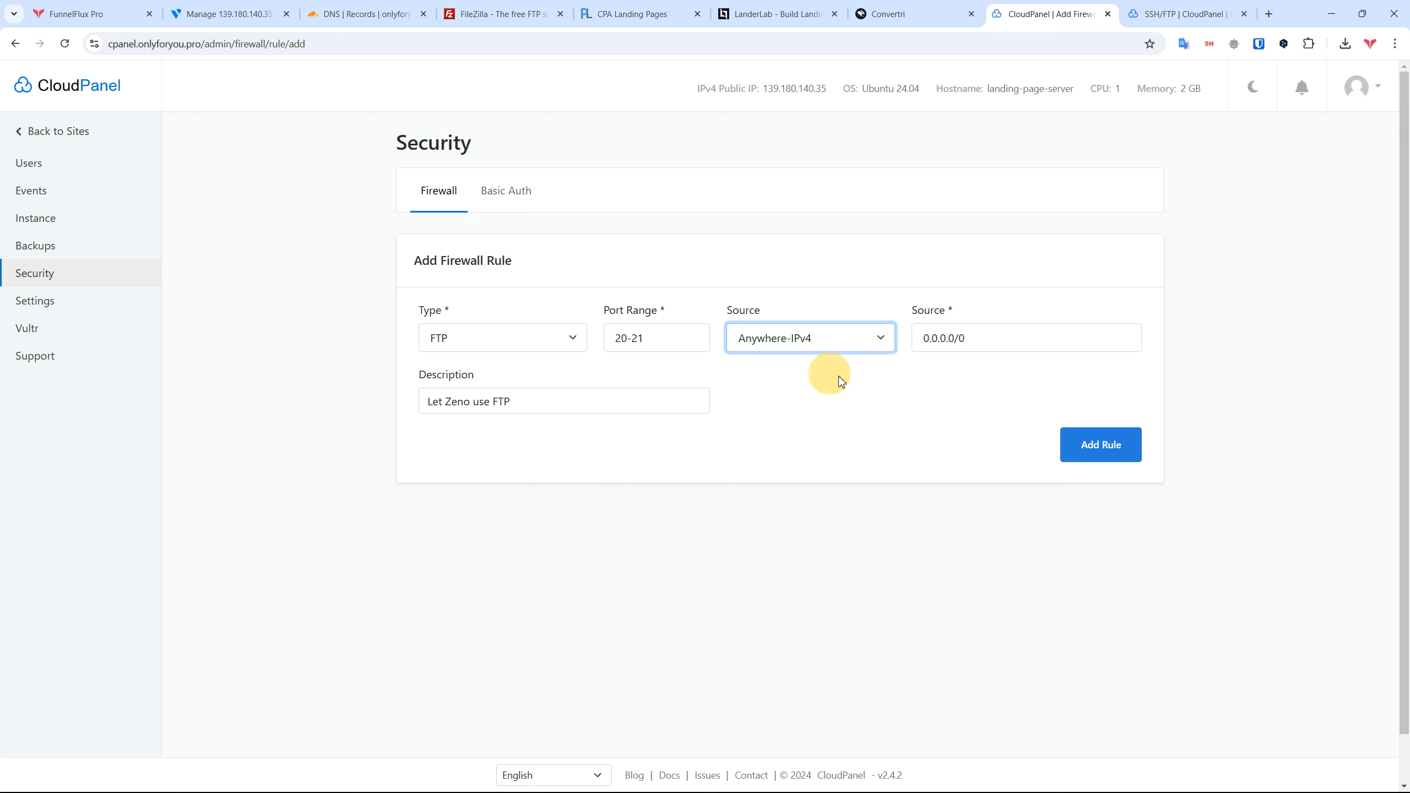
key("Tab")
left_click(884, 352)
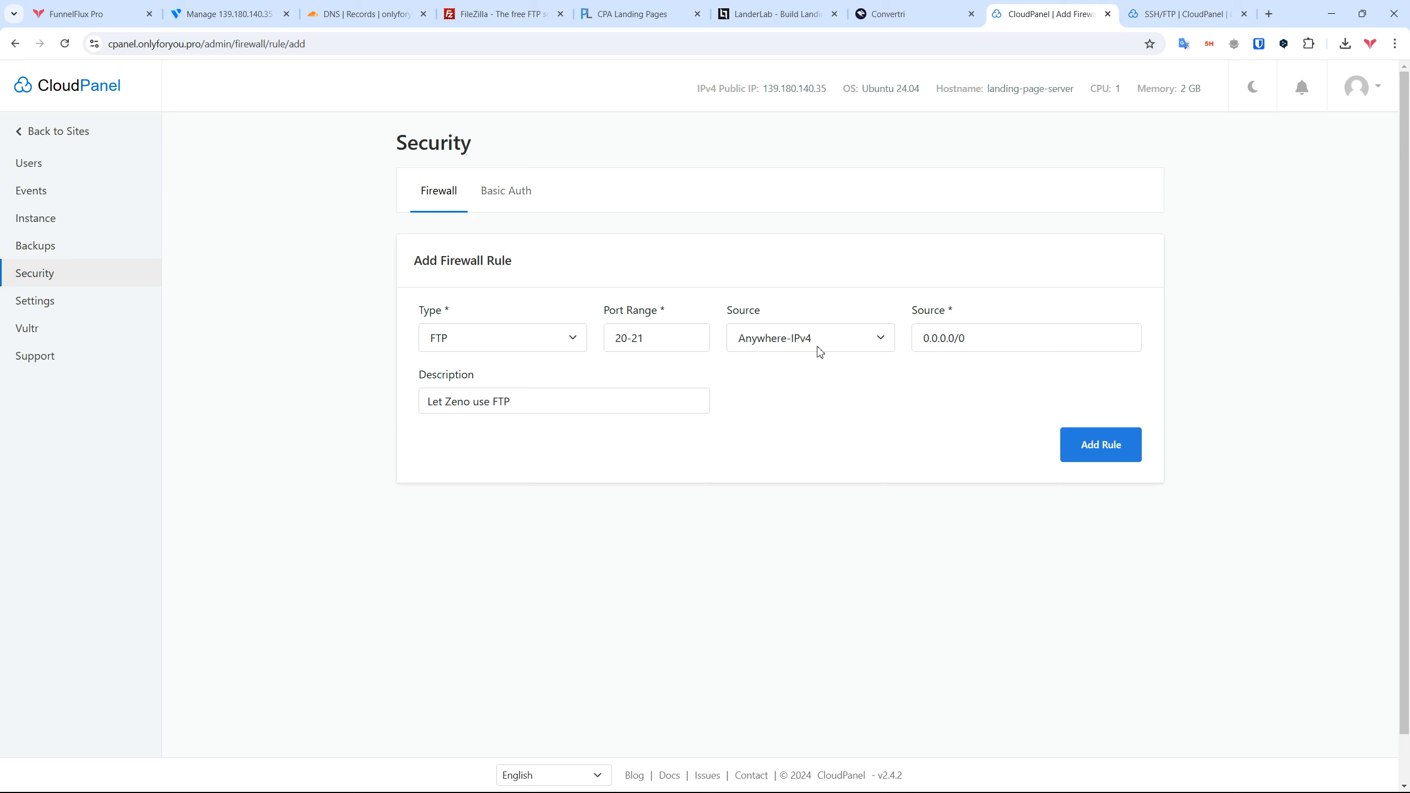
left_click_drag(569, 399, 441, 400)
left_click(1061, 440)
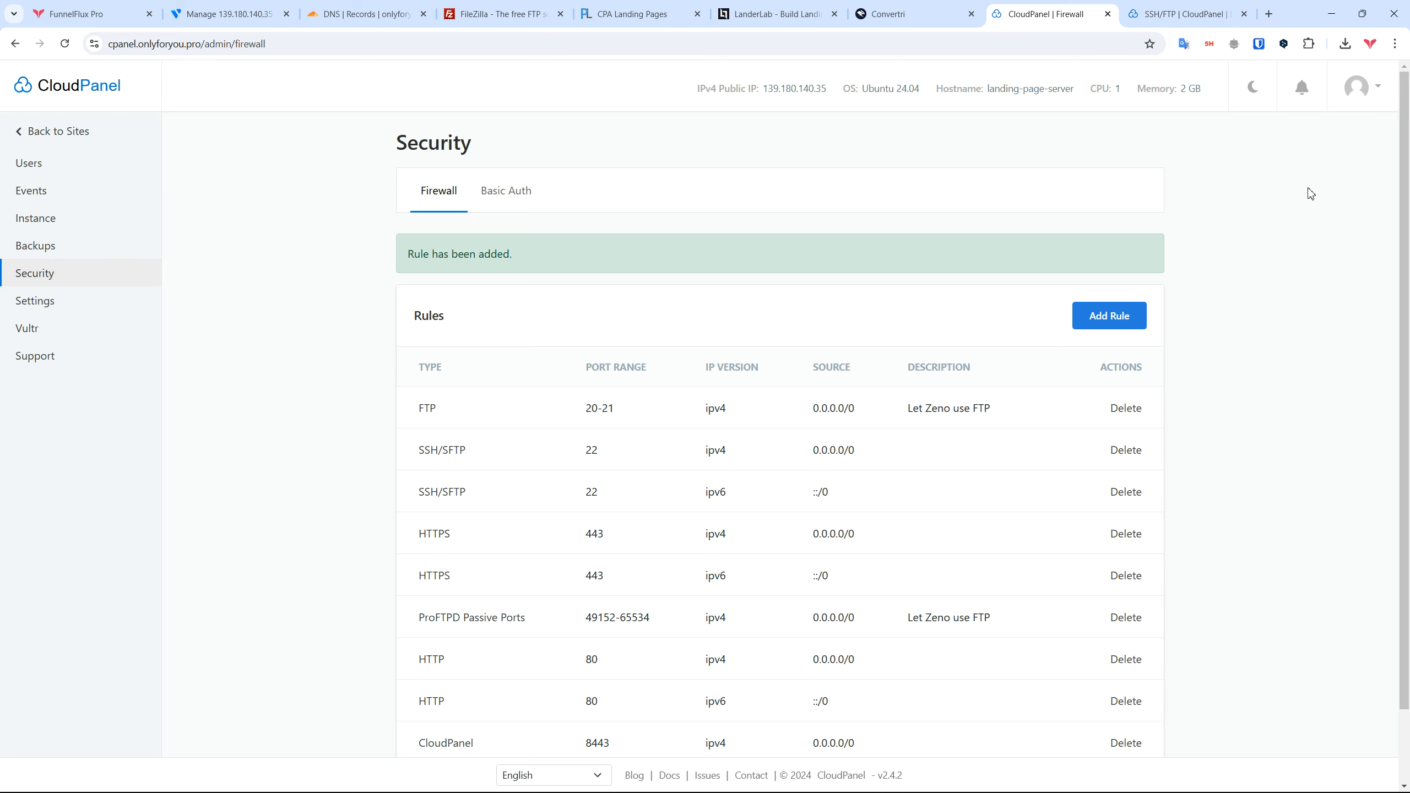
key("alt+Tab")
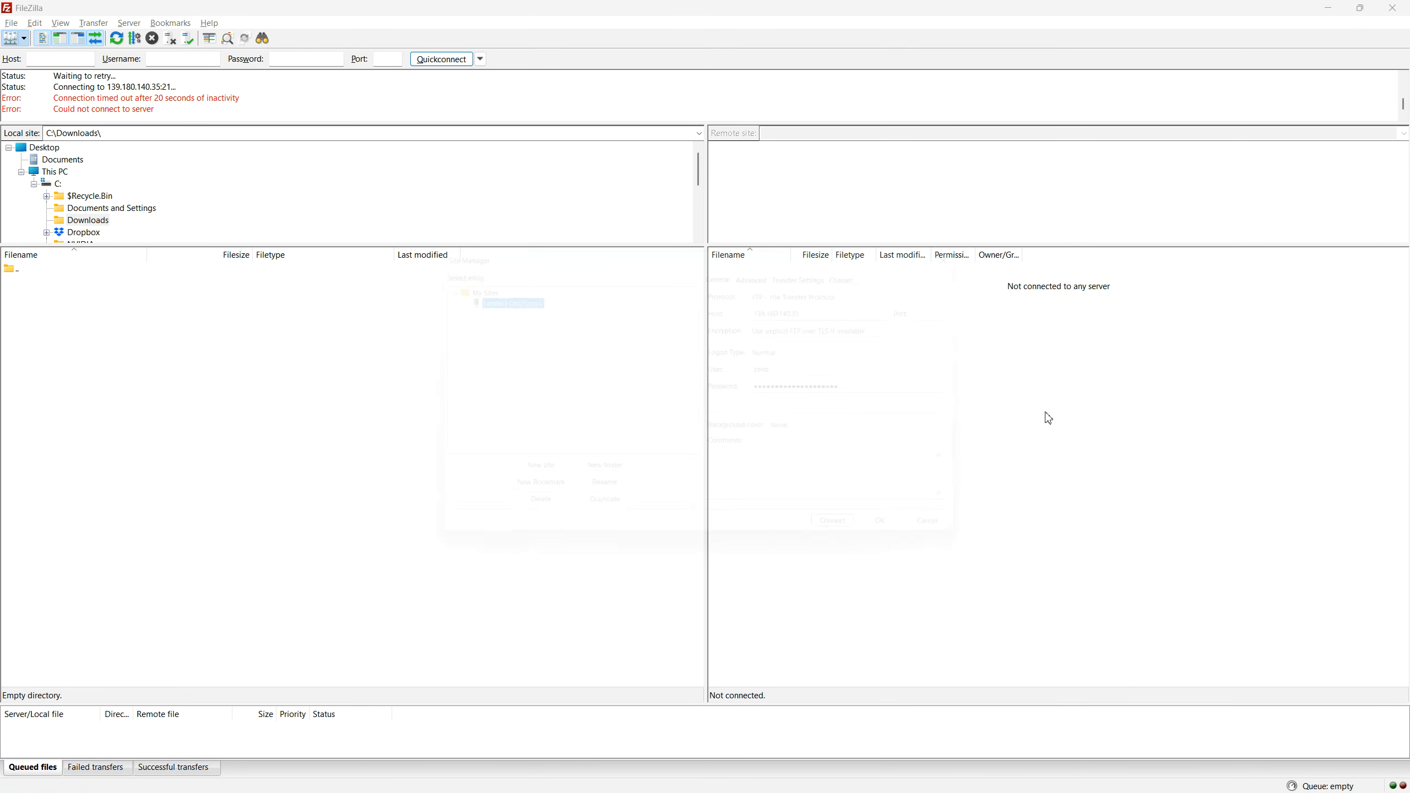
Step: Connect to Landers Onlyforyou, always allowing plain insecure FTP for this server
key("ctrl+s")
left_click(859, 546)
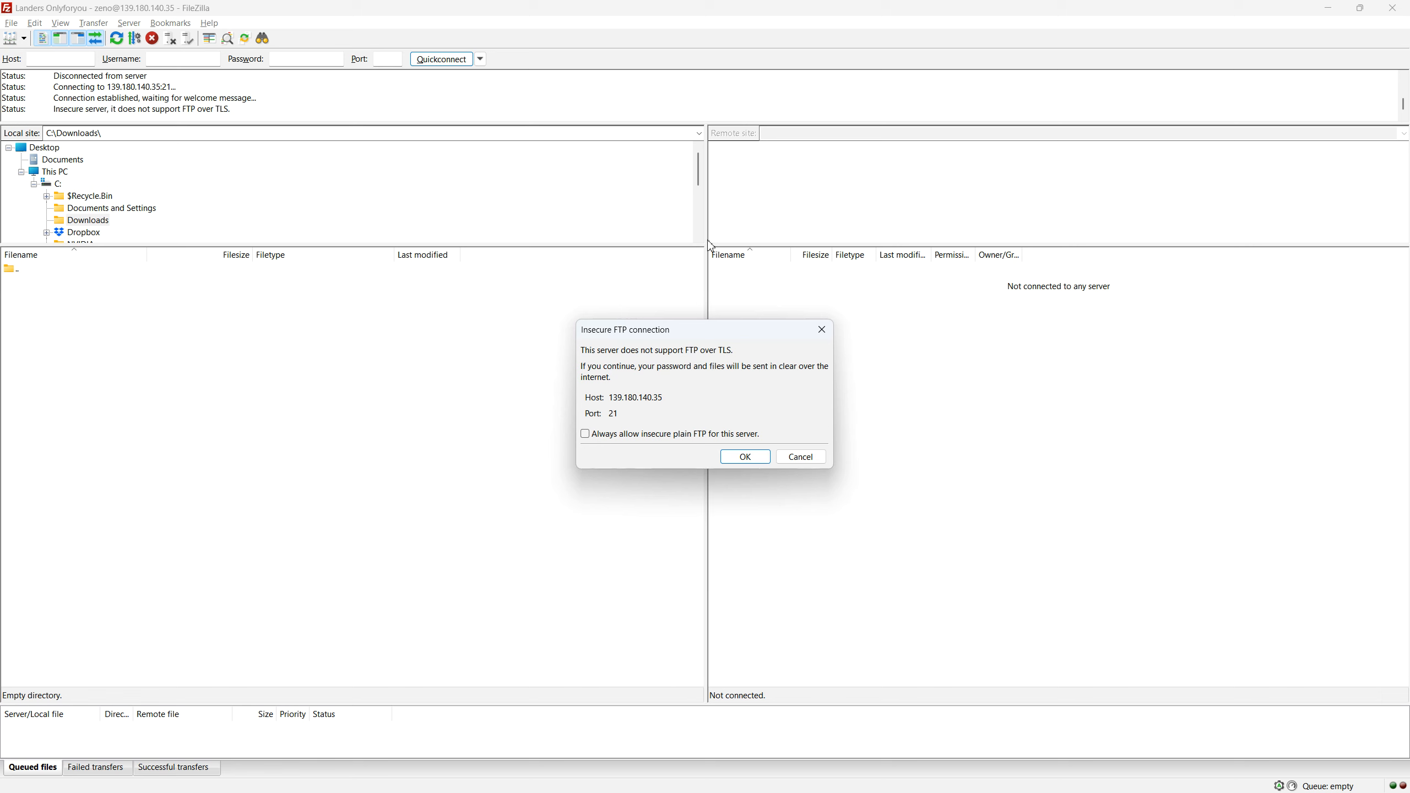
left_click(678, 438)
left_click(746, 457)
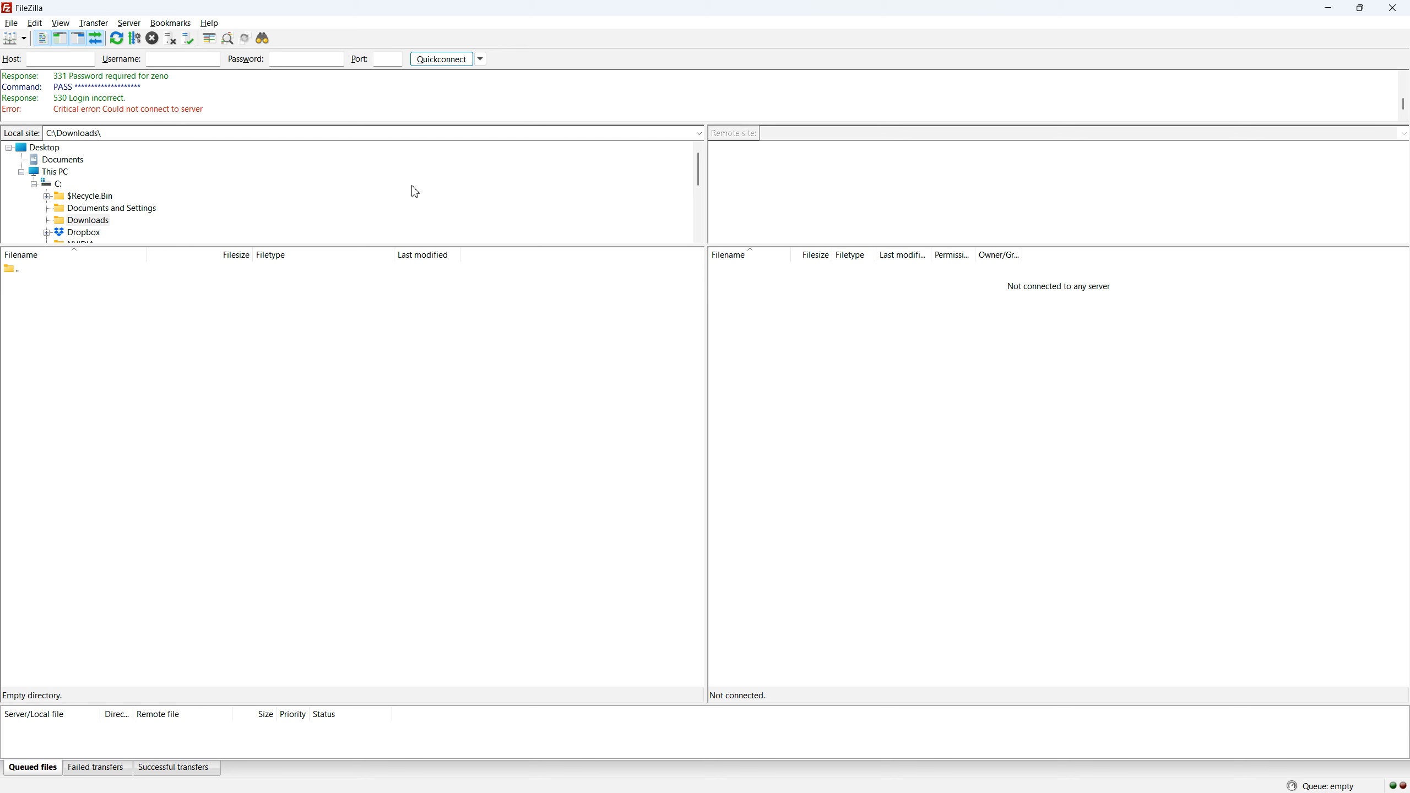
Step: Correct the site's login user name, reconnect, and open the remote index.php for editing
left_click(15, 38)
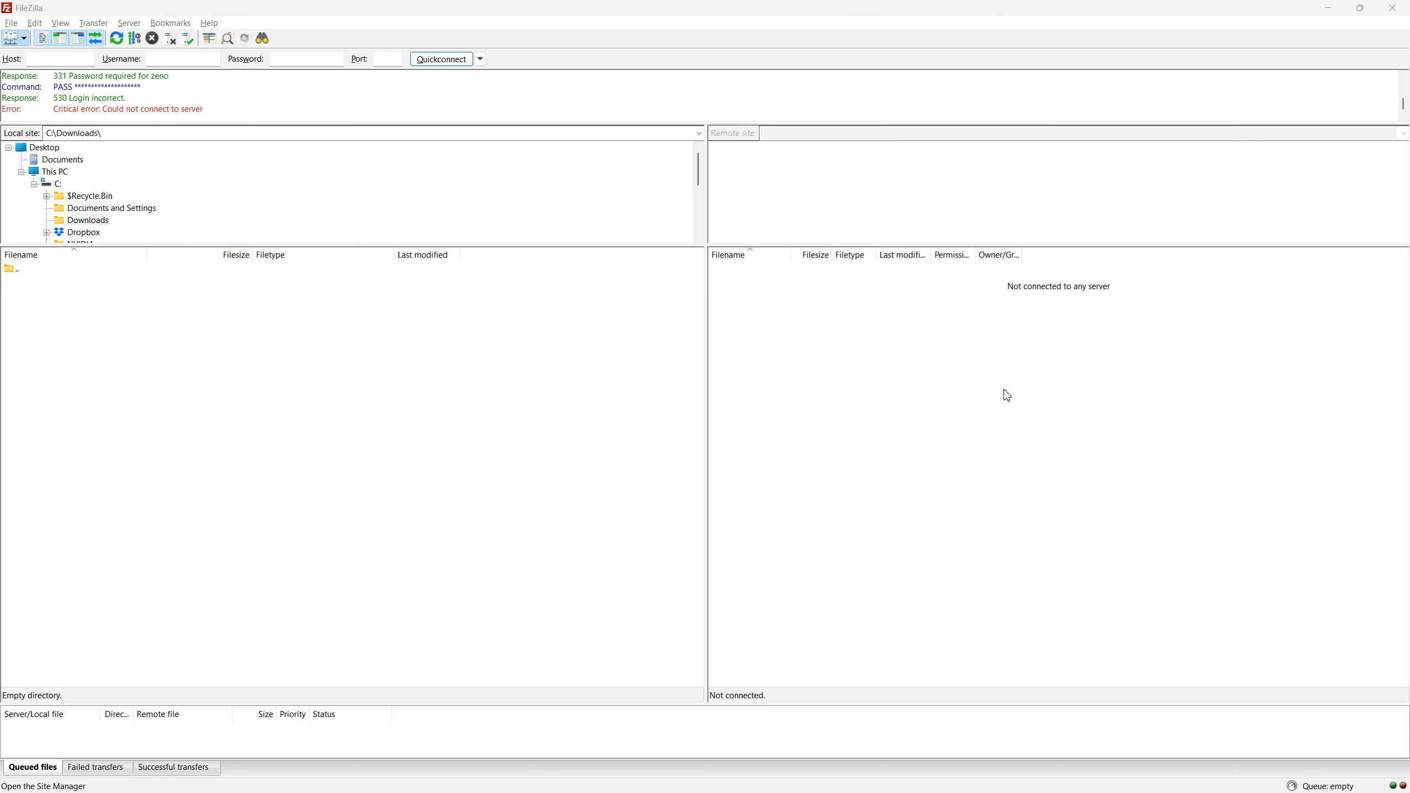
left_click(917, 388)
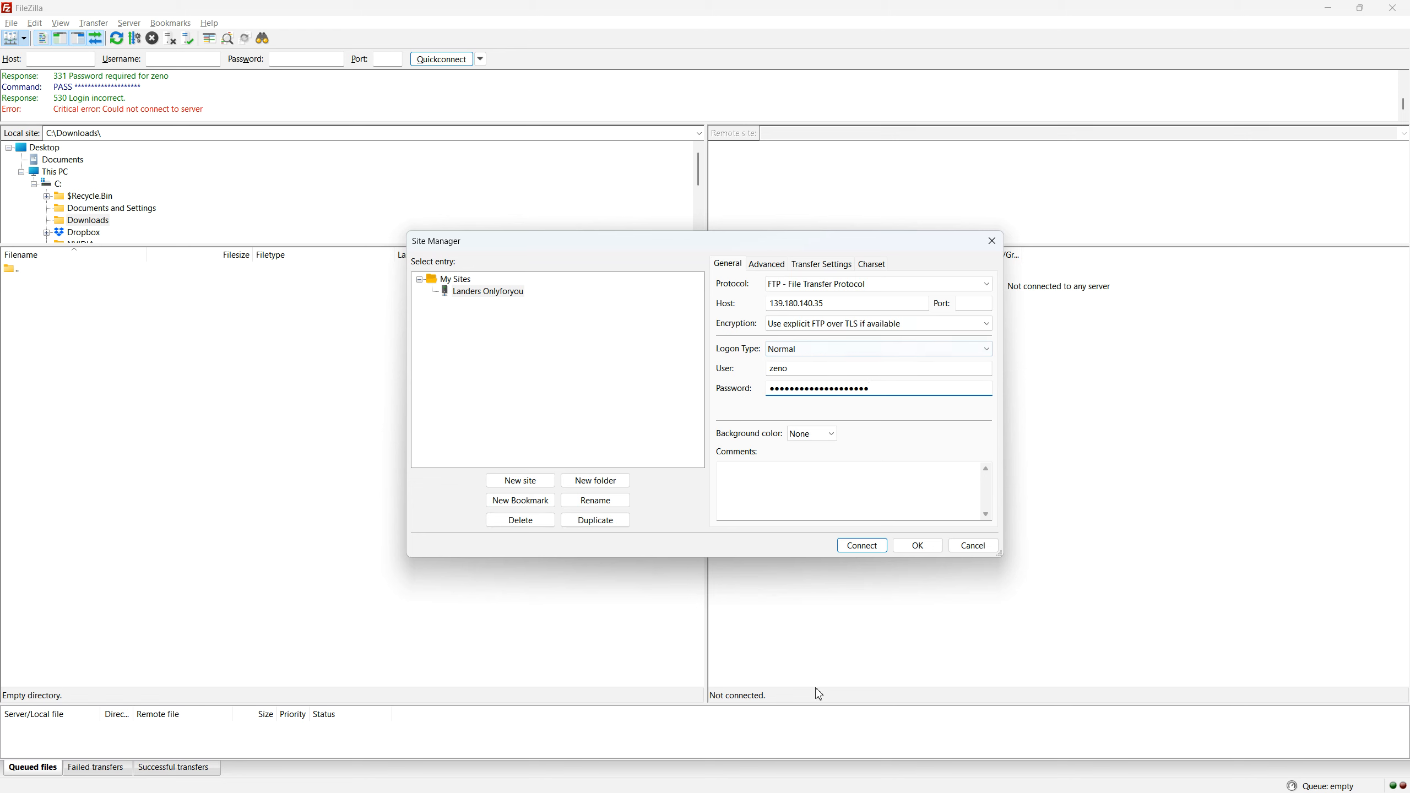
left_click(816, 367)
left_click(862, 545)
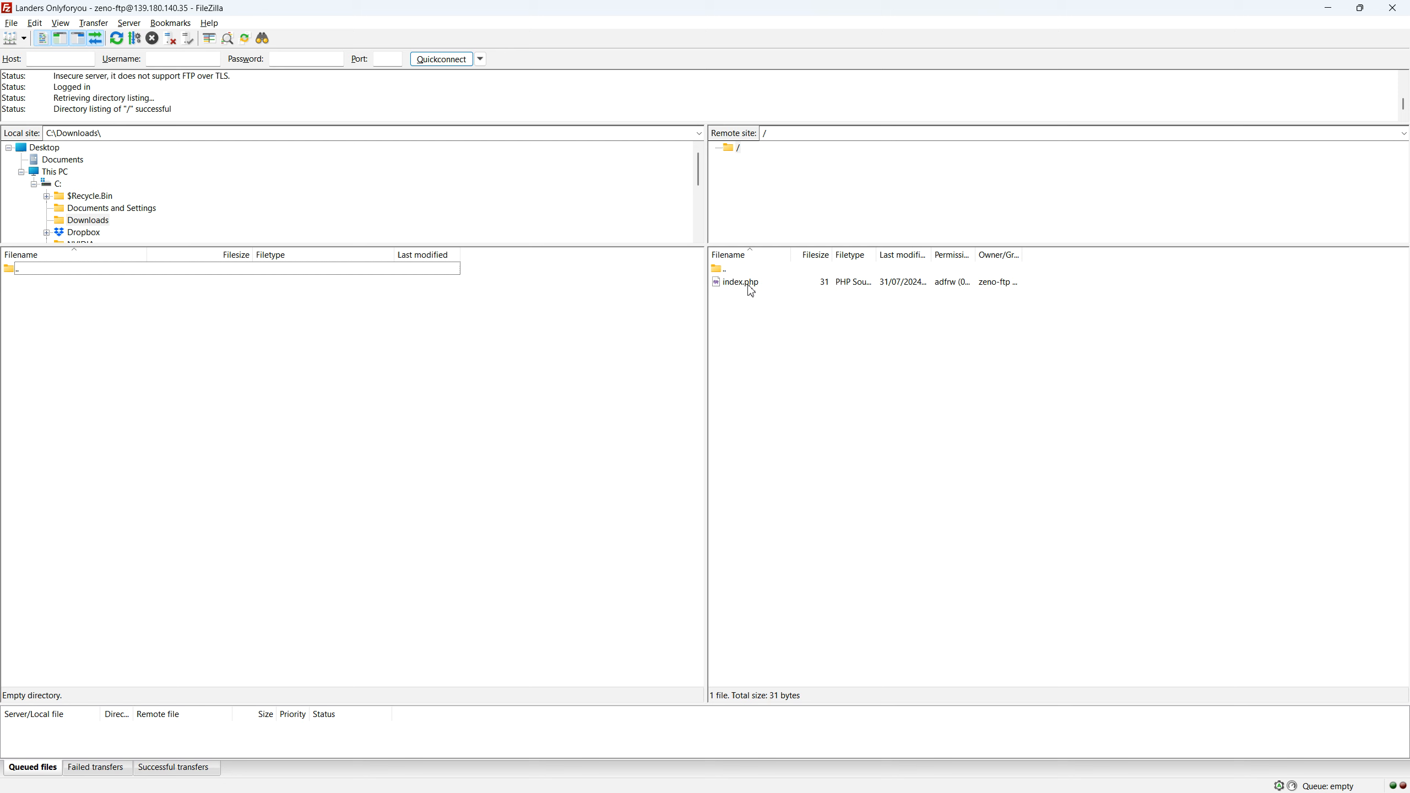
left_click(717, 283)
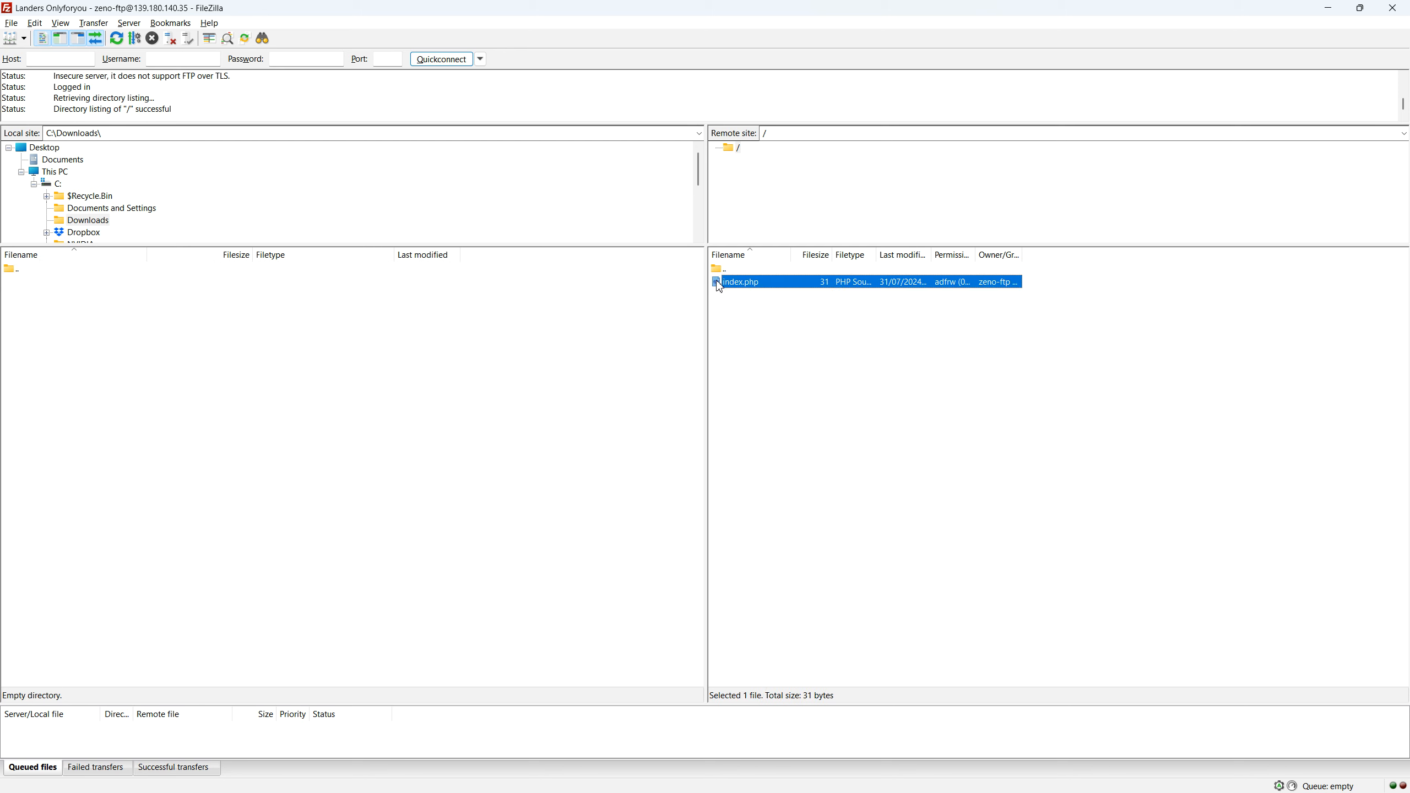
right_click(752, 288)
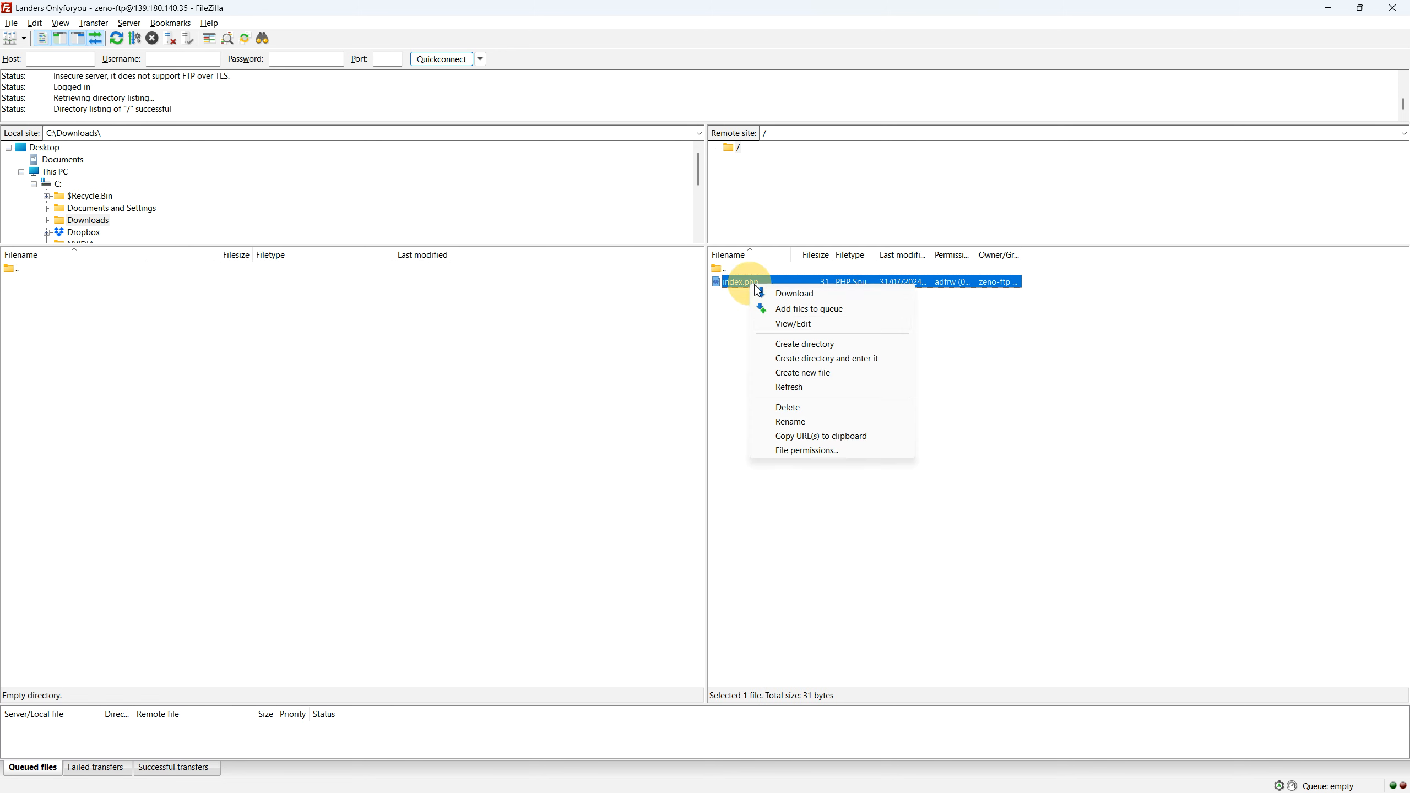
left_click(833, 324)
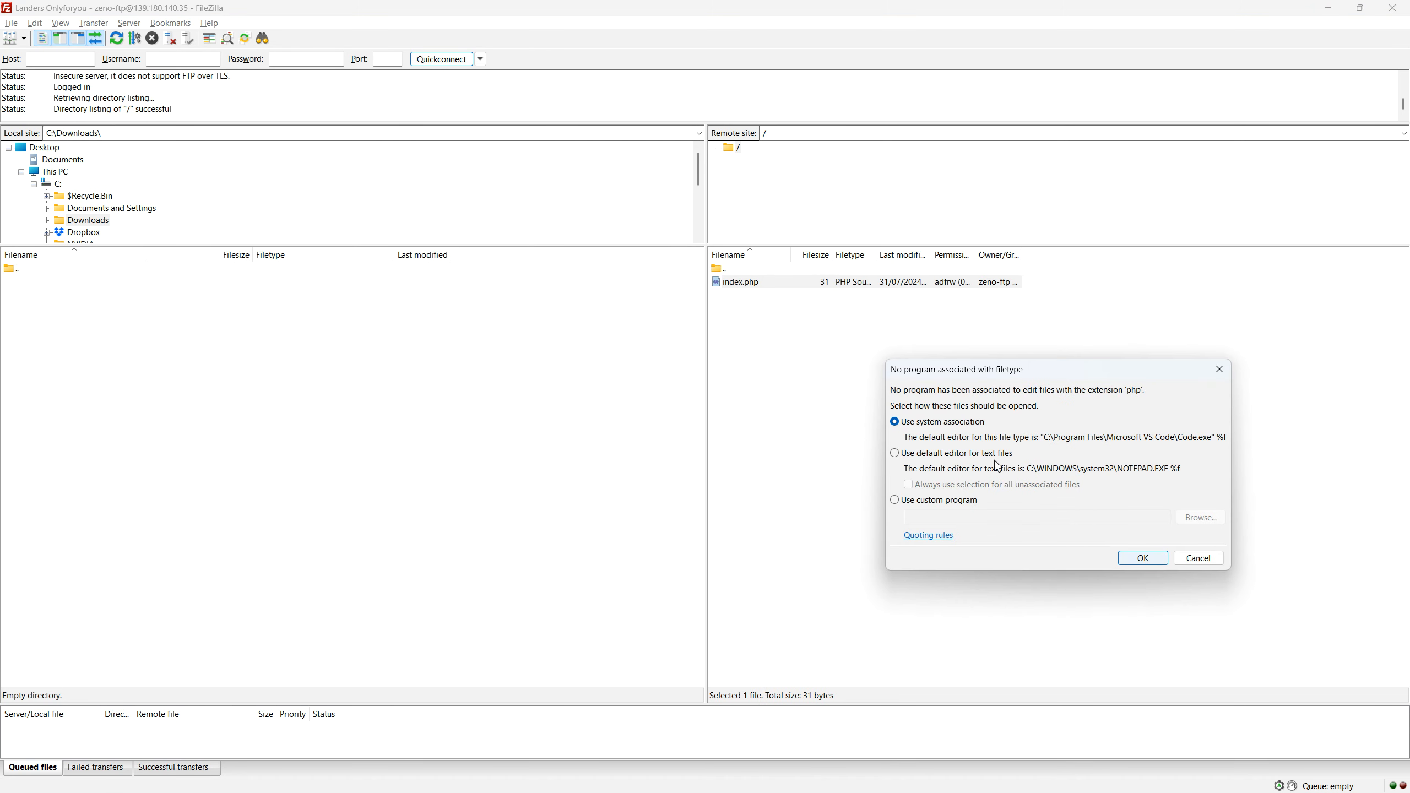
left_click(938, 454)
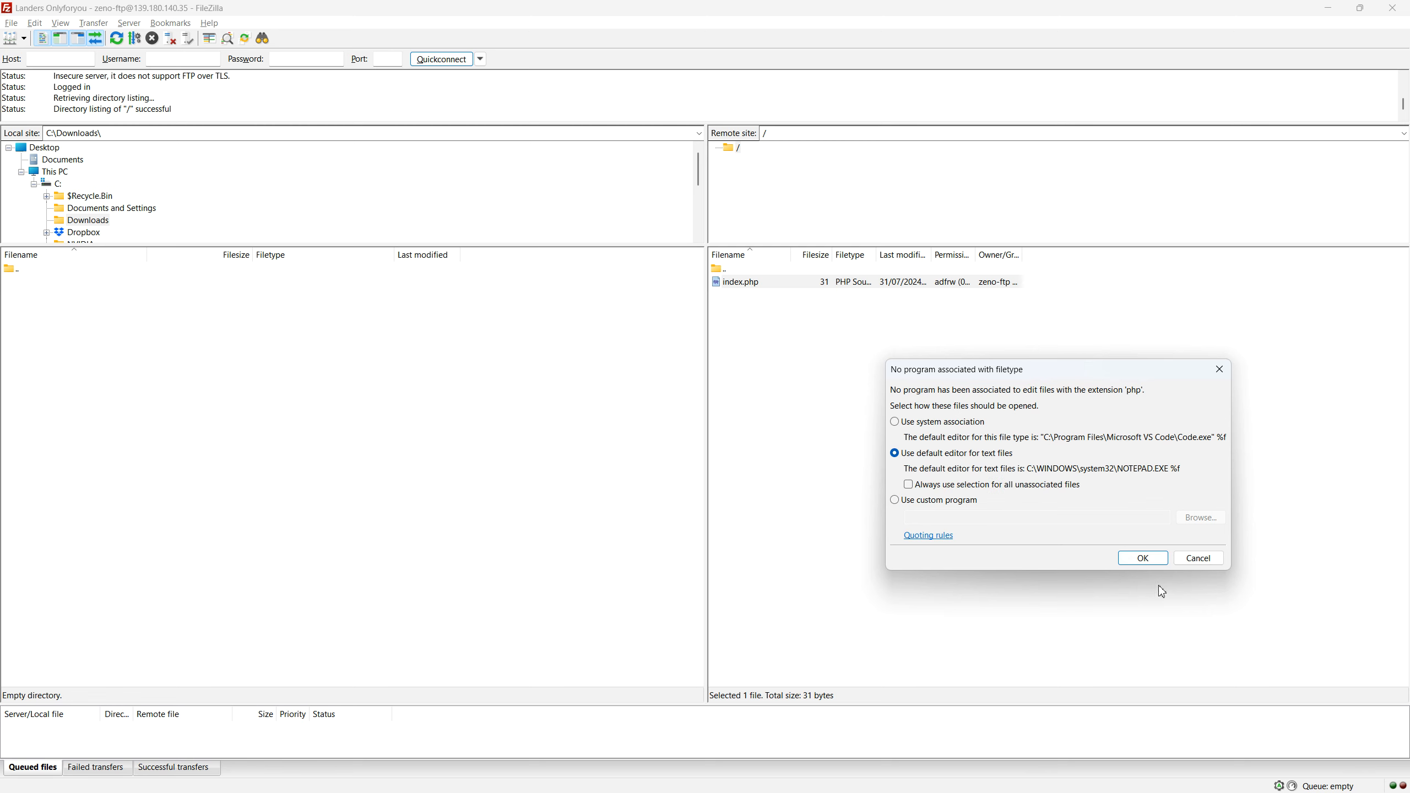
left_click(1146, 557)
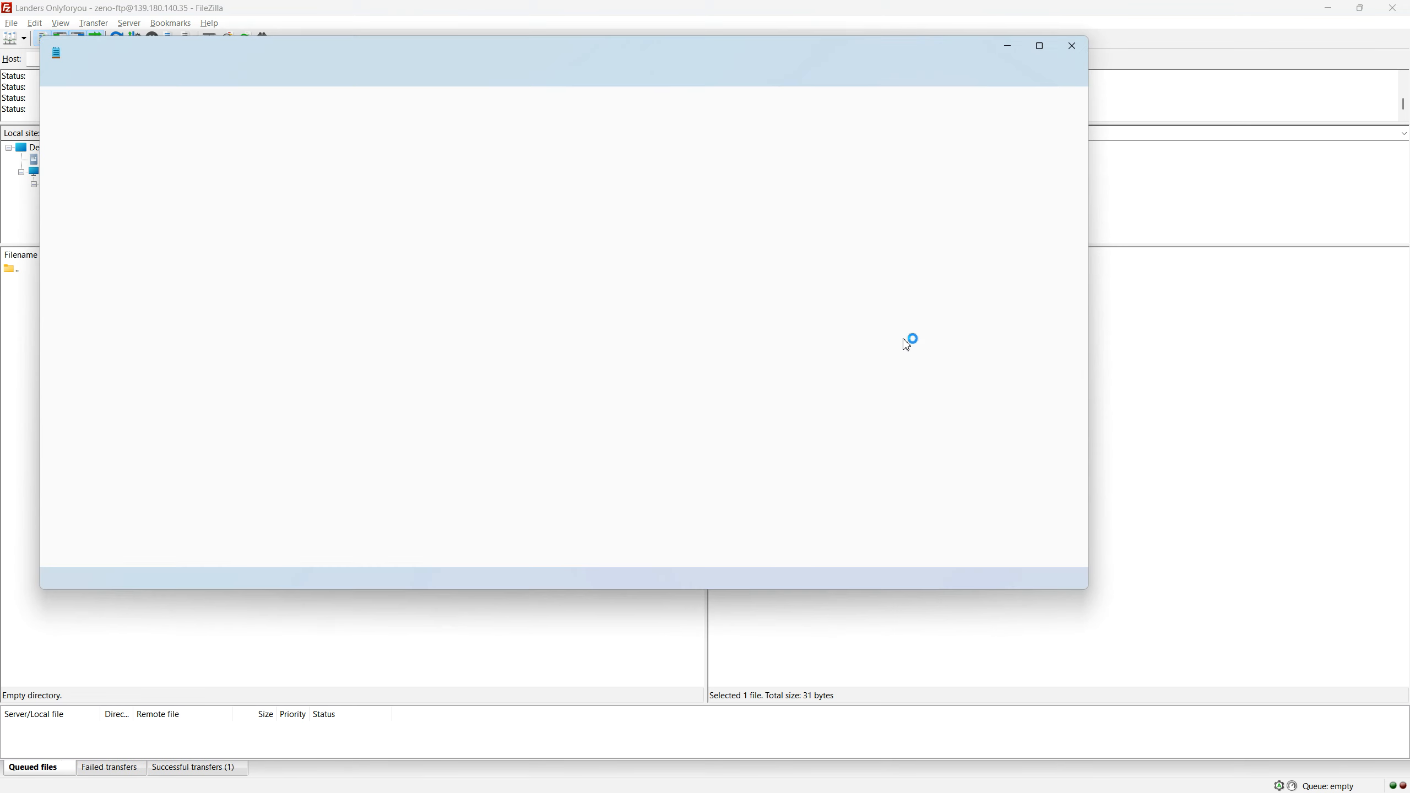
left_click(302, 139)
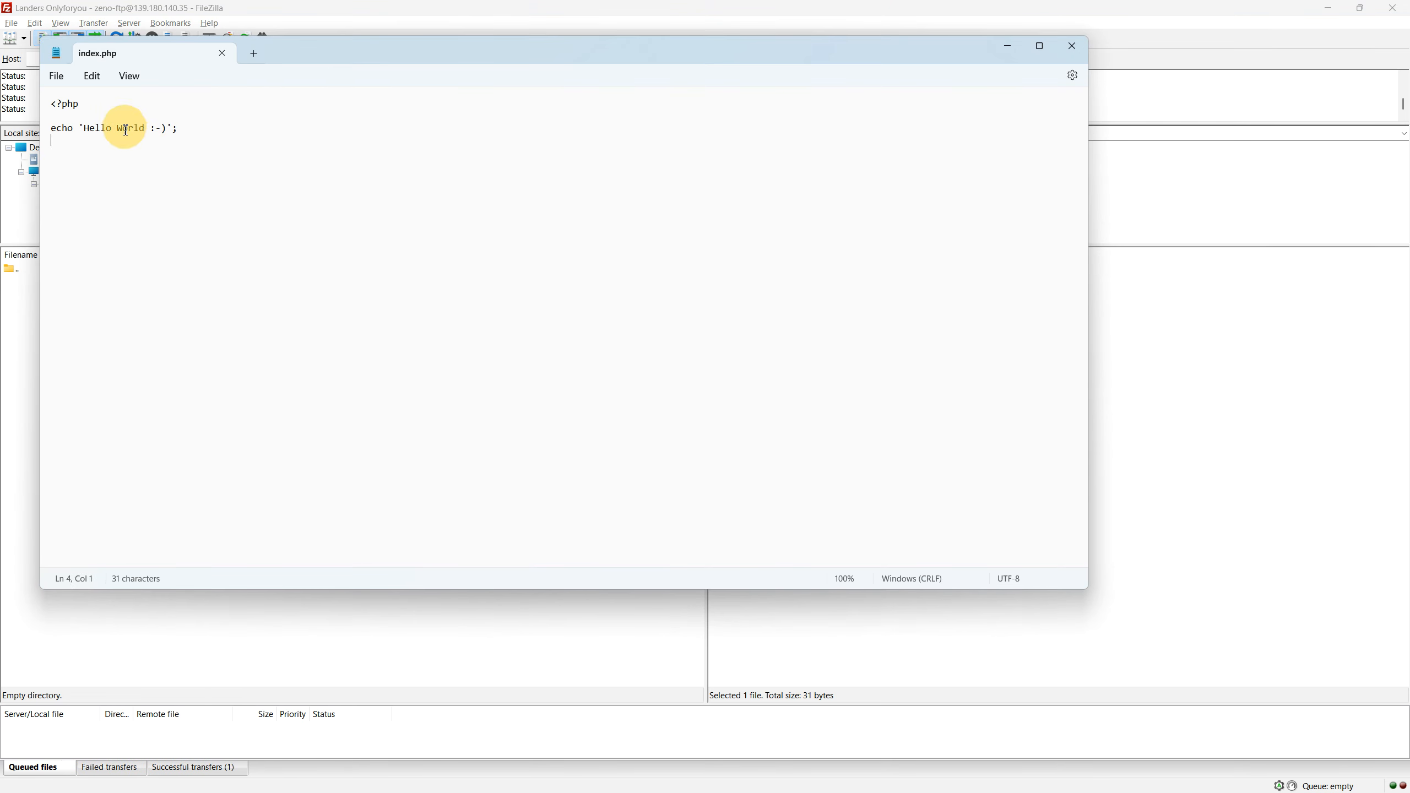
left_click(173, 129)
left_click(168, 129)
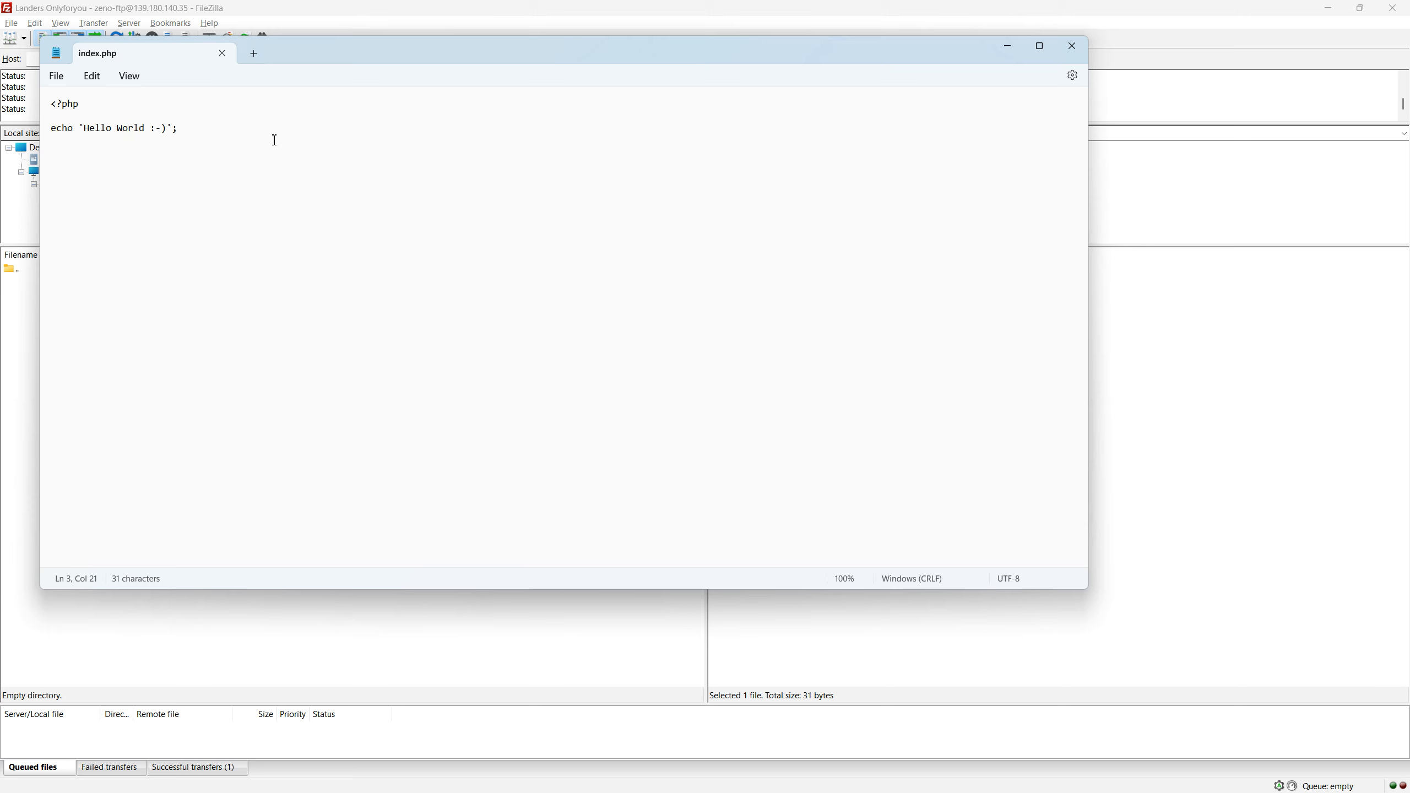
type("5555555555555555")
key("Down")
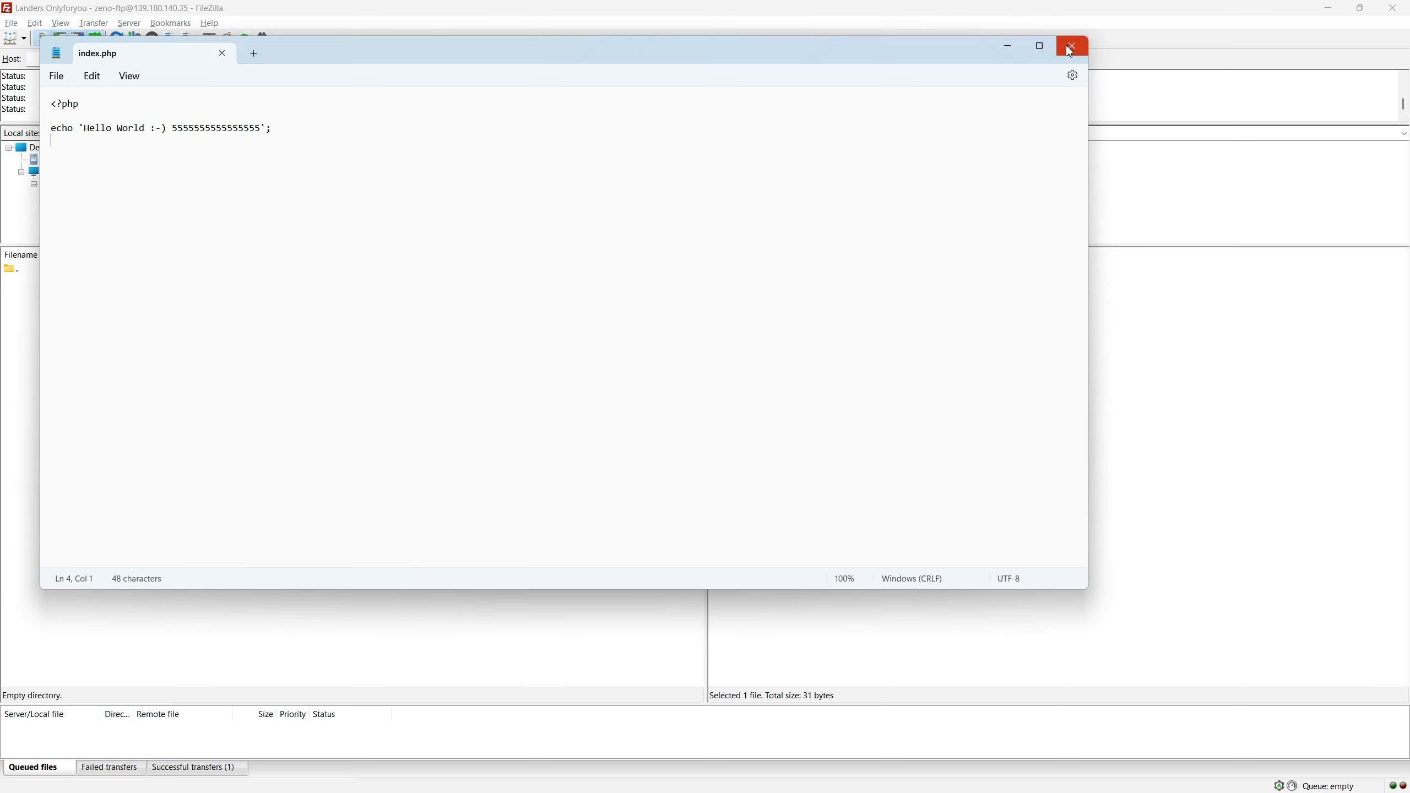
left_click(1070, 47)
left_click(701, 457)
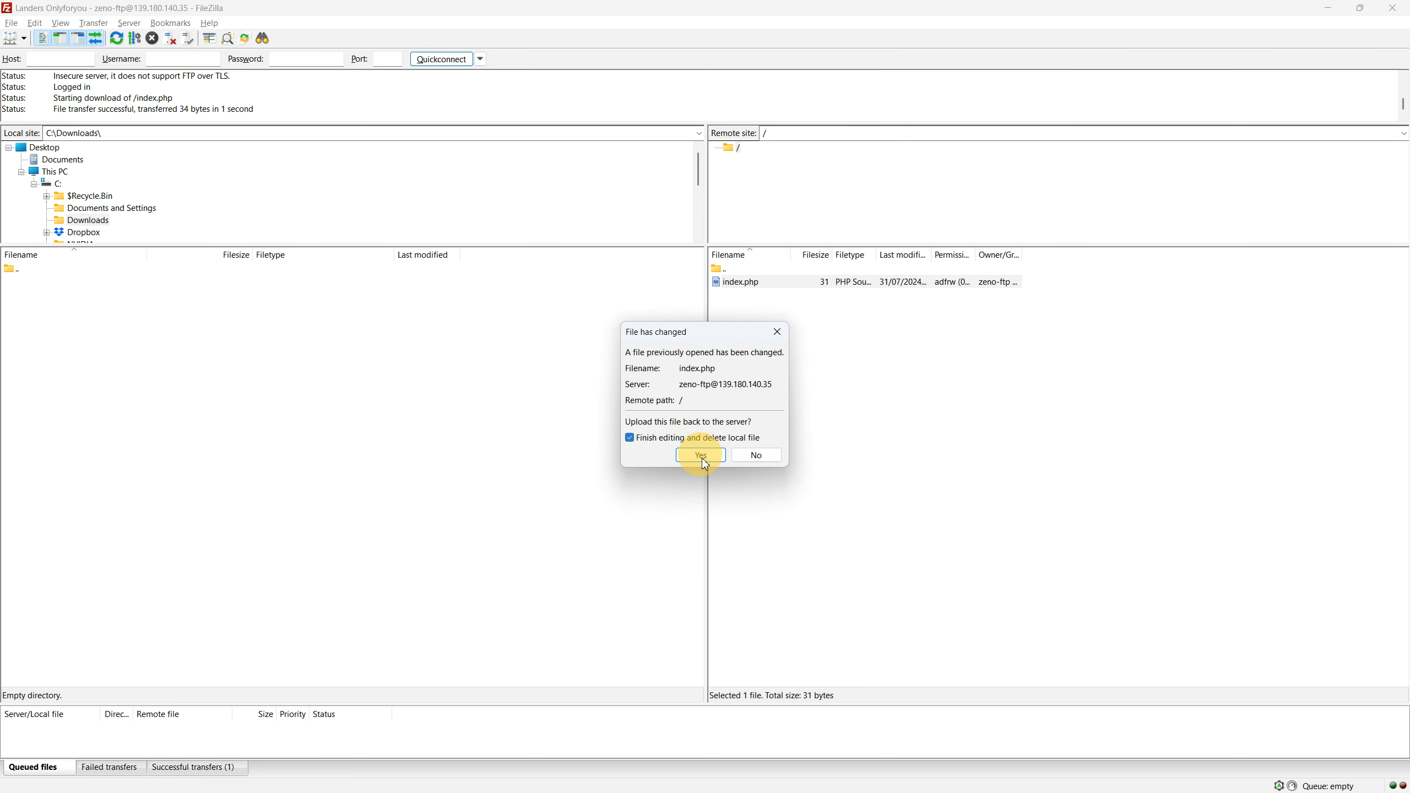
left_click(1332, 8)
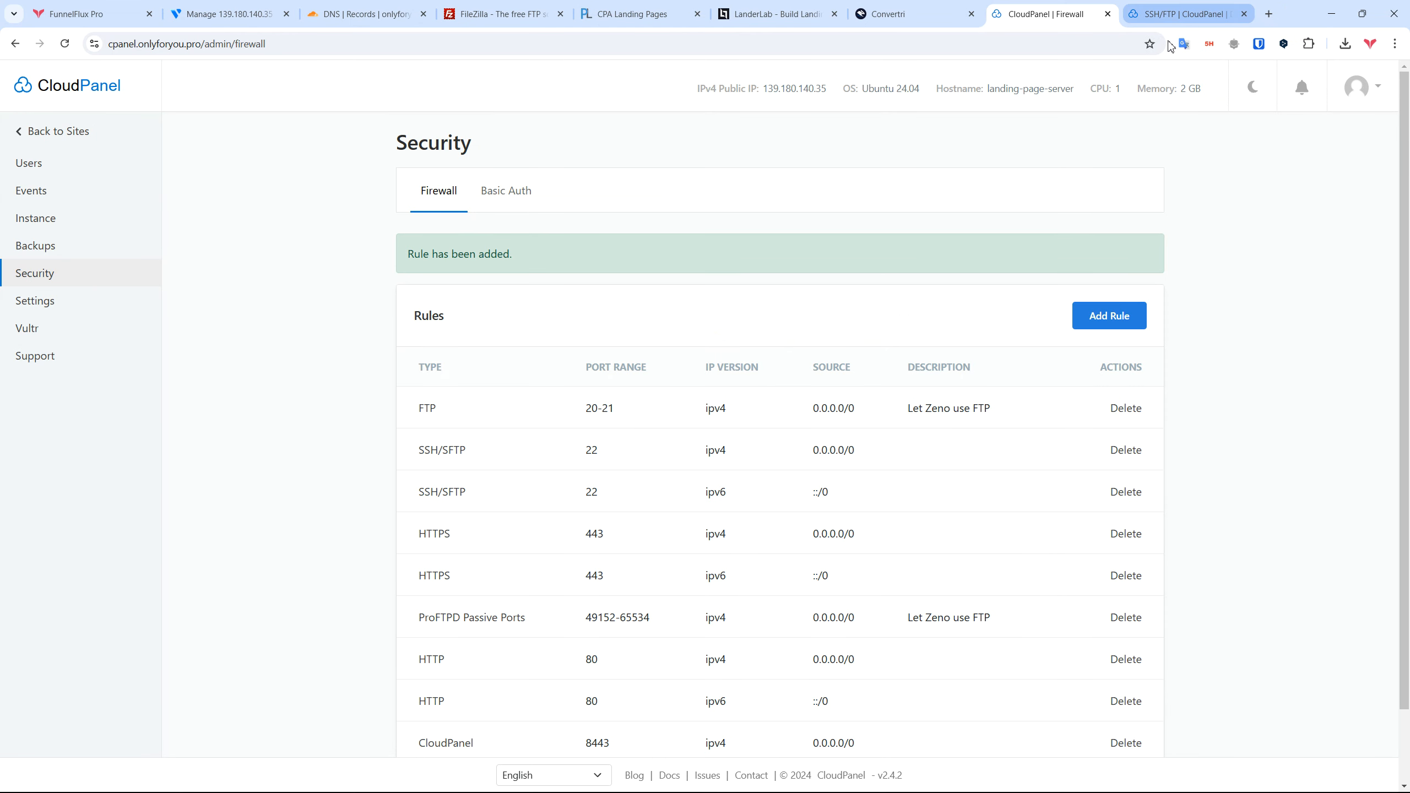
Step: Load landers.onlyforyou.pro in a new tab and confirm the added 5s appear
key("ctrl+t")
type("landers.")
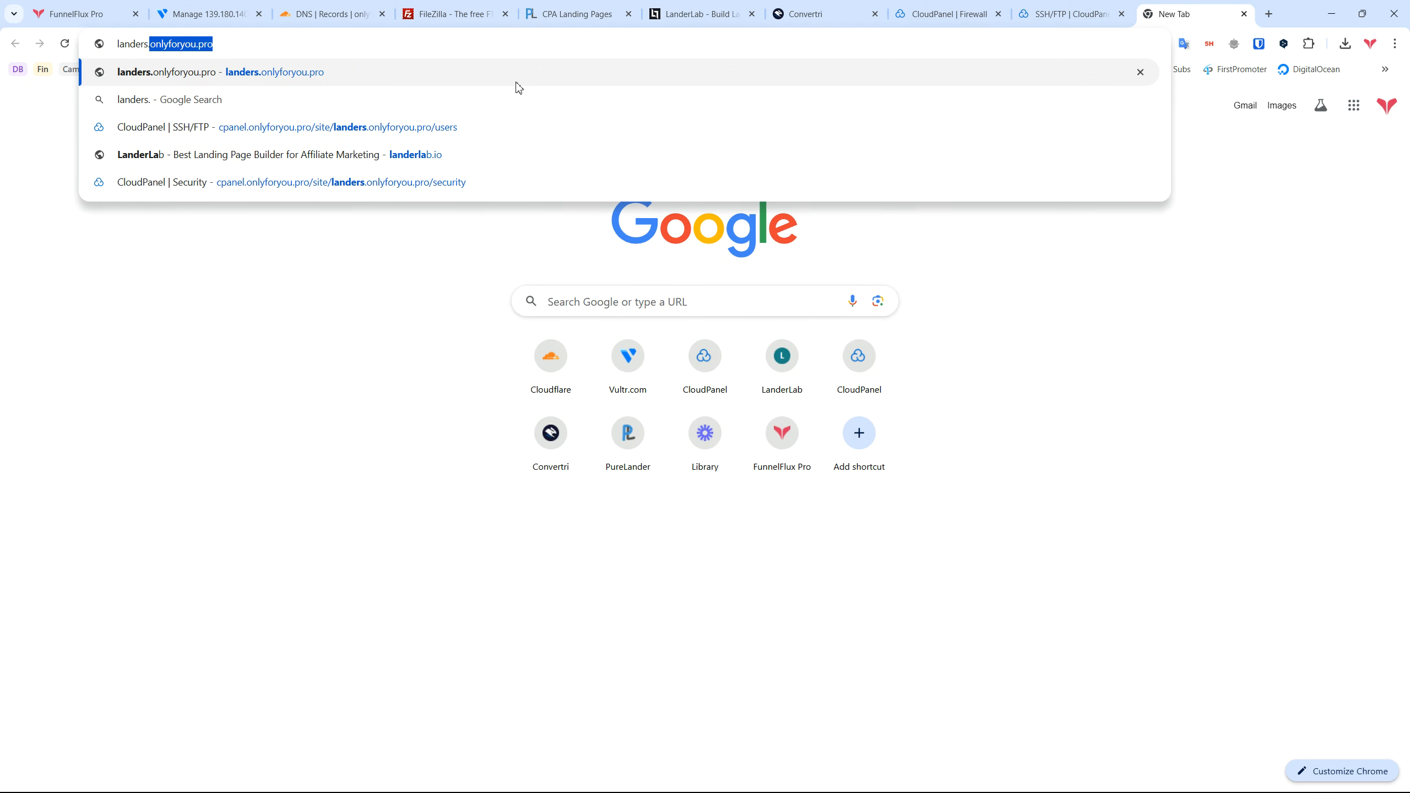
key("Return")
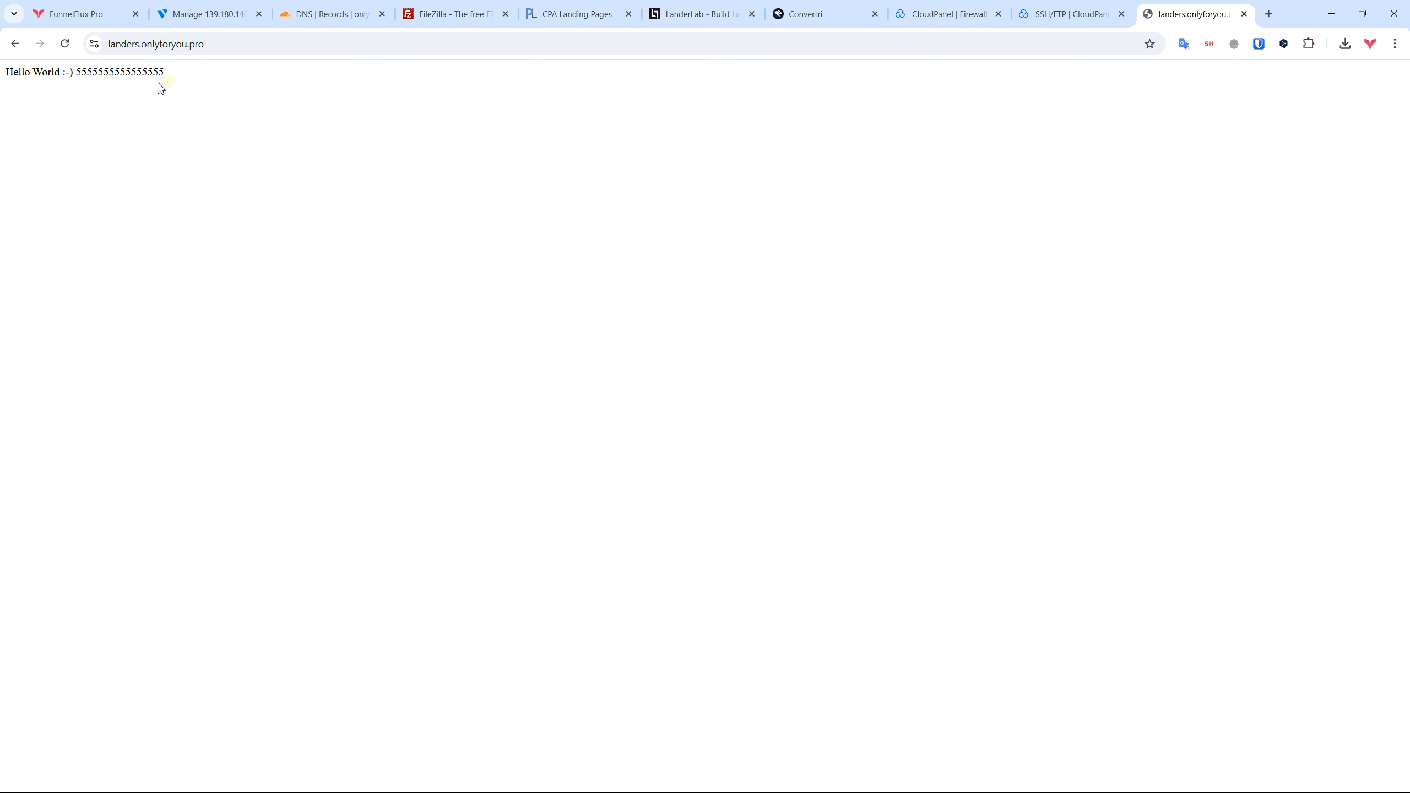
double_click(89, 72)
left_click(306, 147)
Step: Close the site preview tab and return to CloudPanel's Sites list
key("alt+Tab")
left_click(841, 331)
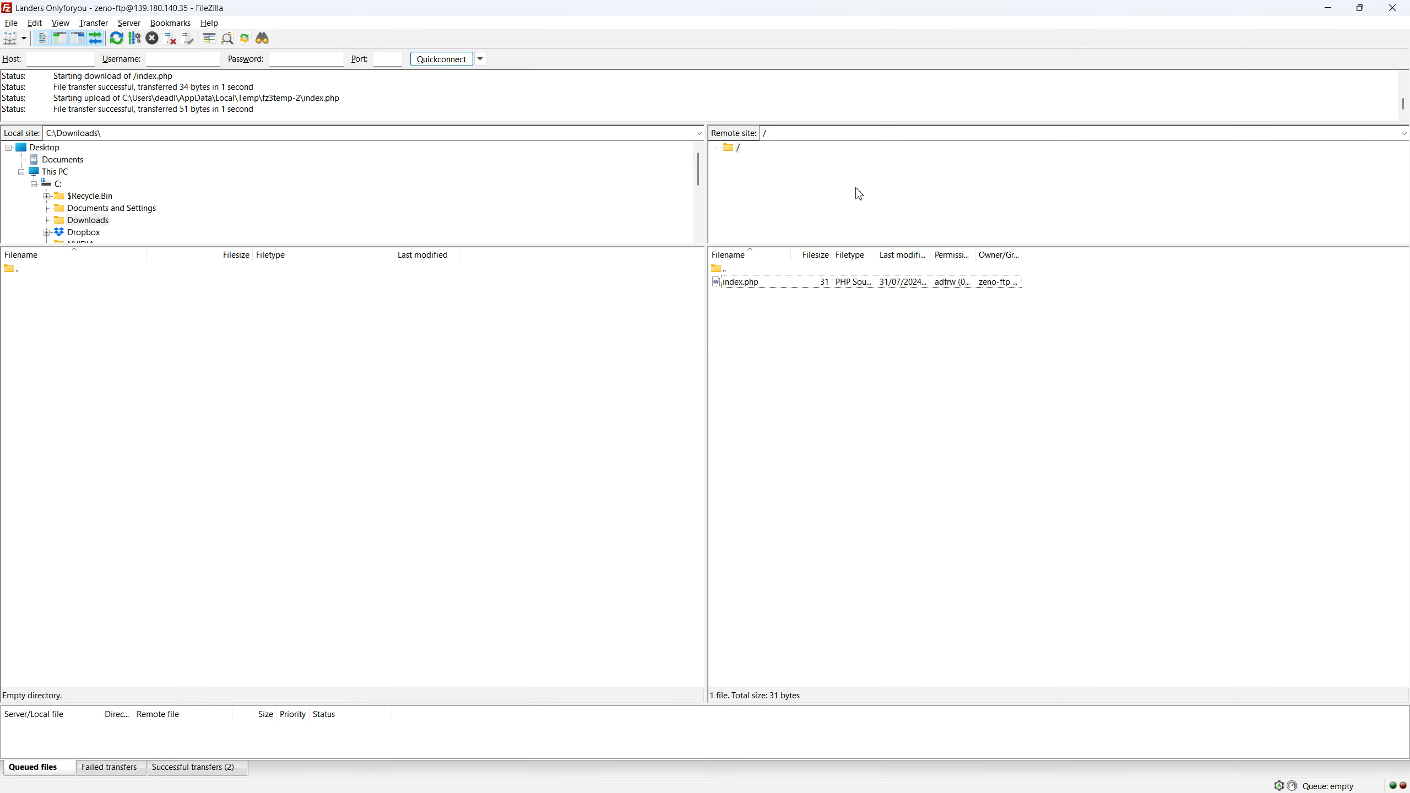
left_click(818, 357)
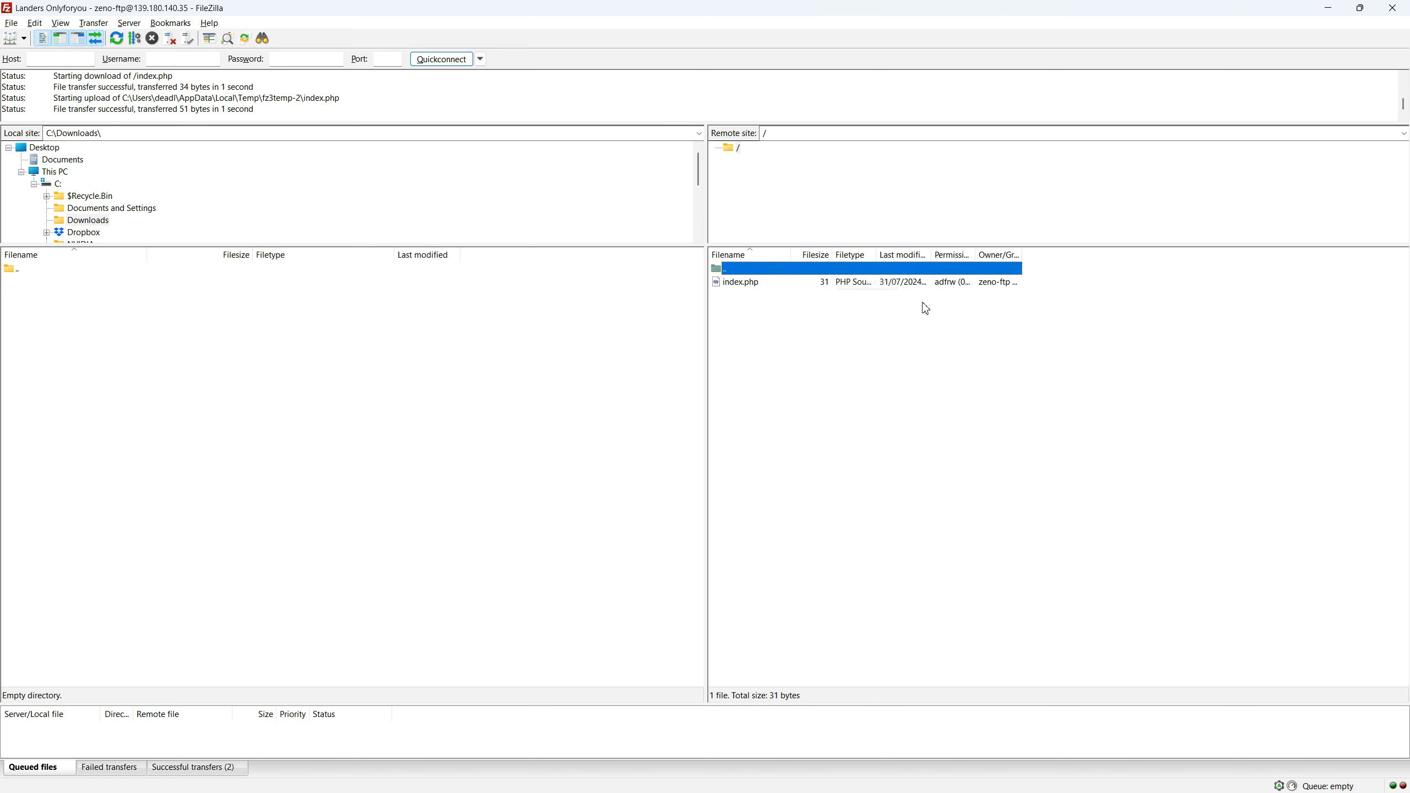
left_click(1324, 11)
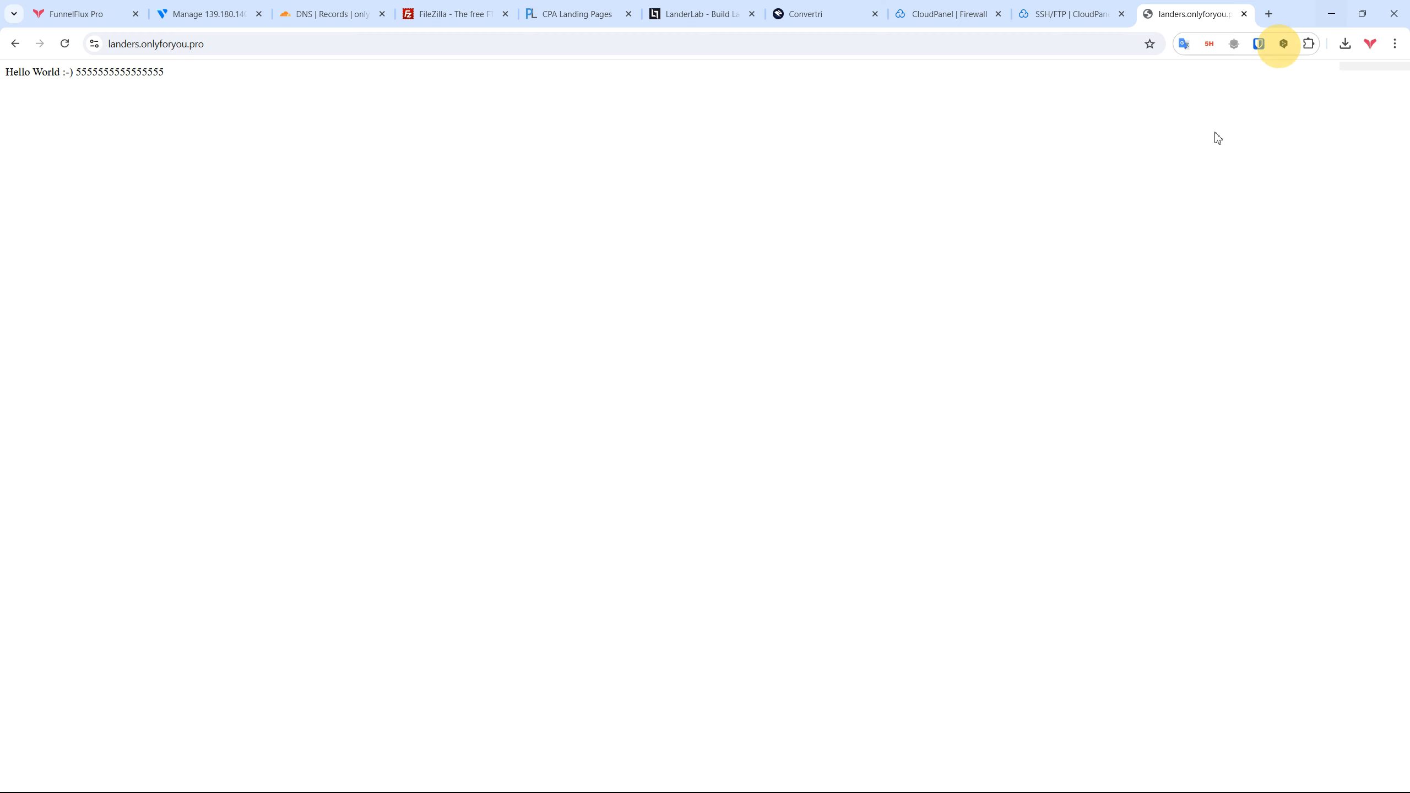
middle_click(1175, 6)
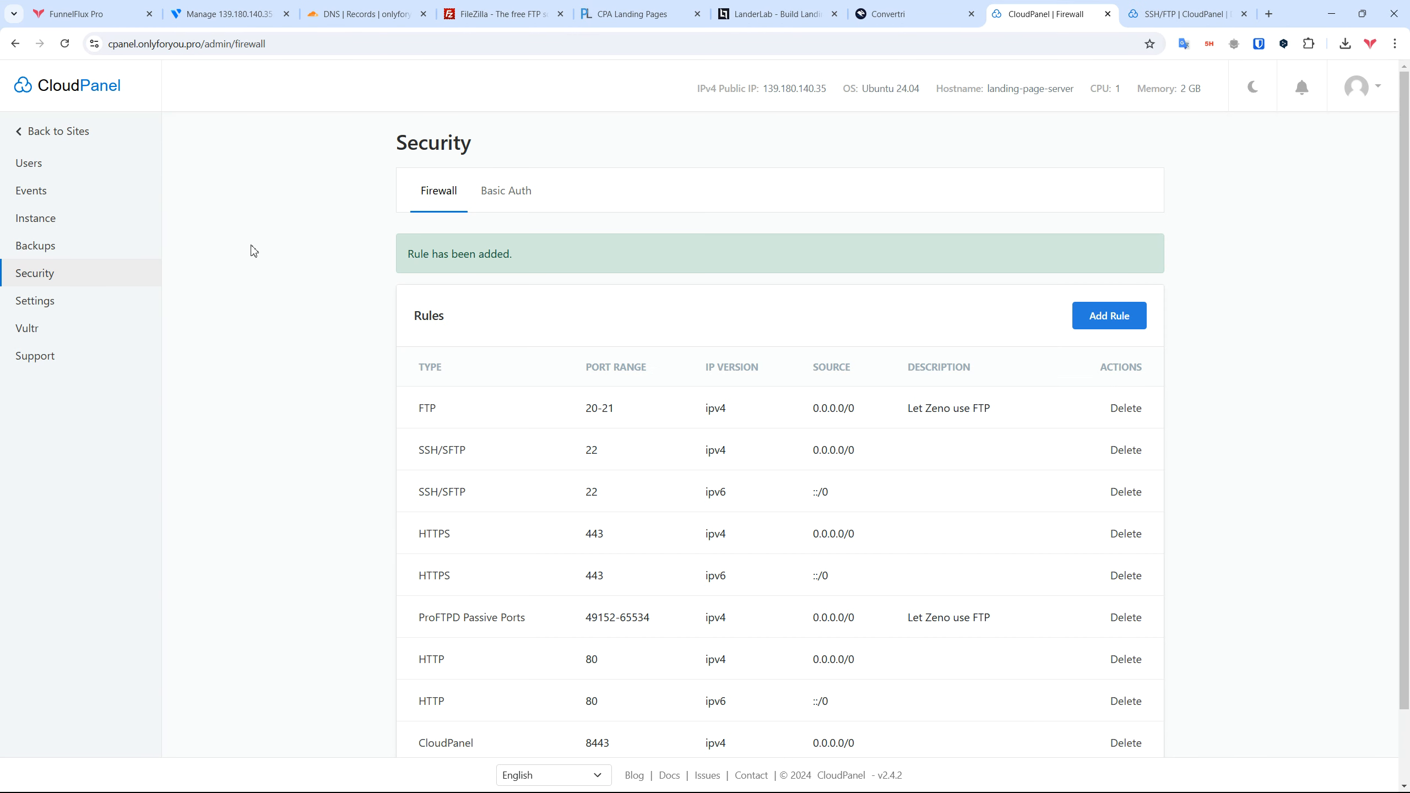
left_click(52, 134)
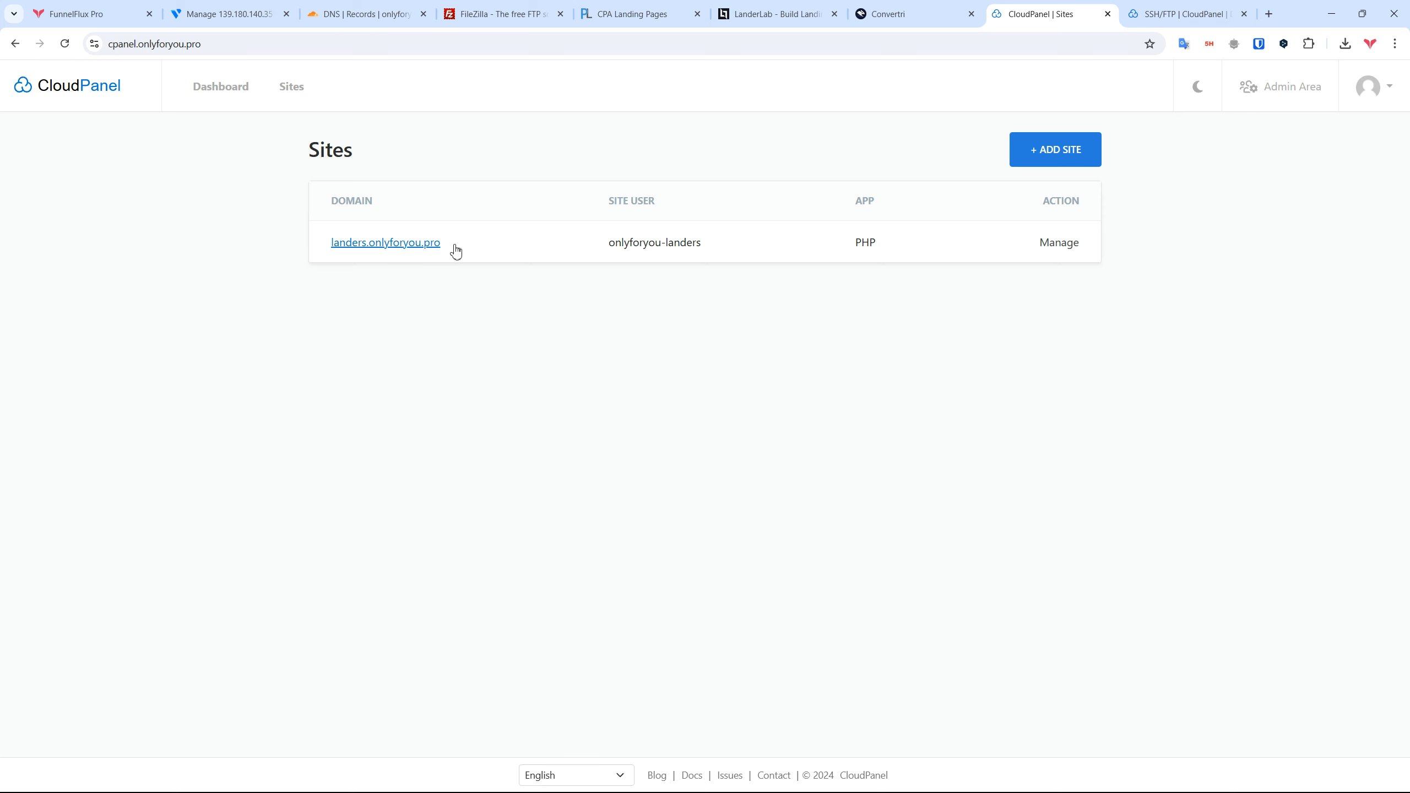
Step: Add FTP user zeno-all to landers.onlyforyou.pro with home directory /home/onlyforyou-landers/htdocs/
left_click(1060, 243)
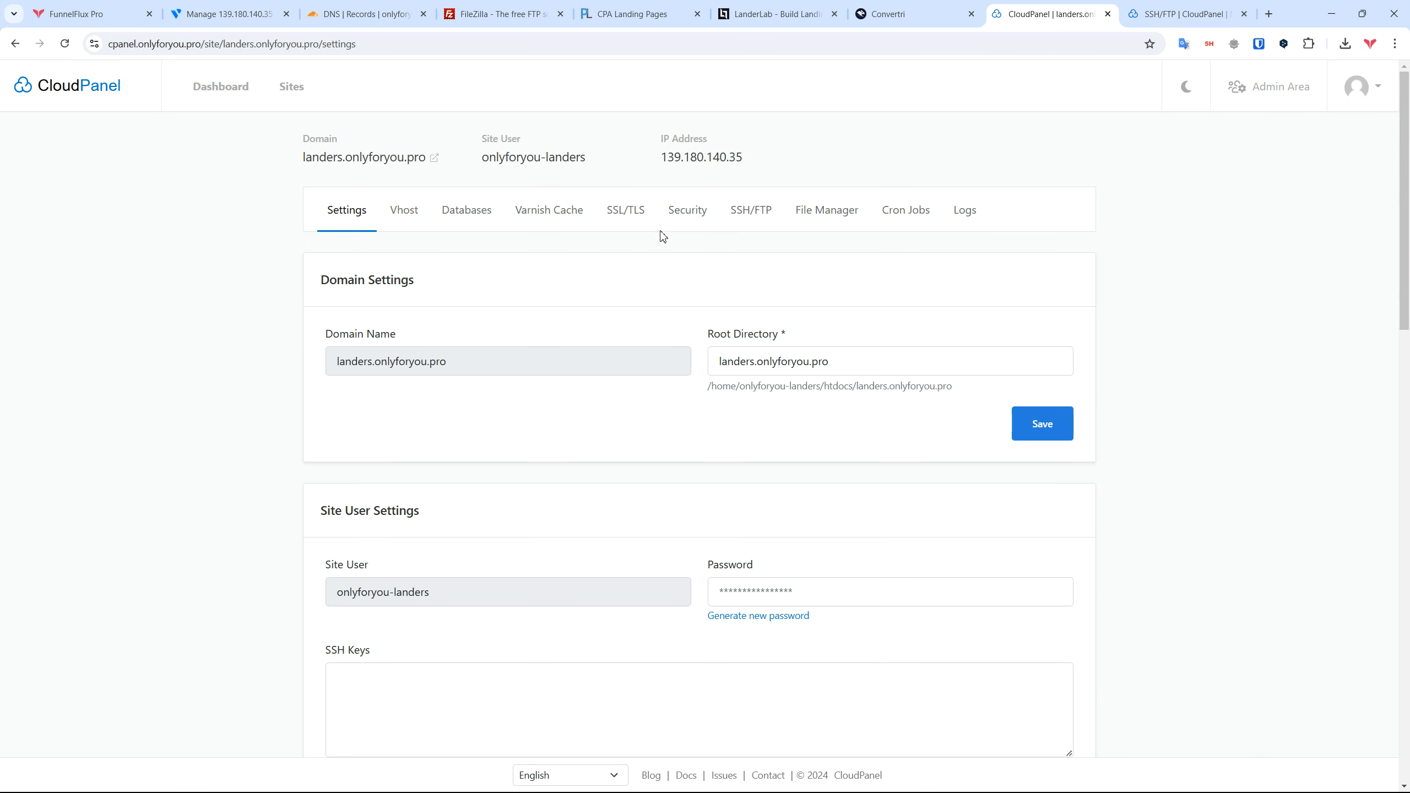
left_click(751, 211)
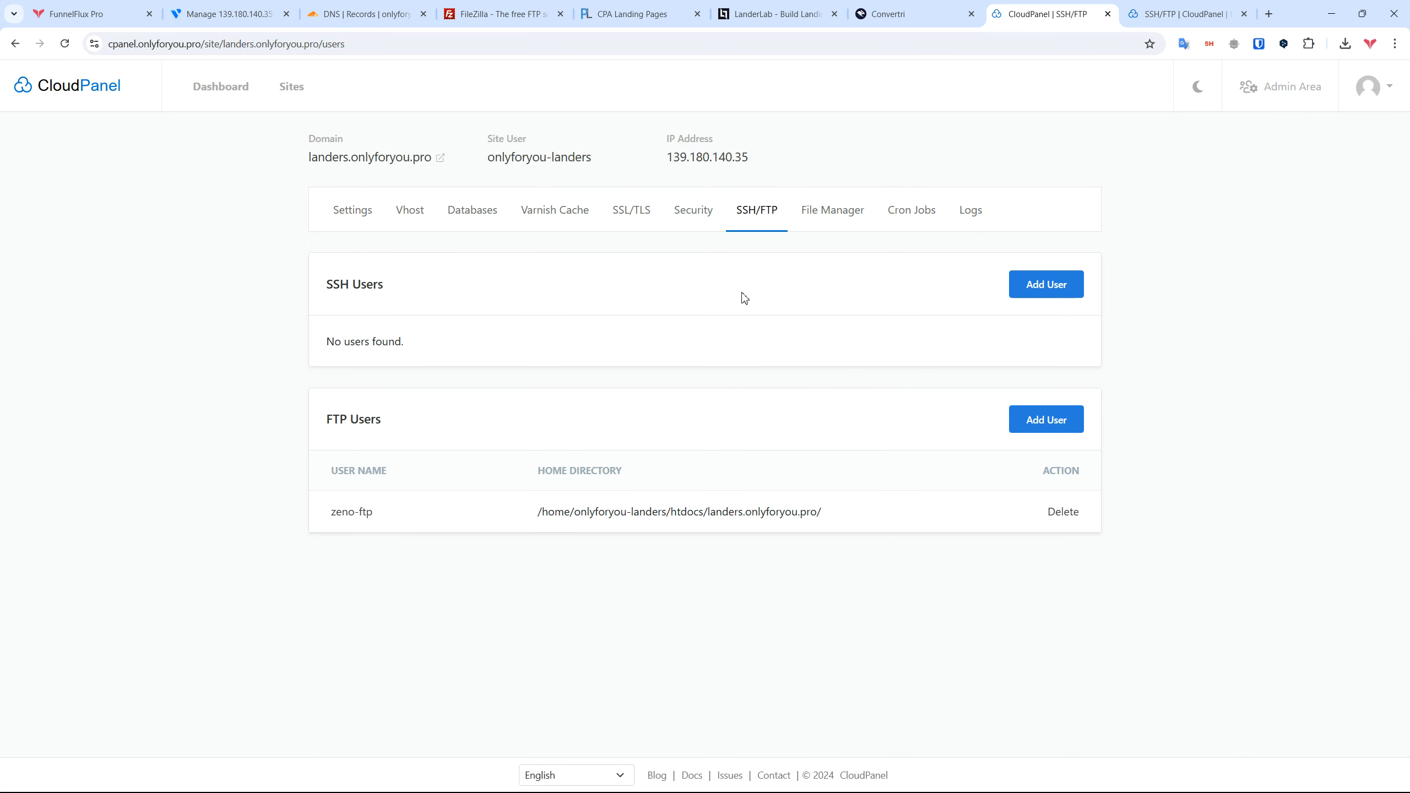
left_click(1044, 419)
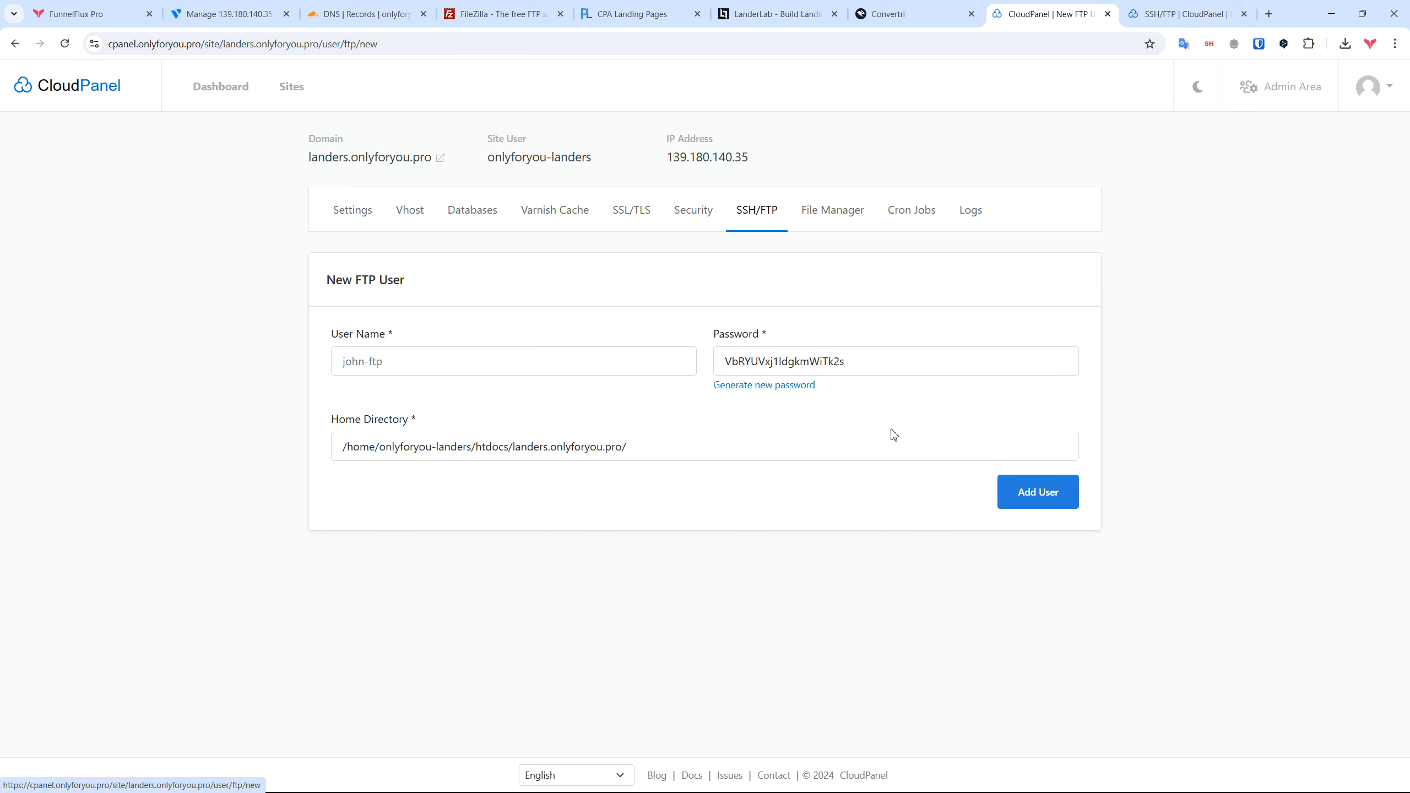
left_click(470, 358)
type("zeno-all")
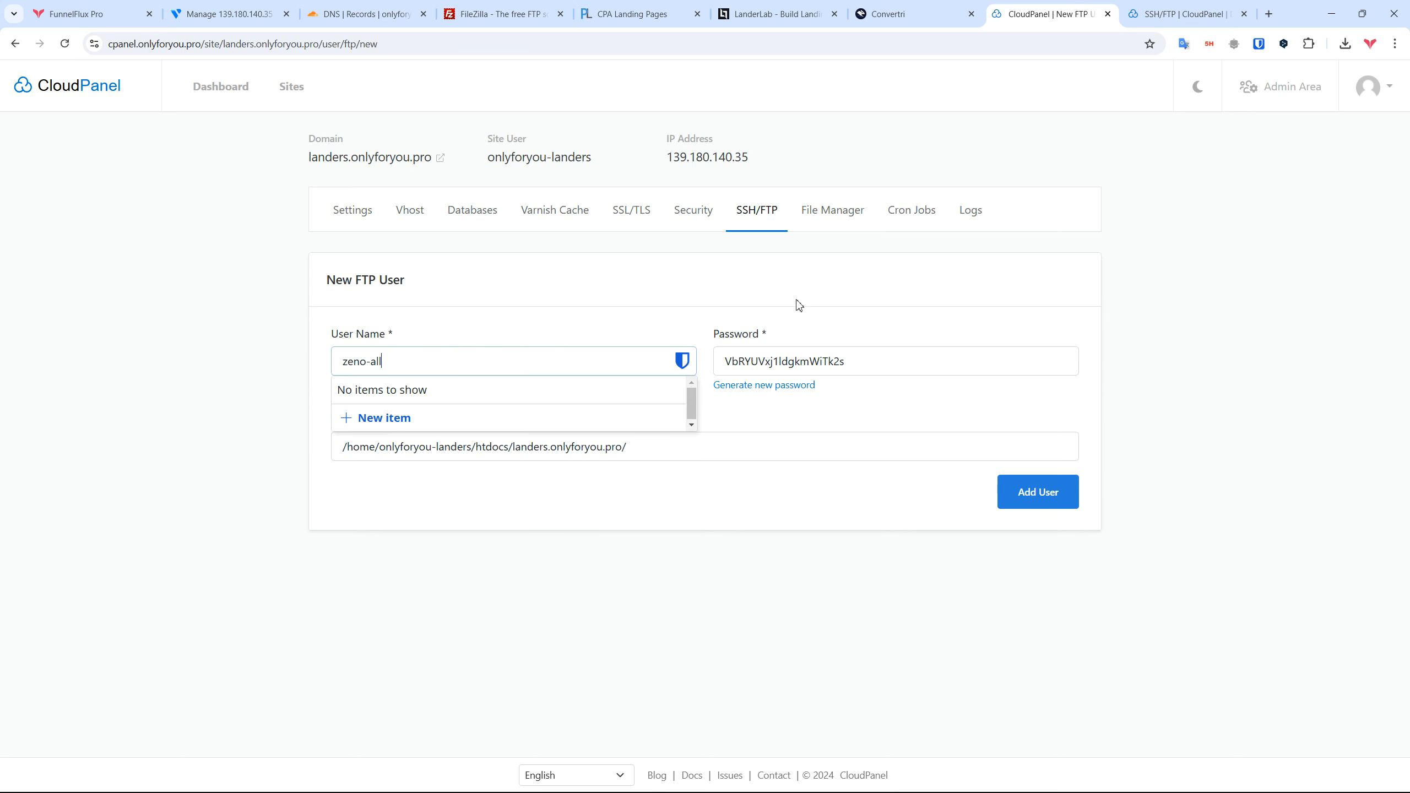
left_click_drag(862, 359, 645, 375)
left_click(666, 438)
left_click_drag(513, 461, 1151, 472)
key("BackSpace")
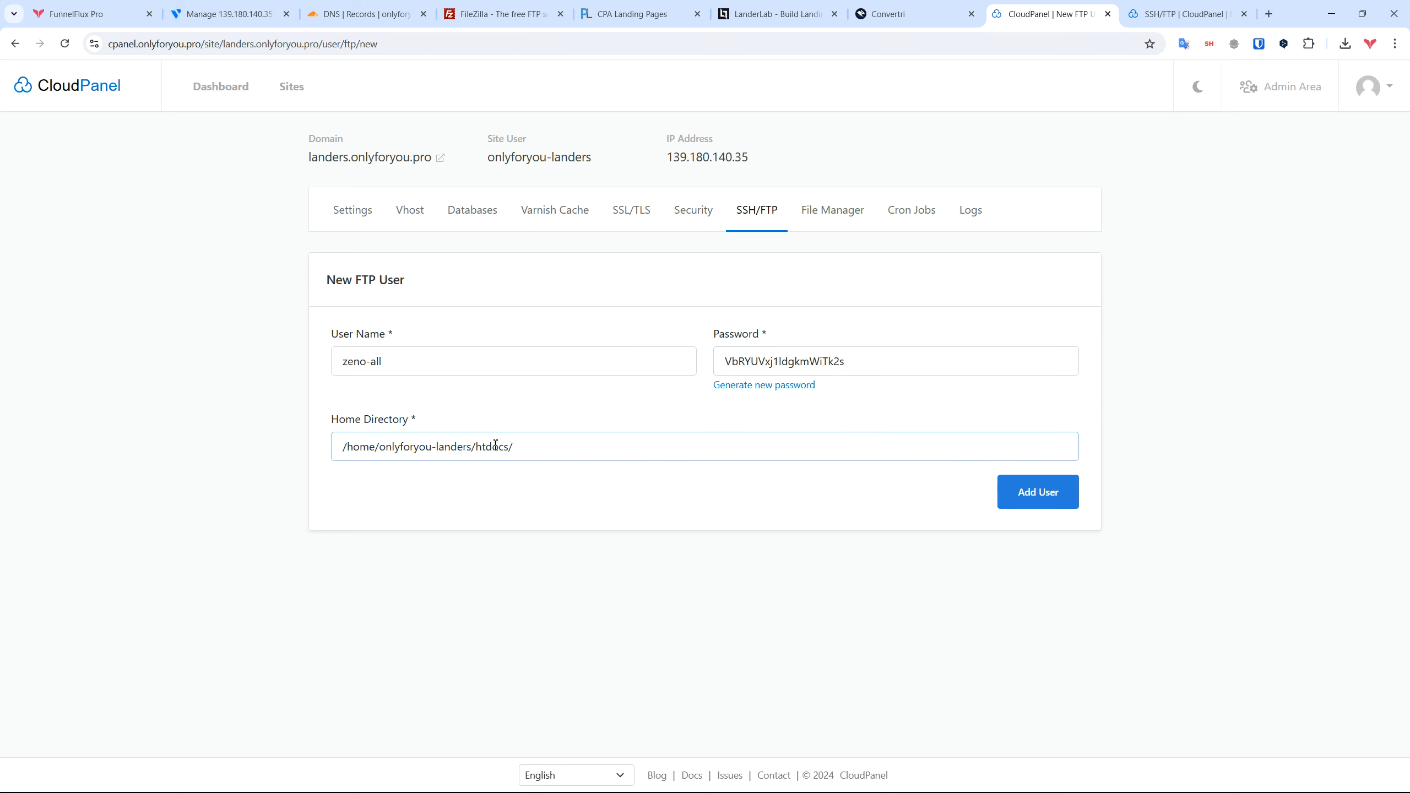
left_click(1031, 492)
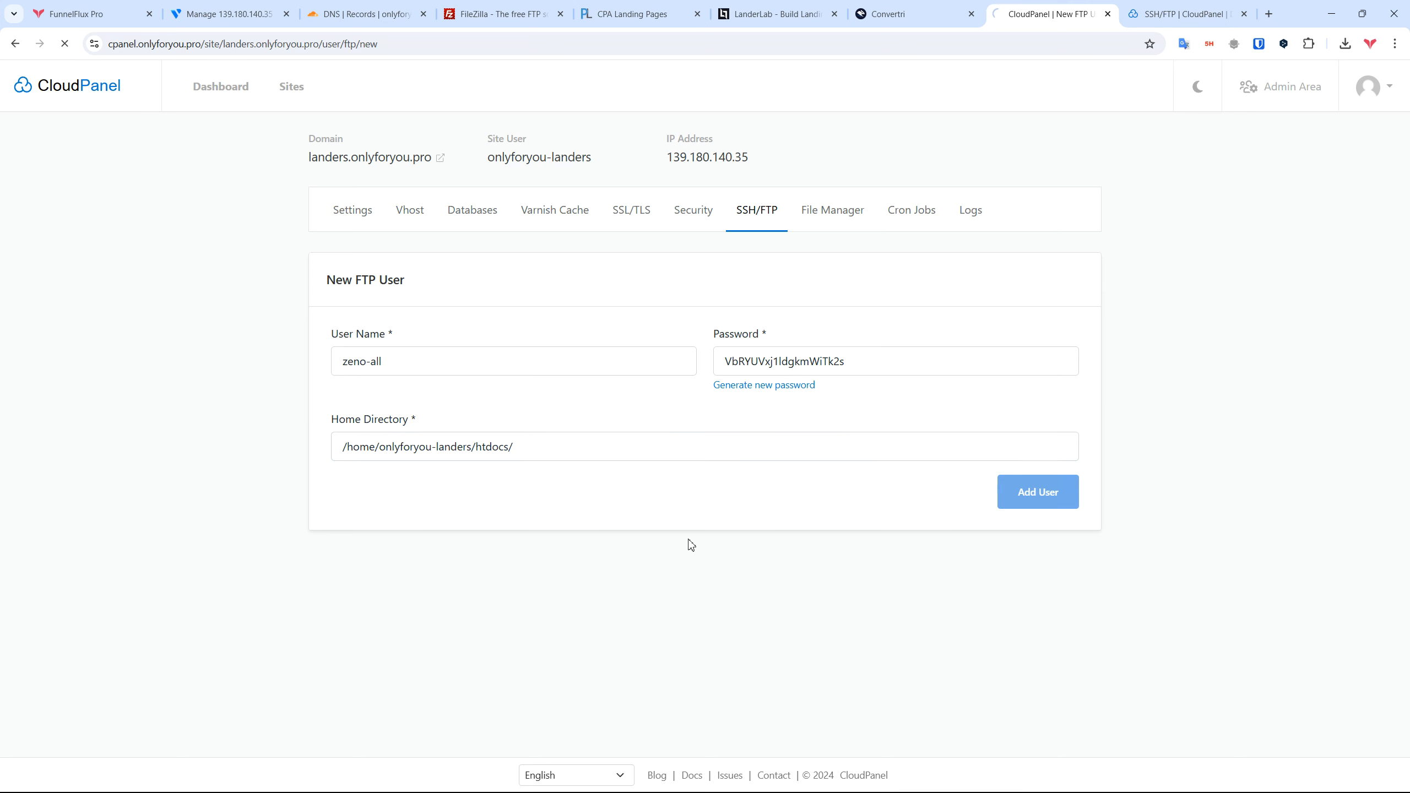
key("alt+Tab")
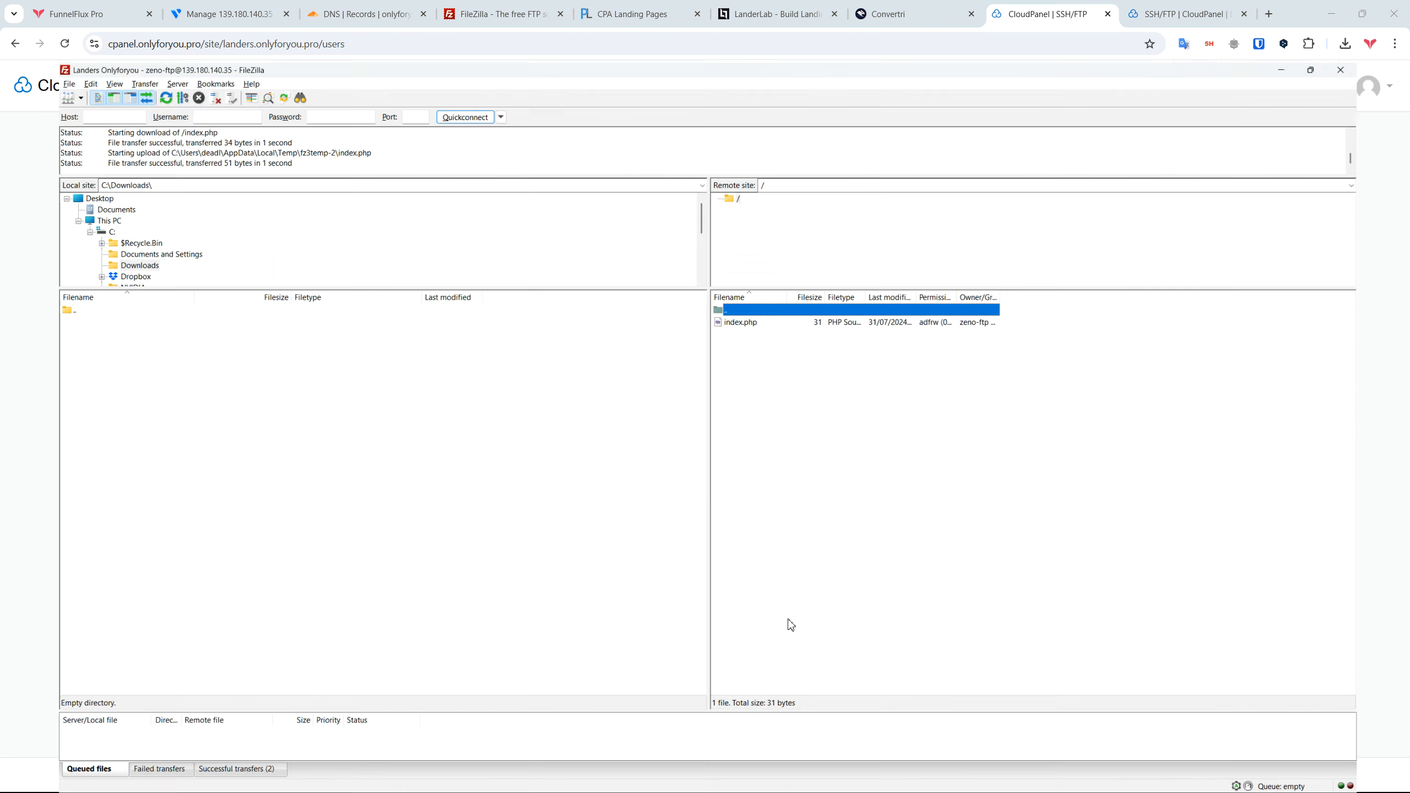
Step: Duplicate the site as 'Landers Onlyforyou (all)' with the new user name and connect, aborting the previous connection
left_click(11, 43)
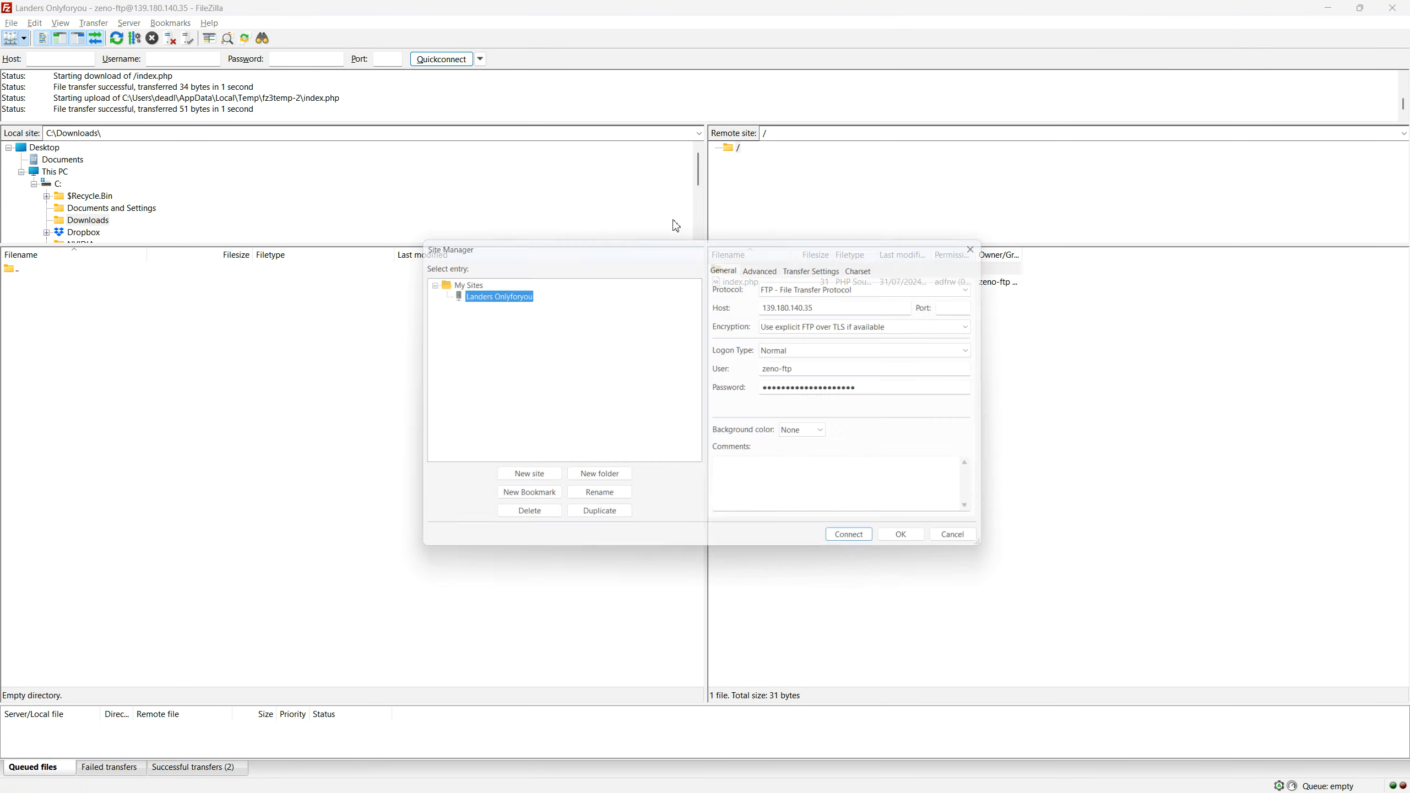
left_click(598, 521)
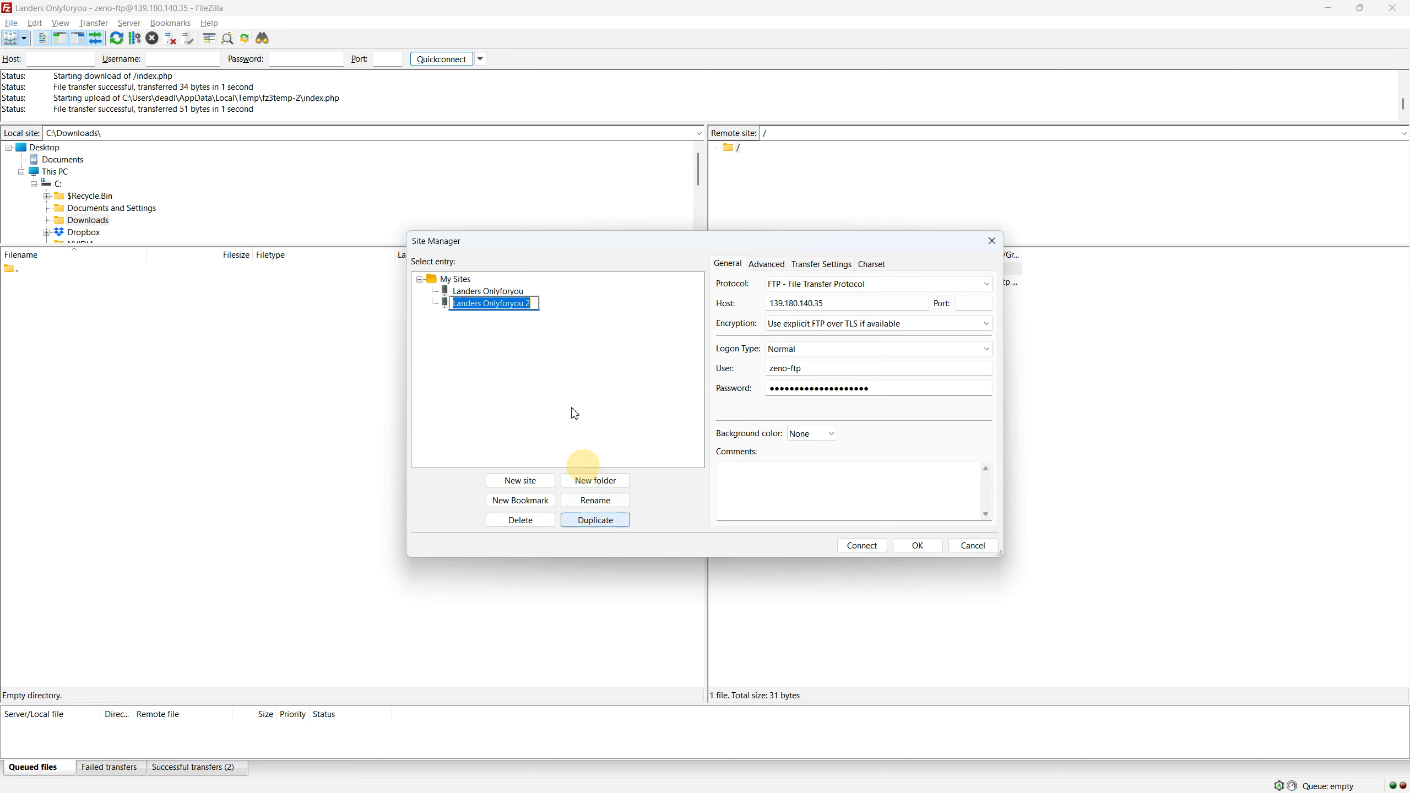
type("(all)")
key("Return")
double_click(958, 388)
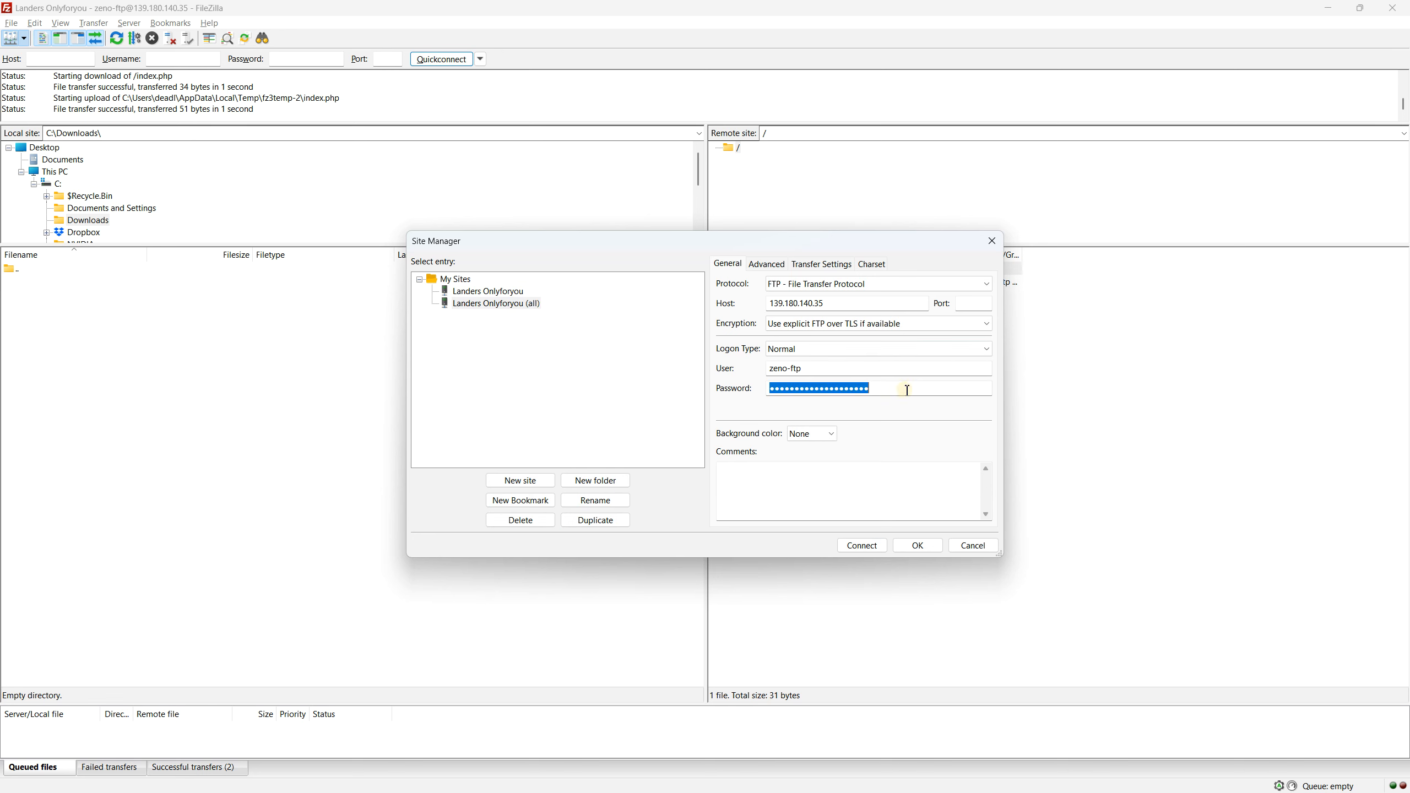
left_click(848, 368)
key("BackSpace")
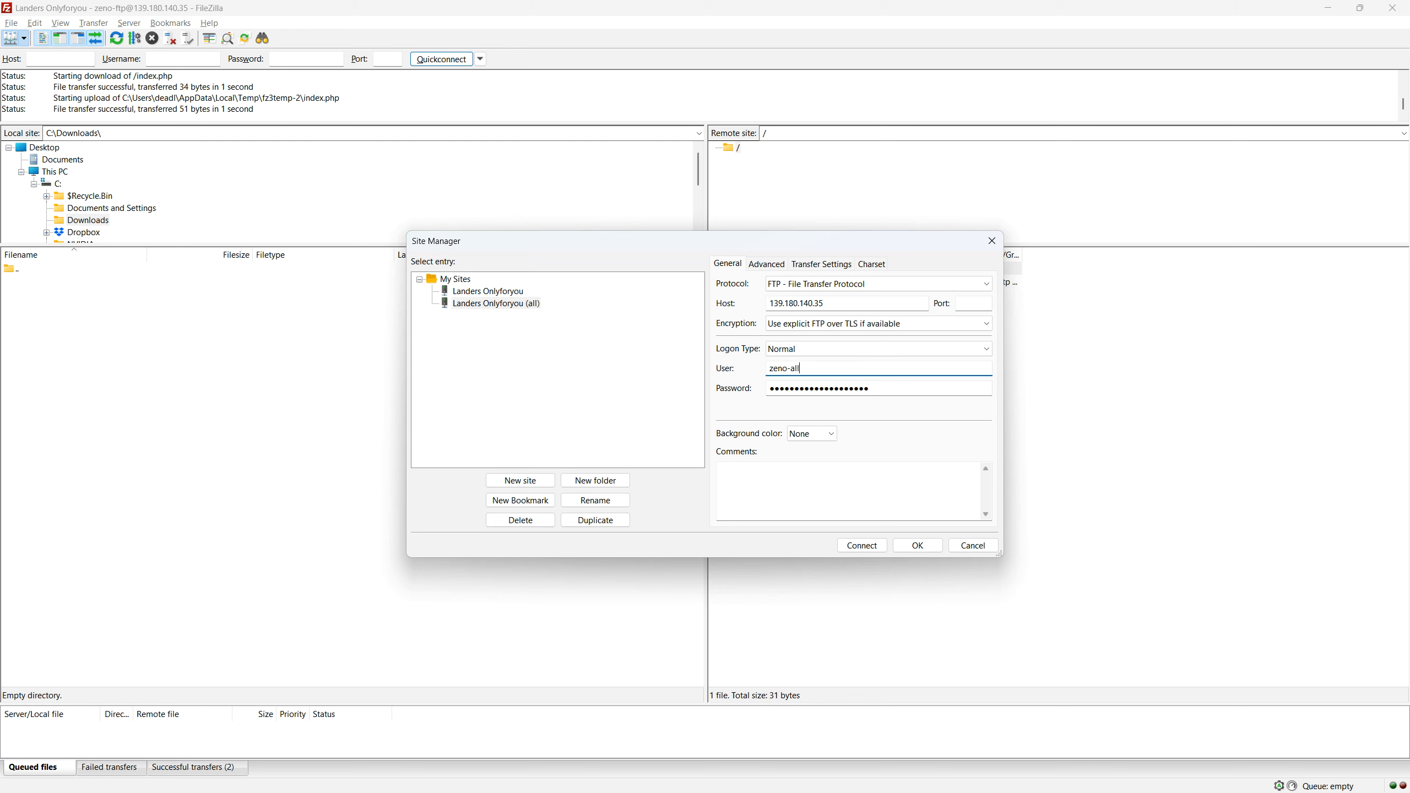
left_click(873, 546)
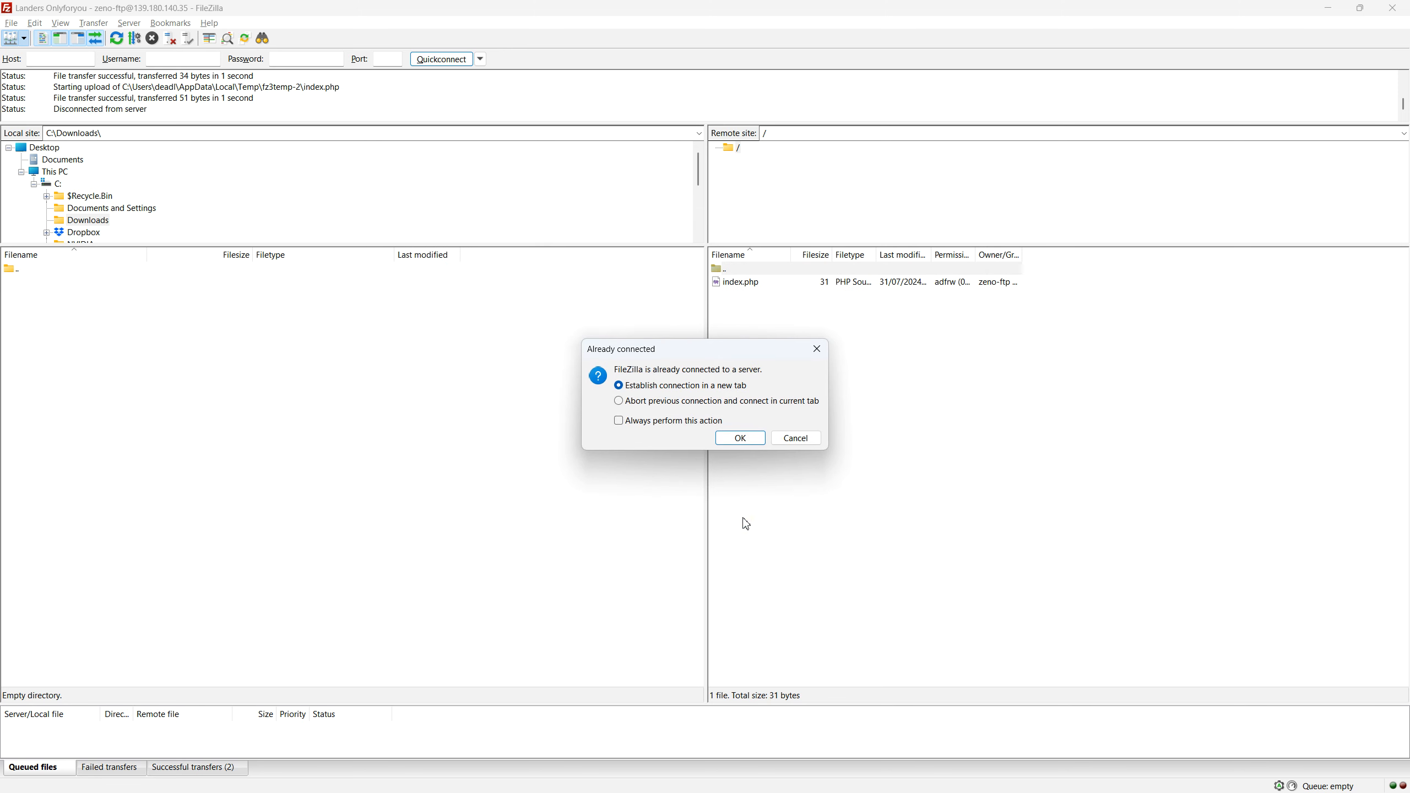
left_click(683, 402)
left_click(738, 439)
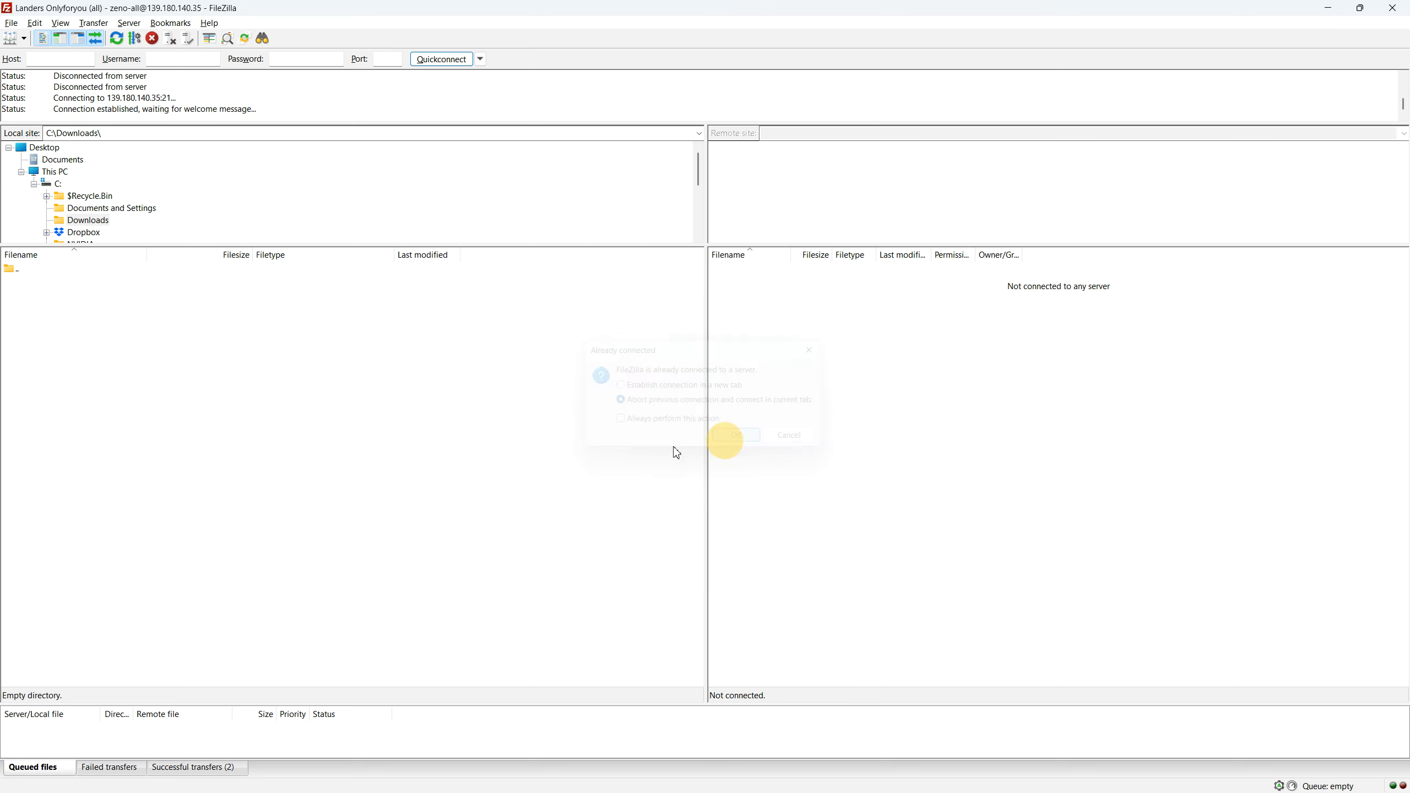
Step: Browse the remote root and landers.onlyforyou.pro folder, checking them against the user's home path in CloudPanel
left_click_drag(791, 255, 892, 253)
key("alt+Tab")
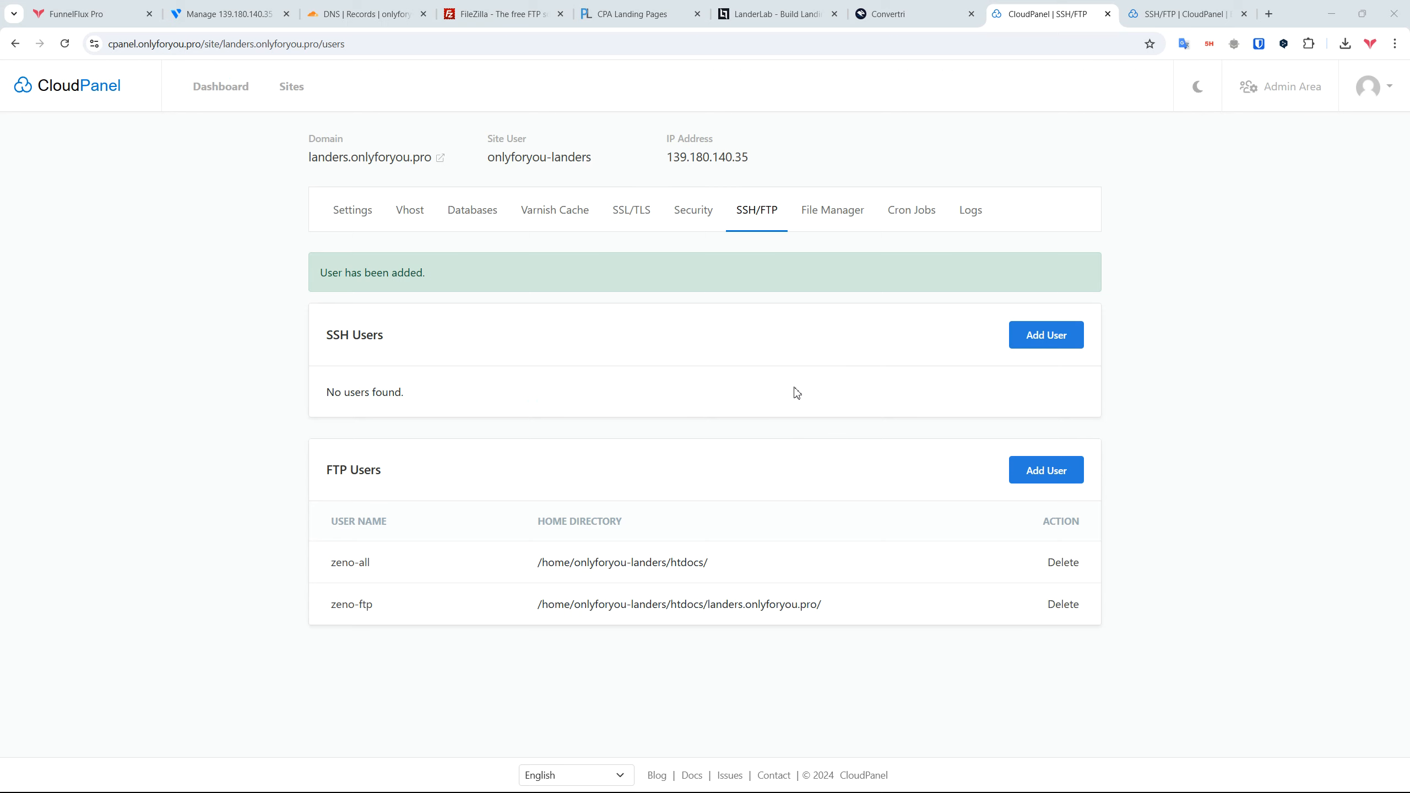
left_click_drag(708, 562, 527, 558)
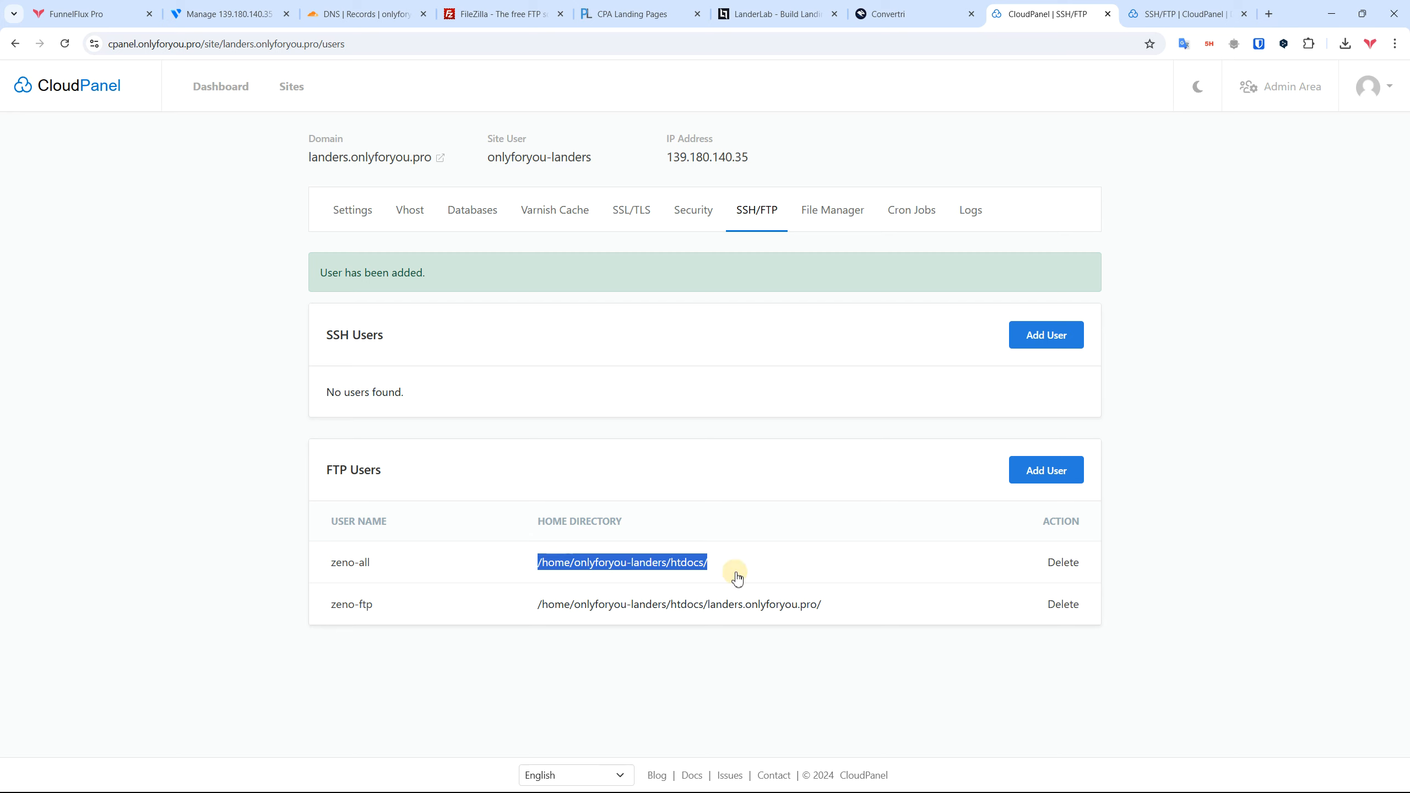
key("alt+Tab")
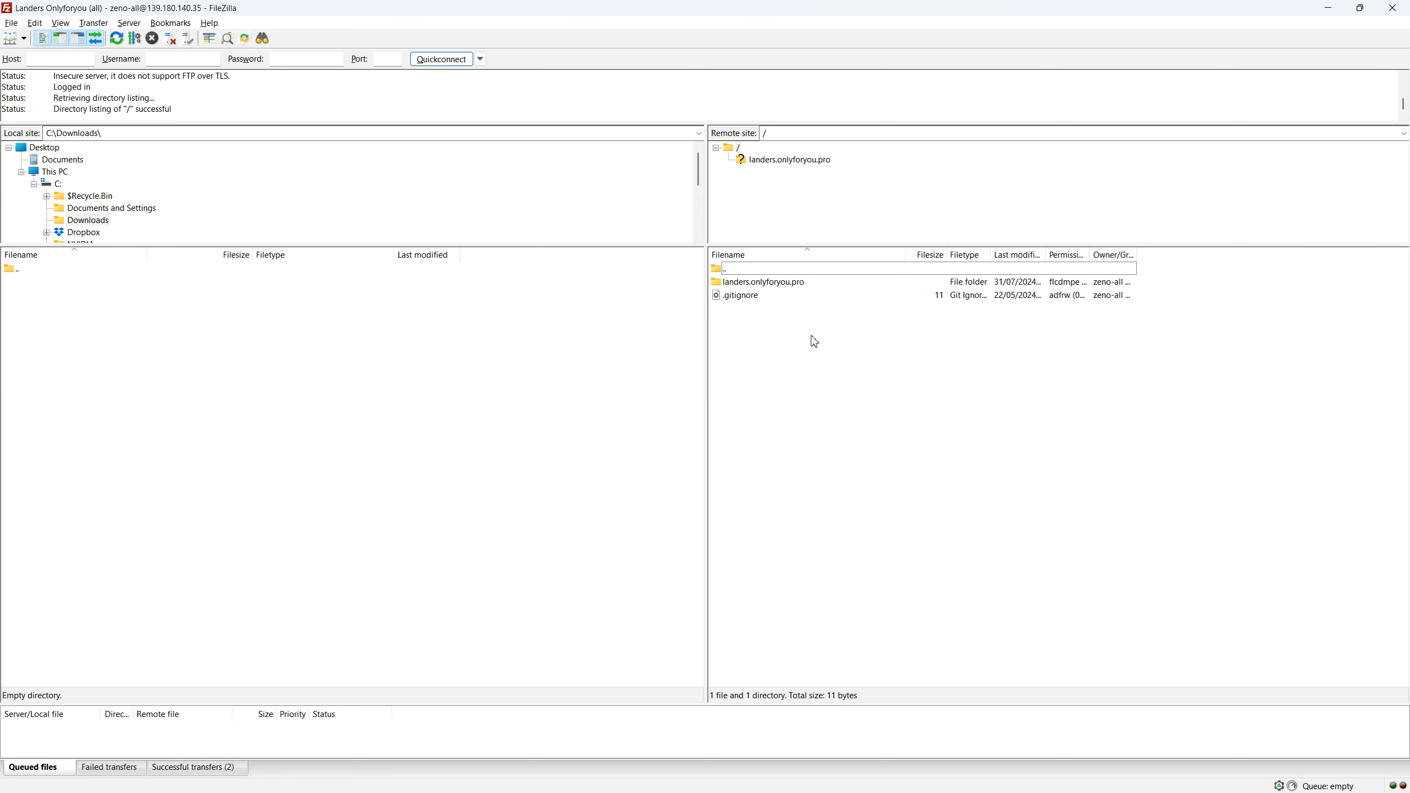
left_click(785, 287)
double_click(768, 286)
double_click(747, 269)
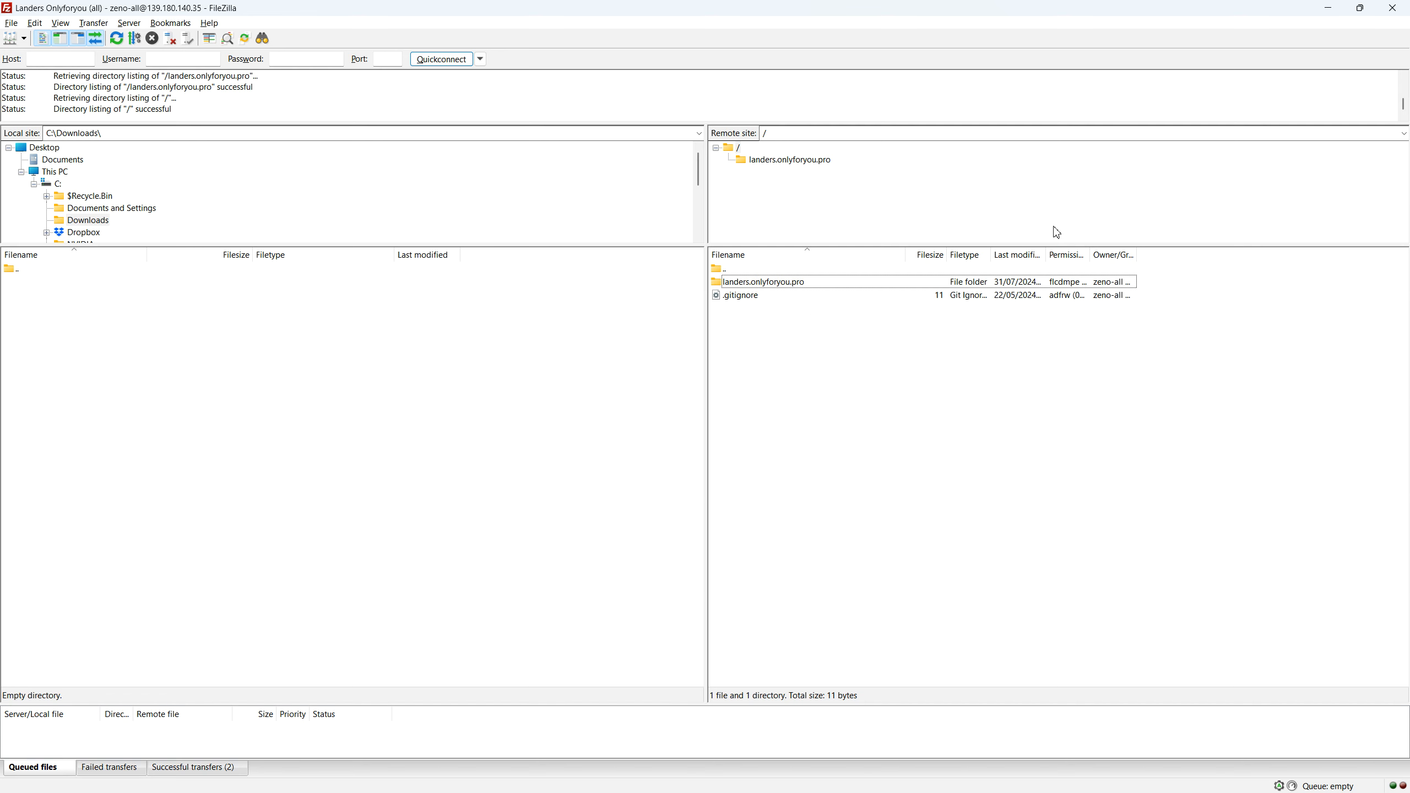
left_click_drag(1136, 254, 1169, 254)
key("alt+Tab")
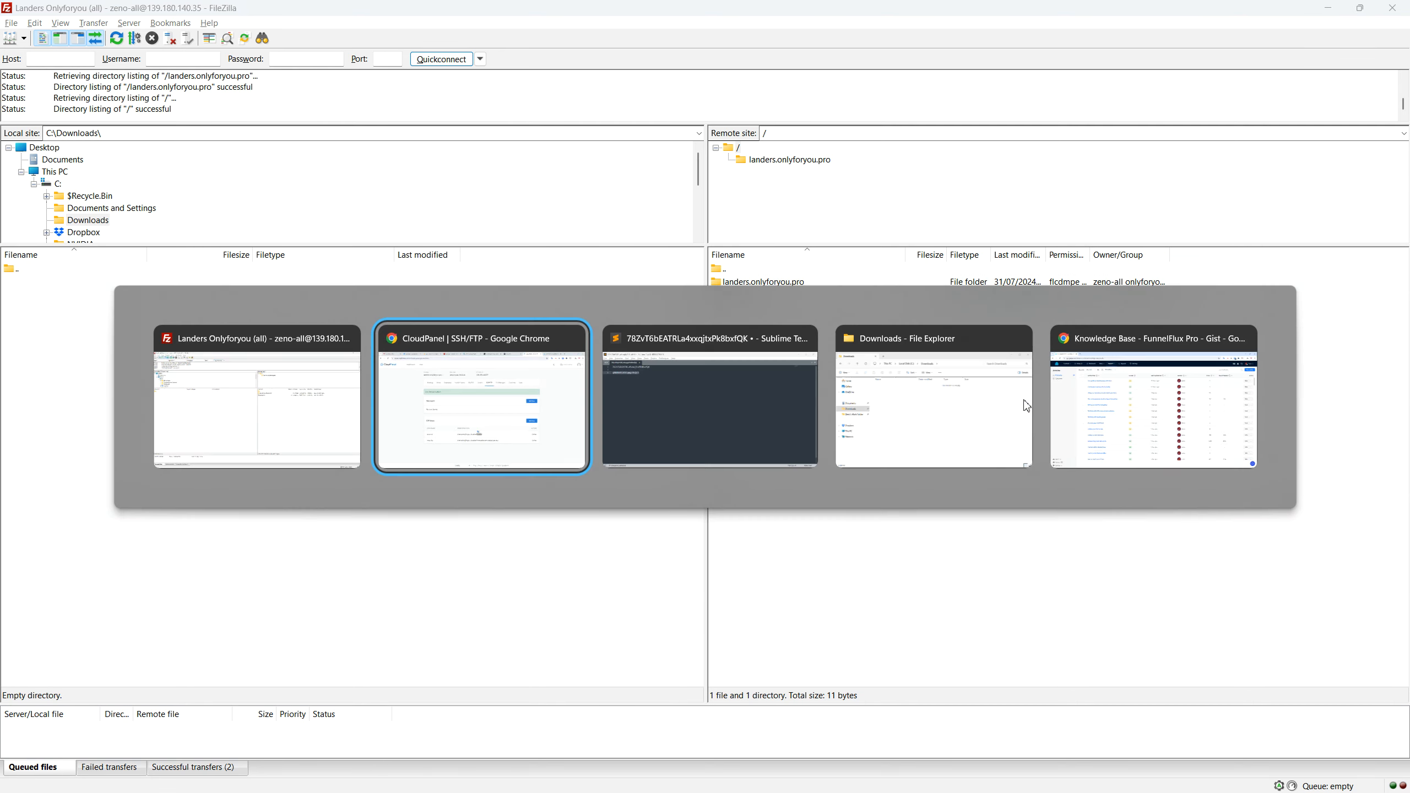
left_click_drag(736, 557, 550, 569)
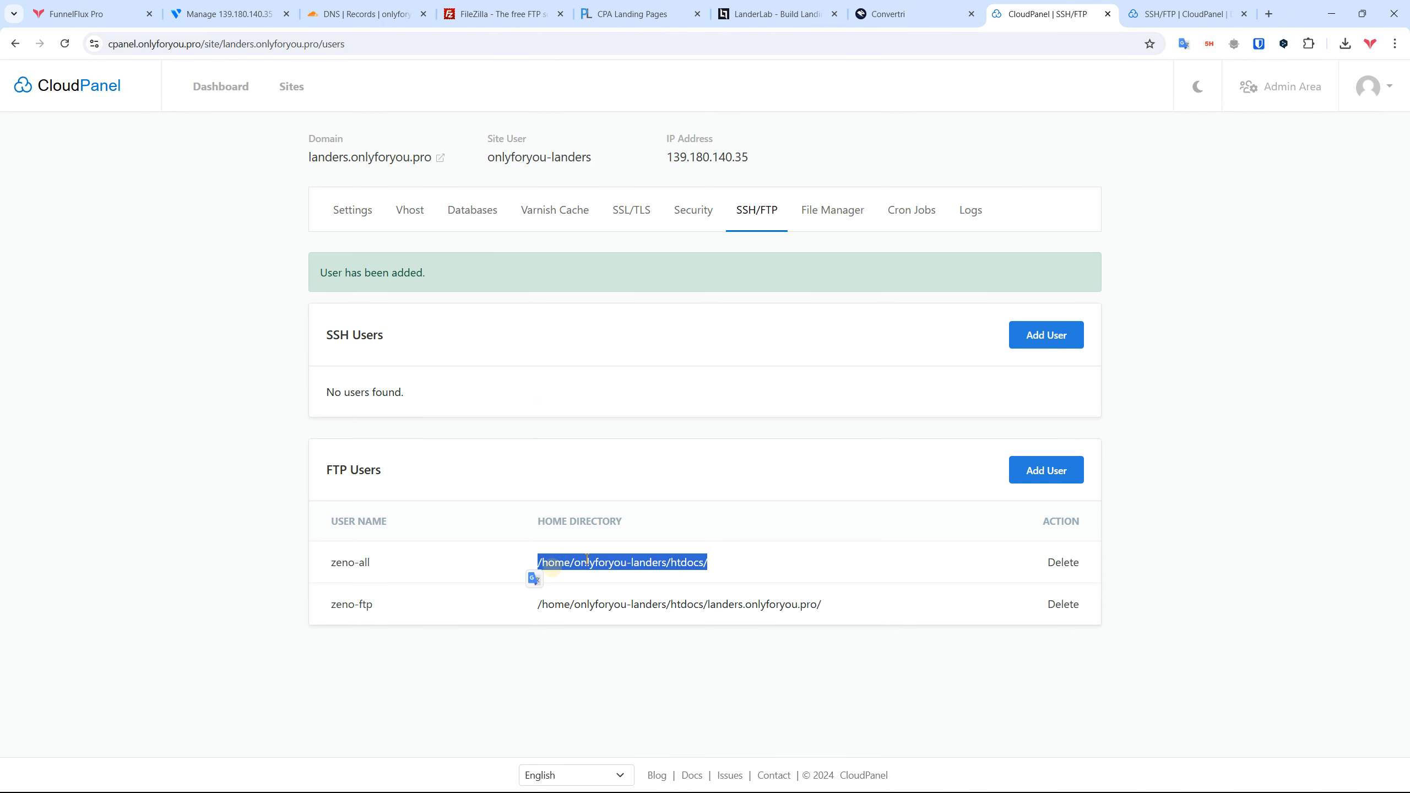
key("alt+Tab")
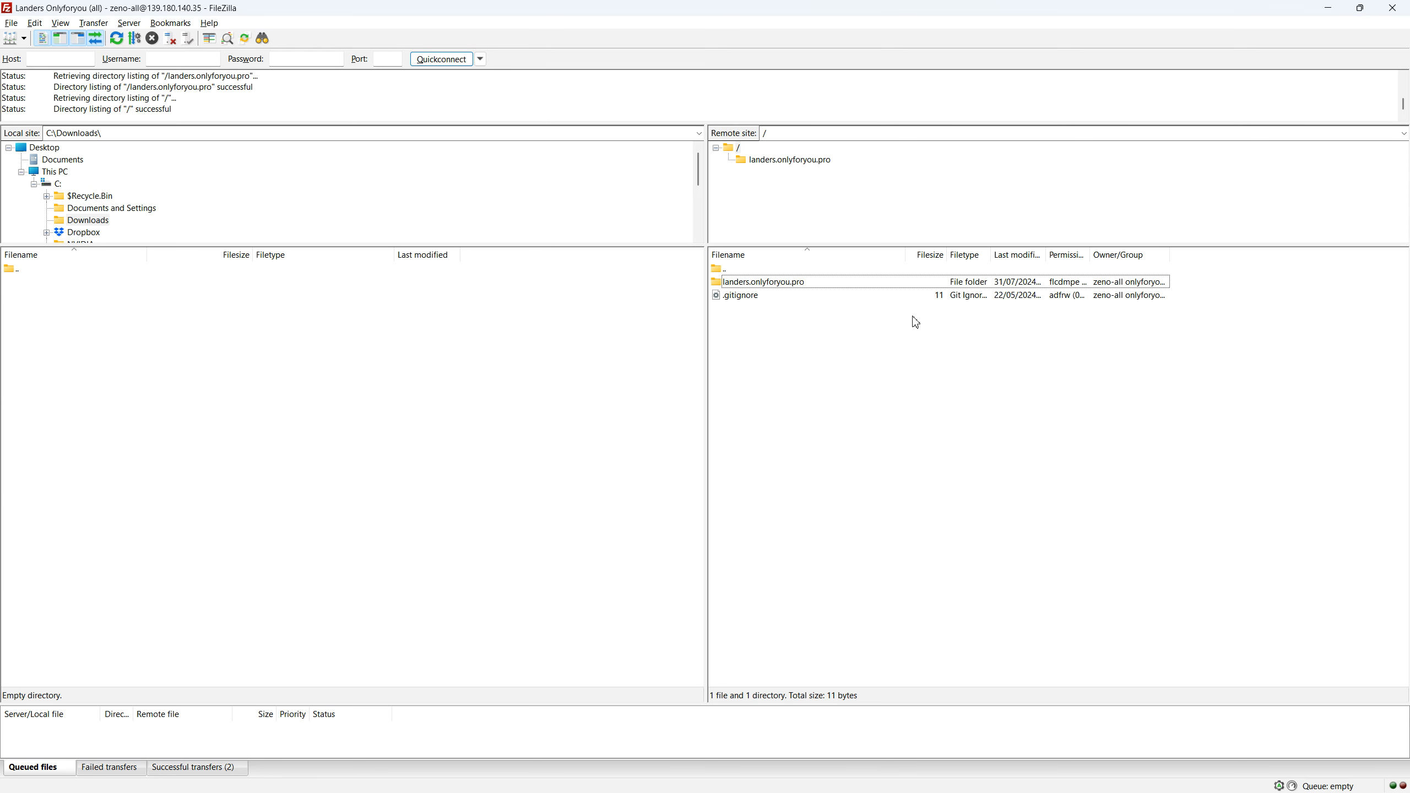
double_click(758, 285)
double_click(724, 265)
left_click(1323, 8)
left_click(1197, 552)
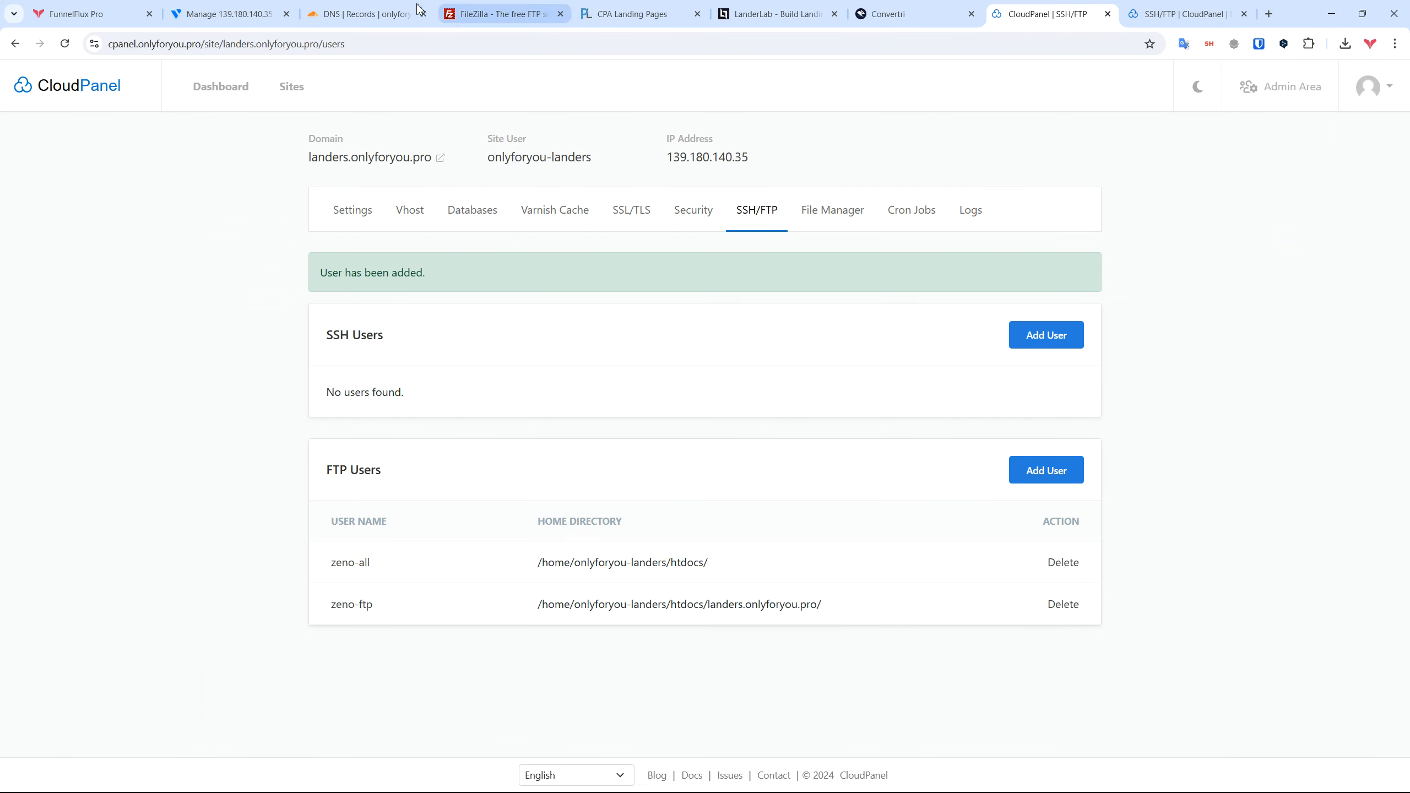
Step: Review the onlyforyou.pro DNS records: cpanel A record DNS-only and landers Proxied, both to 139.180.140.35
left_click(339, 8)
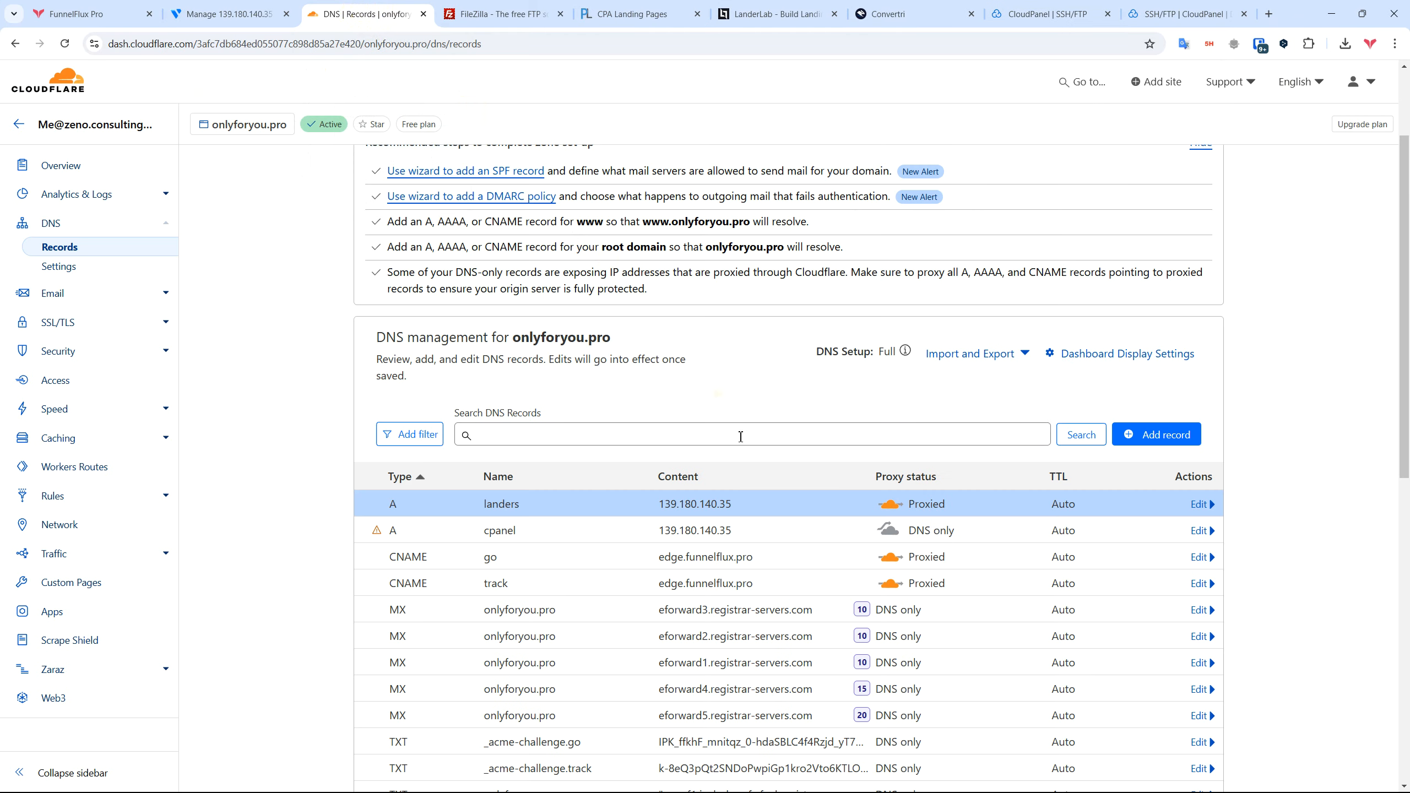
scroll(822, 466, "down", 1)
scroll(821, 465, "down", 2)
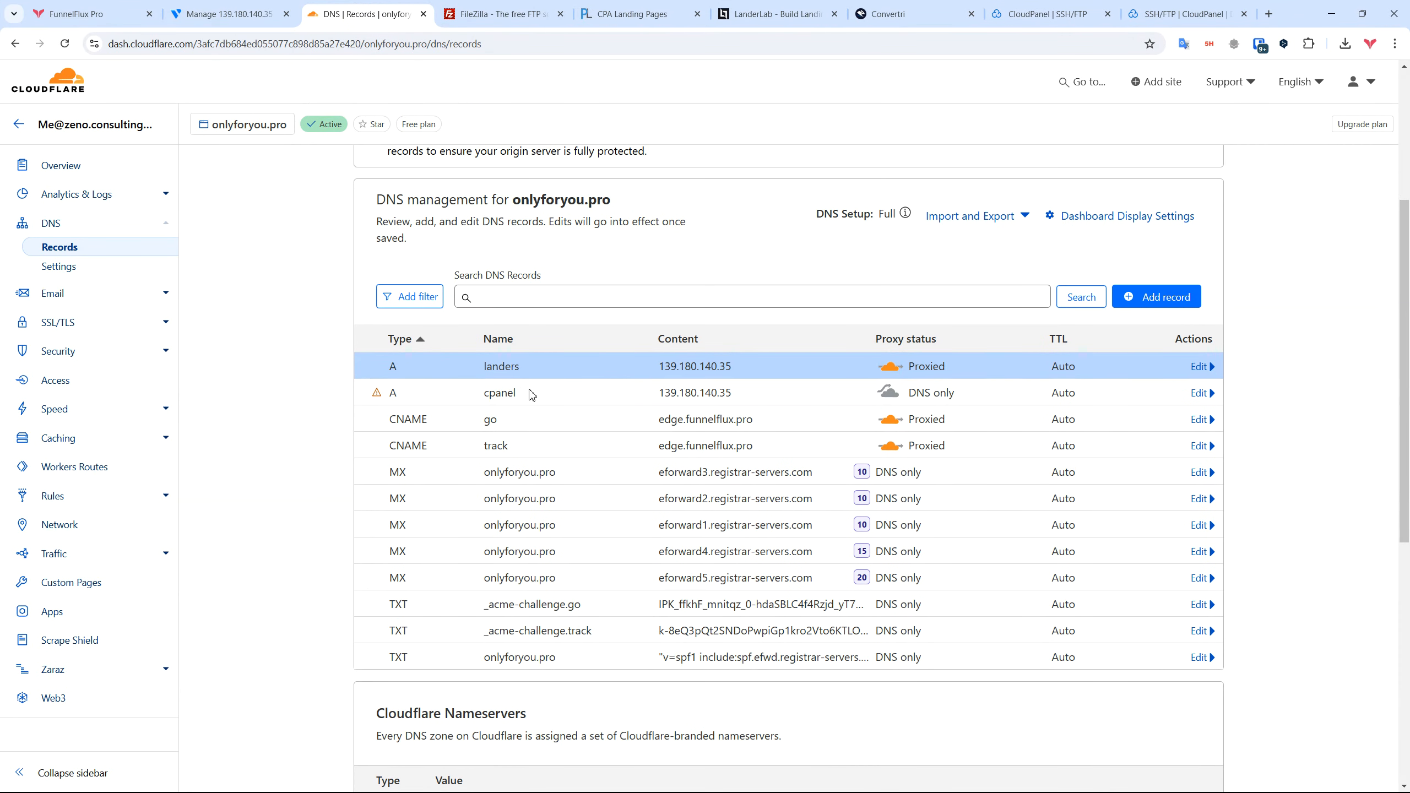
left_click_drag(478, 392, 772, 395)
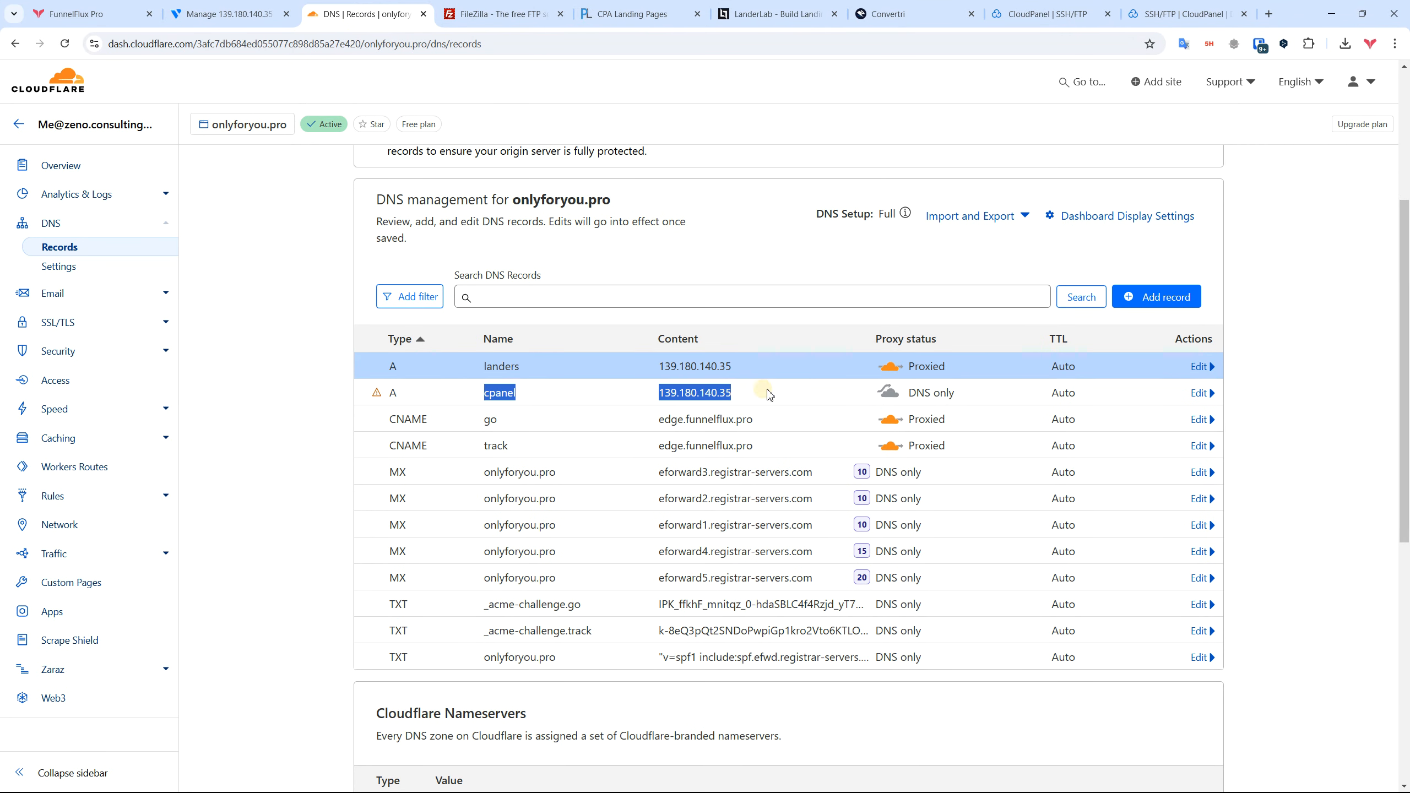
left_click(842, 395)
left_click_drag(989, 397, 386, 396)
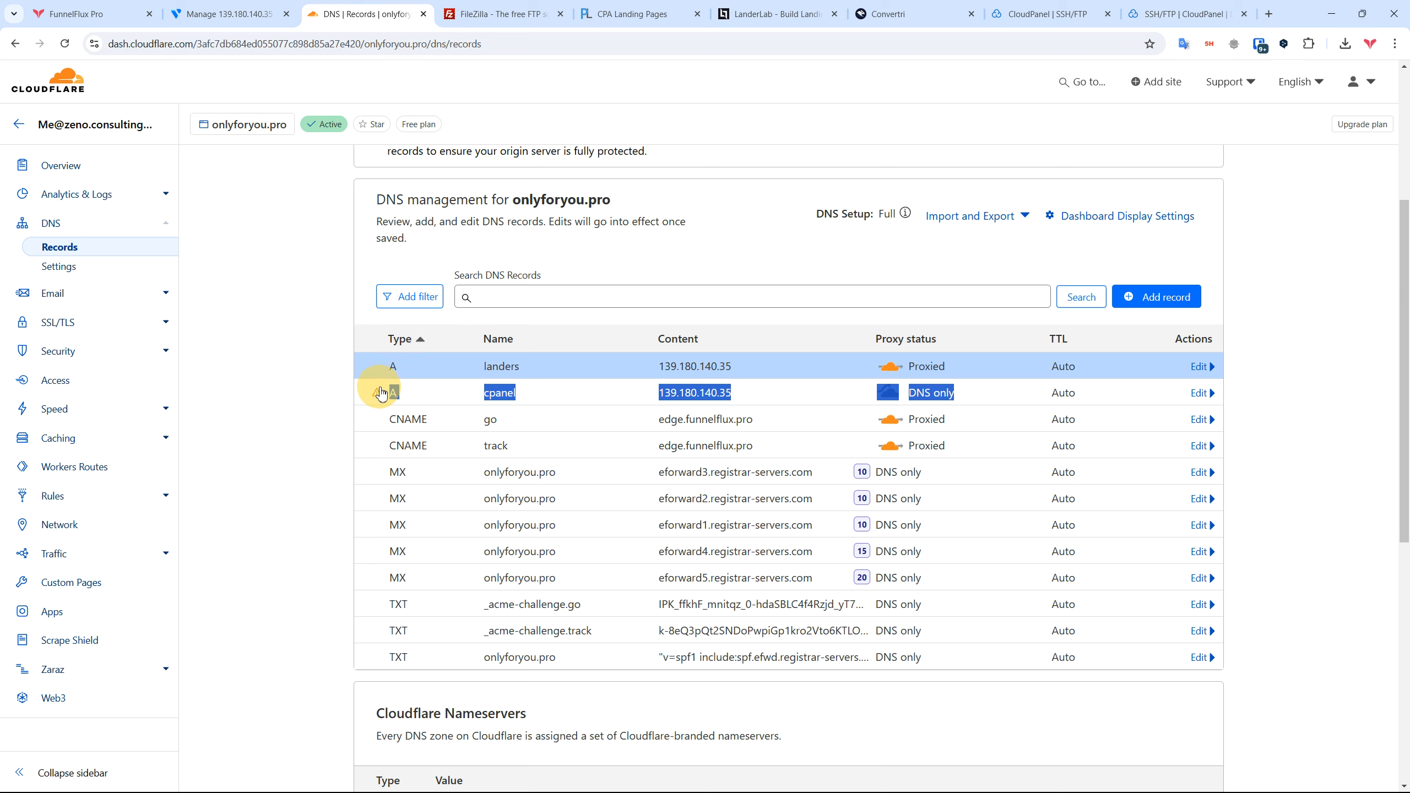
left_click(613, 375)
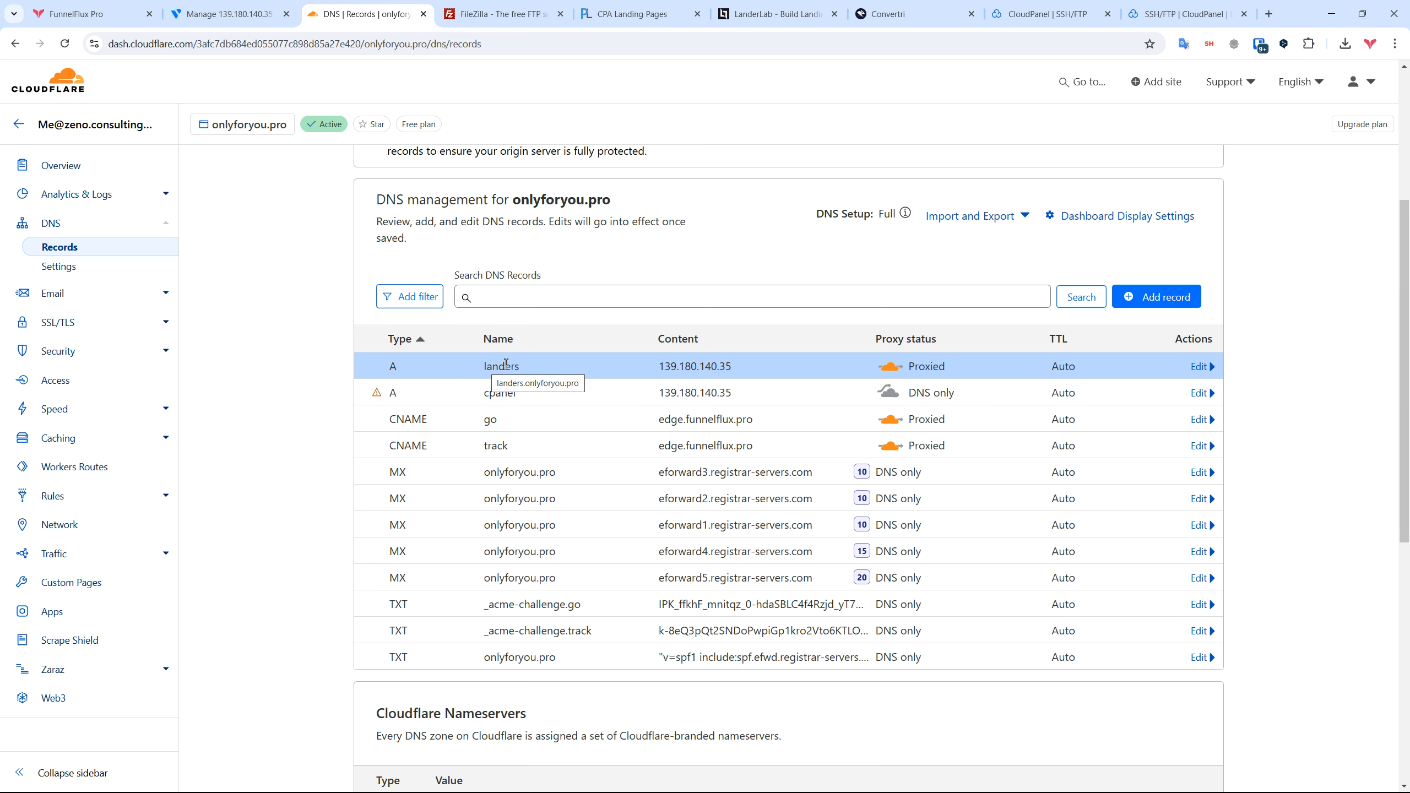
left_click_drag(940, 364, 903, 378)
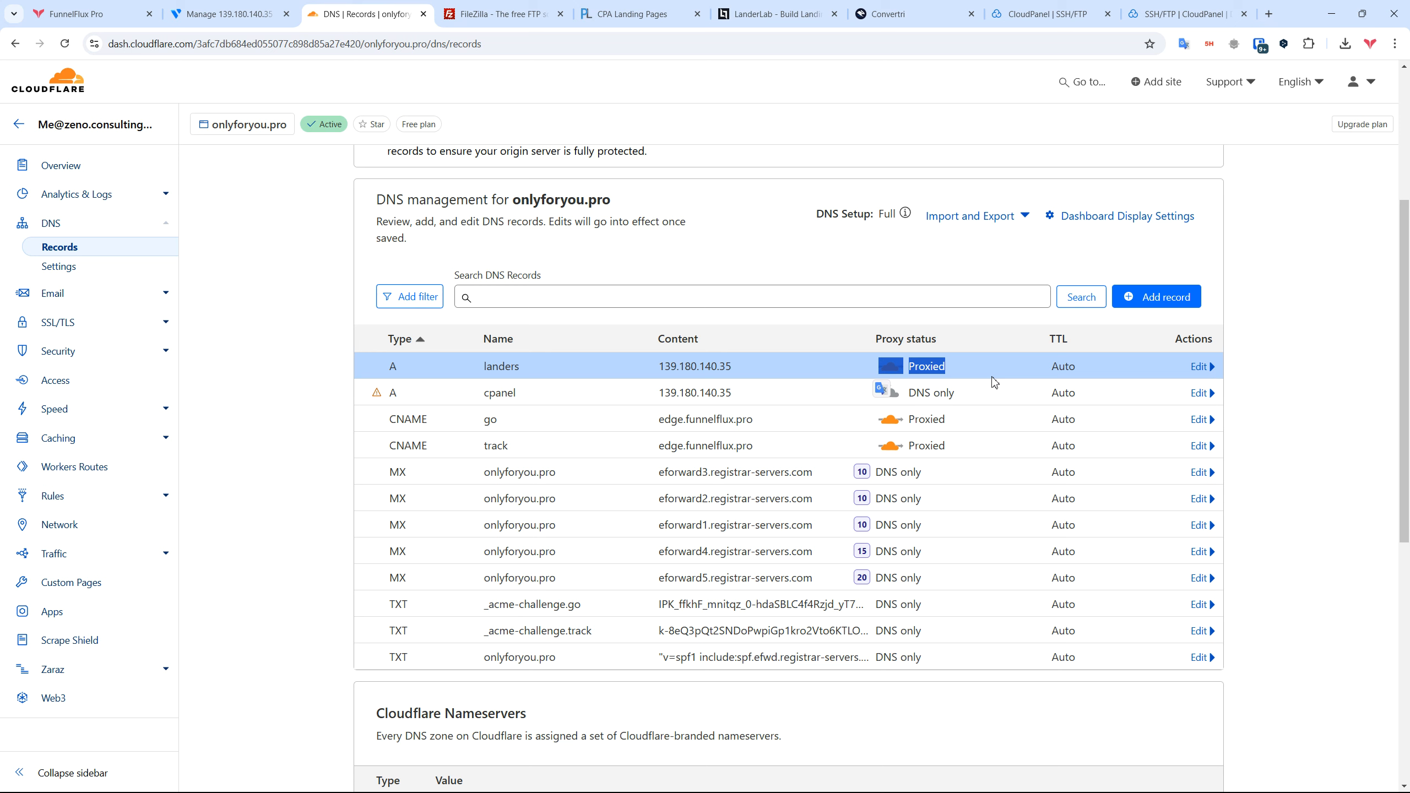
left_click(957, 367)
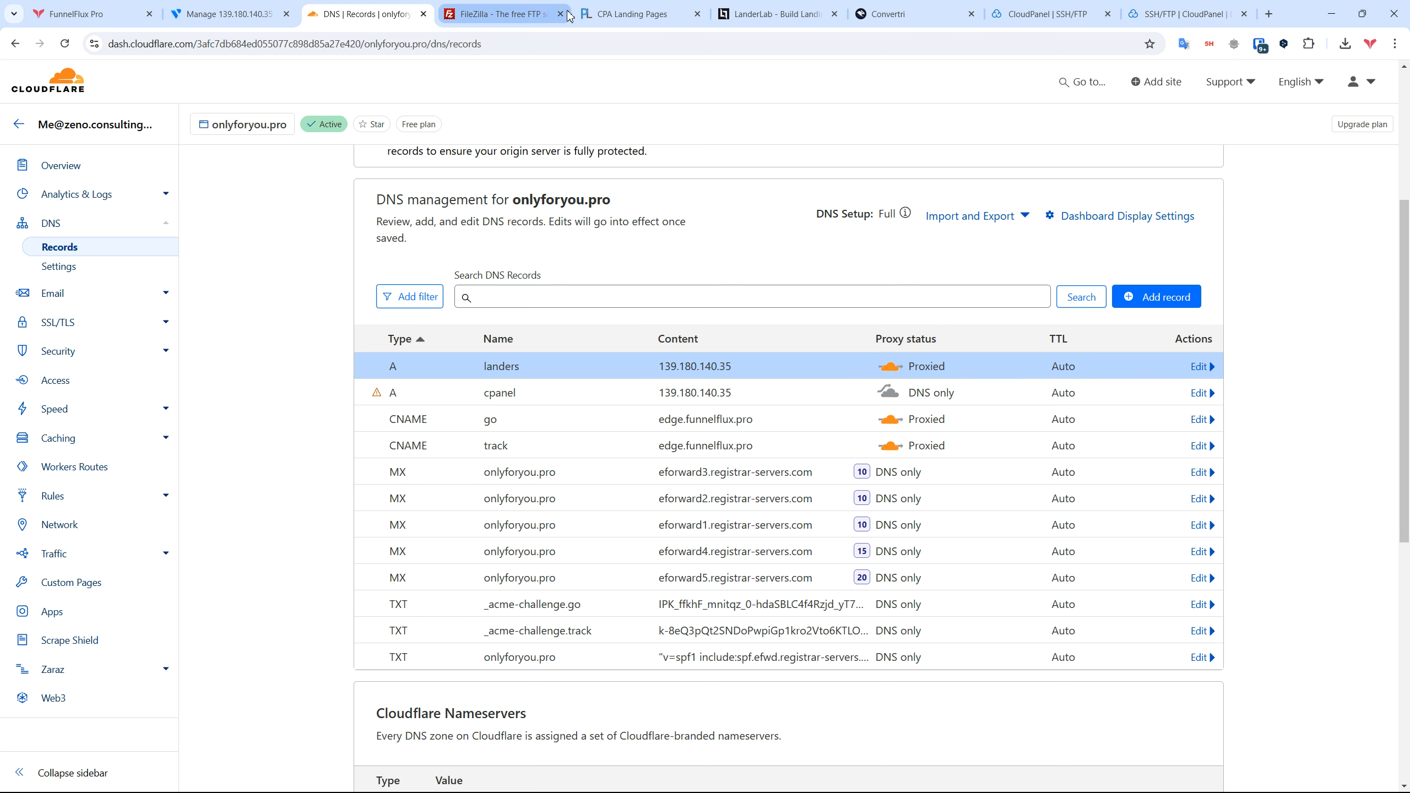
Step: Check landing-page-server's Vultr overview: Singapore, 1 vCPU, 2048 MB RAM, CloudPanel 2 on Ubuntu 24.04
left_click(207, 11)
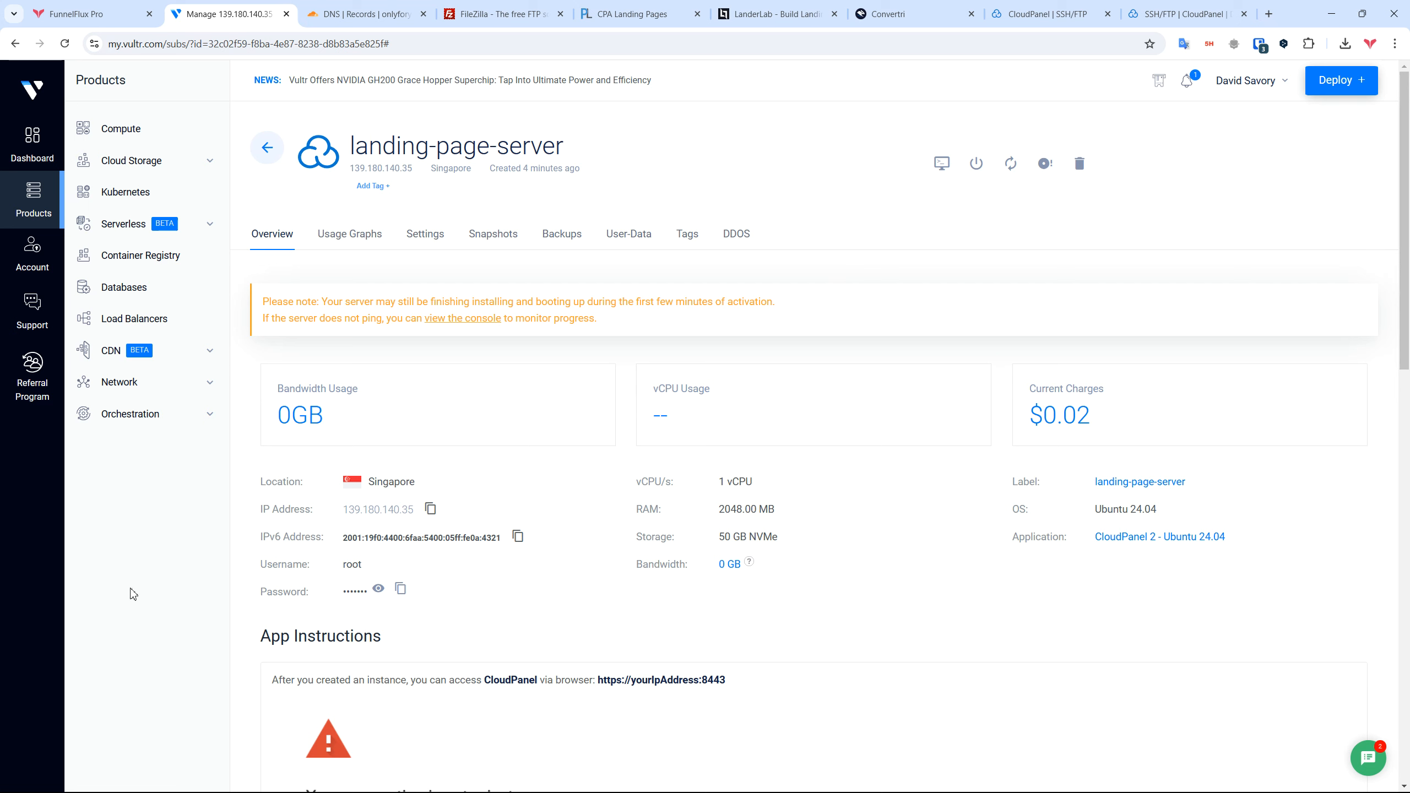
left_click(27, 605)
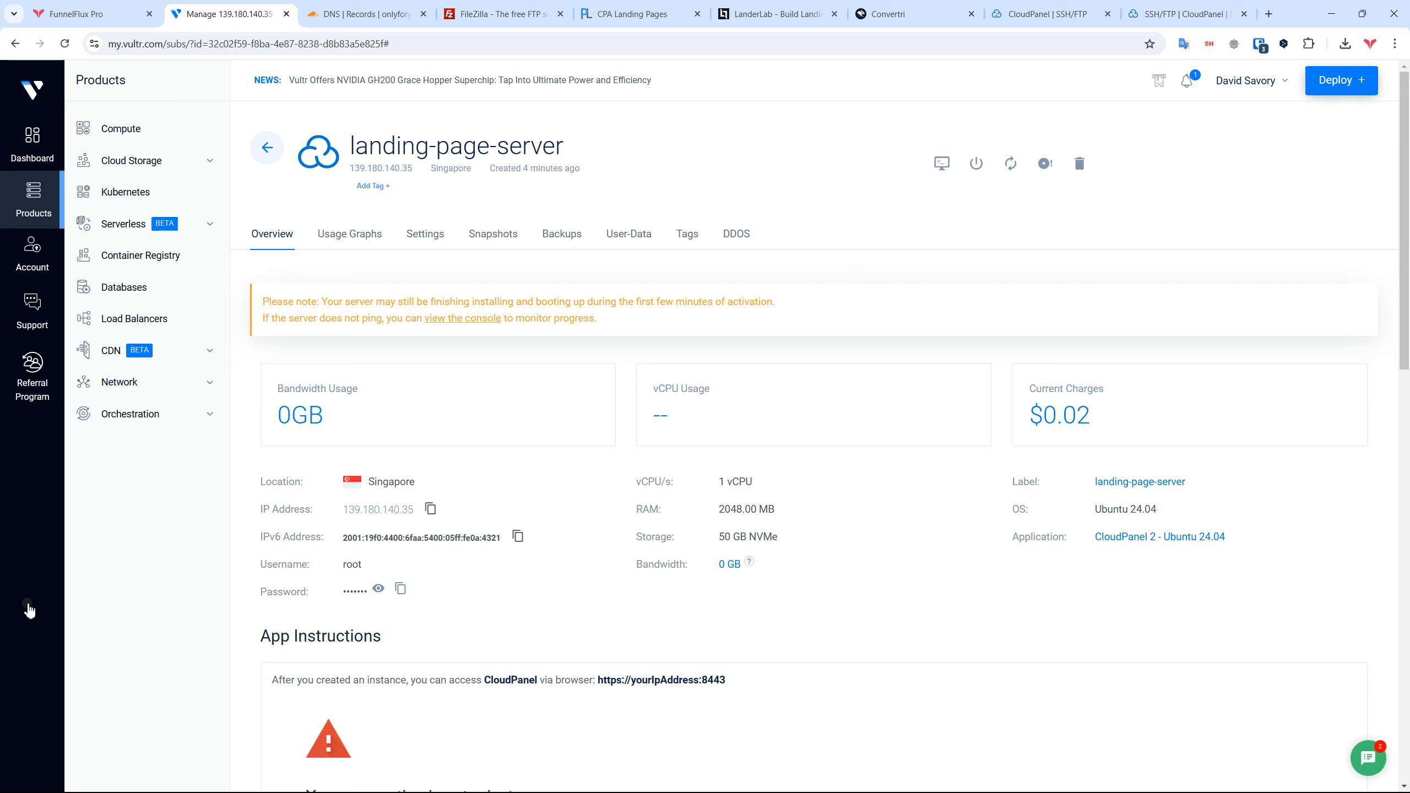